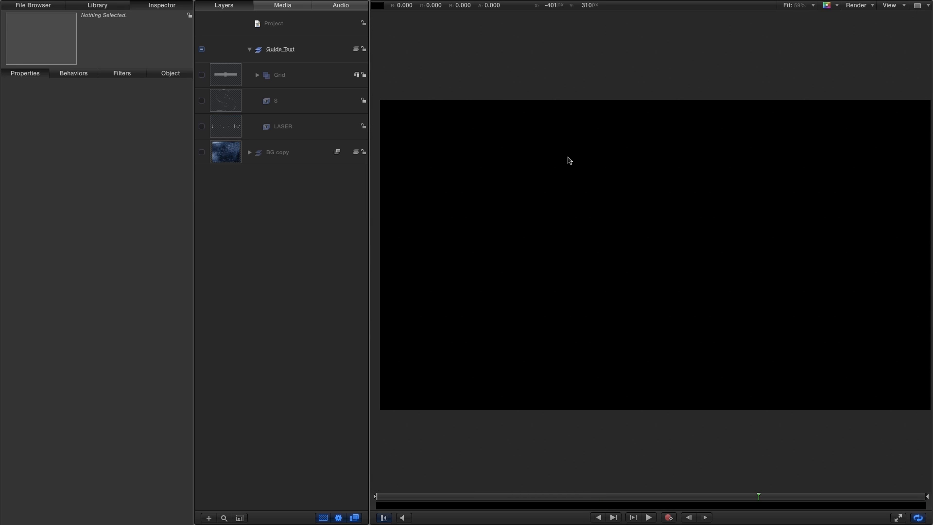
# Turn on the S guide text layer and bring up its text appearance settings.
pyautogui.click(201, 100)
pyautogui.click(670, 248)
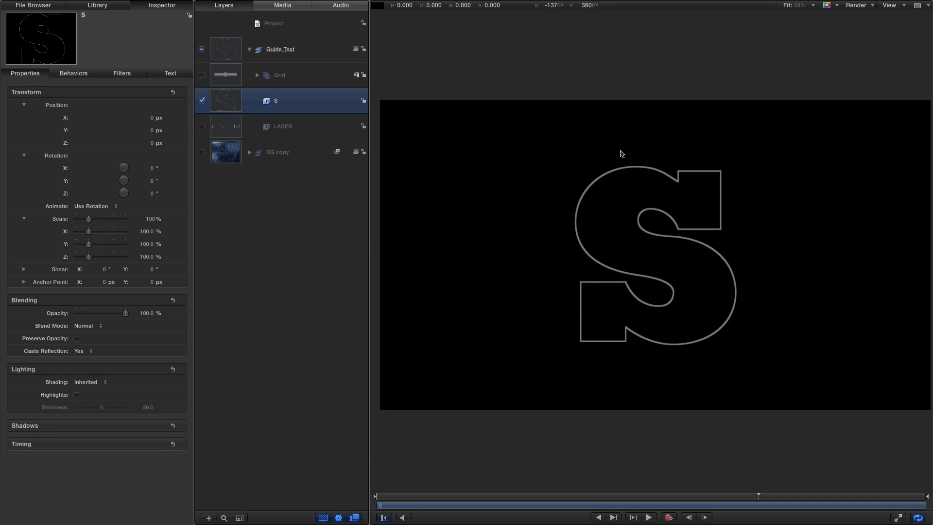
pyautogui.click(168, 74)
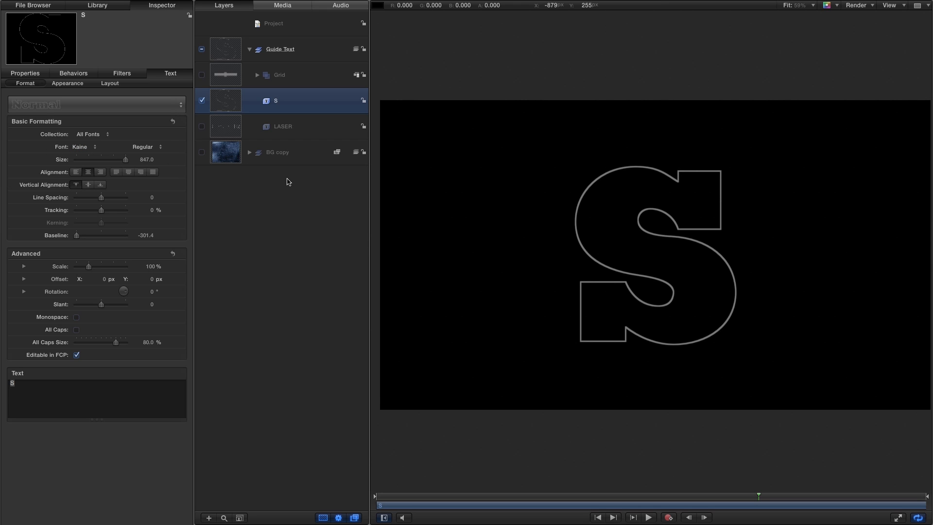
pyautogui.click(68, 83)
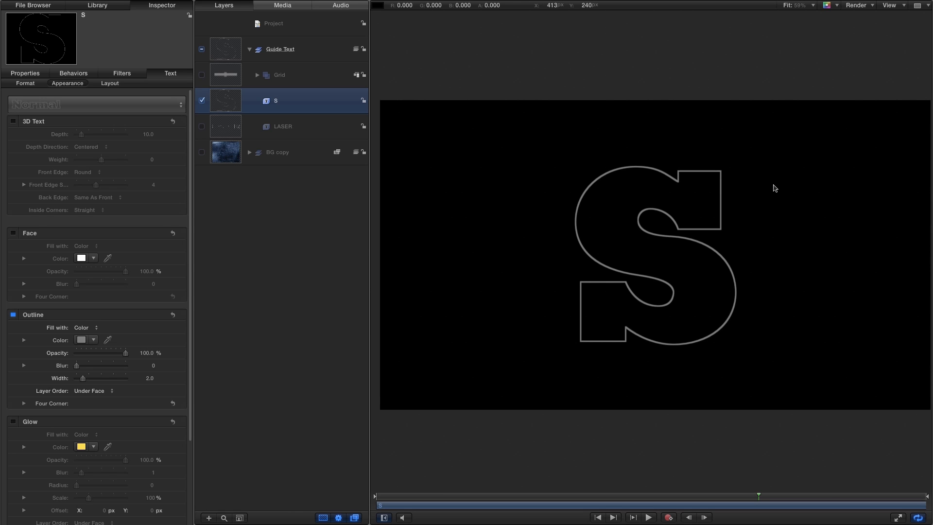
# Enlarge the S in the canvas, examine its curves against the Grid layer, and hide the grid again.
pyautogui.click(202, 76)
pyautogui.press('z')
pyautogui.moveTo(653, 237); pyautogui.dragTo(705, 269)
pyautogui.scroll(-2, 703, 266)
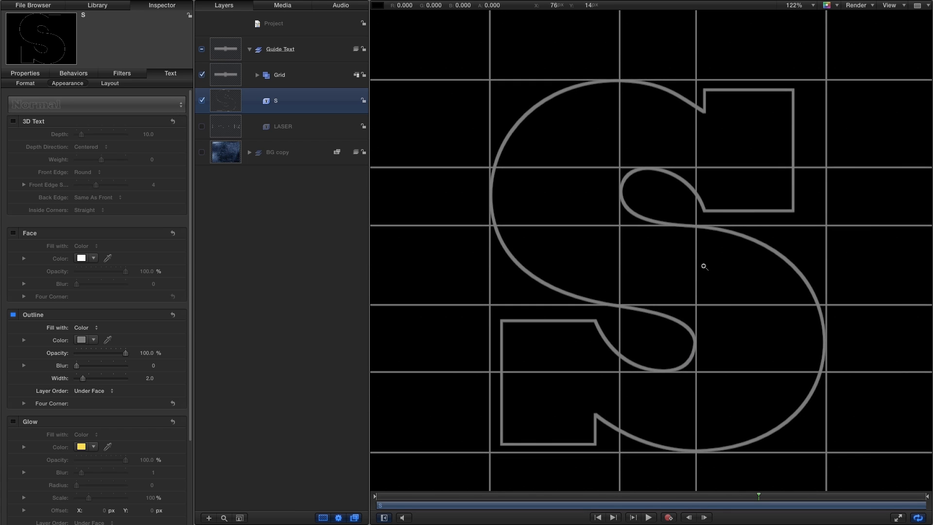
pyautogui.scroll(-3, 703, 266)
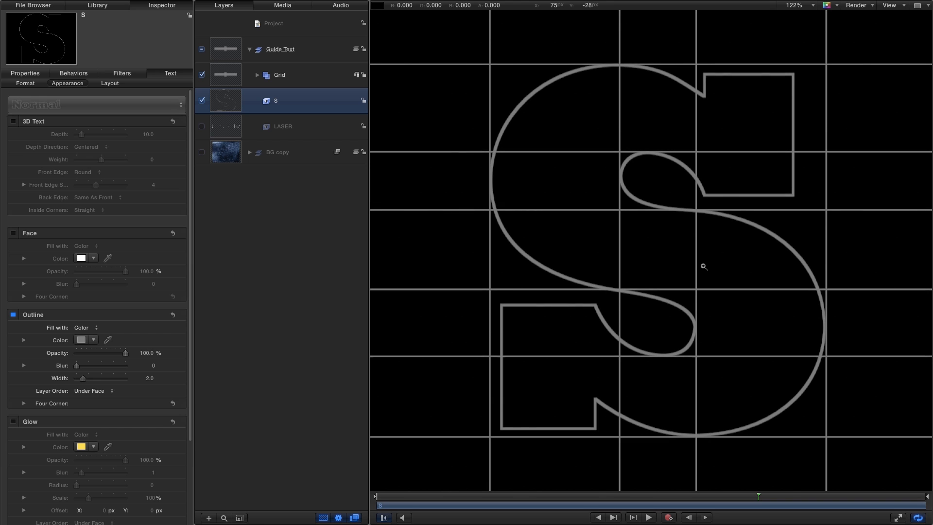
pyautogui.moveTo(746, 261); pyautogui.dragTo(687, 249)
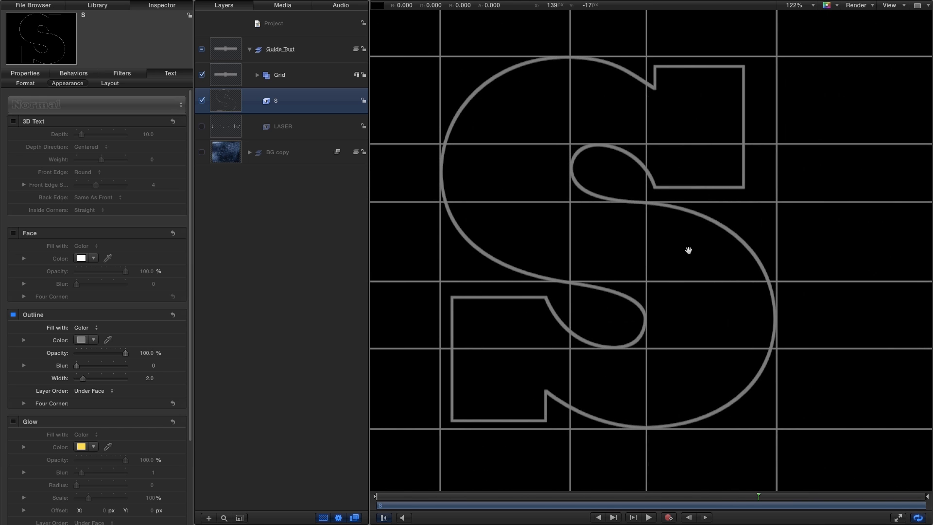
pyautogui.click(201, 75)
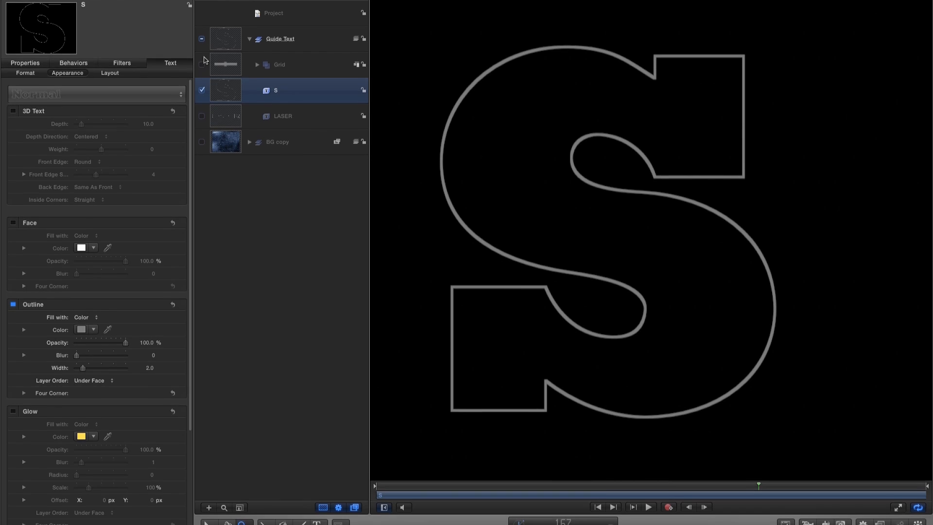
# Activate the Bezier tool and review its outline colour in the HUD.
pyautogui.click(284, 500)
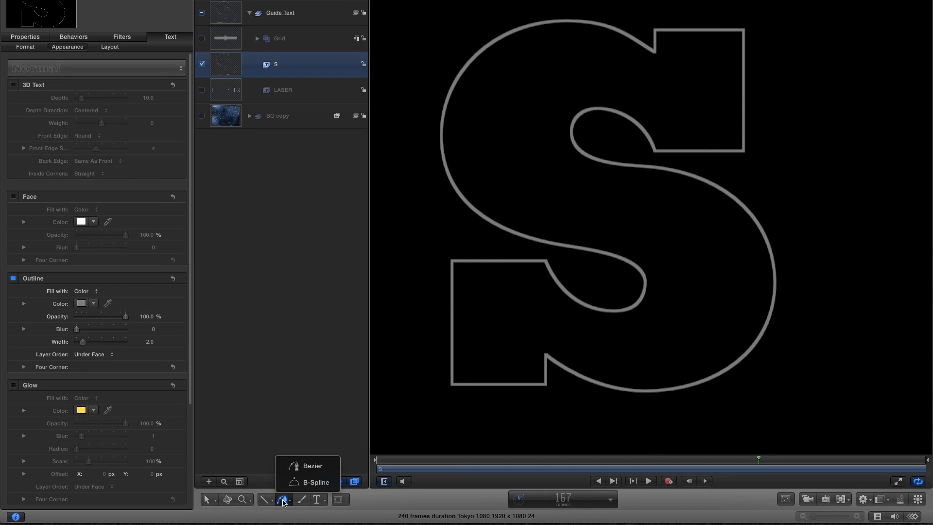
pyautogui.click(316, 466)
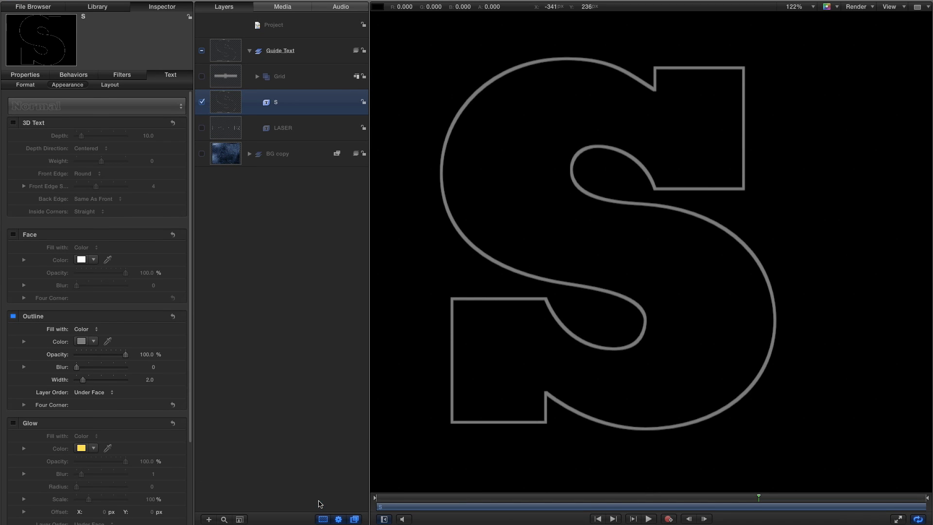
pyautogui.click(256, 5)
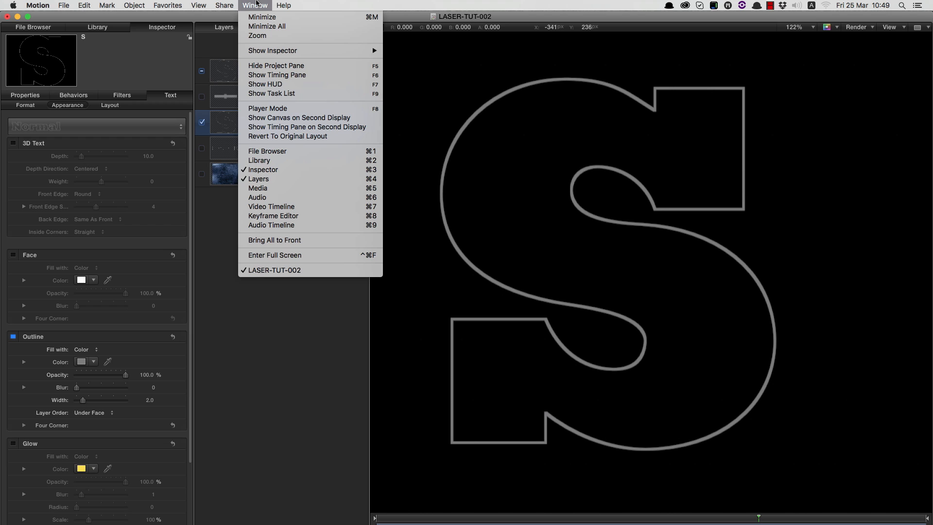
pyautogui.click(267, 85)
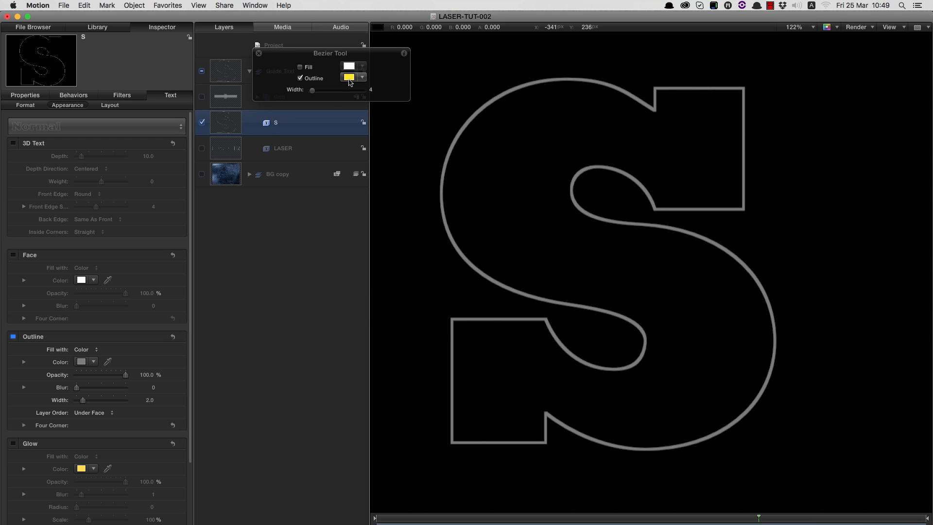
pyautogui.click(349, 78)
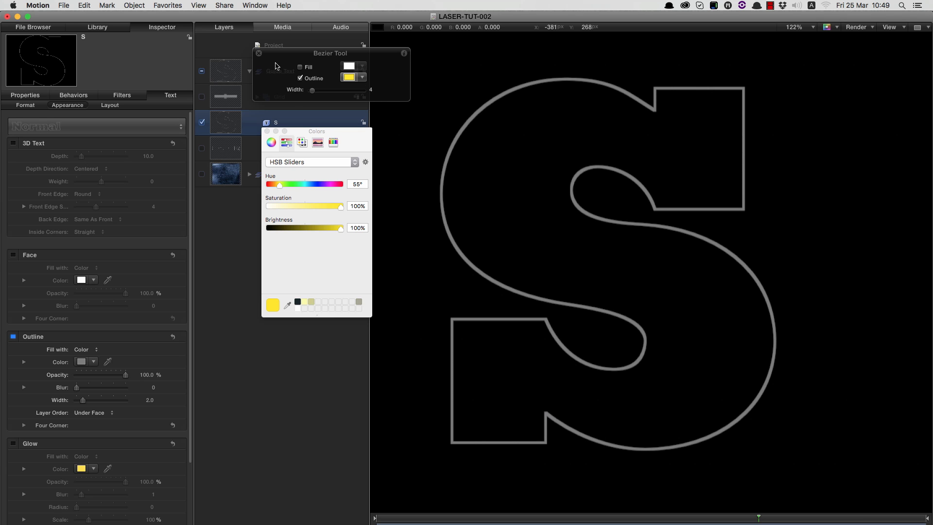
pyautogui.click(259, 53)
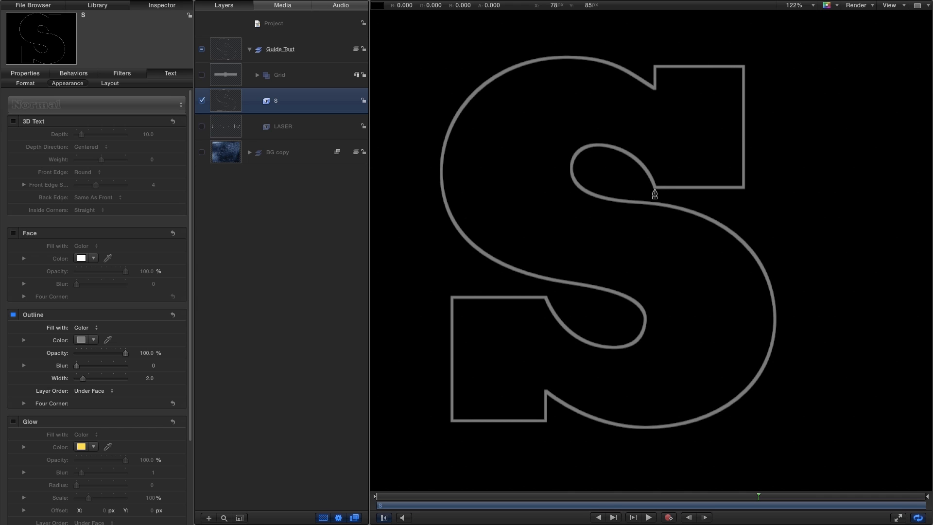
# Trace the square upper serif of the S with linear Bezier points, from its inner lower corner around to the notch.
pyautogui.click(654, 189)
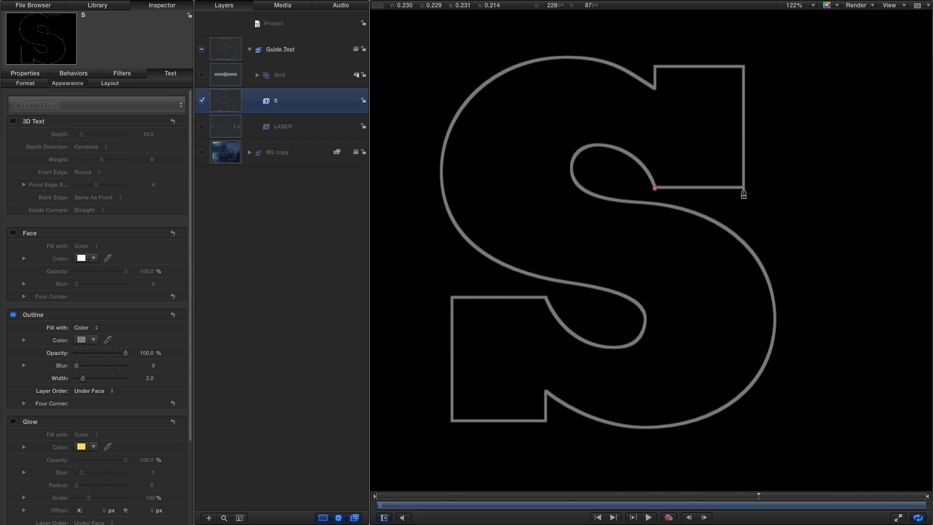
pyautogui.click(743, 188)
pyautogui.click(743, 67)
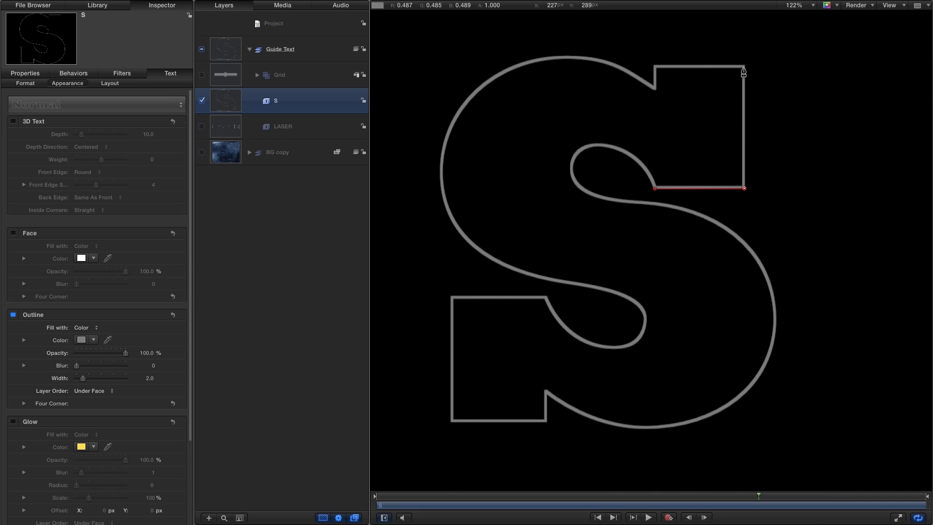
pyautogui.click(655, 66)
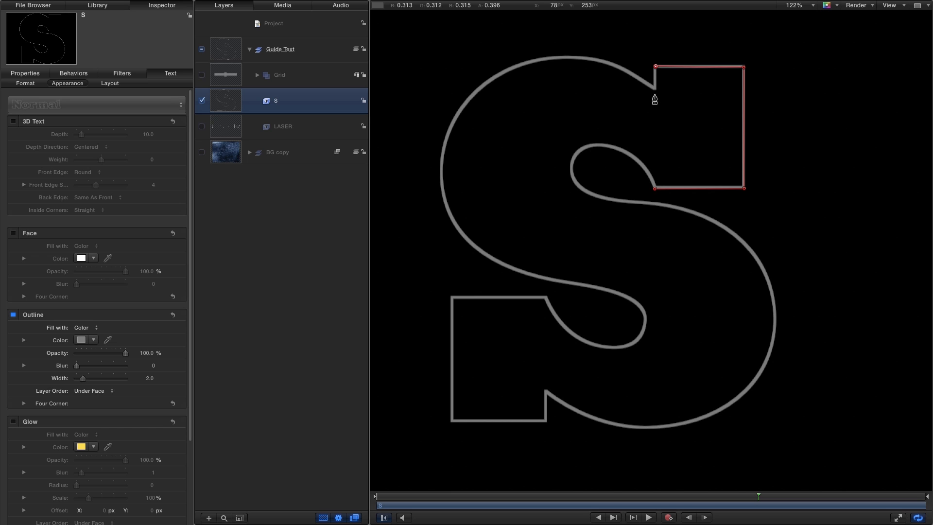
pyautogui.click(657, 188)
pyautogui.rightClick(742, 71)
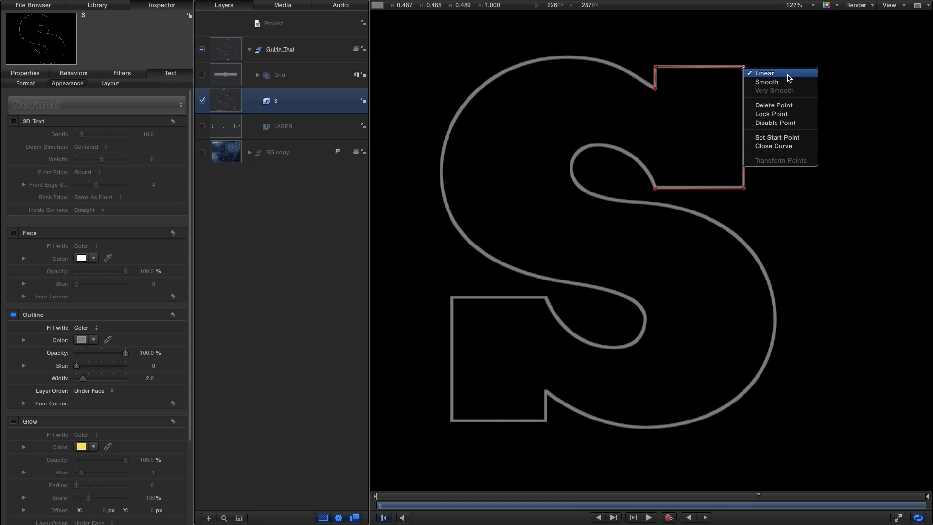
pyautogui.click(709, 37)
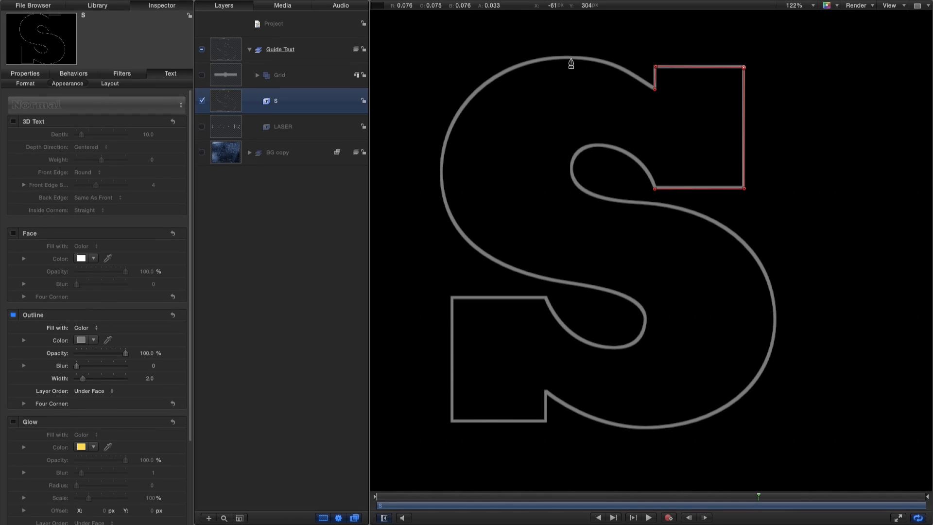
# Show the Grid layer and trace the upper outer curve and lower inner loop of the S with smooth points along the grid lines.
pyautogui.click(201, 75)
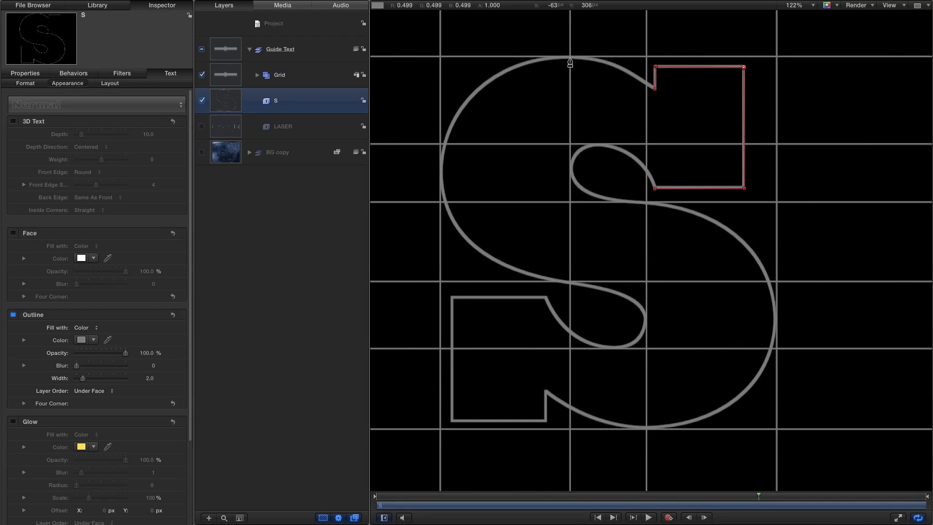
pyautogui.moveTo(569, 58); pyautogui.dragTo(516, 58)
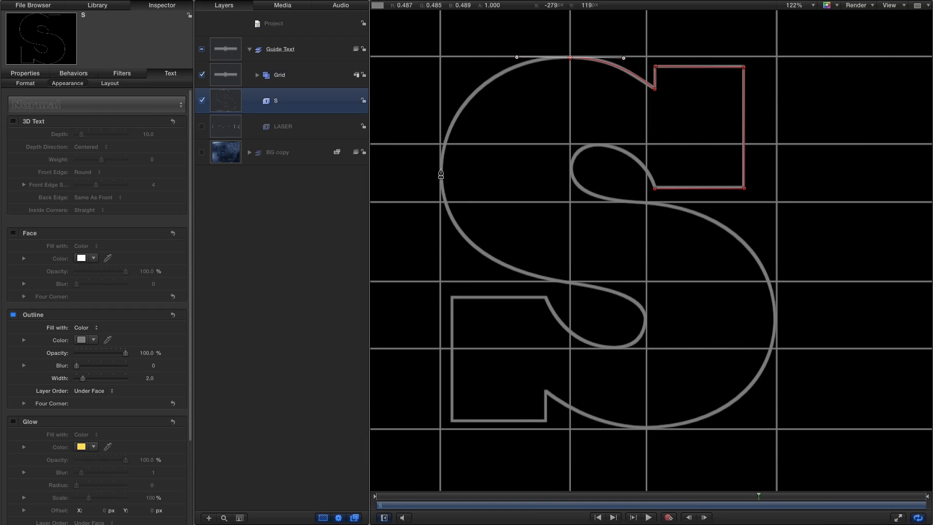
pyautogui.moveTo(441, 171); pyautogui.dragTo(440, 252)
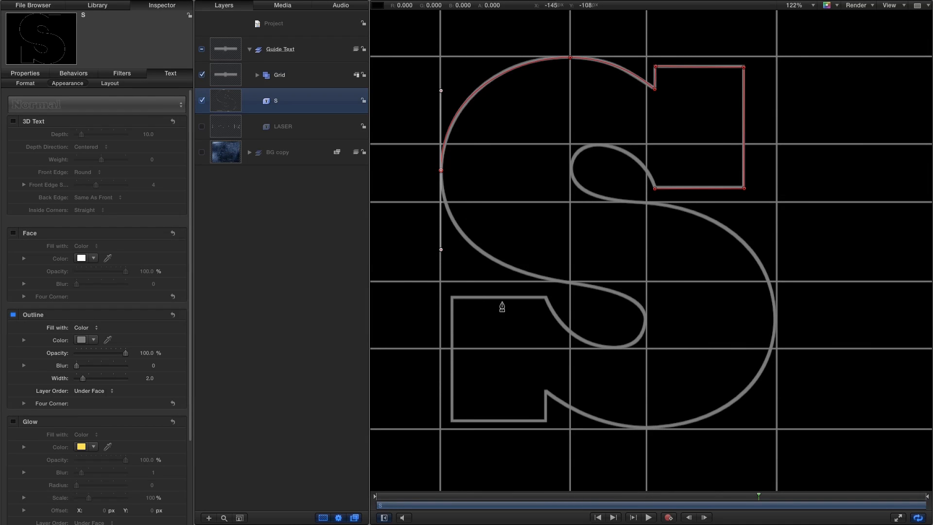
pyautogui.moveTo(568, 282); pyautogui.dragTo(615, 282)
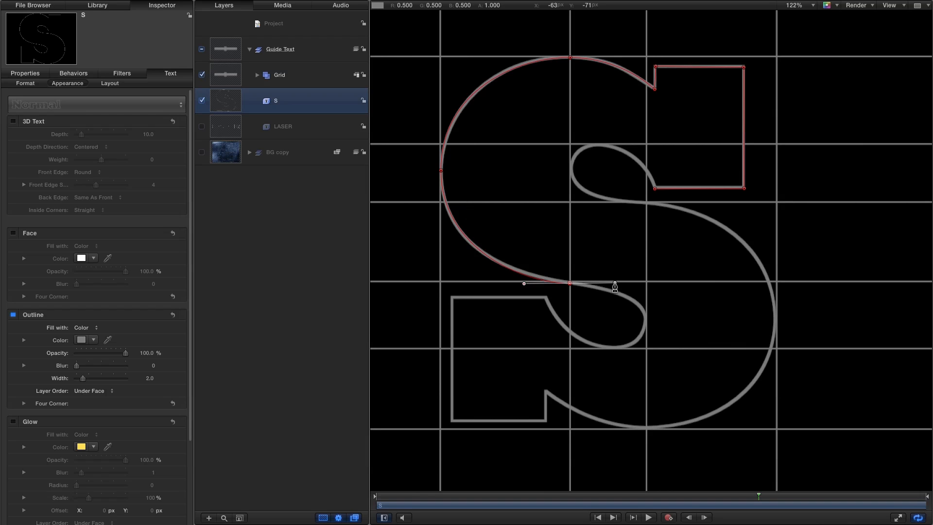
pyautogui.moveTo(645, 322); pyautogui.dragTo(646, 341)
pyautogui.moveTo(614, 347); pyautogui.dragTo(603, 348)
# Continue the path around the square lower serif of the S with five linear corner points.
pyautogui.click(546, 298)
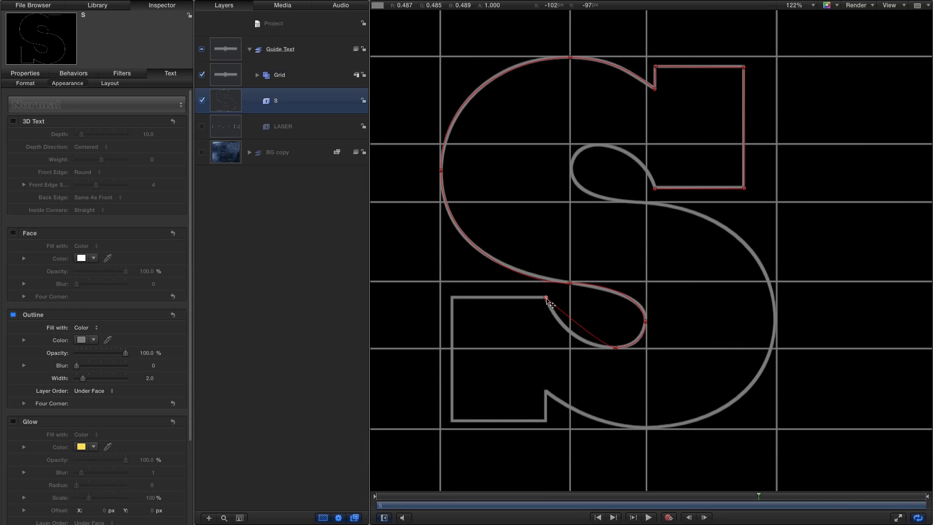
pyautogui.click(452, 297)
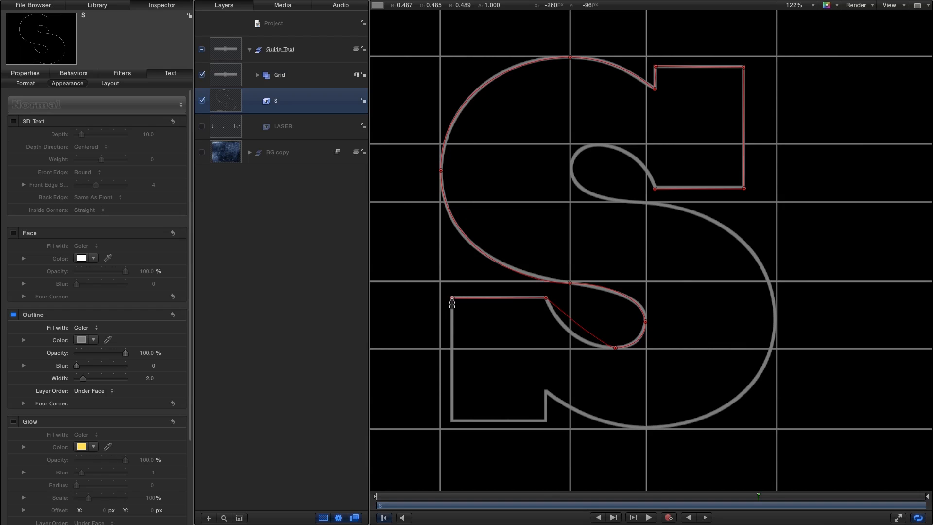
pyautogui.click(451, 421)
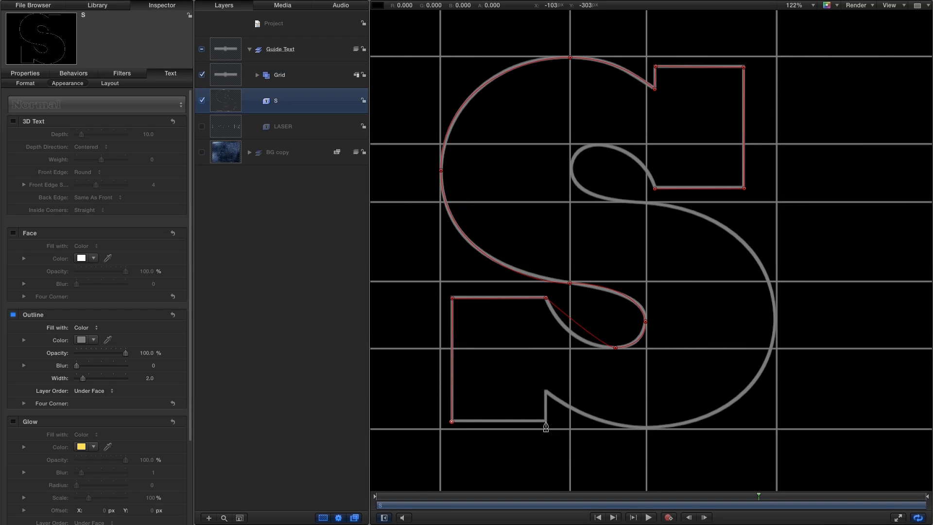
pyautogui.click(546, 421)
pyautogui.click(545, 391)
# Trace the lower outer curve and upper inner loop with smooth points and close the path at its starting point.
pyautogui.moveTo(646, 428); pyautogui.dragTo(703, 428)
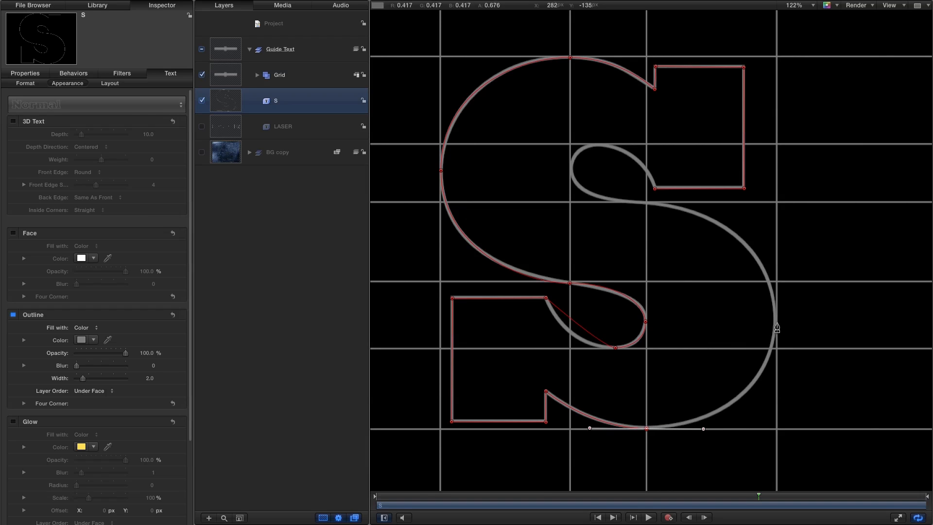
pyautogui.moveTo(775, 318); pyautogui.dragTo(774, 247)
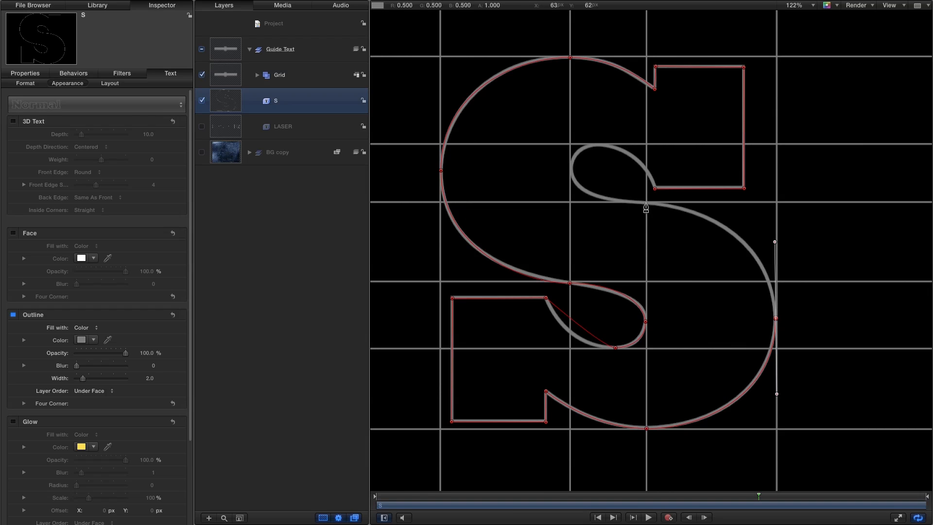
pyautogui.moveTo(637, 203); pyautogui.dragTo(589, 201)
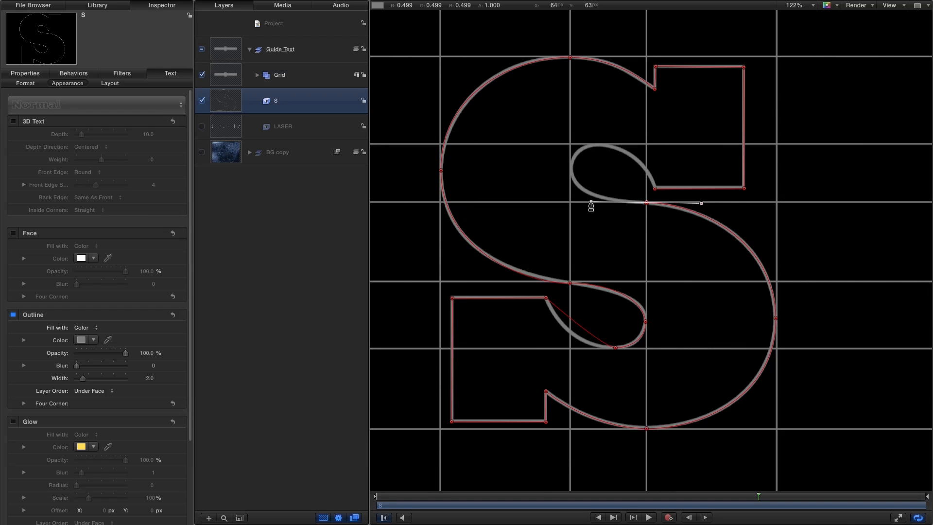
pyautogui.moveTo(570, 171); pyautogui.dragTo(569, 147)
pyautogui.moveTo(598, 144)
pyautogui.mouseDown()
pyautogui.moveTo(632, 147)
pyautogui.moveTo(616, 145)
pyautogui.mouseUp()
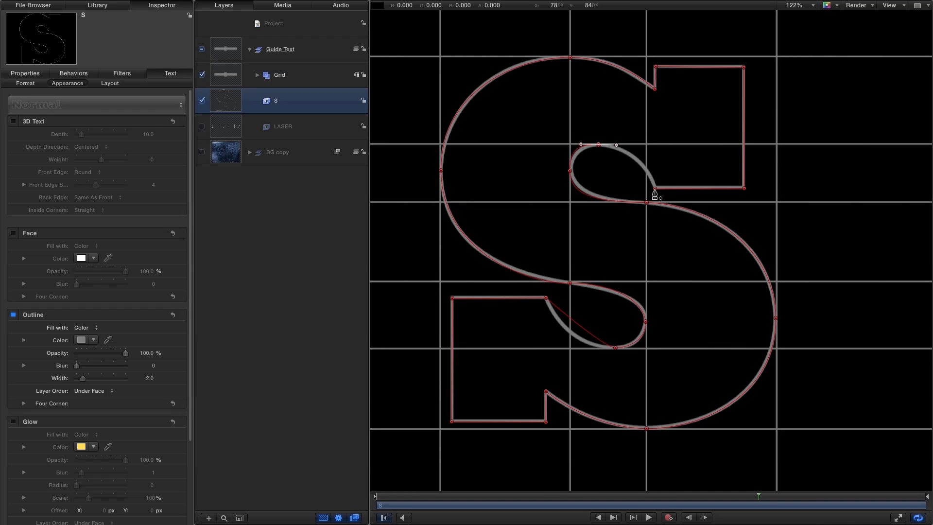
pyautogui.click(654, 190)
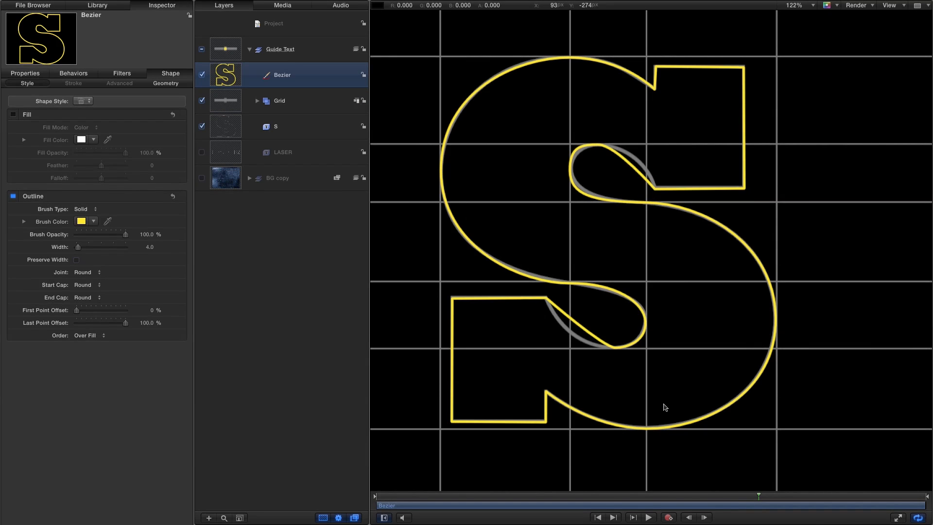
# Hide the Grid layer and turn on the canvas overlays for the Bezier shape.
pyautogui.click(202, 100)
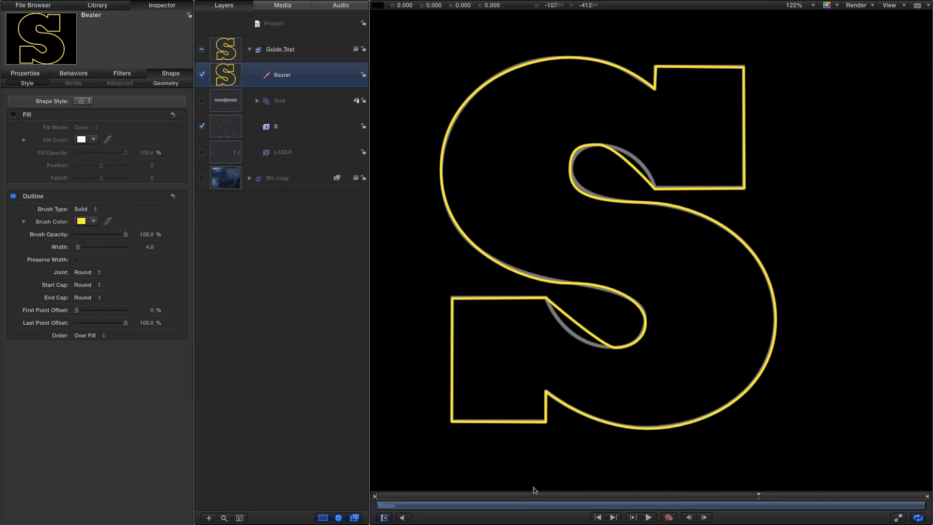
pyautogui.click(892, 5)
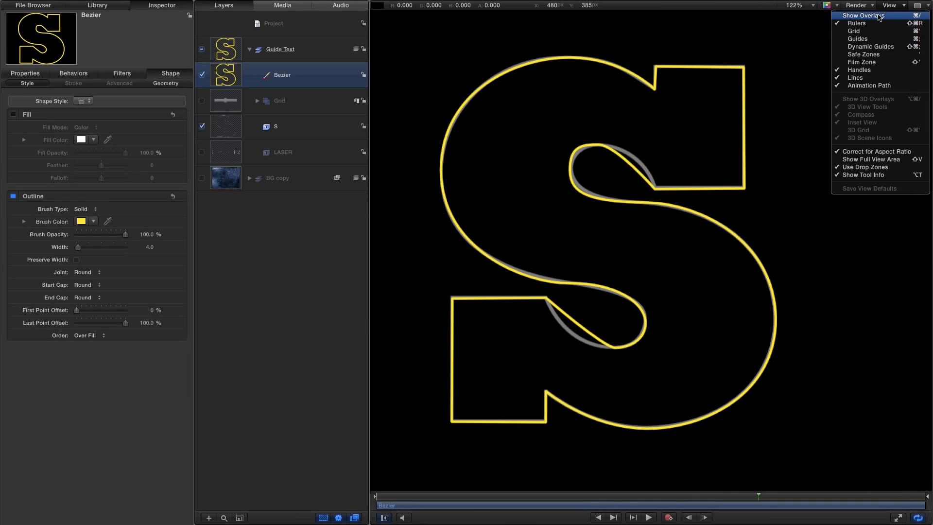
pyautogui.click(879, 16)
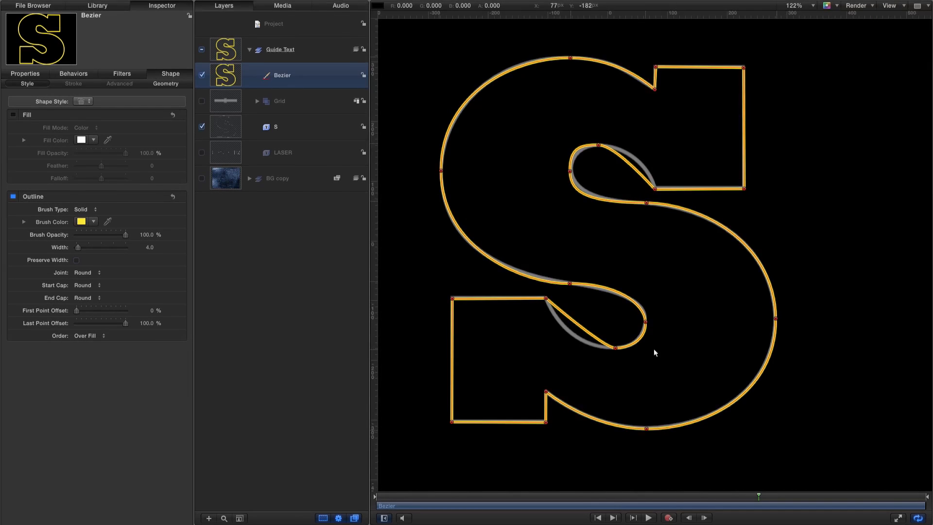
# Fit the upper inner loop of the S to the guide by lengthening its top point's outer handle and shortening both handles of its side point.
pyautogui.click(599, 145)
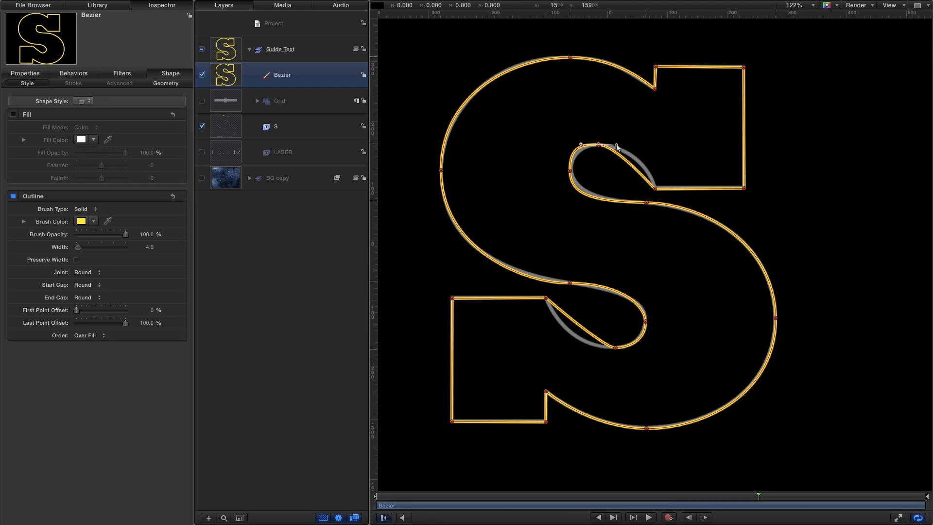
pyautogui.moveTo(616, 146); pyautogui.dragTo(644, 146)
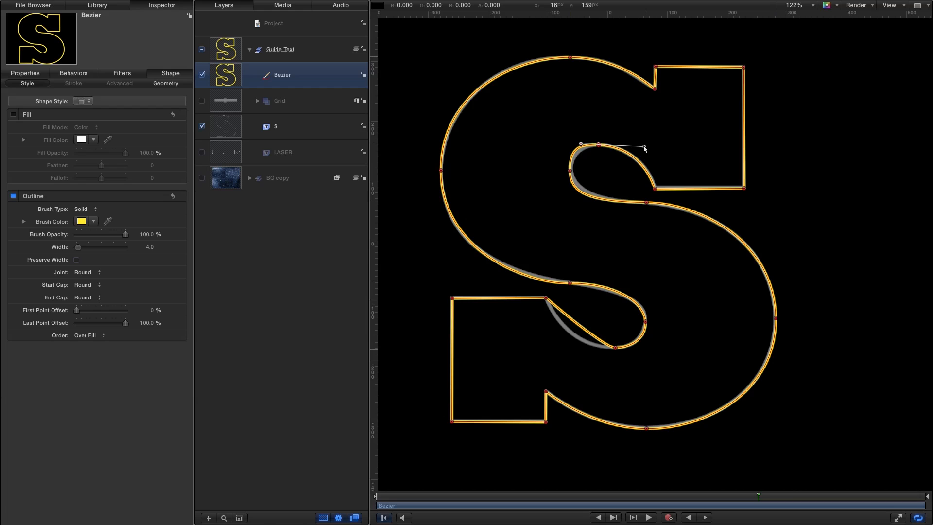
pyautogui.click(570, 172)
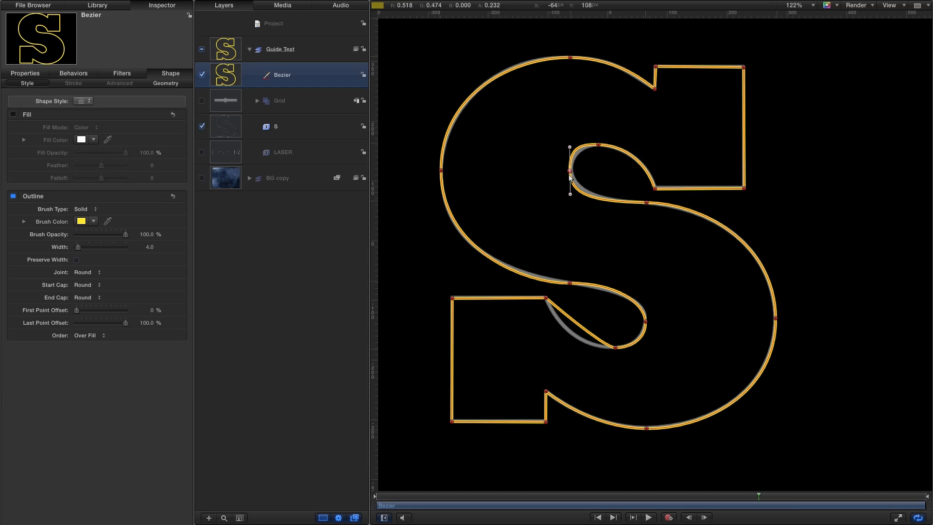
pyautogui.moveTo(569, 147); pyautogui.dragTo(569, 156)
pyautogui.moveTo(572, 194); pyautogui.dragTo(570, 187)
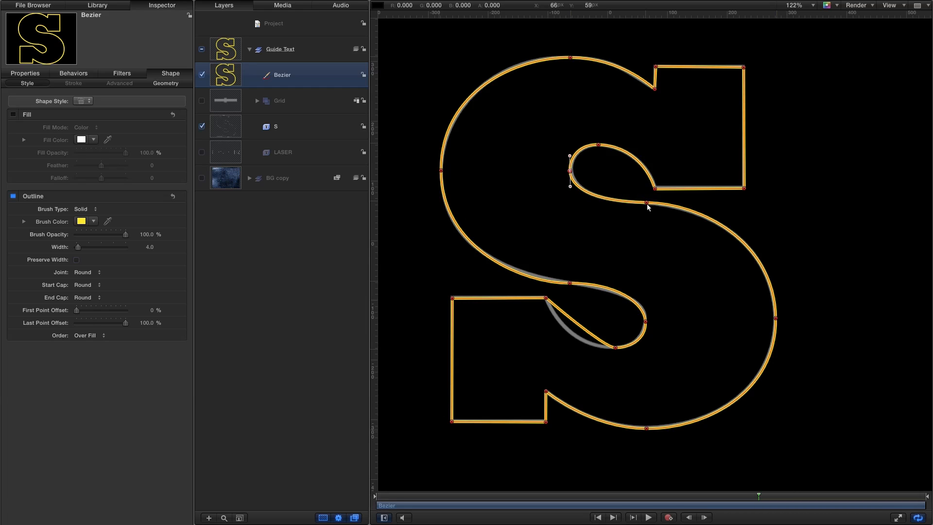
# Fit the lower inner loop of the S to the guide by extending its bottom point's outer handle and tilting the handles where the curve enters it.
pyautogui.click(614, 347)
pyautogui.moveTo(604, 349); pyautogui.dragTo(565, 349)
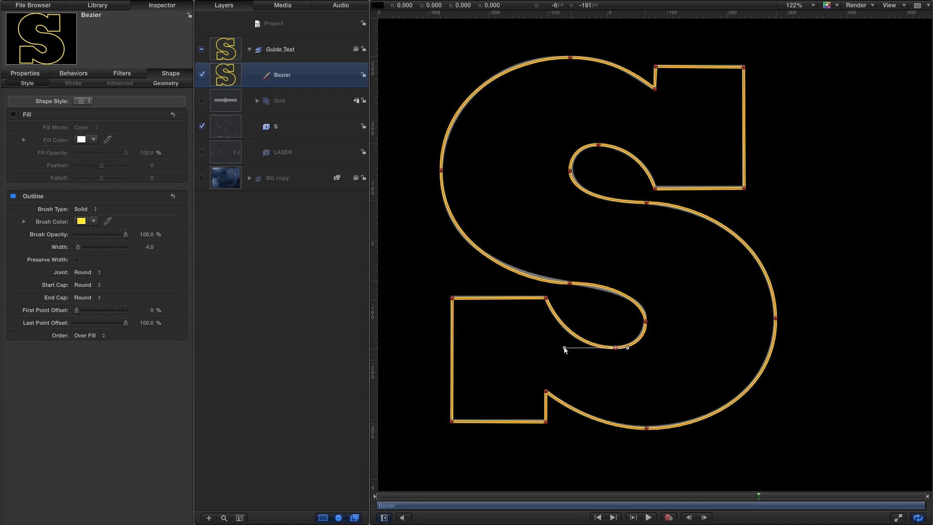
pyautogui.click(570, 283)
pyautogui.moveTo(614, 282); pyautogui.dragTo(618, 291)
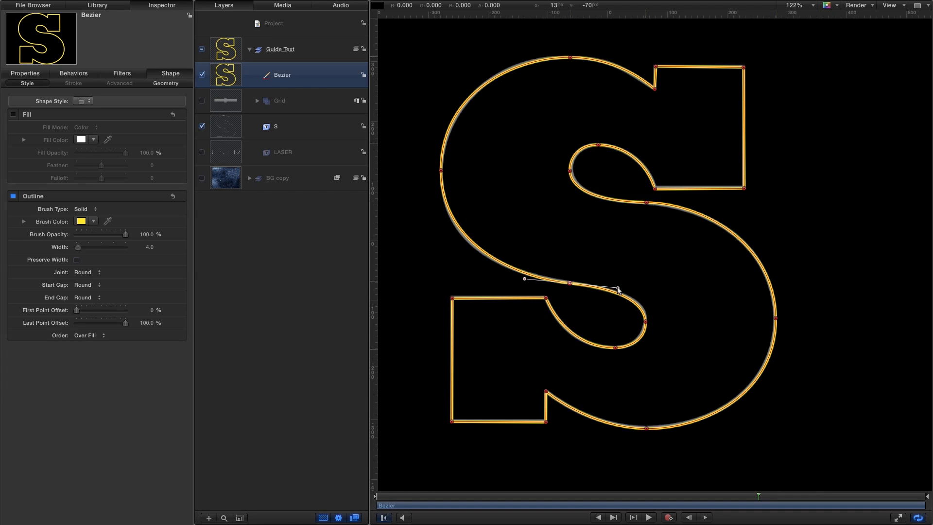
pyautogui.click(645, 321)
# Check the refined S outline against the Grid layer with the canvas overlays hidden, toggling the Bezier shape off and on for comparison.
pyautogui.press('super+slash')
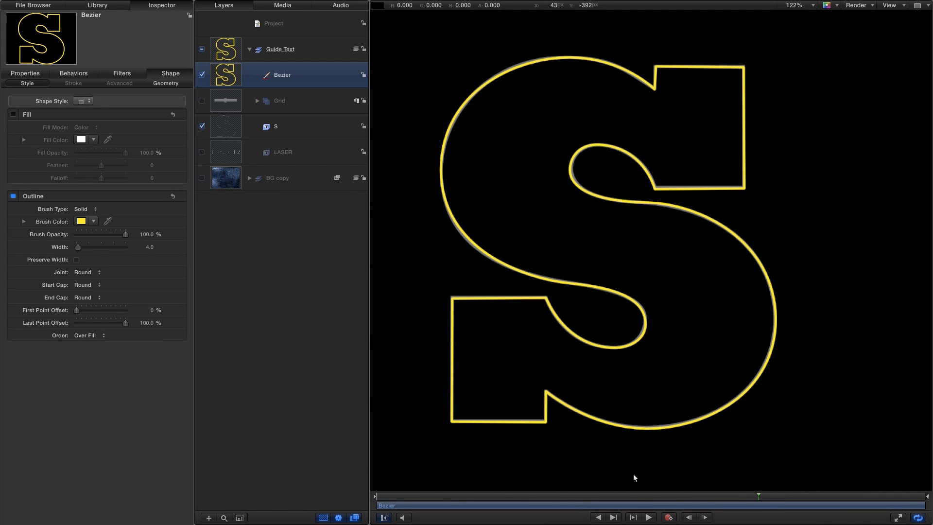
pyautogui.click(202, 101)
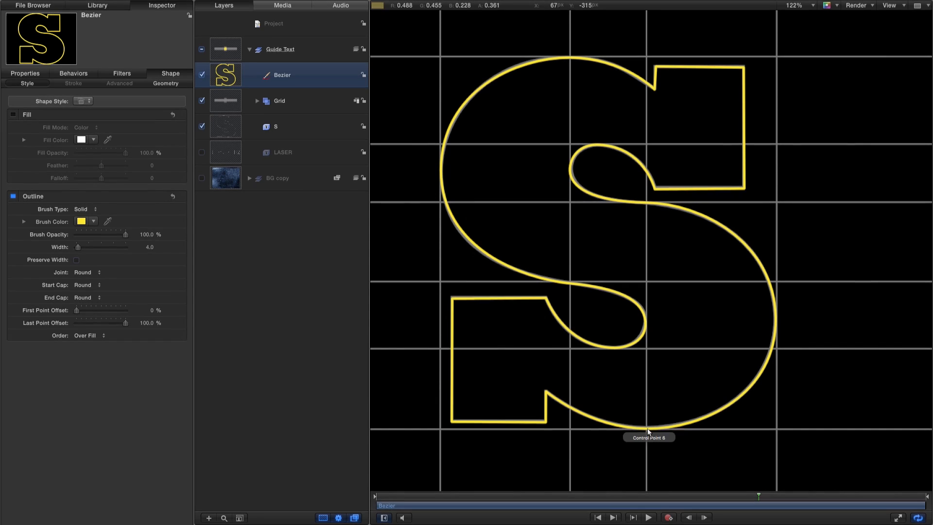
pyautogui.click(202, 74)
pyautogui.click(201, 74)
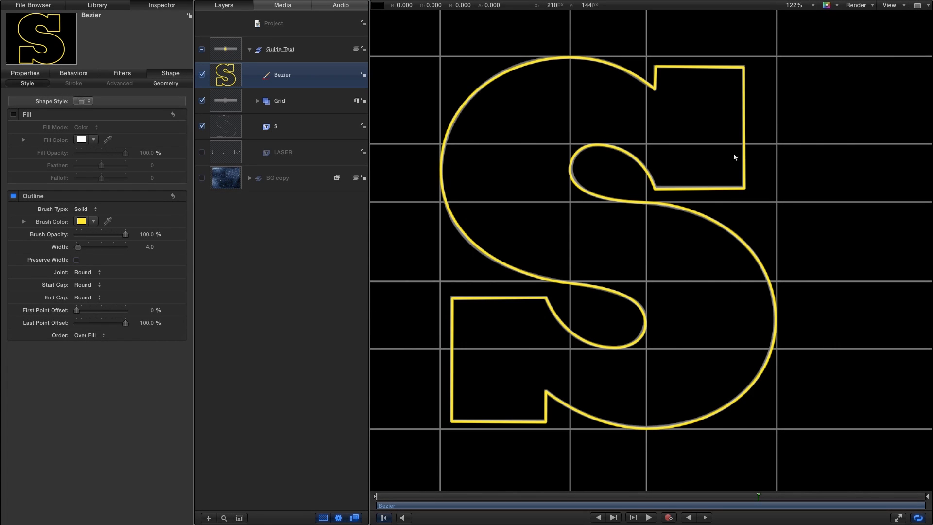
pyautogui.press('super+slash')
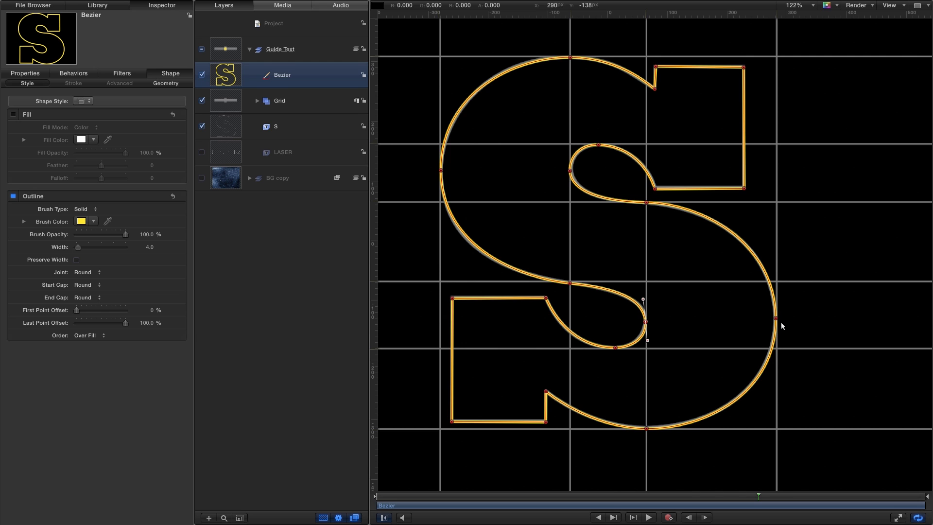
# Hide the Bezier, Grid and S layers, show and select the LASER text layer, and fit the whole canvas in view.
pyautogui.click(202, 75)
pyautogui.click(202, 100)
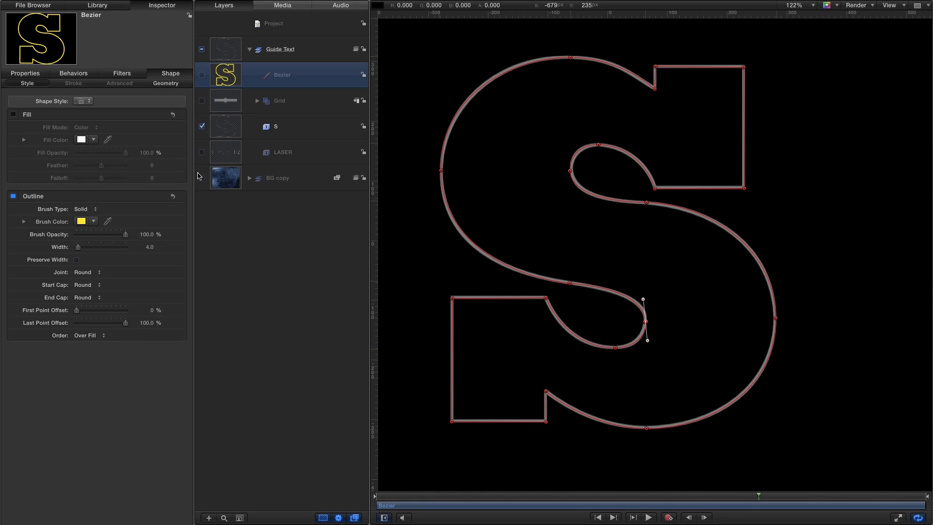
pyautogui.click(203, 127)
pyautogui.click(202, 152)
pyautogui.click(216, 153)
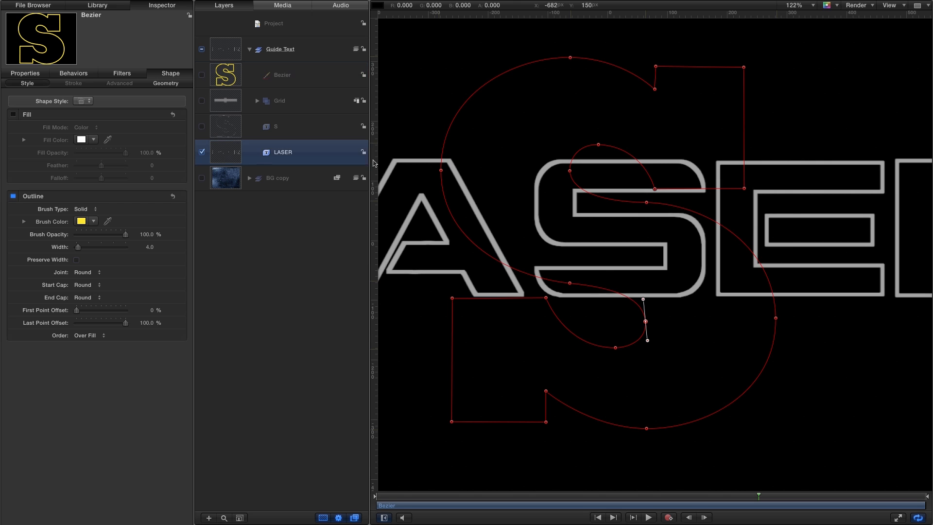
pyautogui.hotkey('shift', 'z')
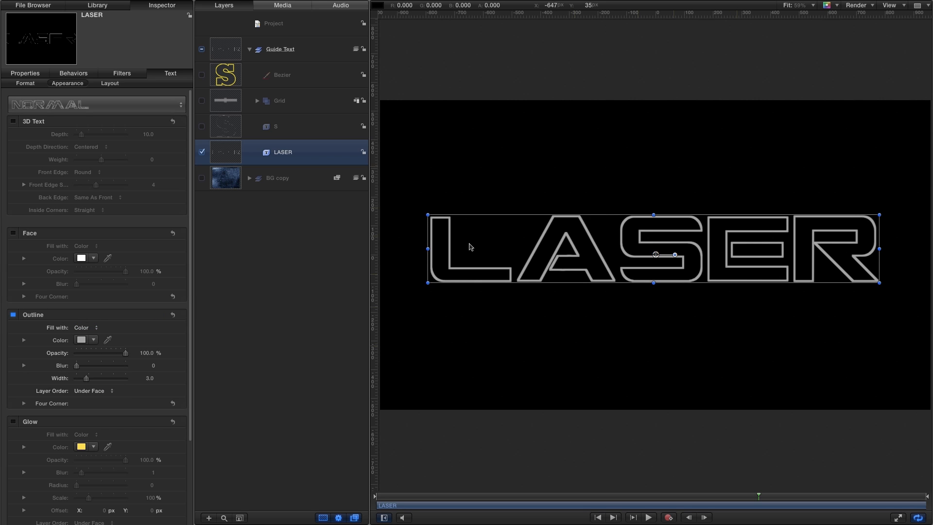
# Check the font of the LASER text in its format settings and keep CGF Locust Resistance selected.
pyautogui.click(26, 83)
pyautogui.click(93, 147)
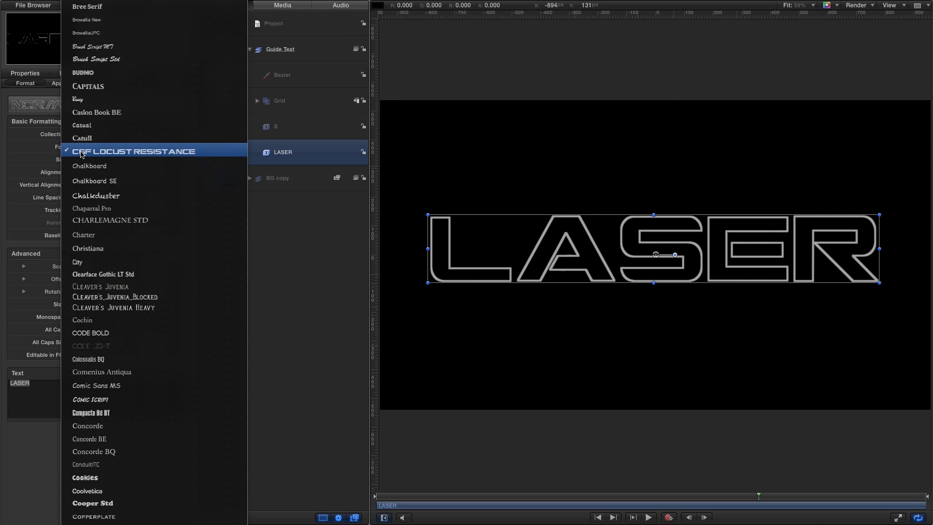
pyautogui.click(170, 153)
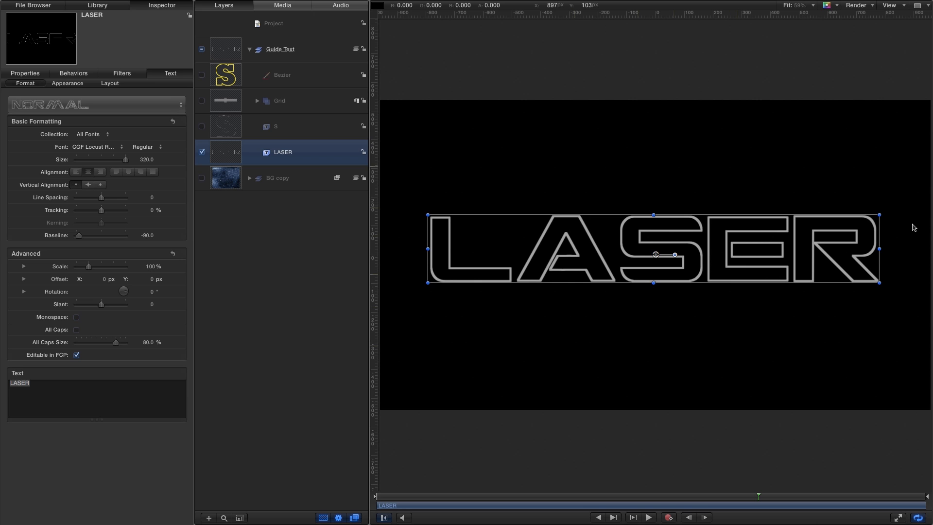
# Trace the straight edges of the guide letter L with the Bezier tool, placing six linear points from its upper-left corner to the rounded corner's start.
pyautogui.press('z')
pyautogui.moveTo(459, 241); pyautogui.dragTo(558, 296)
pyautogui.hscroll(-3, 480, 278)
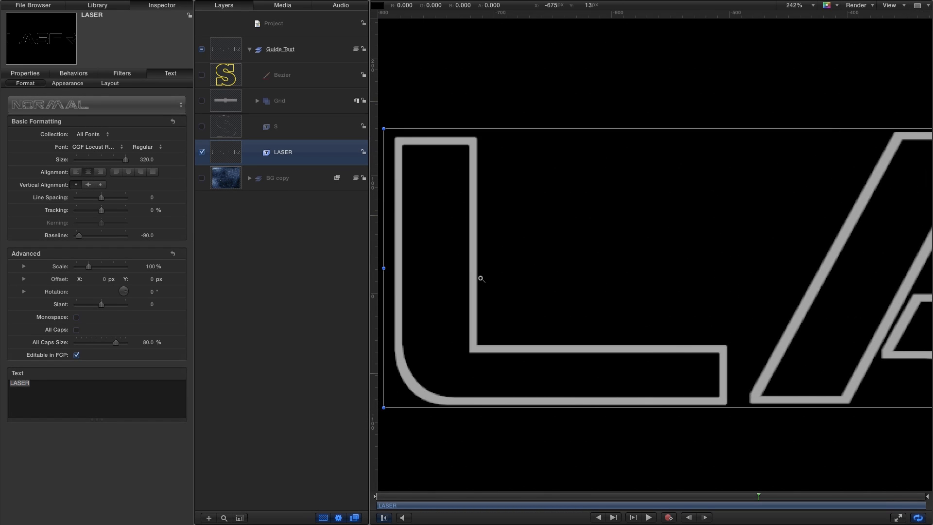
pyautogui.hscroll(-5, 479, 276)
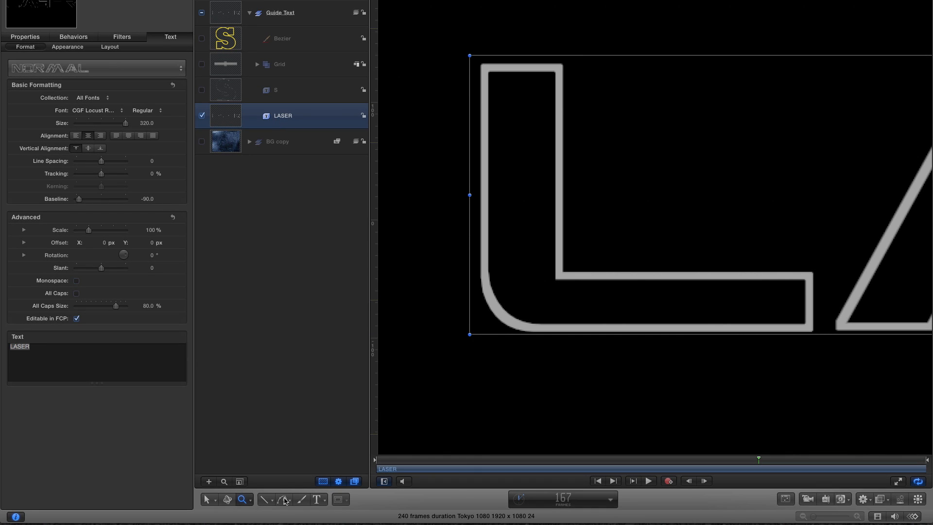
pyautogui.moveTo(286, 501); pyautogui.dragTo(311, 464)
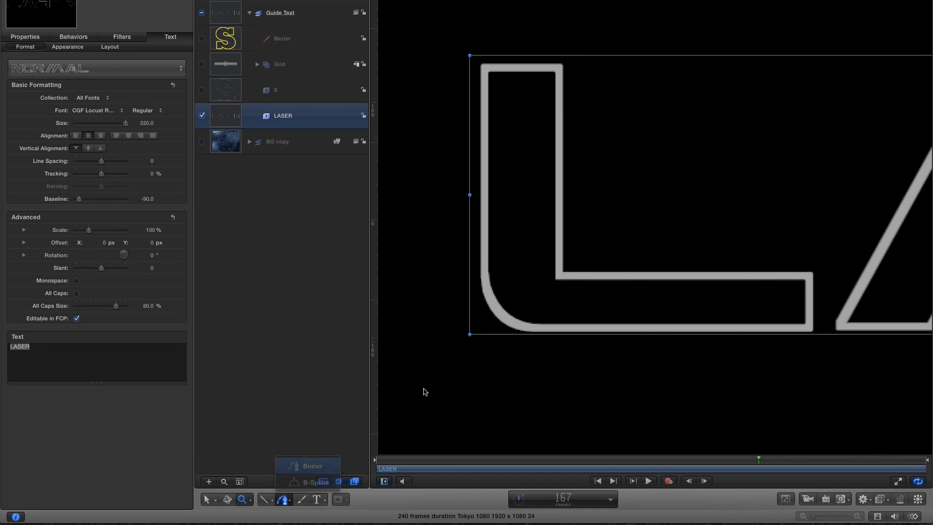
pyautogui.click(484, 67)
pyautogui.click(557, 67)
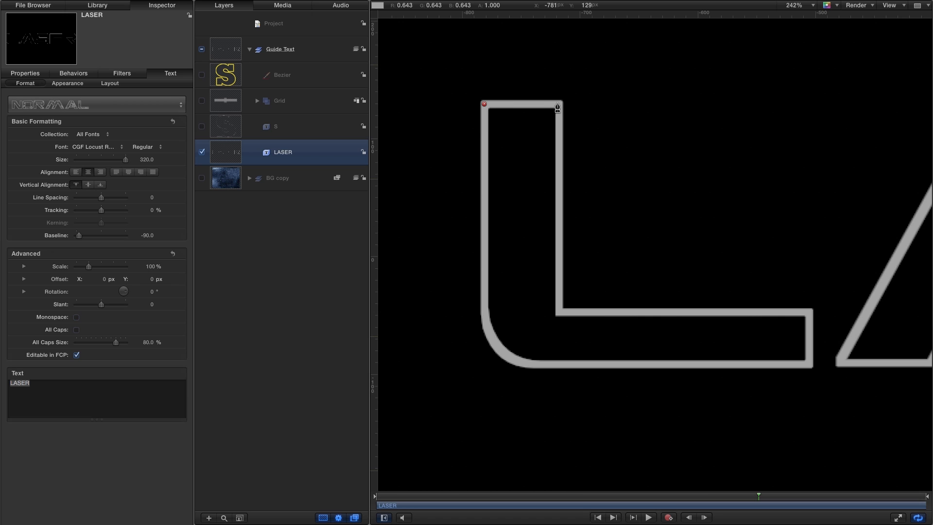
pyautogui.click(560, 311)
pyautogui.click(810, 314)
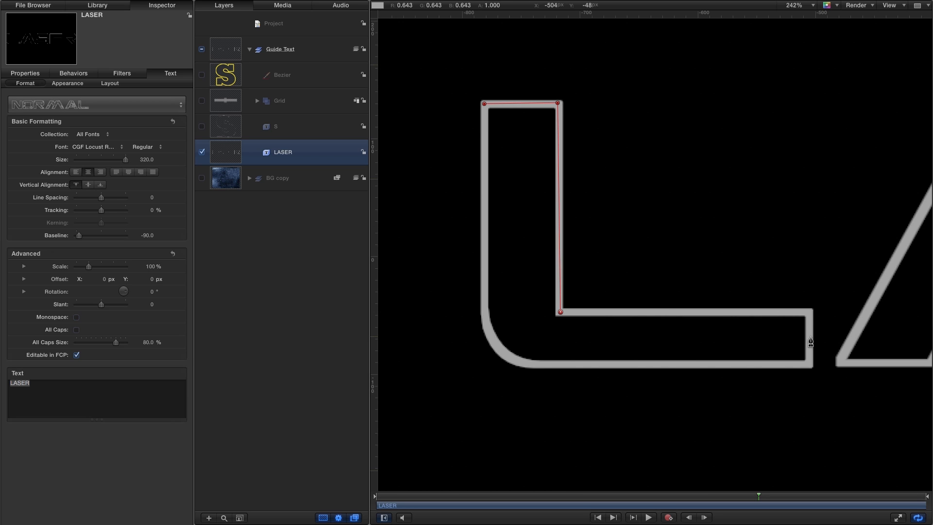
pyautogui.click(809, 365)
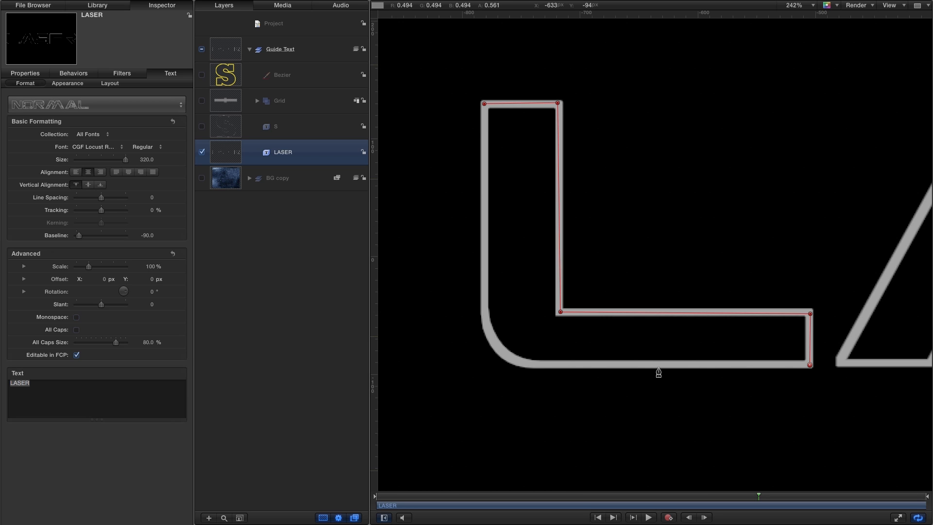
pyautogui.click(536, 366)
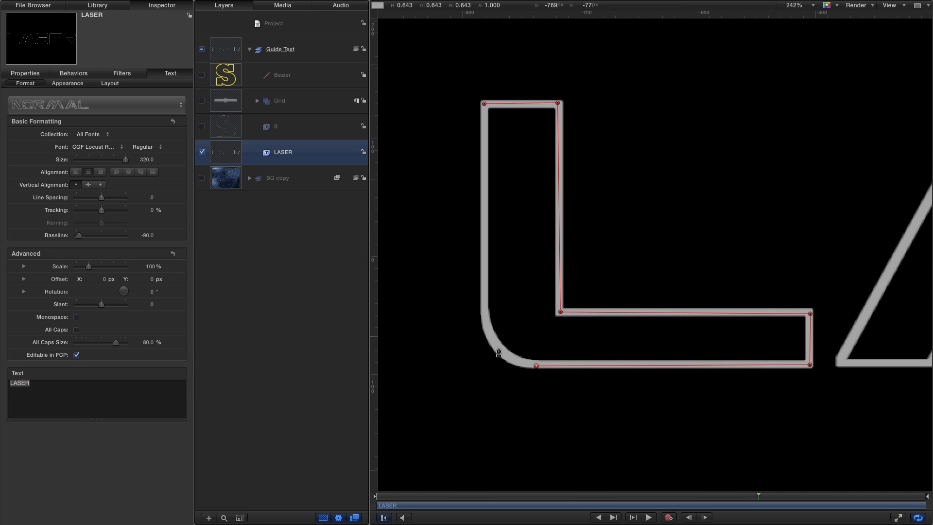
# Trace the rounded corner of the L with a smooth midpoint, close the shape at its first point, and shorten the midpoint's handles.
pyautogui.moveTo(498, 350); pyautogui.dragTo(477, 328)
pyautogui.click(484, 308)
pyautogui.click(483, 104)
pyautogui.click(498, 349)
pyautogui.moveTo(478, 328); pyautogui.dragTo(485, 341)
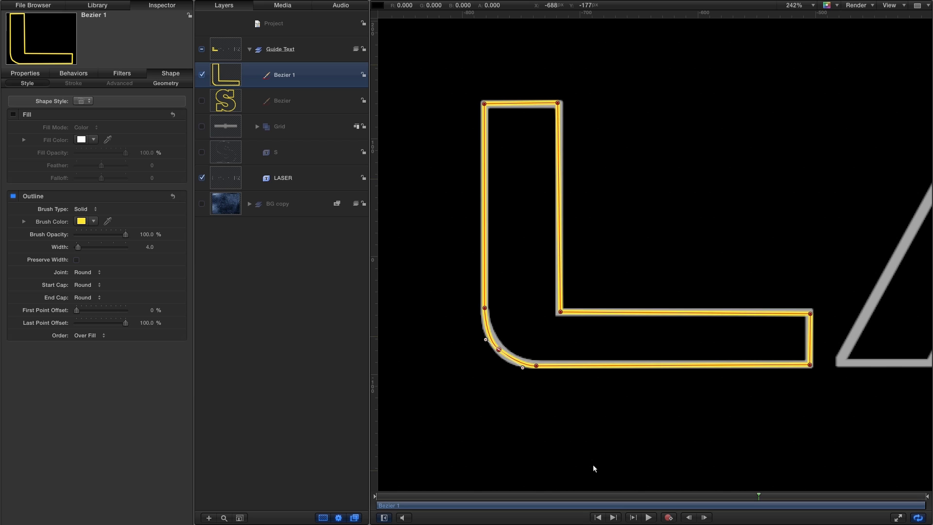
# Examine the L's rounded corner against the diagonal guide line with overlays off and on, and inspect the remaining letters of LASER.
pyautogui.hotkey('alt', 'z')
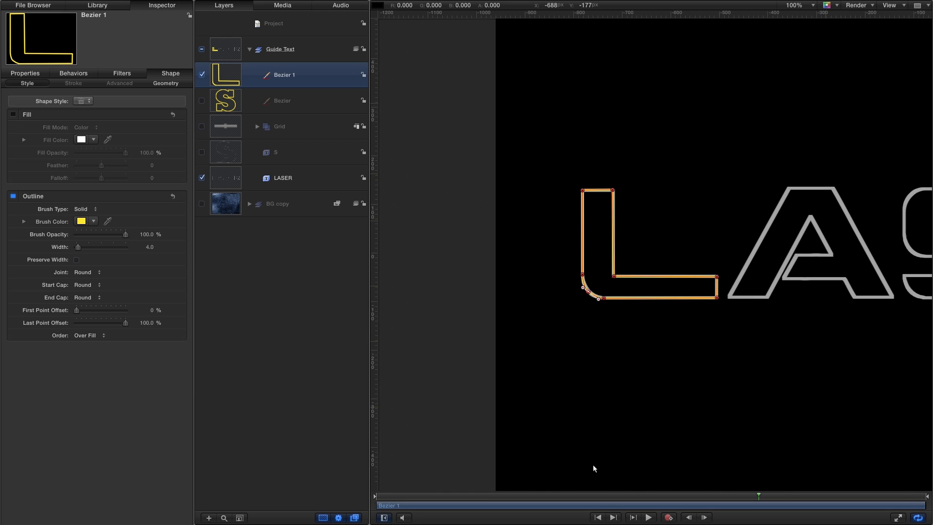
pyautogui.moveTo(777, 377); pyautogui.dragTo(633, 370)
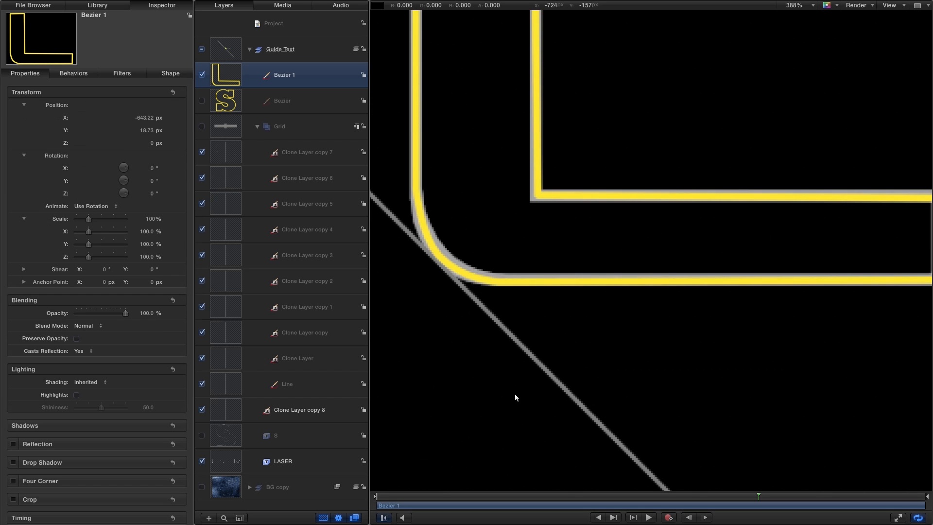
pyautogui.moveTo(508, 355); pyautogui.dragTo(541, 387)
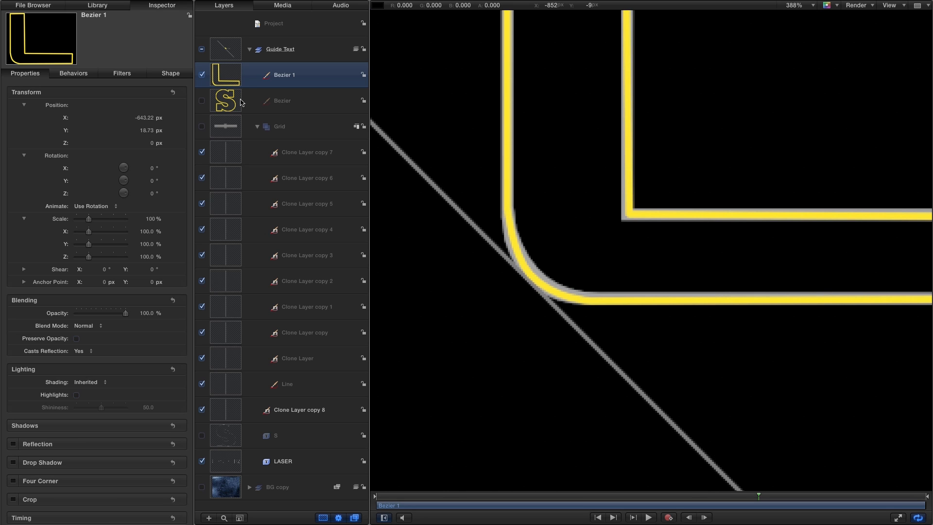
pyautogui.press('super+slash')
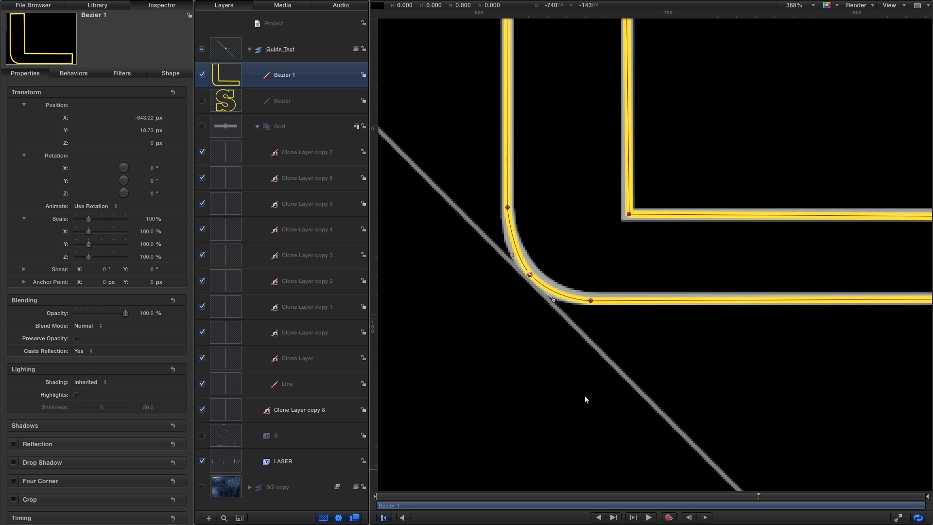
pyautogui.hotkey('shift', 'z')
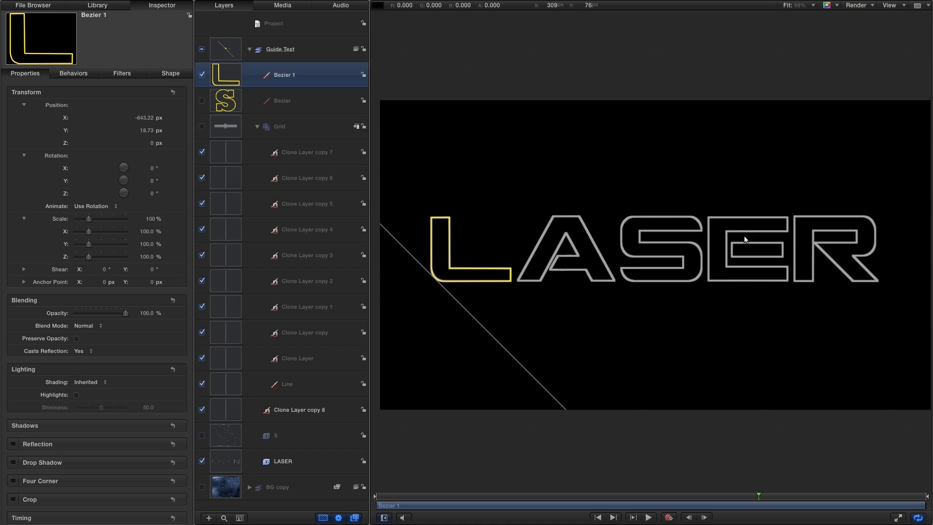
pyautogui.moveTo(757, 253); pyautogui.dragTo(817, 282)
pyautogui.hscroll(1, 826, 284)
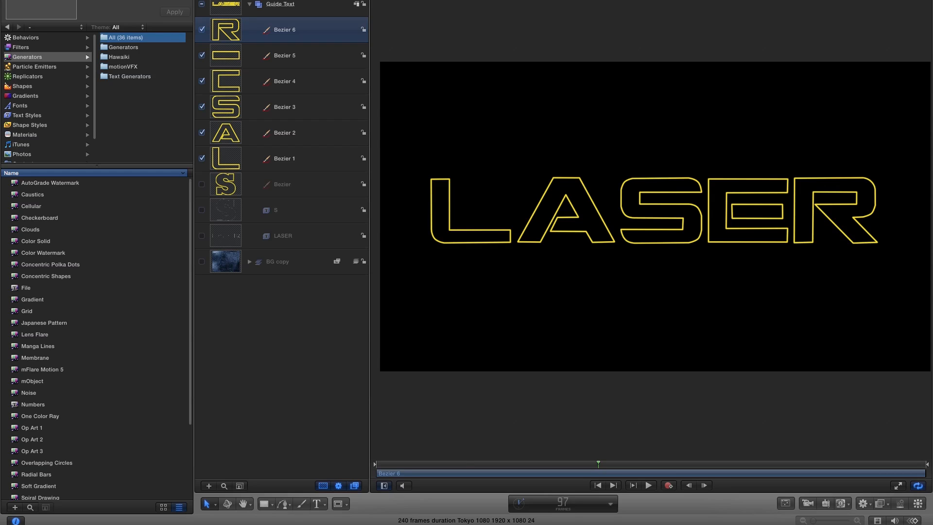
# Open the project properties and add a new group above the Guide Text group.
pyautogui.press('super+j')
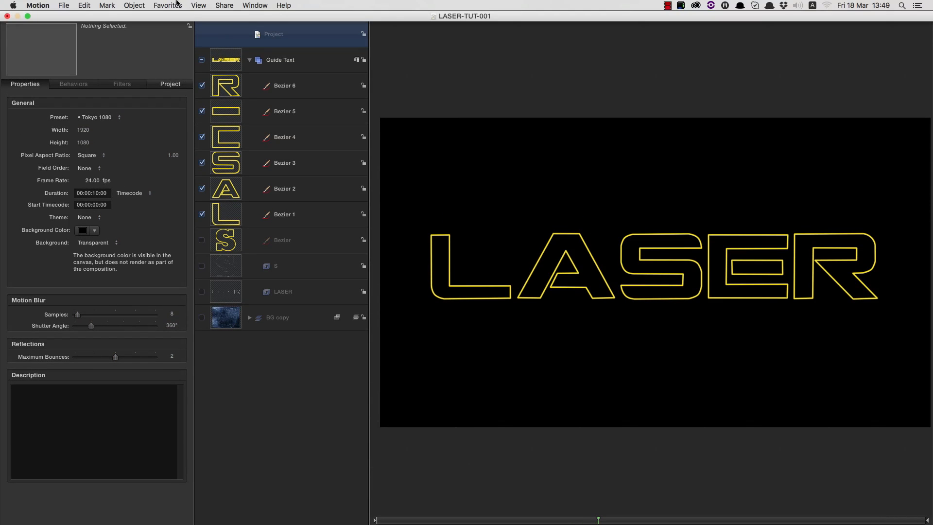
pyautogui.click(134, 5)
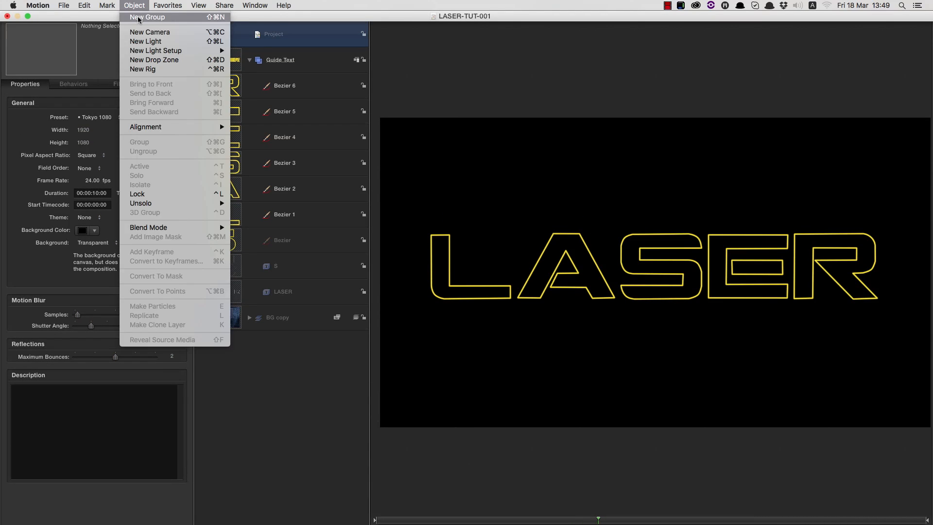
pyautogui.click(138, 19)
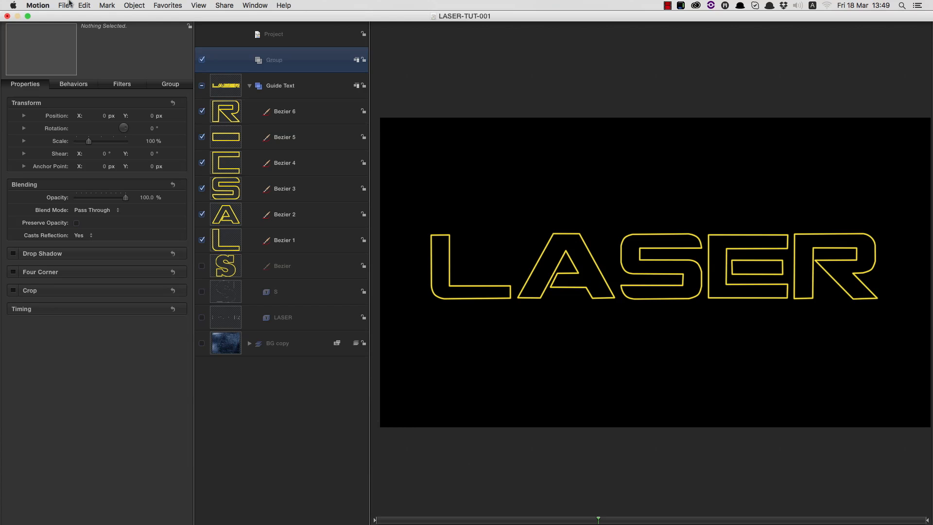
# Add a Lens Flare generator to the new empty group and rename that group Flares.
pyautogui.click(105, 16)
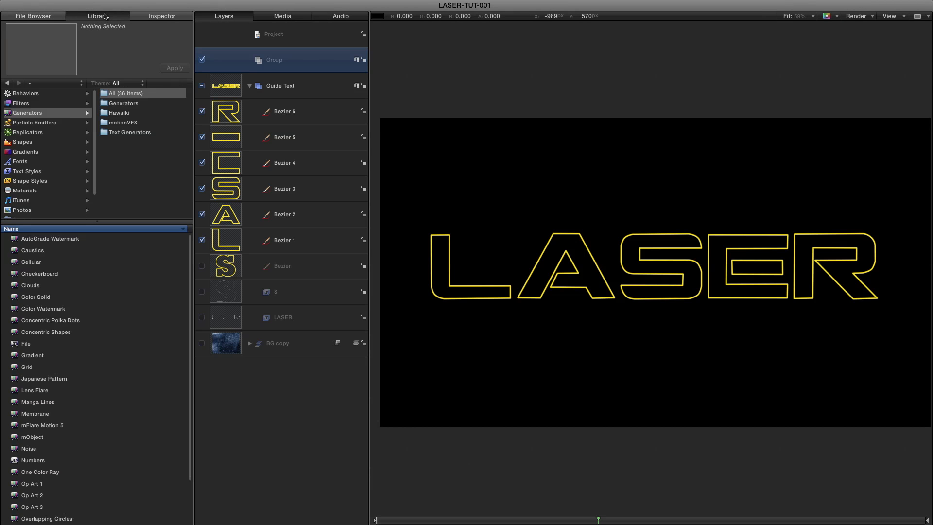
pyautogui.click(139, 104)
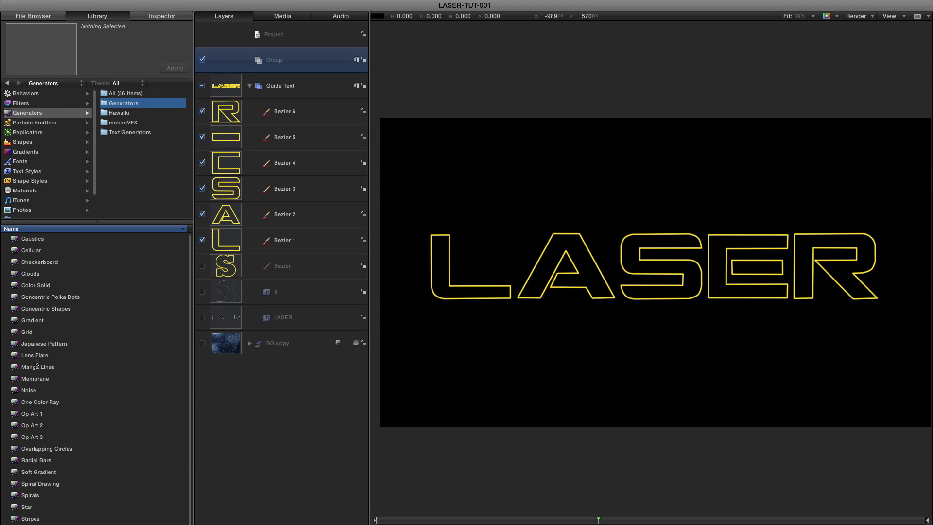
pyautogui.moveTo(15, 357); pyautogui.dragTo(266, 63)
pyautogui.doubleClick(276, 60)
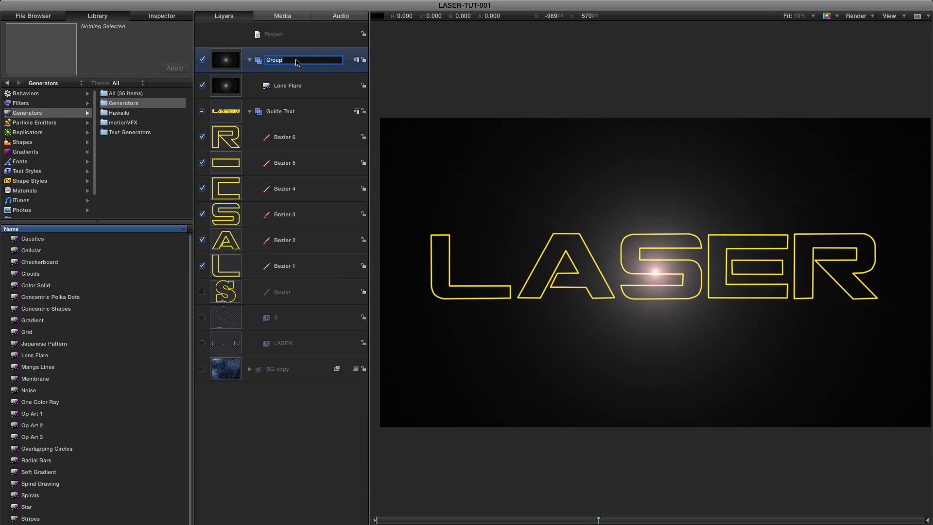
pyautogui.write('Flares')
pyautogui.press('Return')
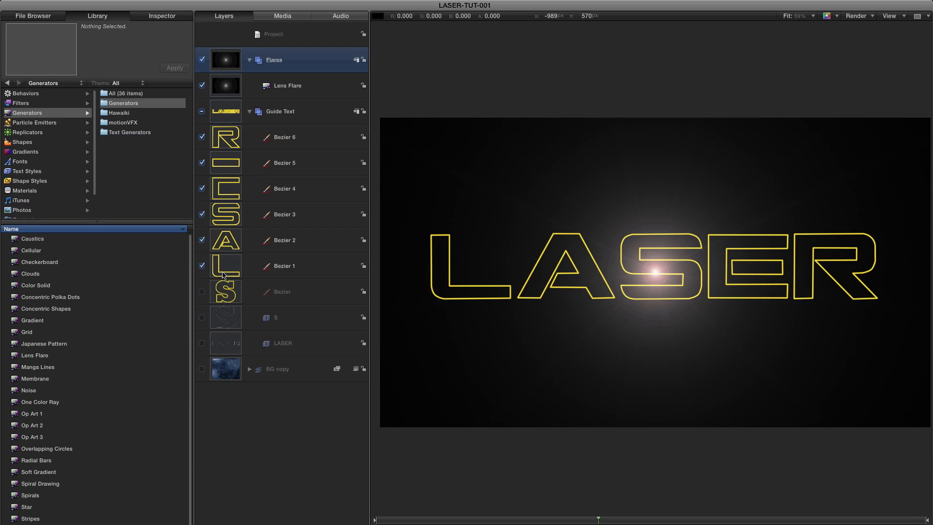
# Rename the six traced letter shapes, starting with the L, as Bezier L, Bezier A, Bezier S, Bezier E Main, Bezier E Bar and Bezier R.
pyautogui.doubleClick(285, 266)
pyautogui.click(308, 262)
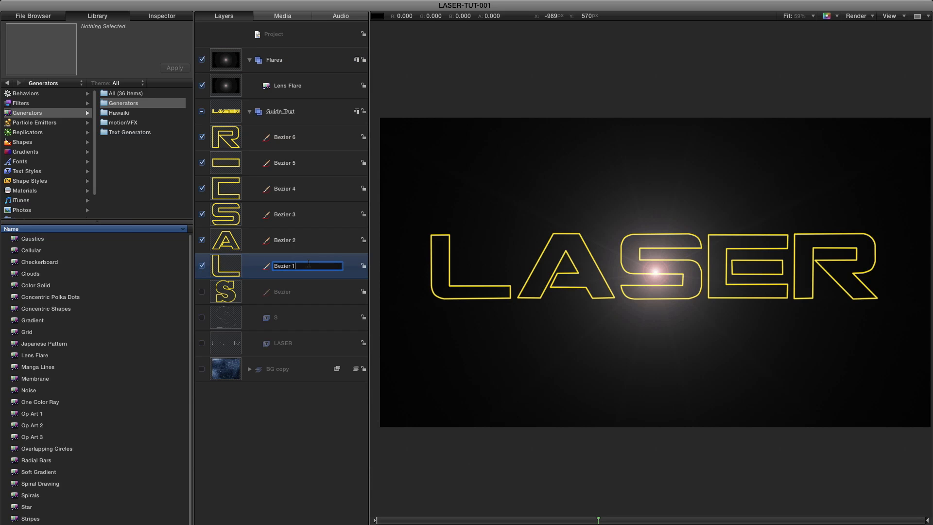
pyautogui.write('L')
pyautogui.press('Return')
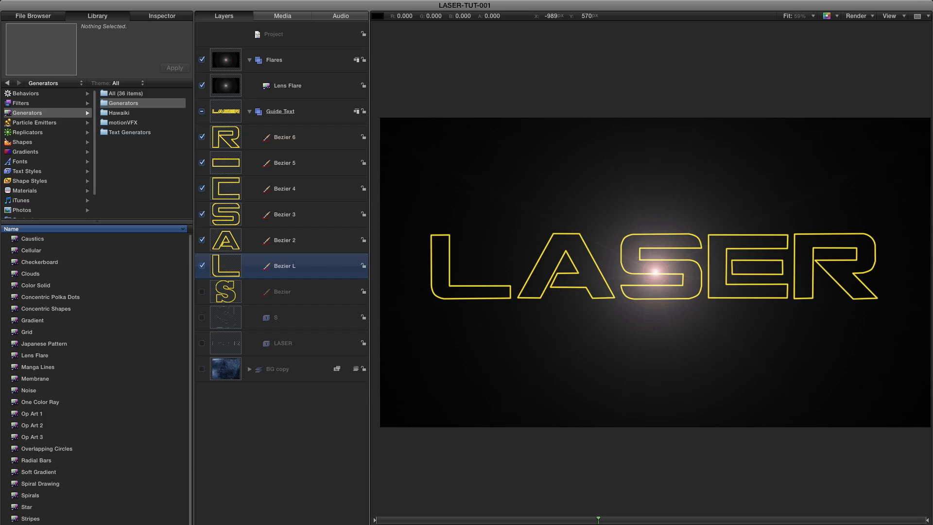
pyautogui.doubleClick(295, 242)
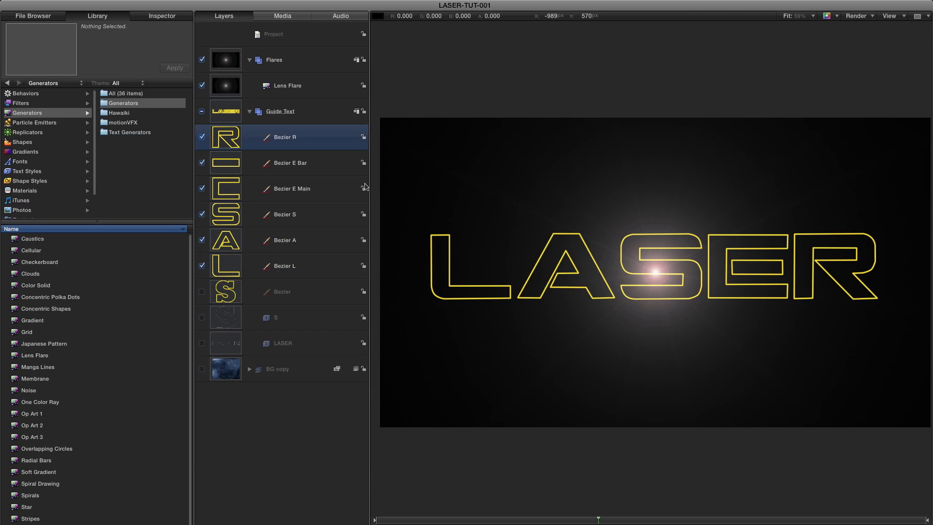
pyautogui.click(222, 165)
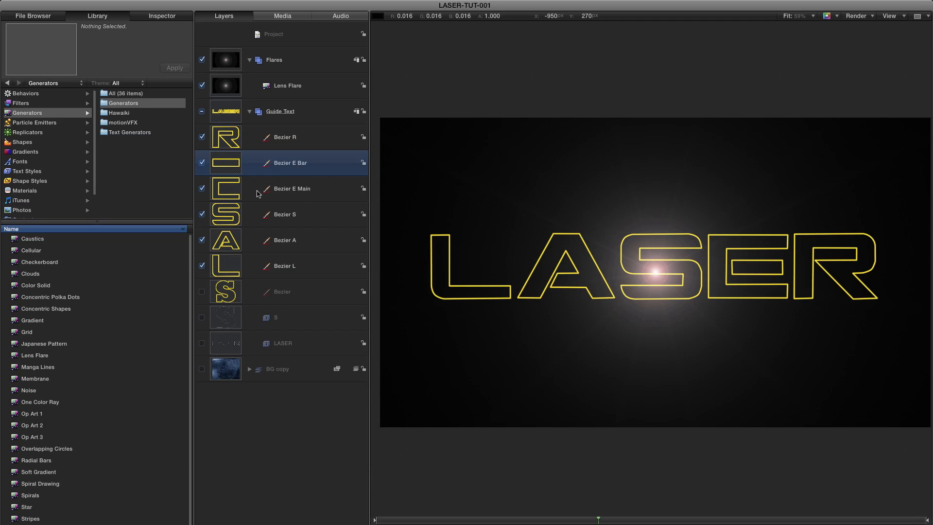
pyautogui.click(216, 191)
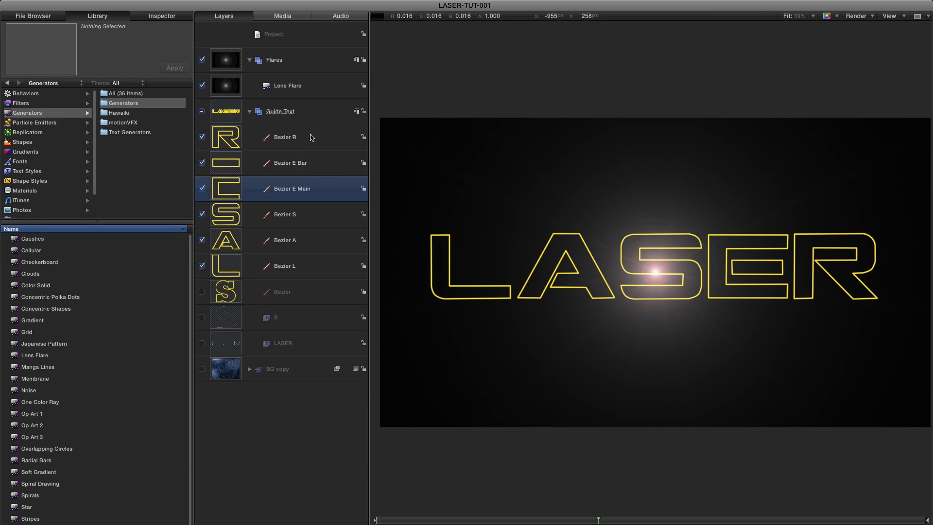
# Set the Lens Flare's size to 20, its intensity to 2 and its falloff to 10.
pyautogui.click(220, 87)
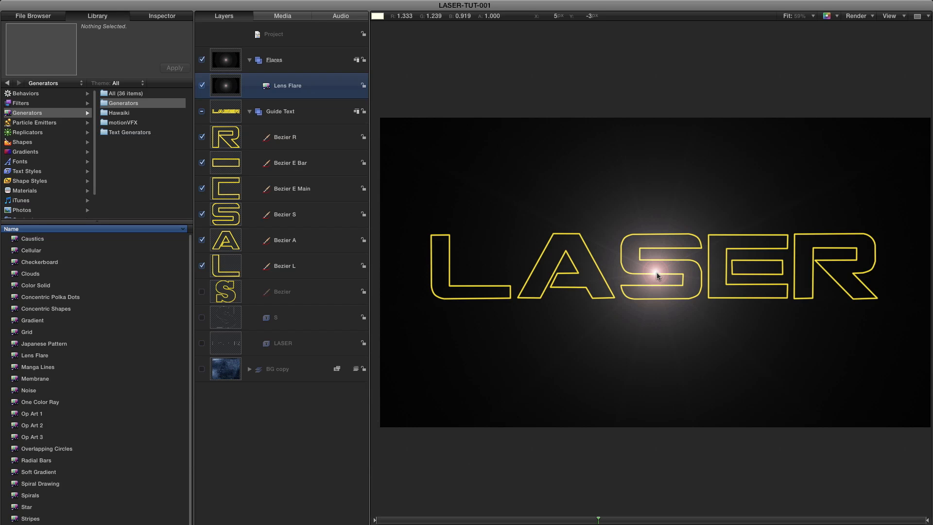
pyautogui.click(170, 19)
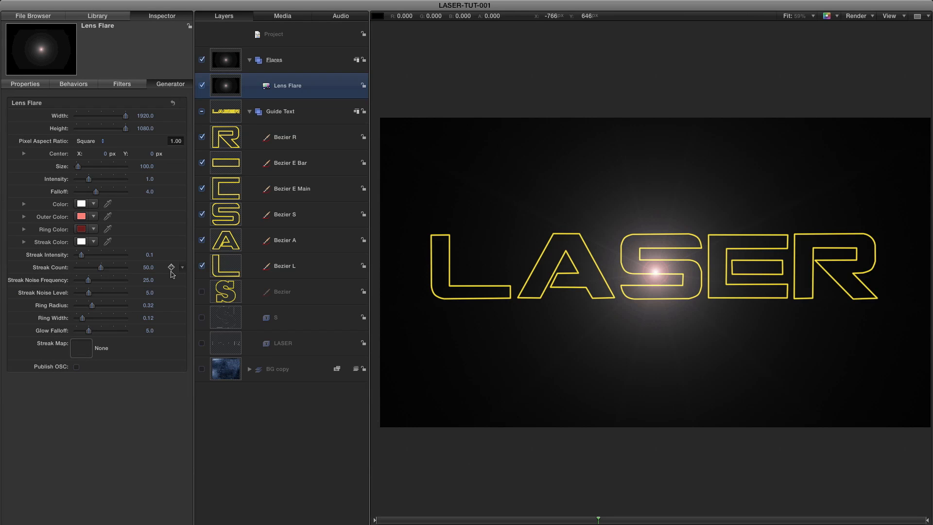
pyautogui.click(147, 166)
pyautogui.write('20')
pyautogui.press('Return')
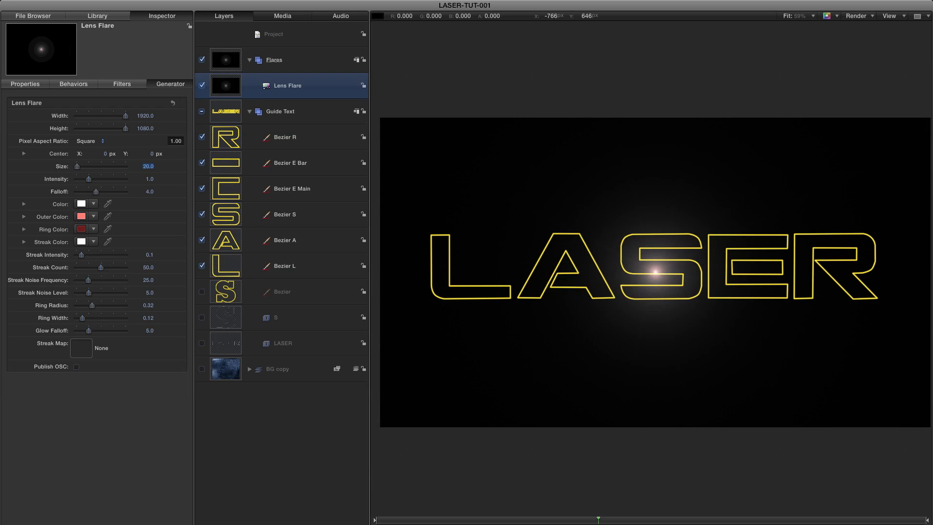
pyautogui.click(150, 180)
pyautogui.write('2')
pyautogui.press('Return')
pyautogui.click(149, 192)
pyautogui.write('1')
pyautogui.press('Return')
# Apply the Motion Path behavior from the Basic Motion category to the Lens Flare.
pyautogui.click(107, 18)
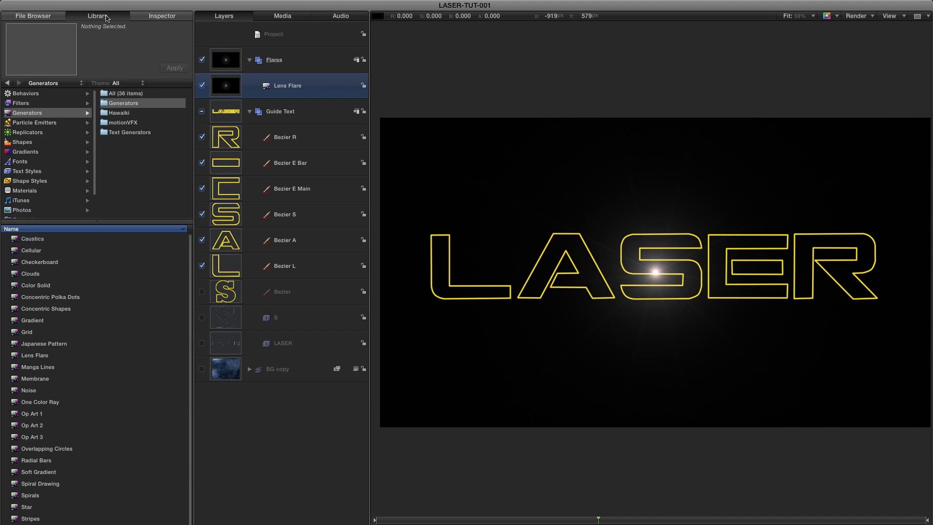
pyautogui.click(26, 94)
pyautogui.click(120, 112)
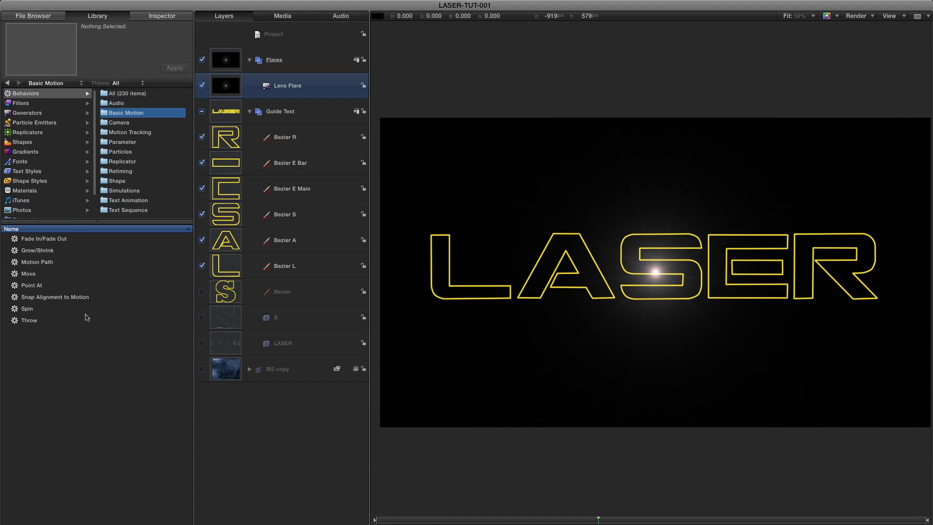
pyautogui.moveTo(14, 264); pyautogui.dragTo(226, 88)
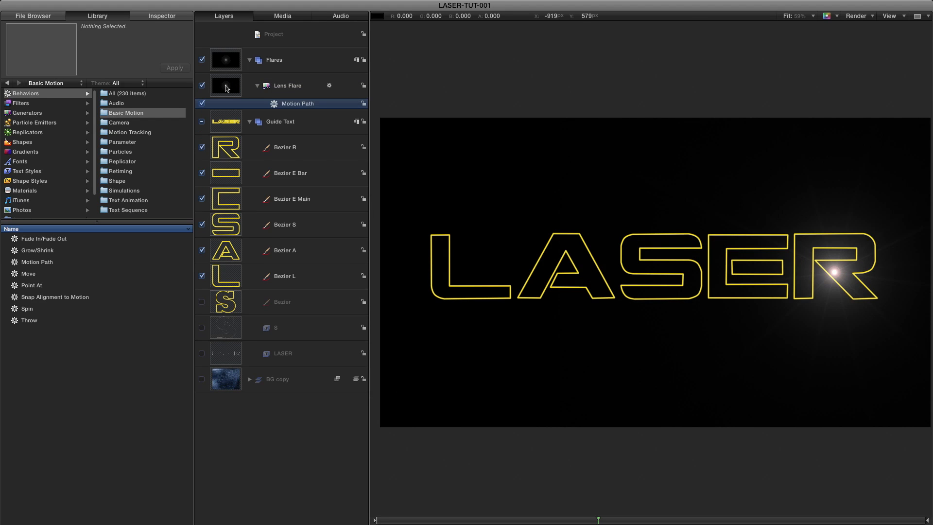
# Set the Motion Path's path shape to Geometry with Bezier L as the shape source.
pyautogui.click(161, 16)
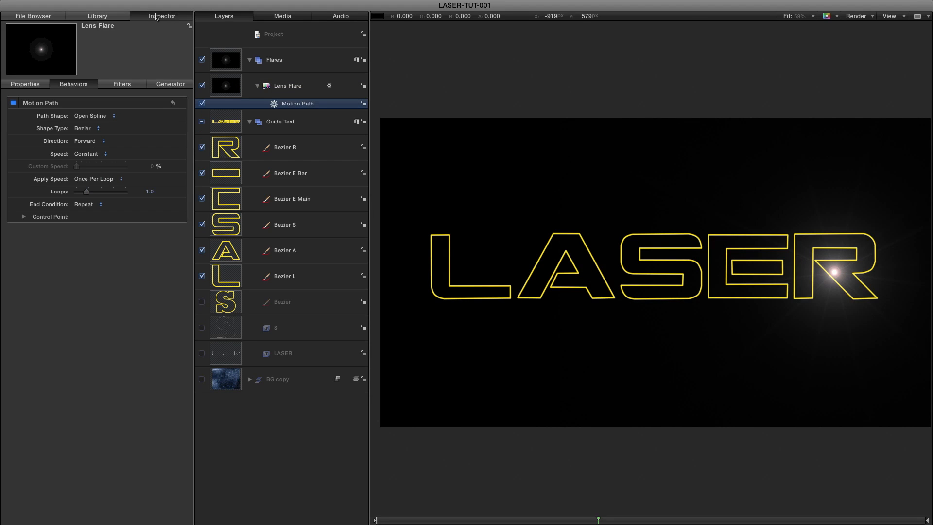
pyautogui.click(93, 116)
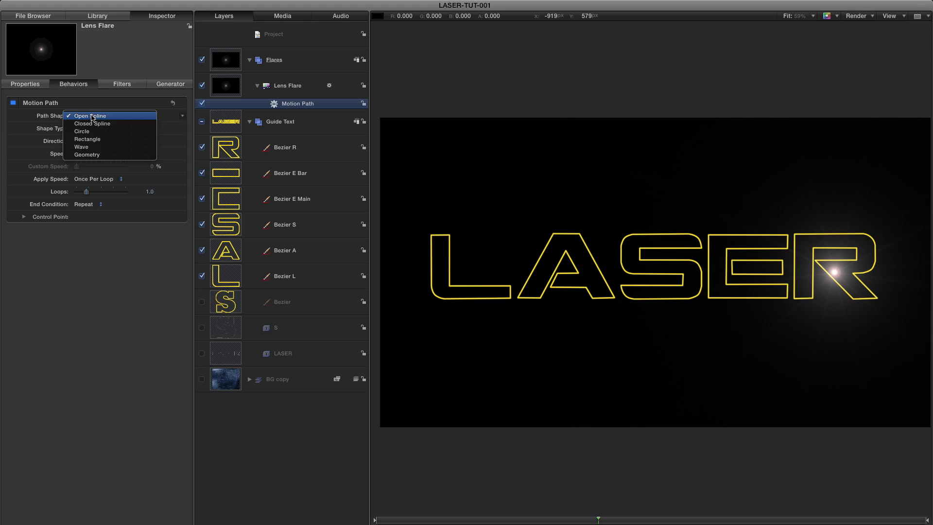
pyautogui.click(92, 155)
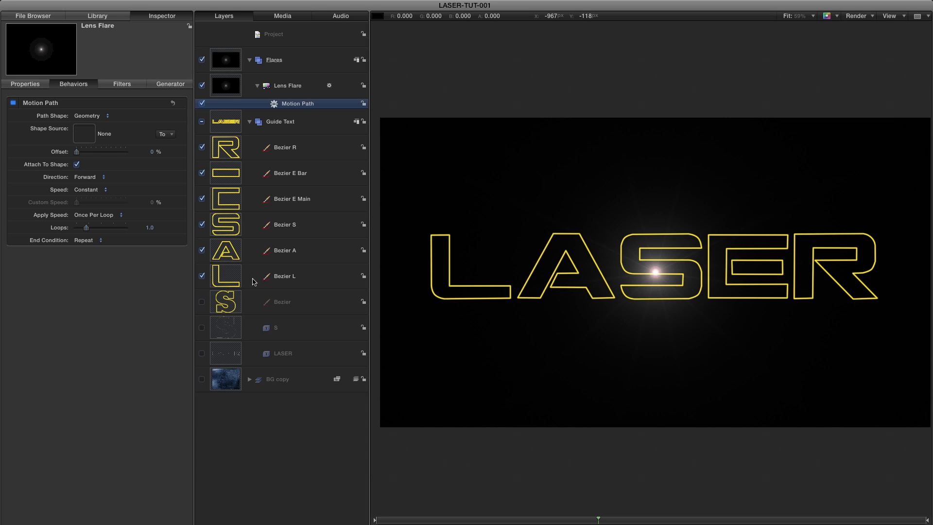
pyautogui.moveTo(227, 278); pyautogui.dragTo(84, 135)
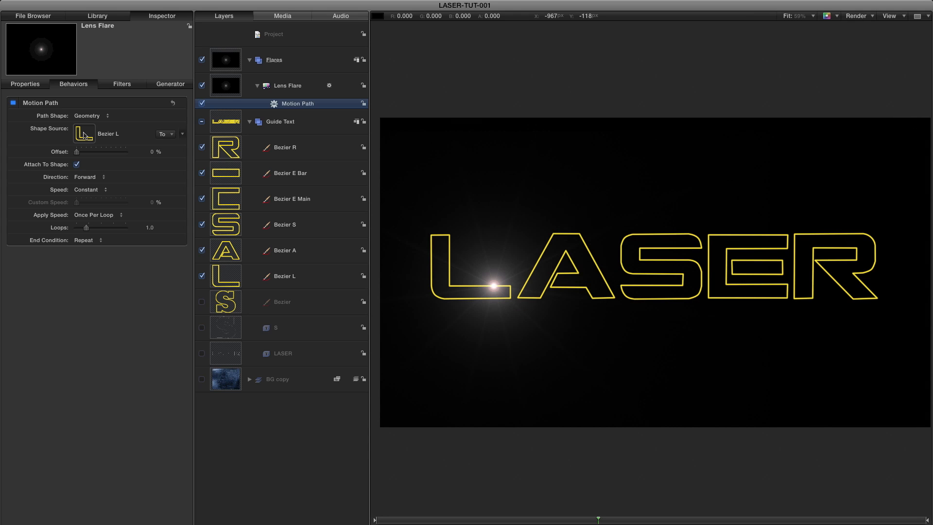
# Play the animation from the start to check the flare's travel around the L, then return to the first frame.
pyautogui.press('Home')
pyautogui.press('space')
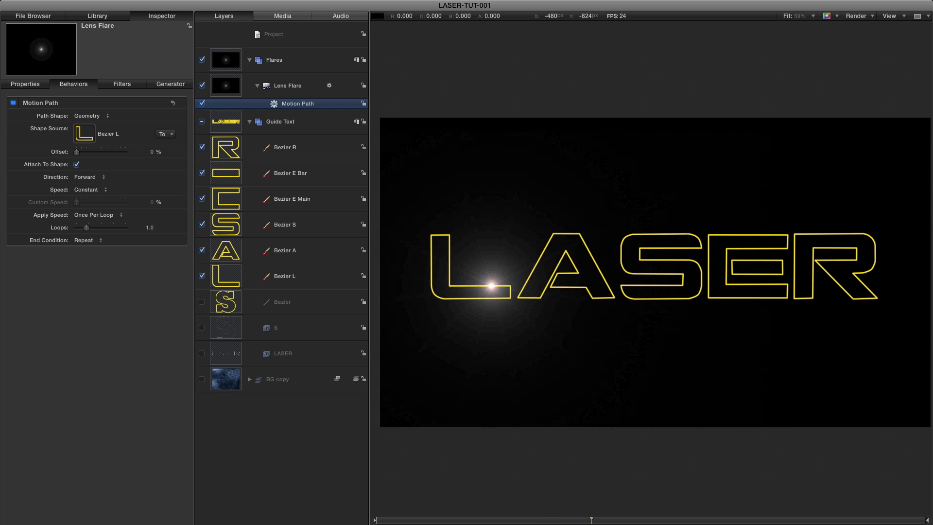
pyautogui.press('space')
pyautogui.press('Home')
# Duplicate the lens flare five times and rename the six flares, original first, Lens Flare L, A, S, E Main, E Bar and R.
pyautogui.click(229, 87)
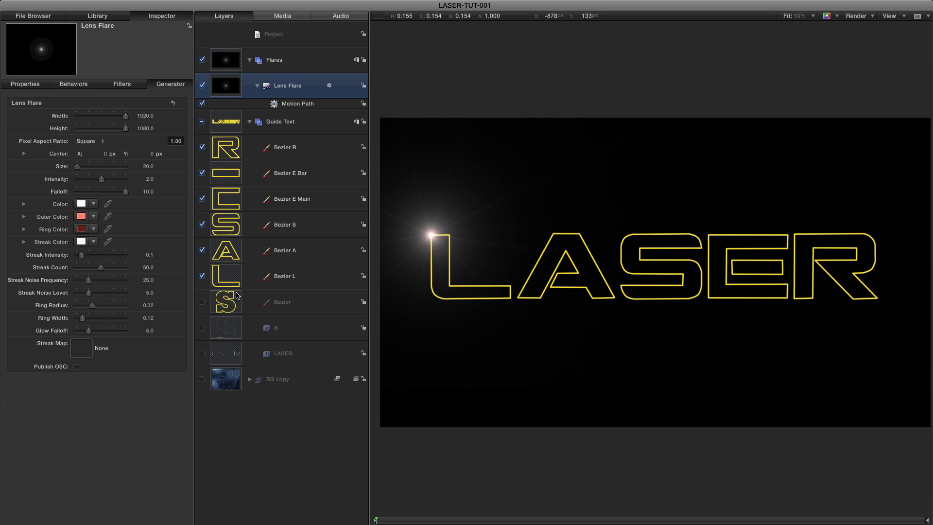
pyautogui.rightClick(224, 84)
pyautogui.click(245, 111)
pyautogui.rightClick(228, 86)
pyautogui.click(244, 111)
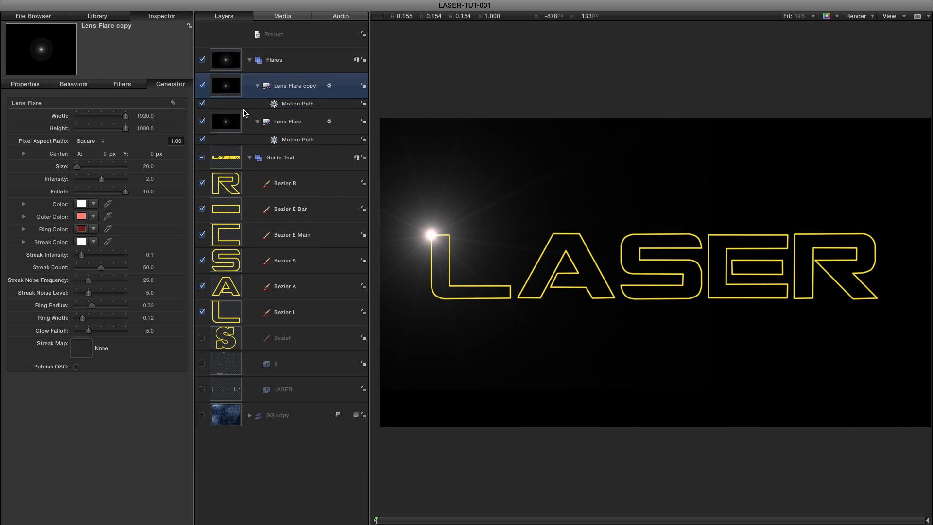
pyautogui.rightClick(231, 90)
pyautogui.click(244, 111)
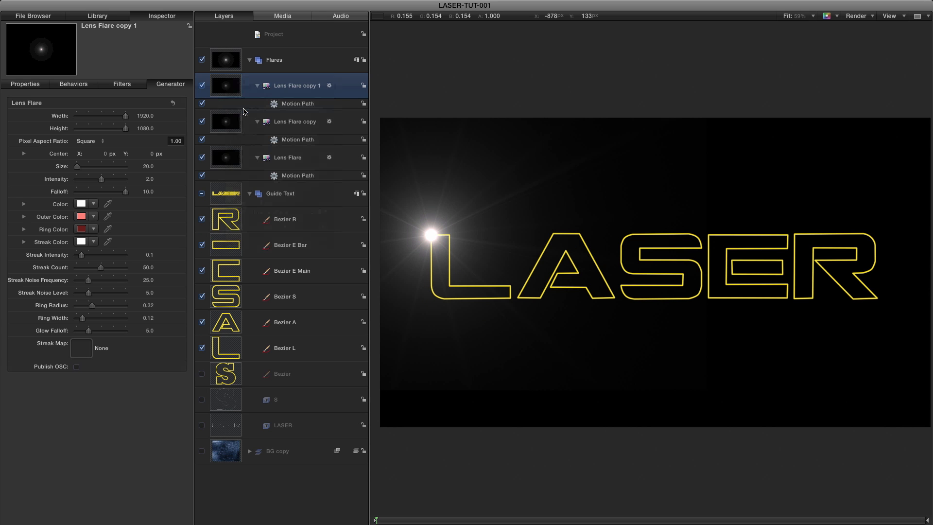
pyautogui.rightClick(231, 85)
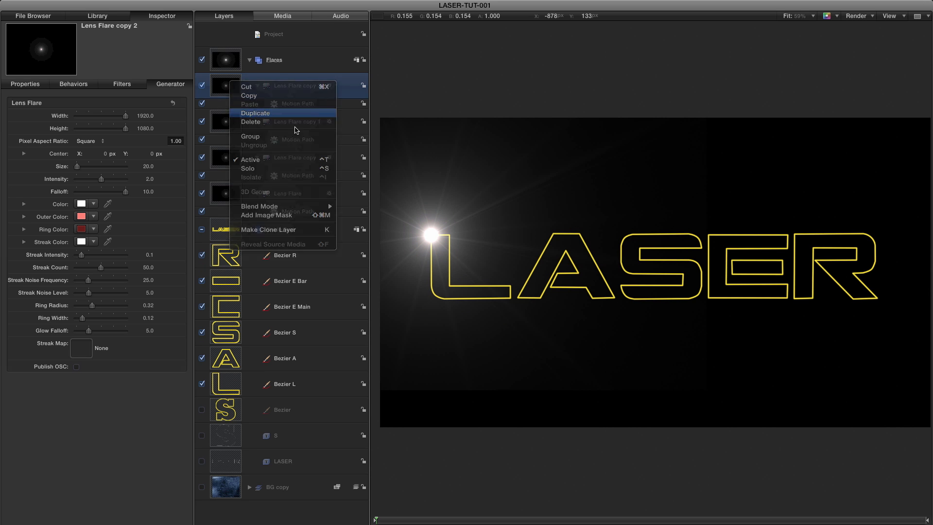
pyautogui.click(253, 112)
pyautogui.press('super+d')
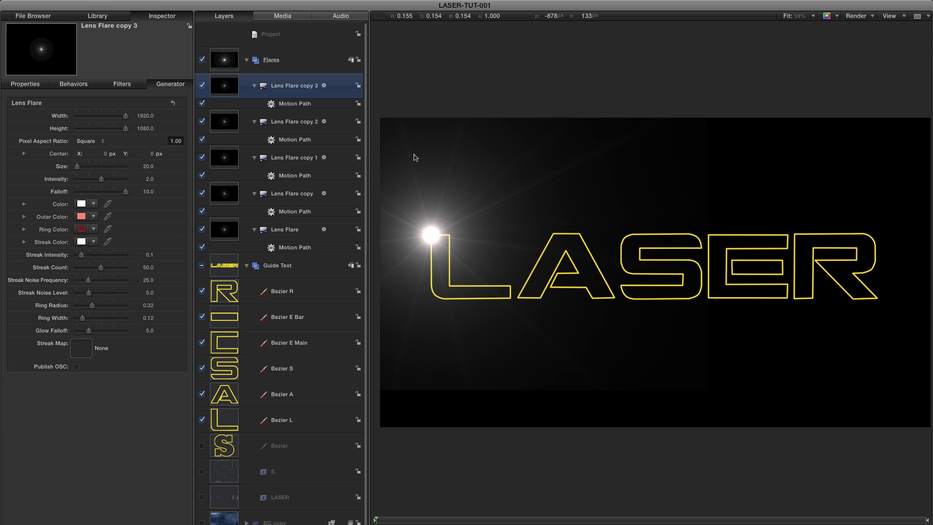
pyautogui.rightClick(222, 85)
pyautogui.click(243, 116)
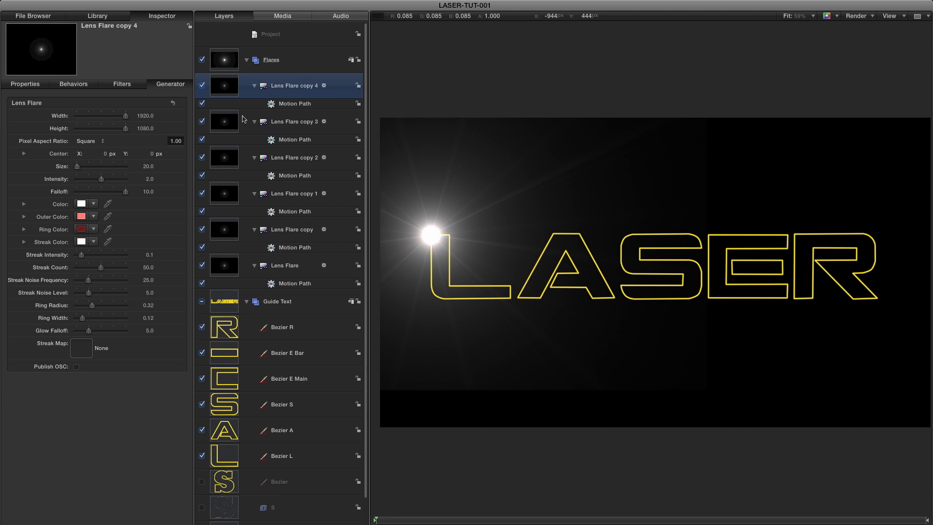
pyautogui.click(292, 269)
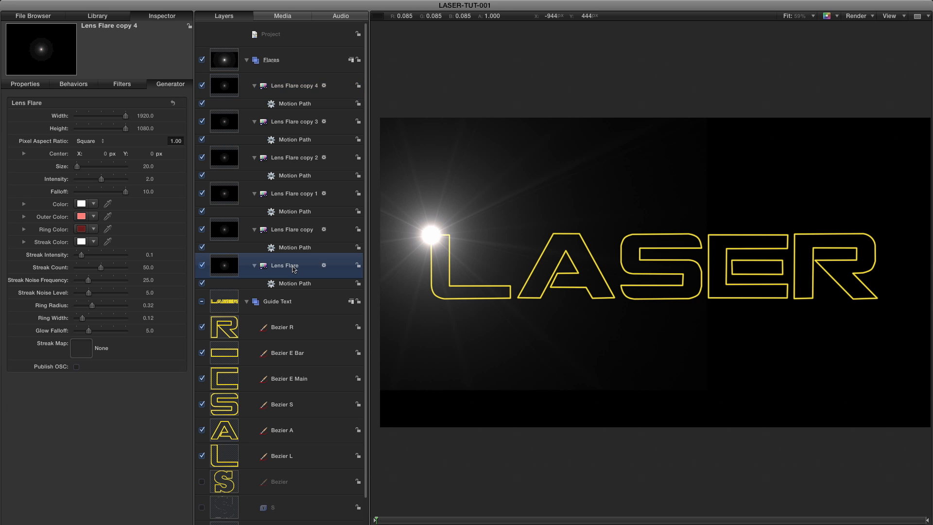
pyautogui.doubleClick(292, 269)
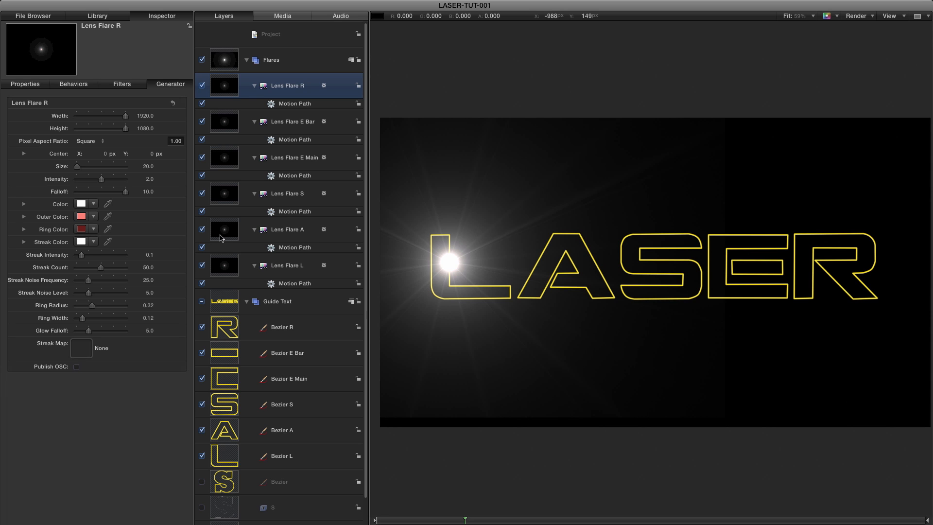
# Set the motion path shape source to Bezier A for Lens Flare A and to Bezier S for Lens Flare S.
pyautogui.click(223, 232)
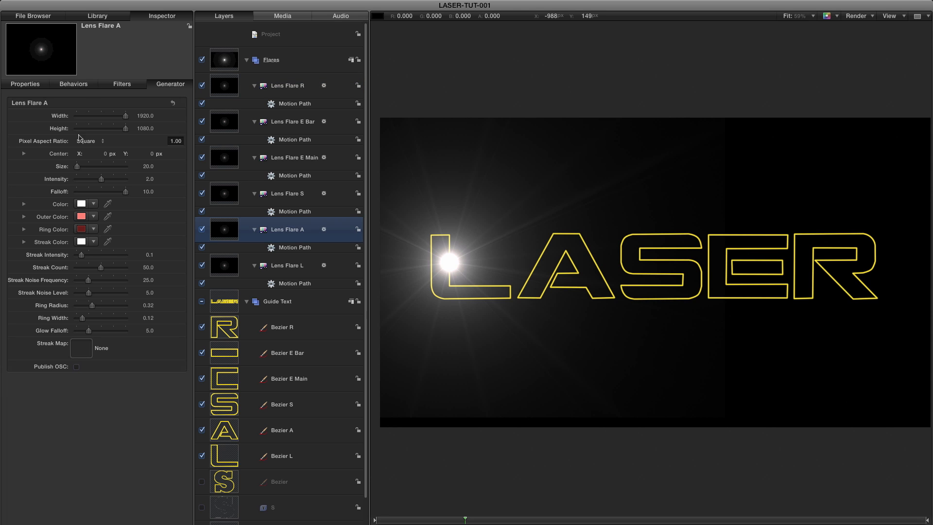
pyautogui.click(78, 86)
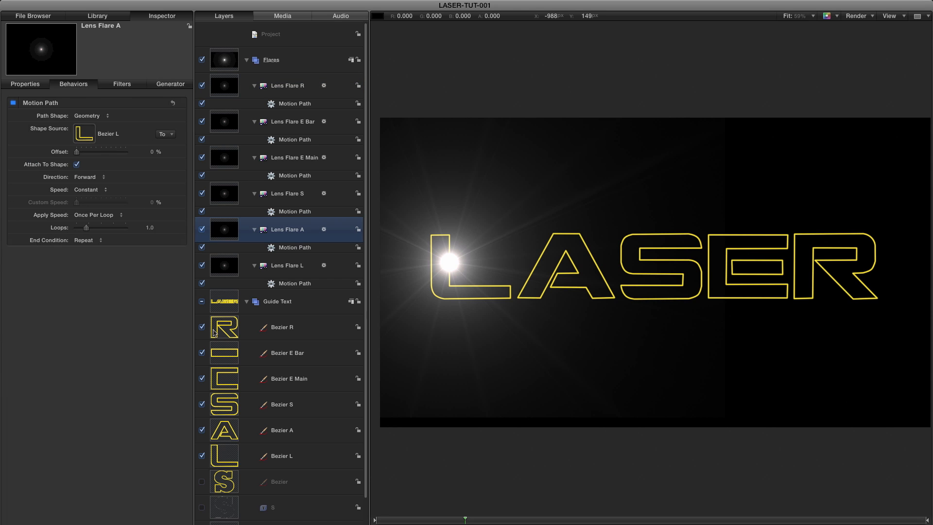
pyautogui.moveTo(226, 433); pyautogui.dragTo(83, 132)
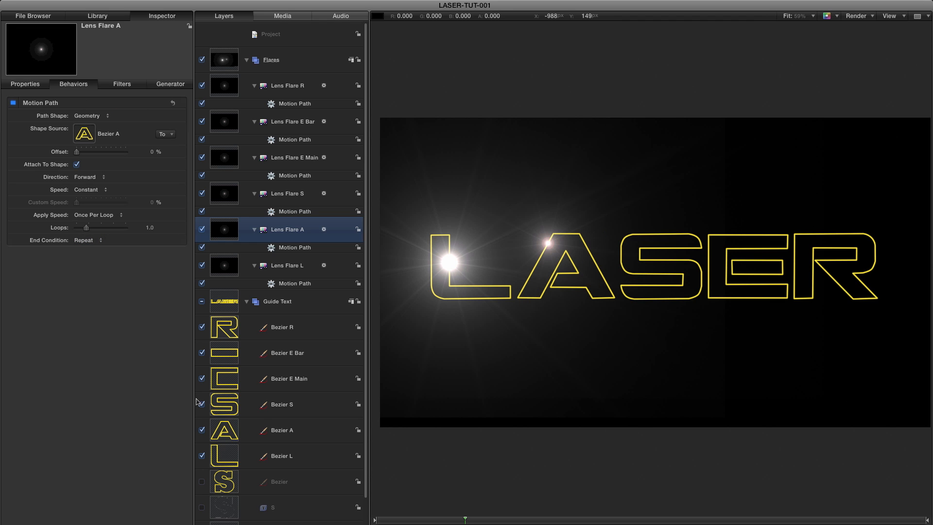
pyautogui.click(225, 200)
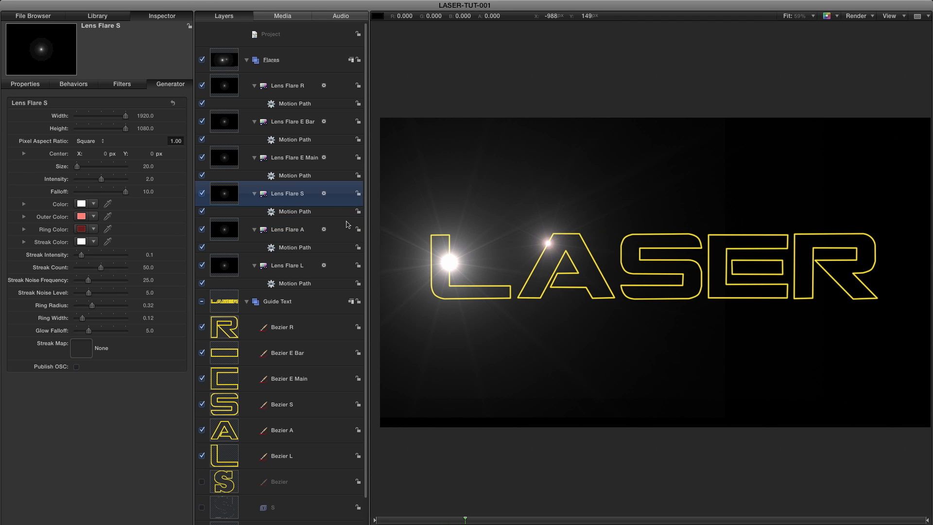
pyautogui.click(73, 85)
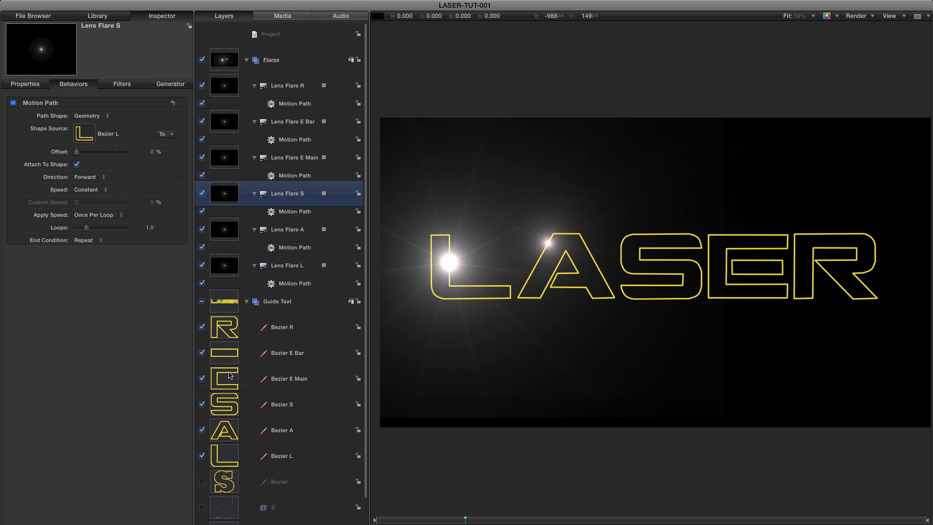
pyautogui.moveTo(226, 411); pyautogui.dragTo(84, 134)
# Set the motion path shape source to Bezier E Main for Lens Flare E Main, Bezier E Bar for E Bar and Bezier R for R.
pyautogui.click(227, 161)
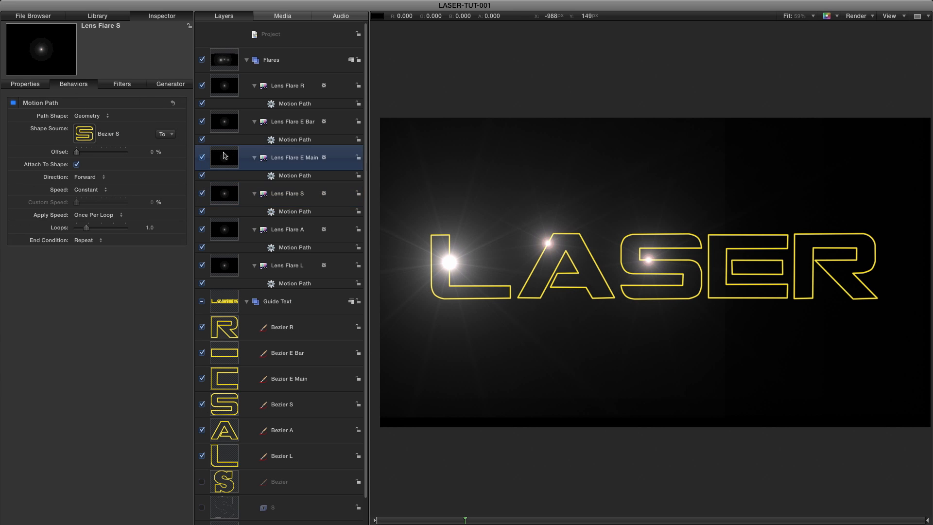
pyautogui.click(73, 85)
pyautogui.moveTo(218, 380); pyautogui.dragTo(73, 132)
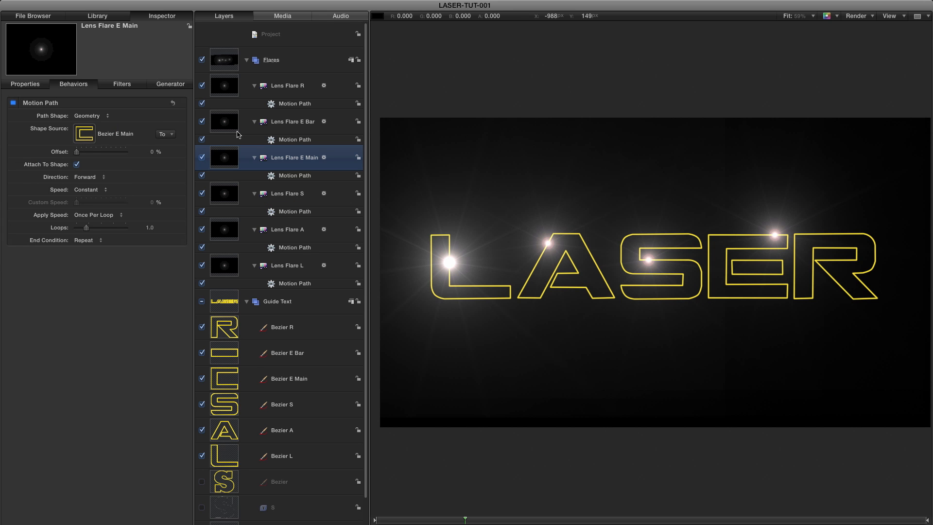
pyautogui.click(291, 141)
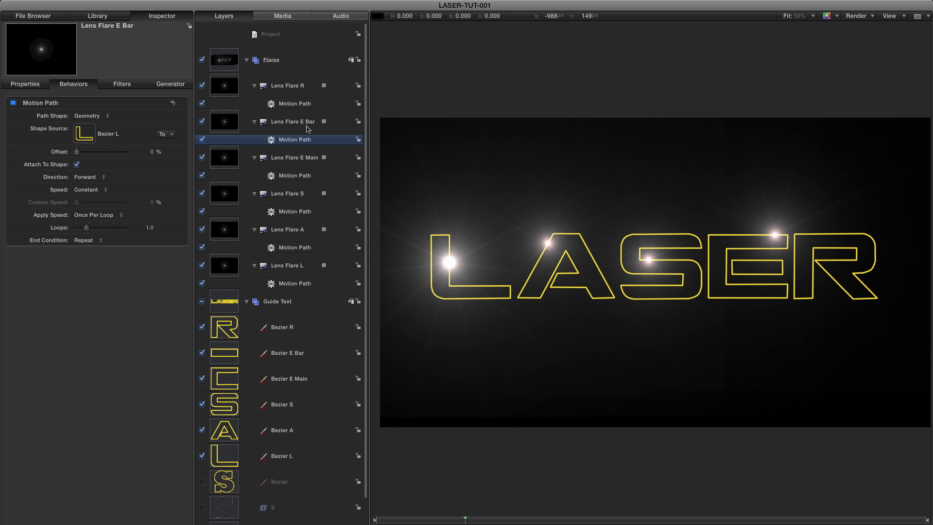
pyautogui.moveTo(221, 352); pyautogui.dragTo(84, 134)
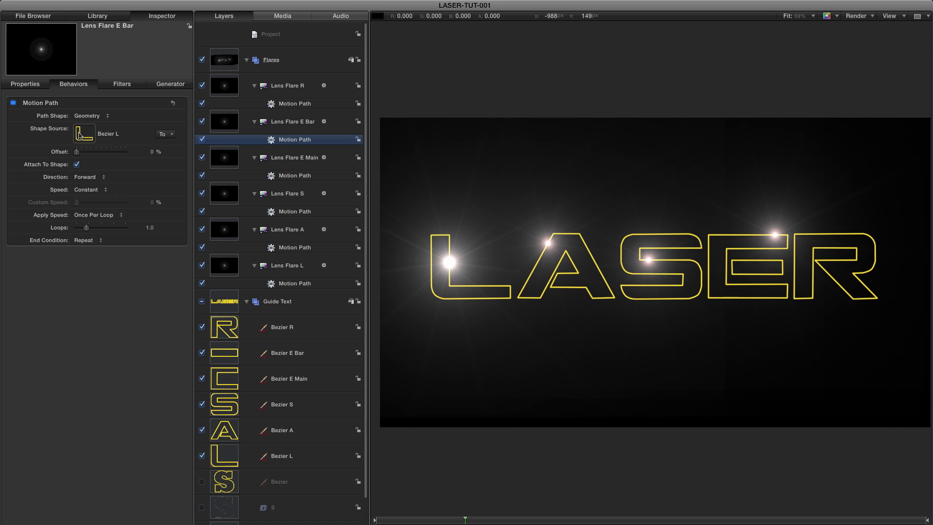
pyautogui.click(291, 105)
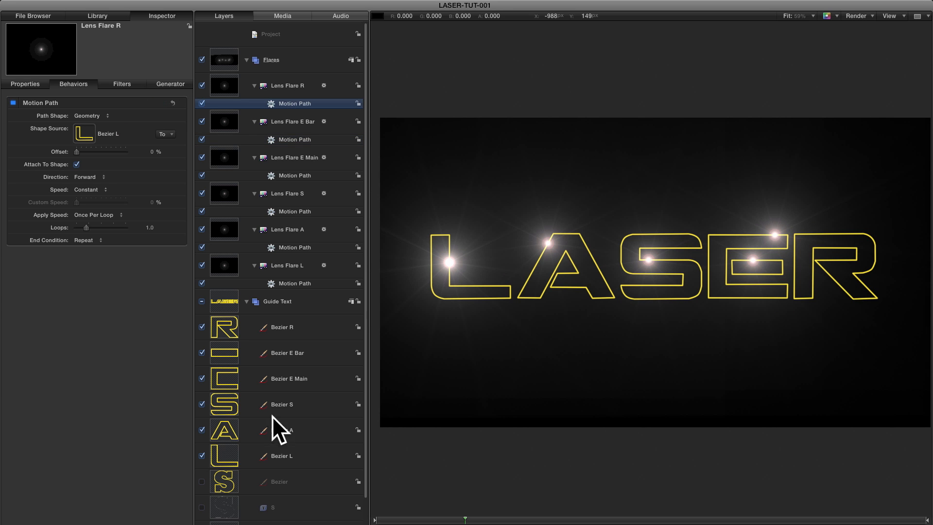
pyautogui.moveTo(223, 328); pyautogui.dragTo(86, 132)
# Play and scrub the animation to check all six flares along their letters, returning to the first frame.
pyautogui.press('space')
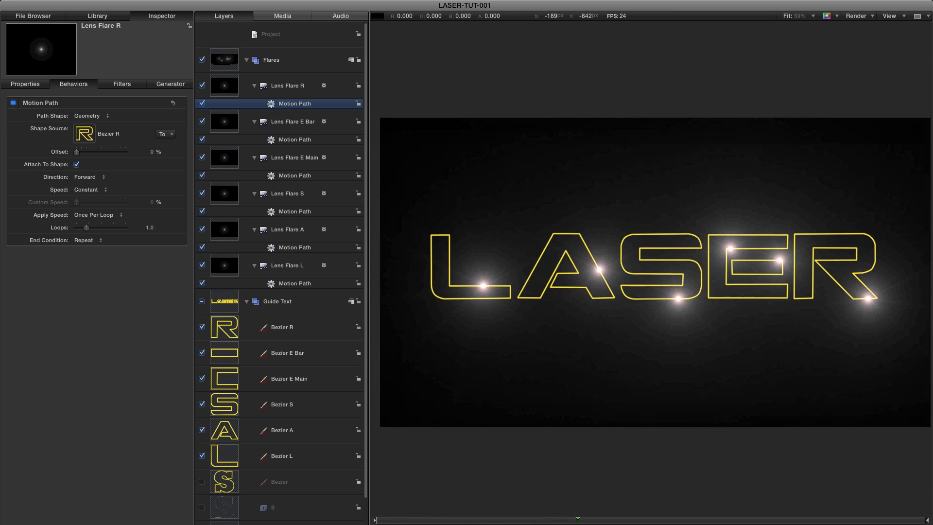
pyautogui.press('Home')
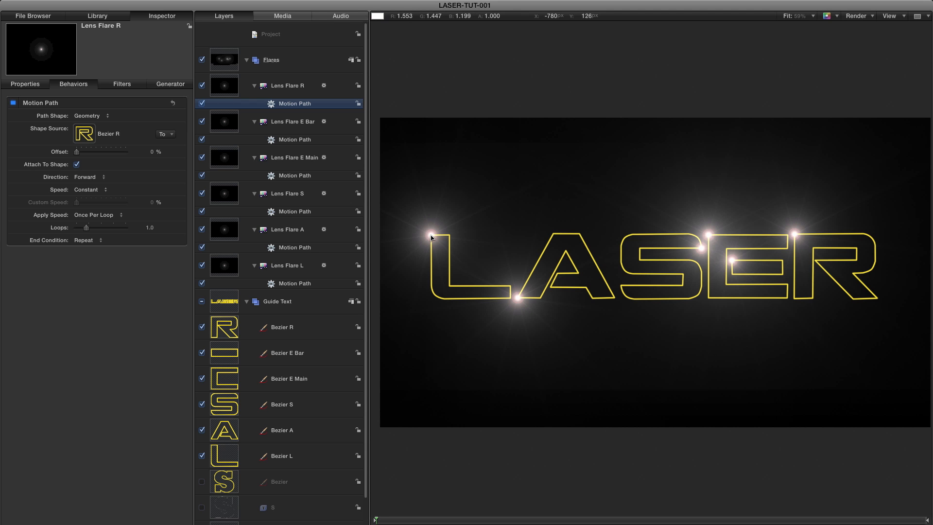
pyautogui.click(412, 520)
pyautogui.moveTo(412, 521); pyautogui.dragTo(328, 521)
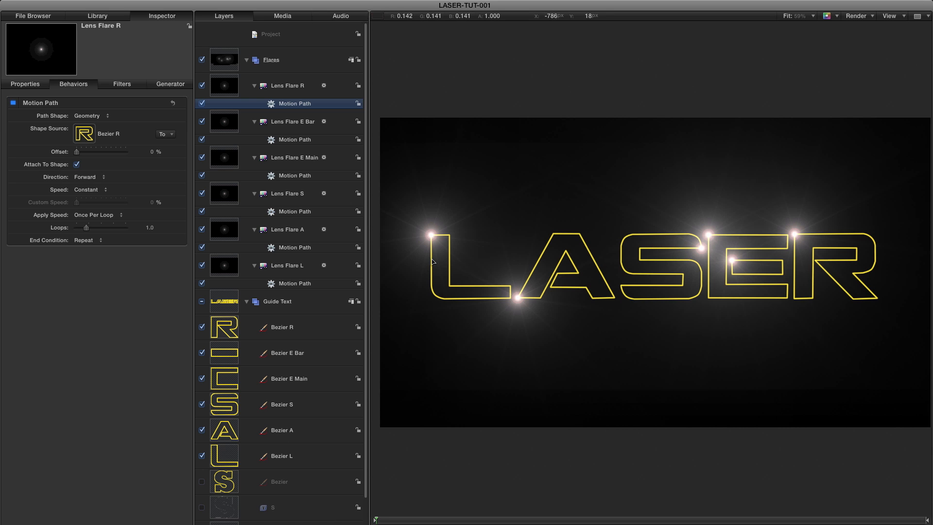
# Show the canvas overlays and make Control Point 2, the upper-right corner of Bezier L's stem, the path's start point.
pyautogui.moveTo(443, 273); pyautogui.dragTo(528, 318)
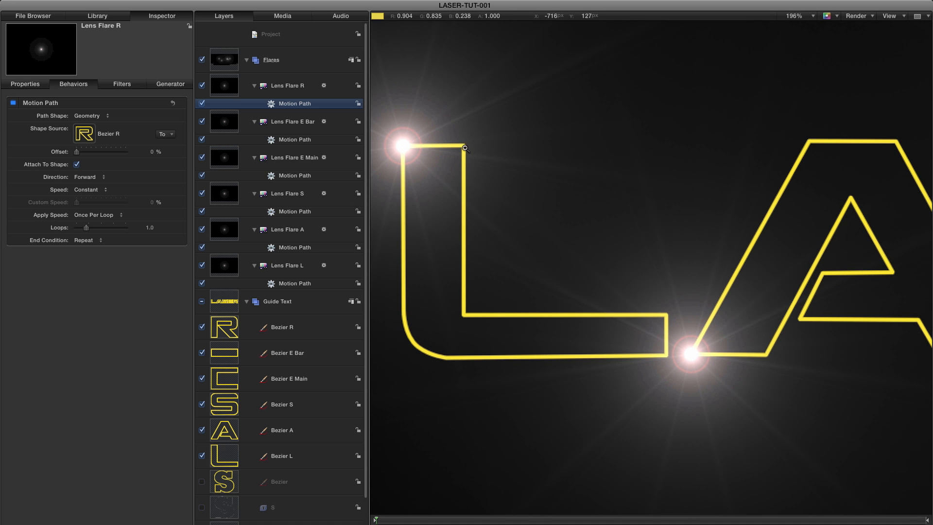
pyautogui.click(223, 460)
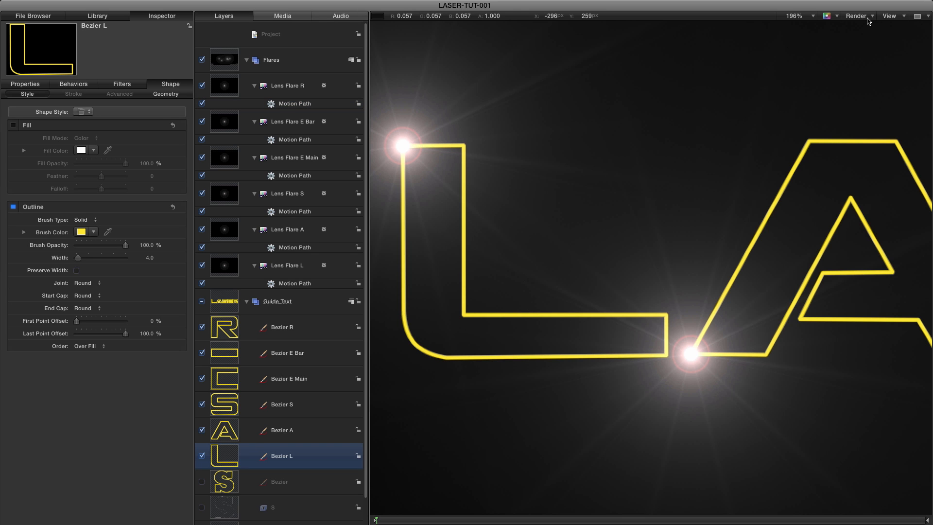
pyautogui.click(891, 16)
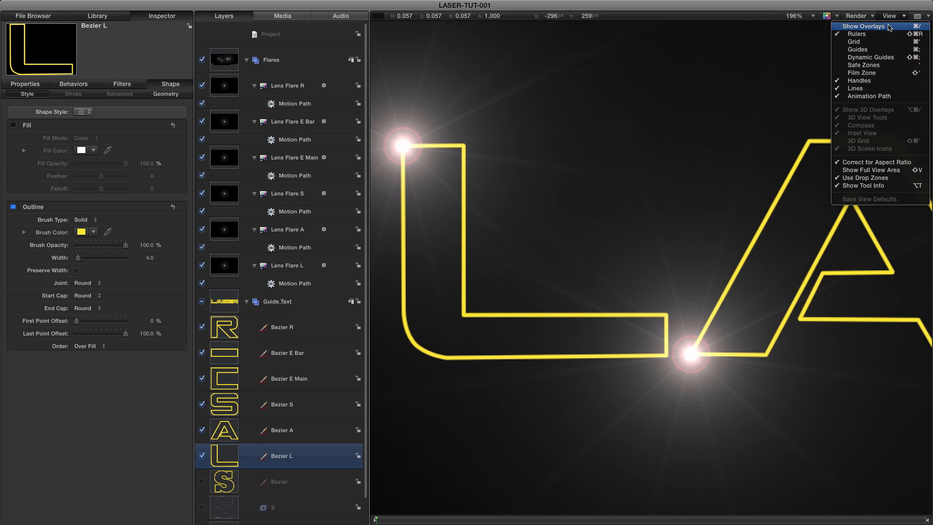
pyautogui.click(888, 27)
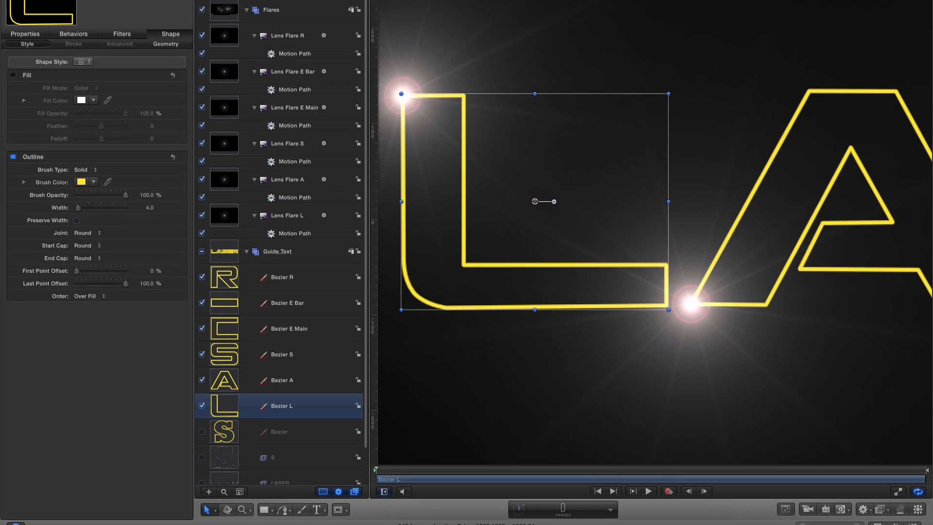
pyautogui.click(208, 509)
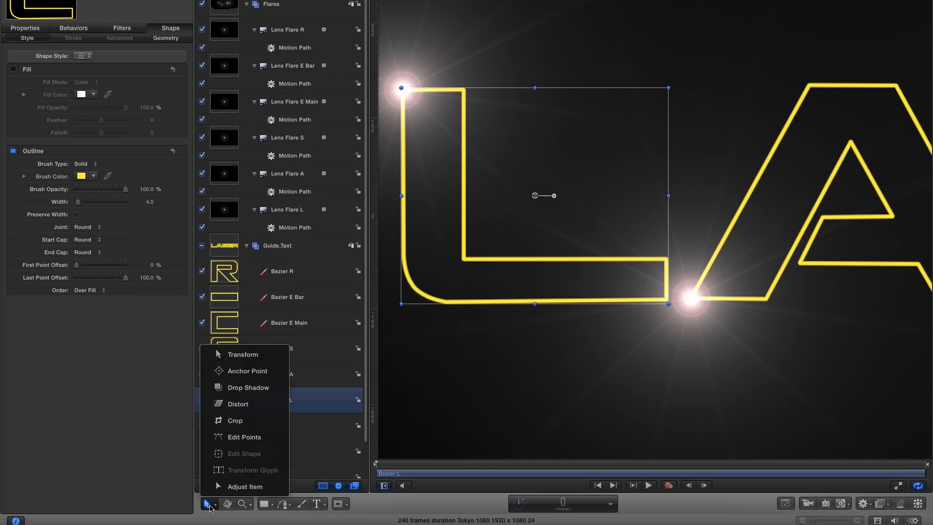
pyautogui.click(243, 437)
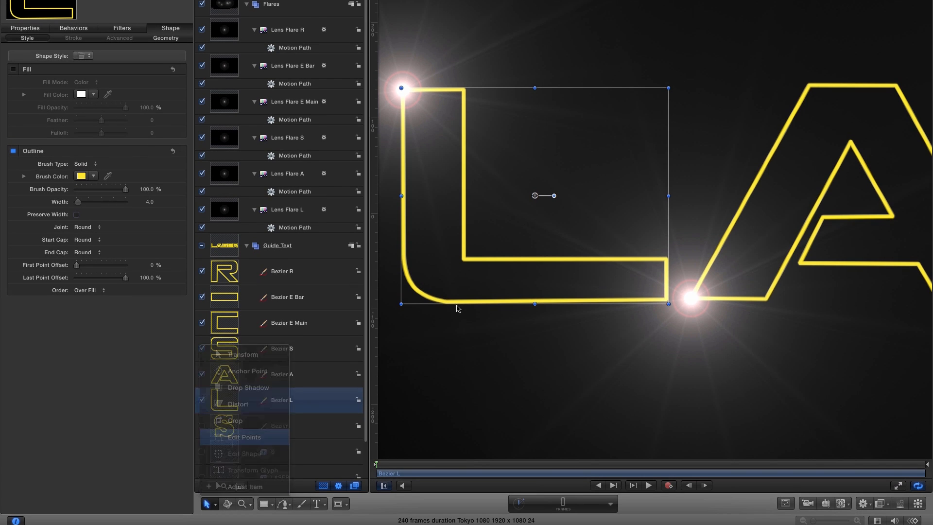
pyautogui.rightClick(464, 90)
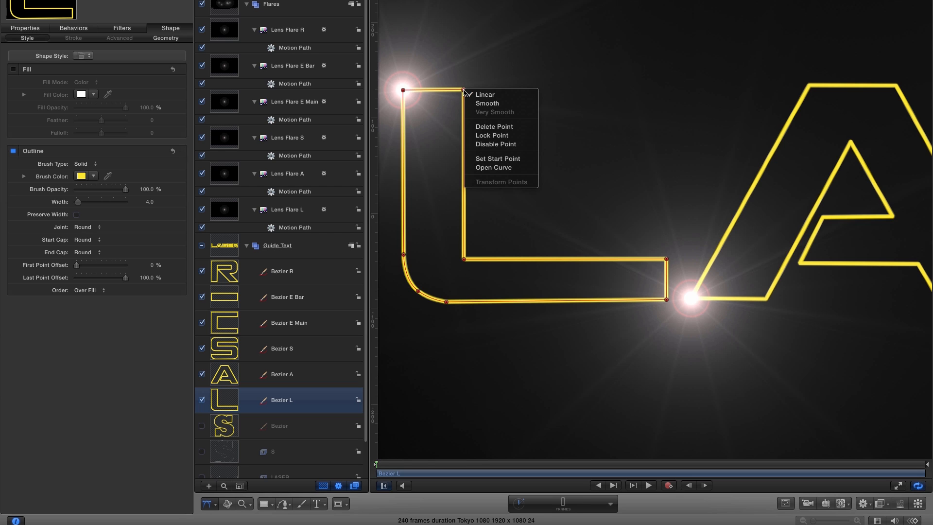
pyautogui.click(486, 159)
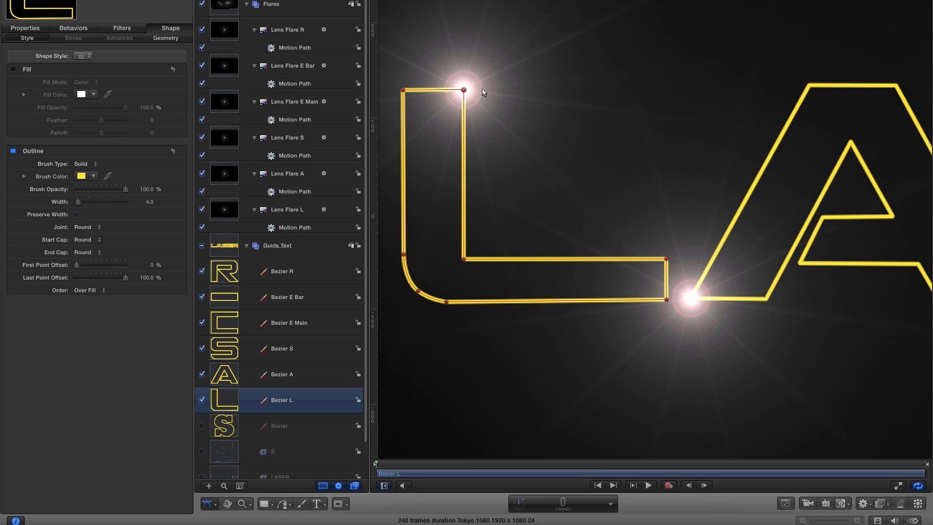
pyautogui.moveTo(377, 465); pyautogui.dragTo(323, 466)
pyautogui.hotkey('shift', 'z')
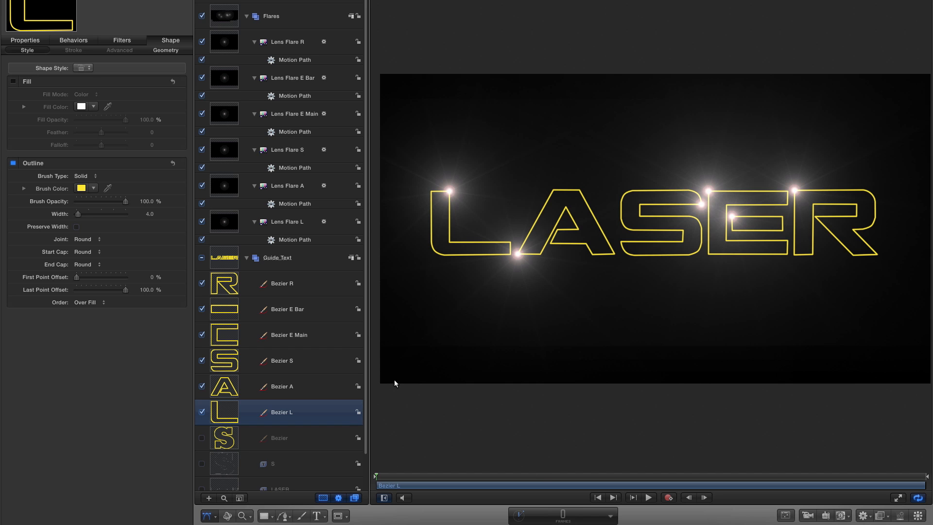
# Trim the Motion Path behavior of Lens Flare L to end at frame 20.
pyautogui.doubleClick(562, 516)
pyautogui.write('20')
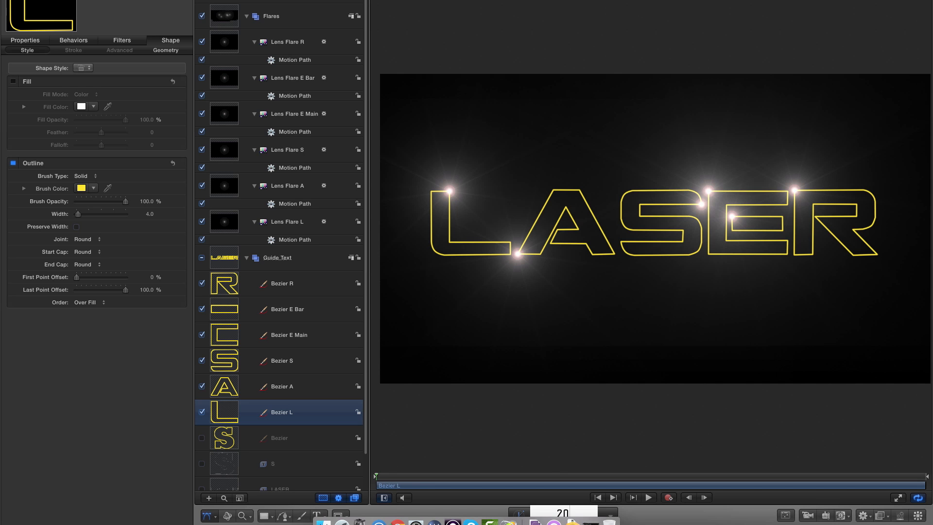
pyautogui.press('Return')
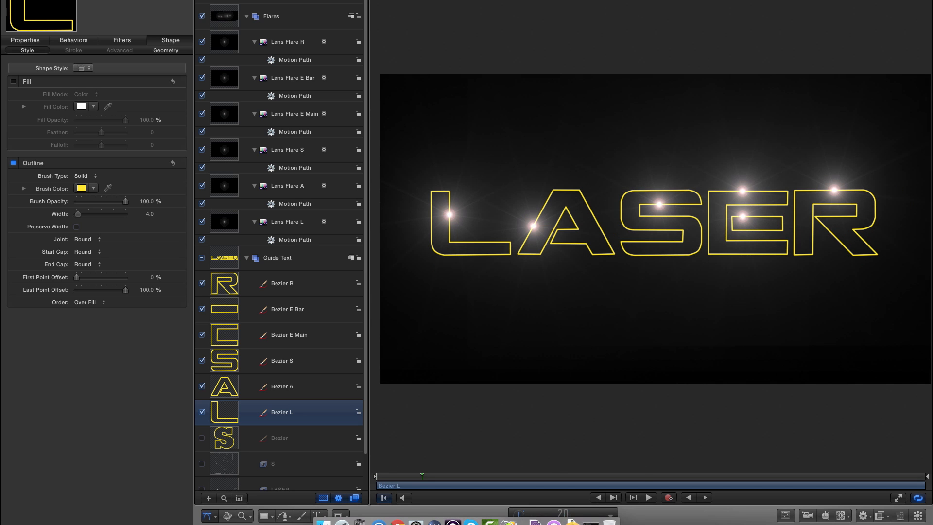
pyautogui.click(292, 240)
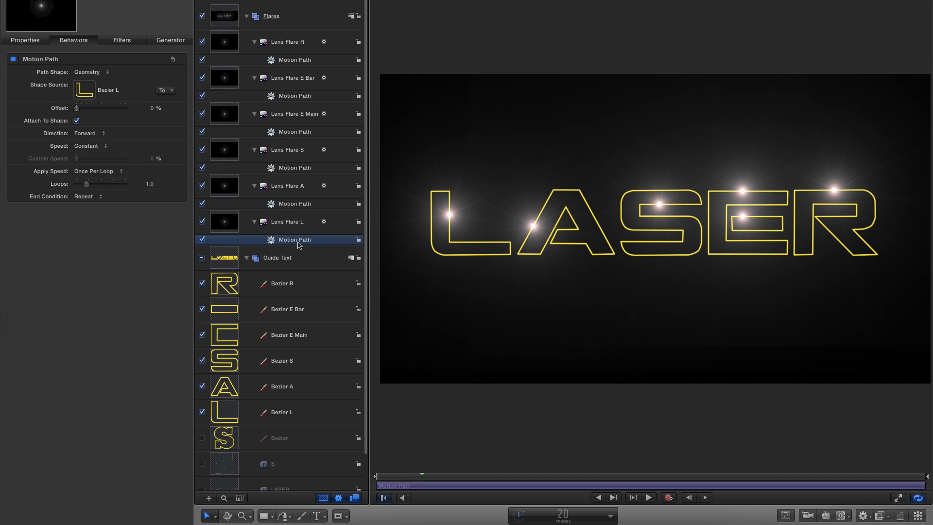
pyautogui.press('o')
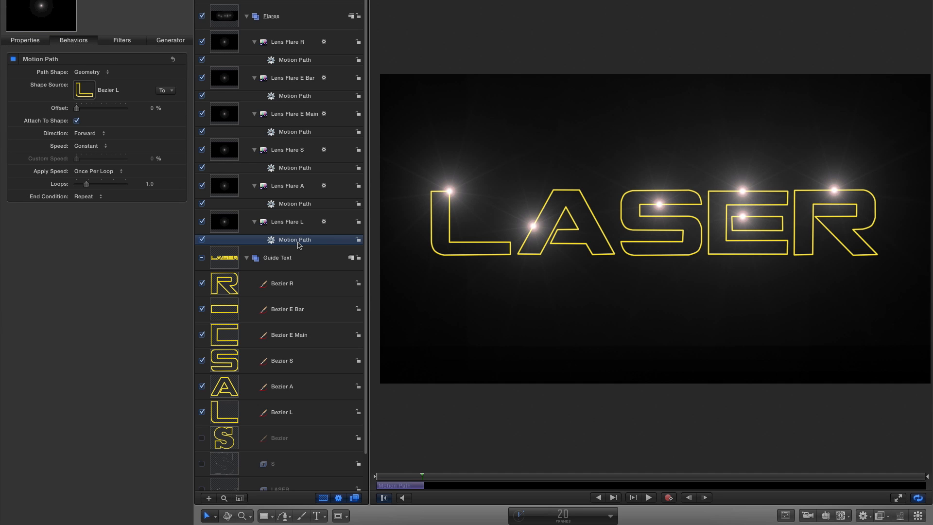
# Play the animation from the start and scrub to frame 19 to check the faster flare around the L.
pyautogui.click(597, 497)
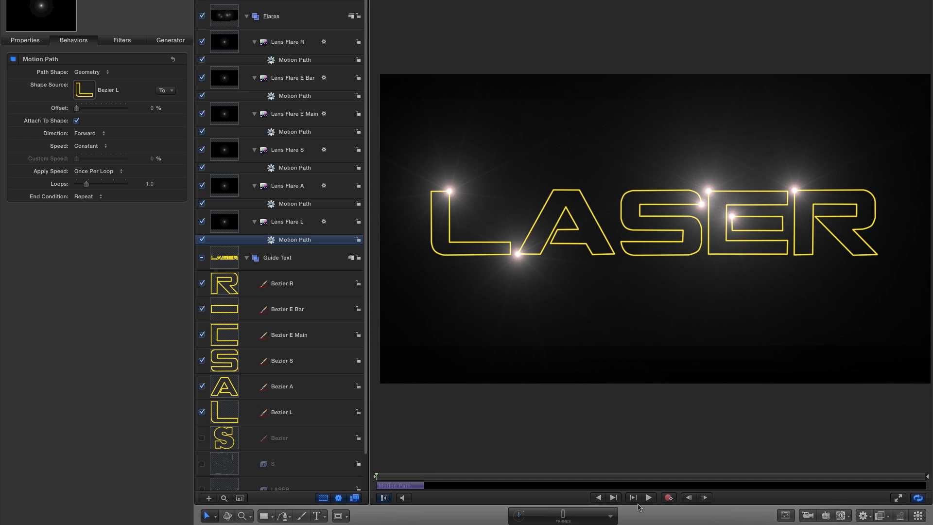
pyautogui.click(648, 497)
pyautogui.click(648, 497)
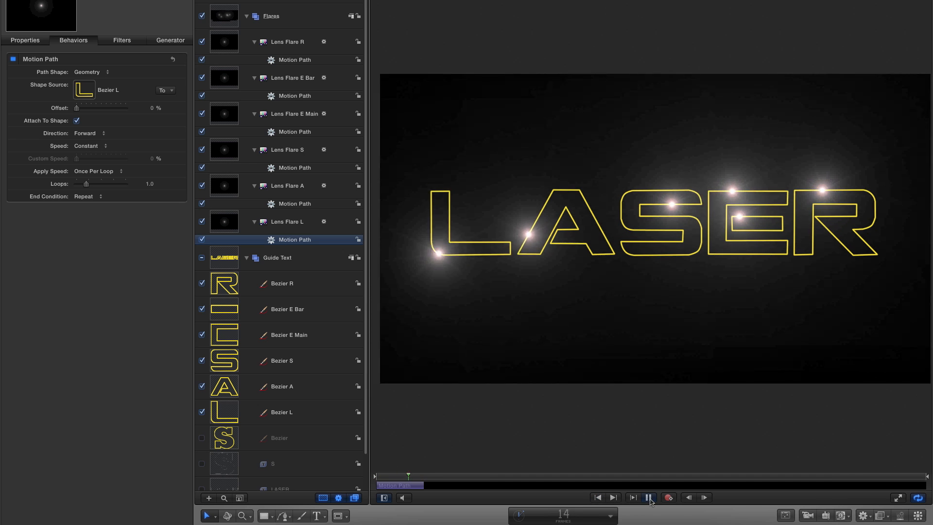
pyautogui.click(420, 478)
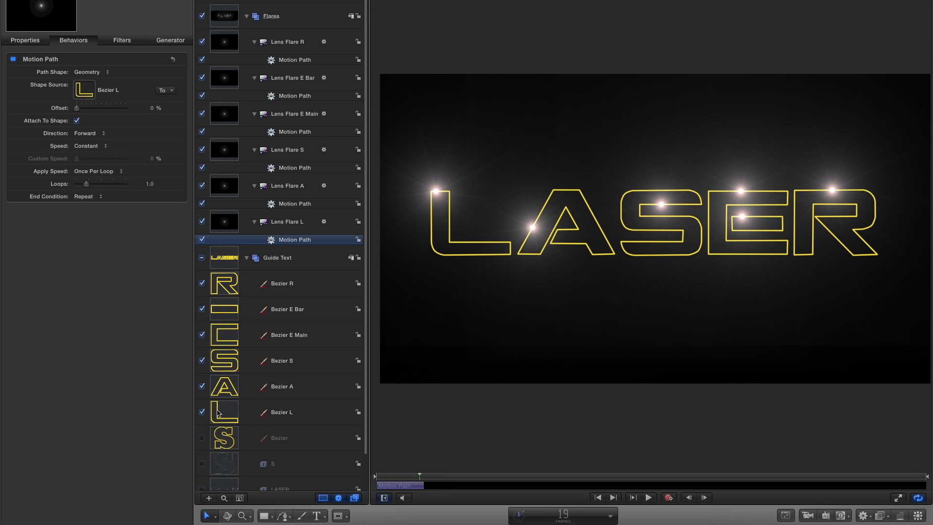
# Apply the Write On shape behavior to Bezier L.
pyautogui.click(224, 417)
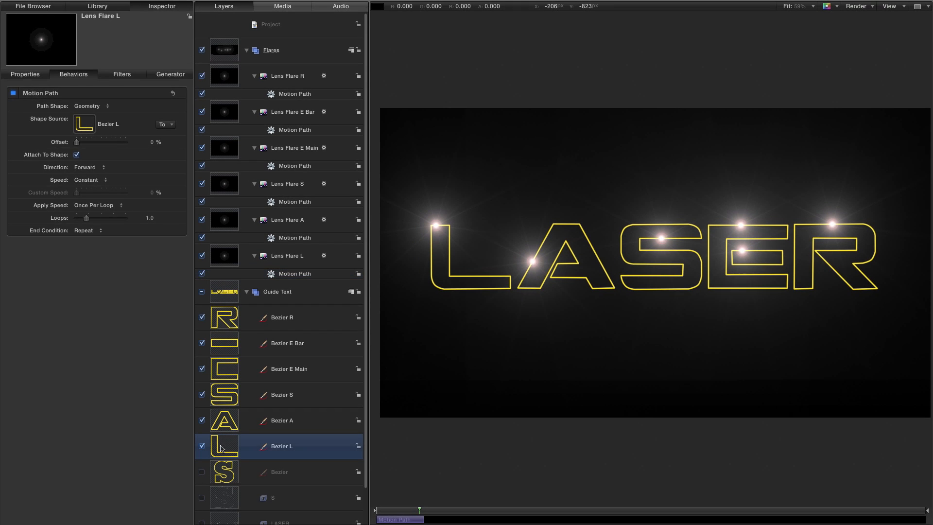
pyautogui.click(98, 7)
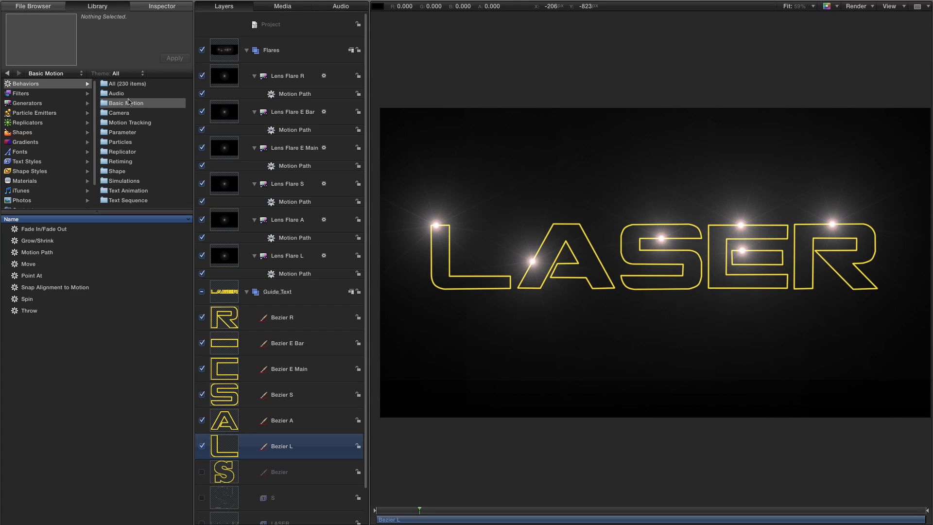
pyautogui.click(119, 175)
pyautogui.moveTo(19, 322)
pyautogui.mouseDown()
pyautogui.moveTo(221, 349)
pyautogui.moveTo(234, 439)
pyautogui.moveTo(219, 445)
pyautogui.mouseUp()
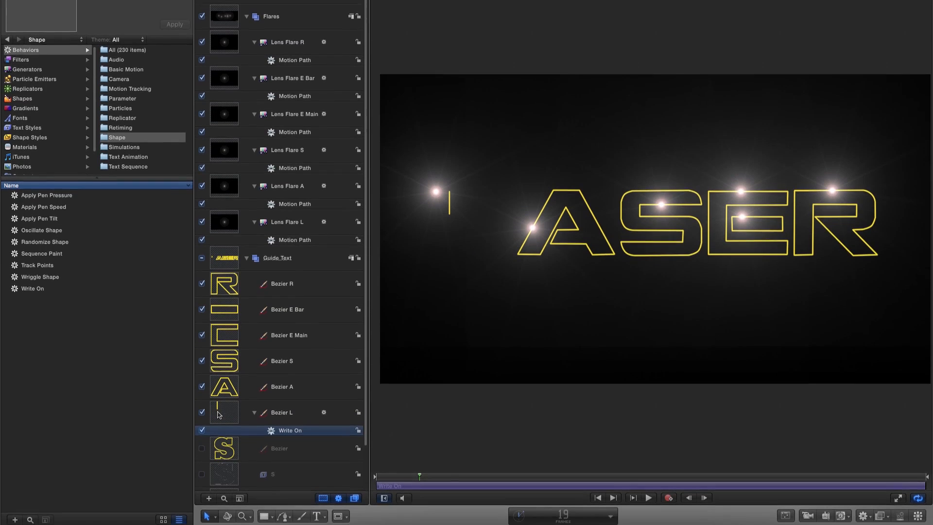
# Trim Bezier L's Write On behavior to end at frame 20.
pyautogui.click(563, 516)
pyautogui.write('20')
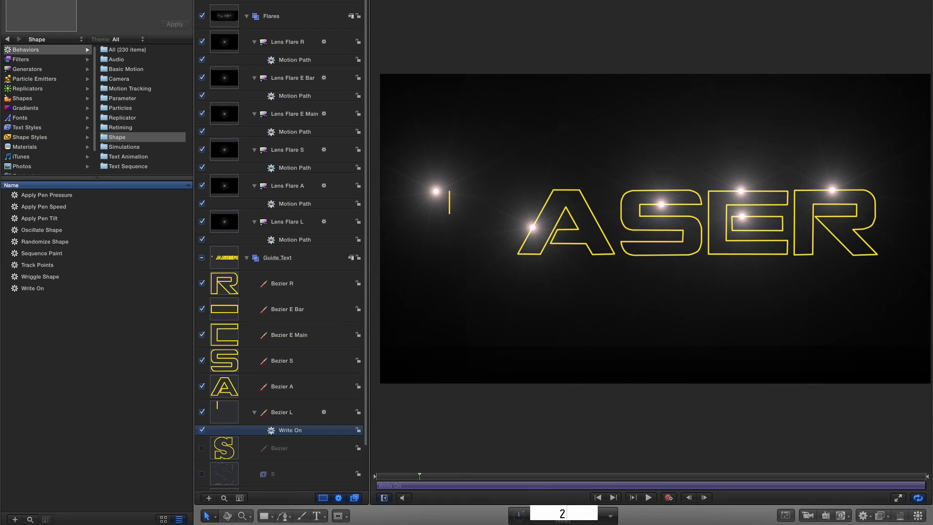
pyautogui.press('Return')
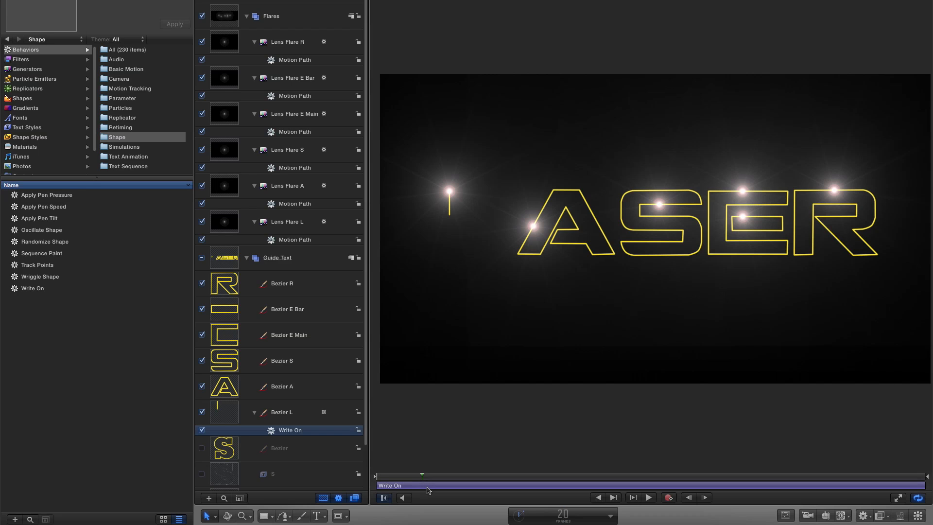
pyautogui.press('o')
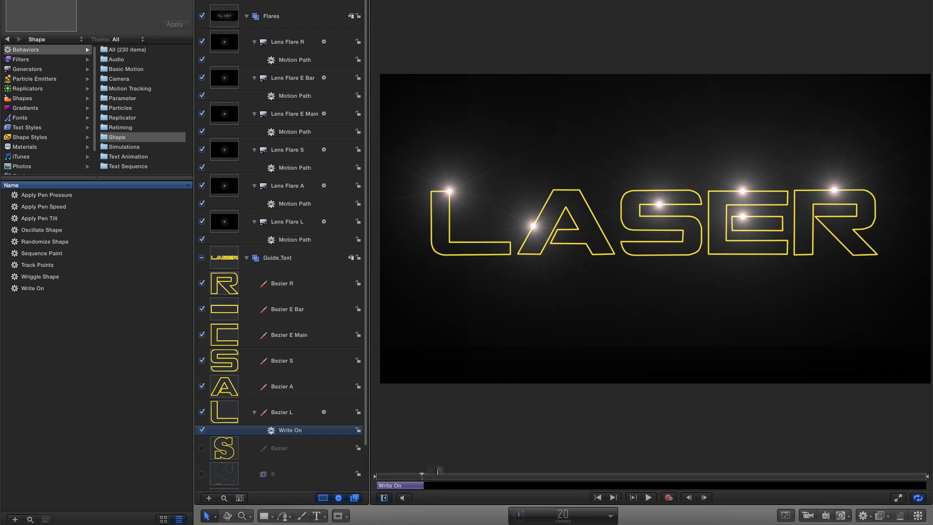
# Play from the start and scrub to frame 21 to check the L outline drawing on with its flare.
pyautogui.click(597, 496)
pyautogui.click(649, 498)
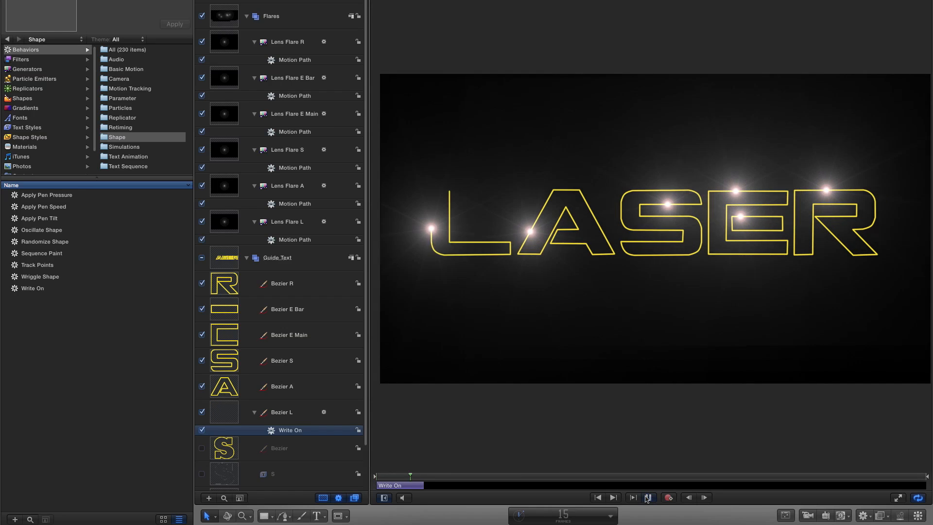
pyautogui.click(648, 497)
pyautogui.moveTo(416, 477)
pyautogui.mouseDown()
pyautogui.moveTo(365, 474)
pyautogui.moveTo(423, 486)
pyautogui.mouseUp()
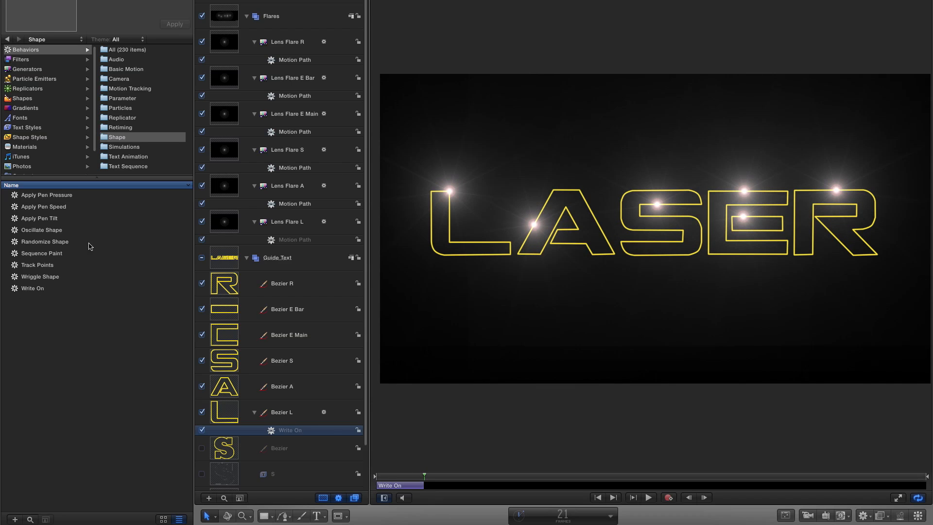
# Apply the Write On behavior to Bezier A, Bezier S, Bezier E Main, Bezier E Bar and Bezier R.
pyautogui.moveTo(14, 288); pyautogui.dragTo(265, 384)
pyautogui.moveTo(15, 288); pyautogui.dragTo(216, 361)
pyautogui.moveTo(15, 288); pyautogui.dragTo(255, 337)
pyautogui.moveTo(14, 288); pyautogui.dragTo(224, 313)
pyautogui.moveTo(15, 288); pyautogui.dragTo(246, 287)
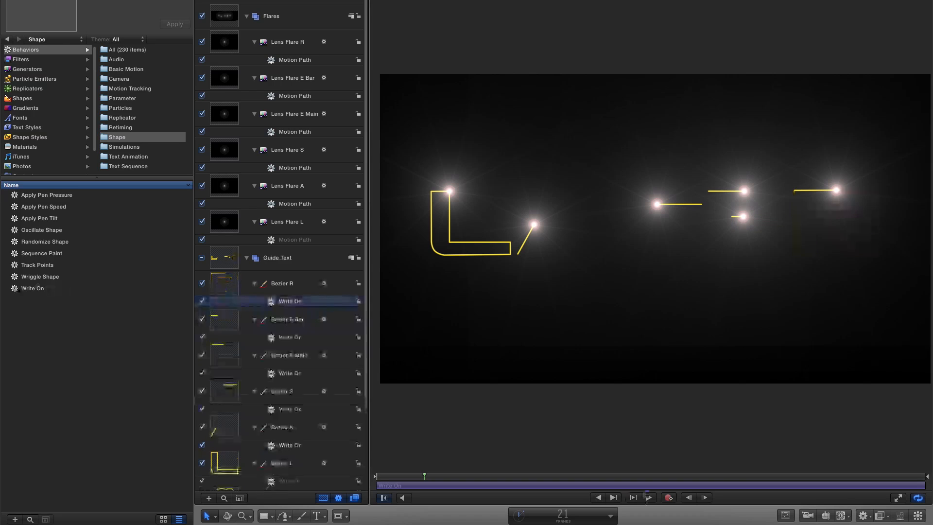
# At frame 20, trim the start of Bezier A's Write On and Lens Flare A's Motion Path to the playhead.
pyautogui.click(688, 497)
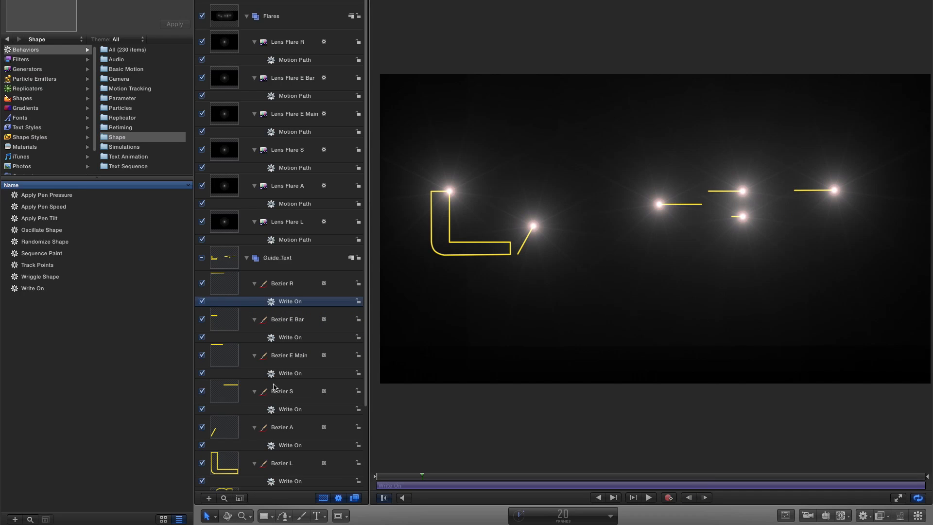
pyautogui.click(288, 446)
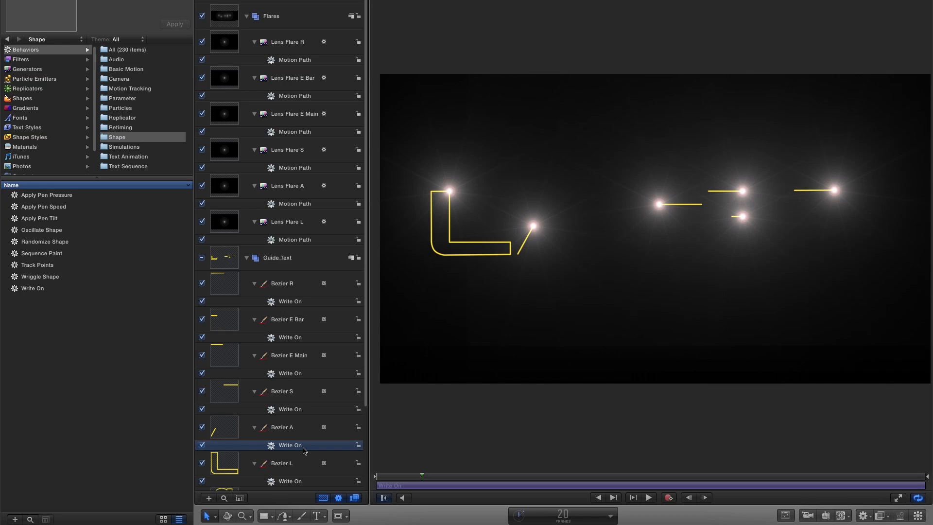
pyautogui.press('i')
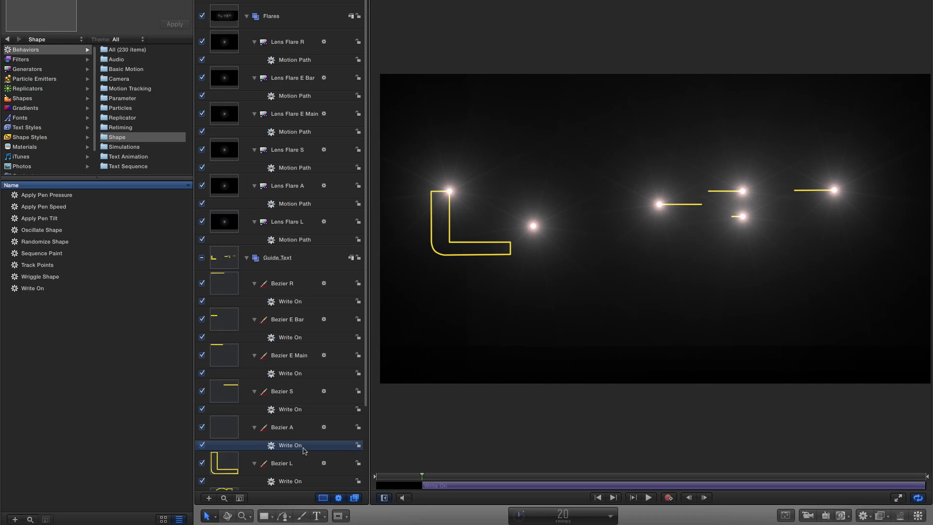
pyautogui.click(285, 205)
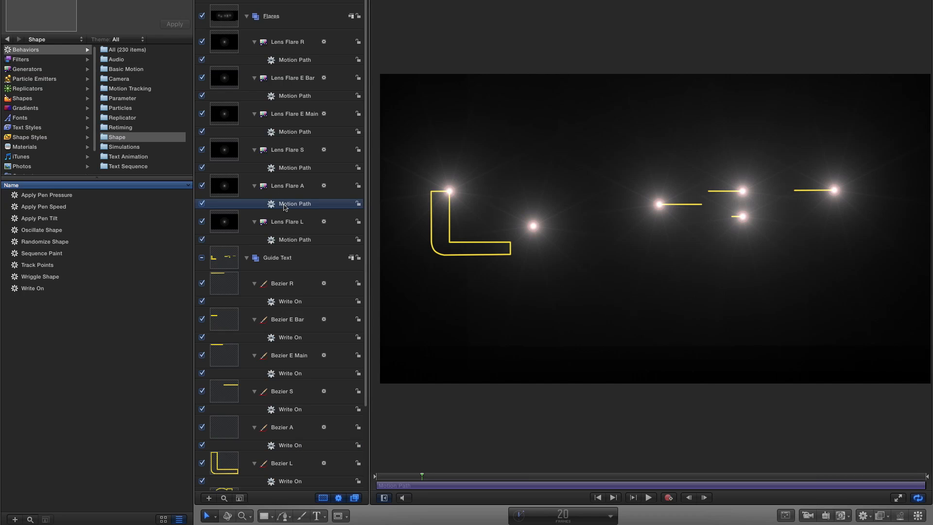
pyautogui.press('i')
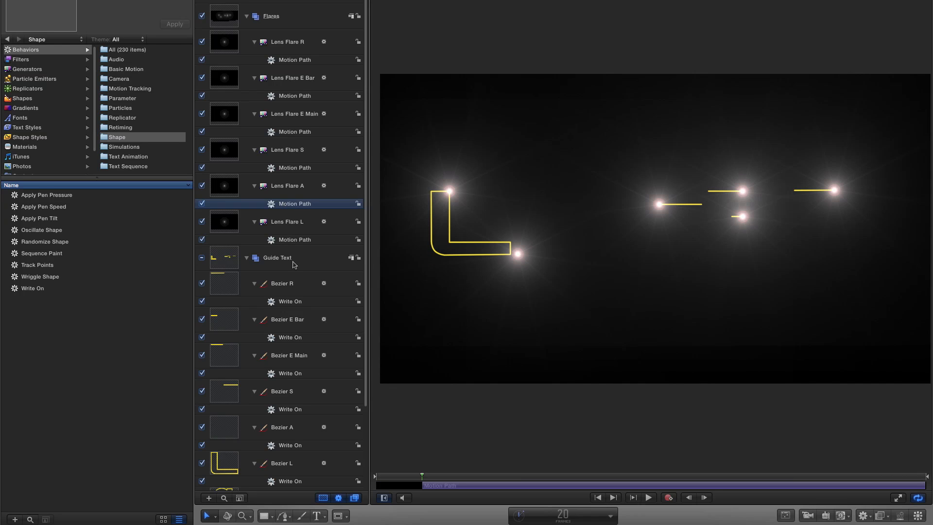
# Trim Lens Flare A's Motion Path and Bezier A's Write On to end at frame 50.
pyautogui.click(562, 514)
pyautogui.write('50')
pyautogui.press('Return')
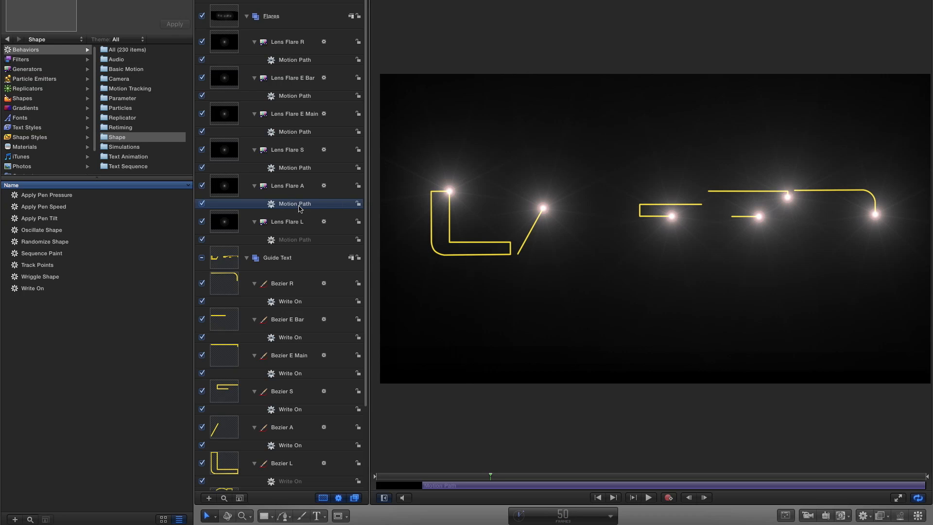
pyautogui.press('o')
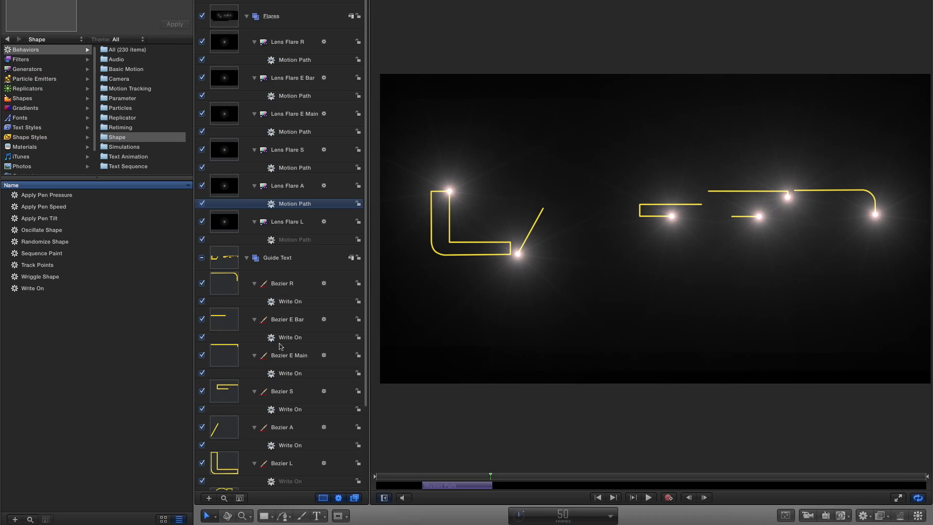
pyautogui.click(288, 446)
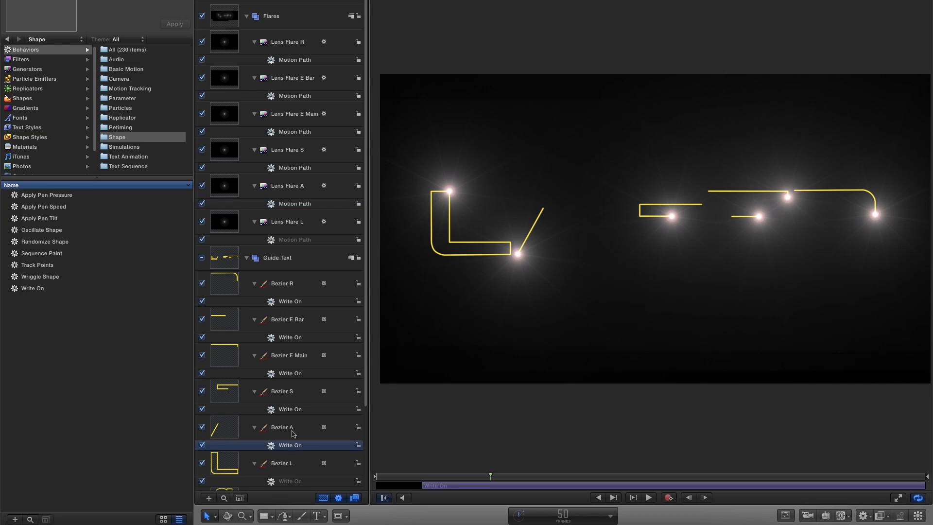
pyautogui.press('o')
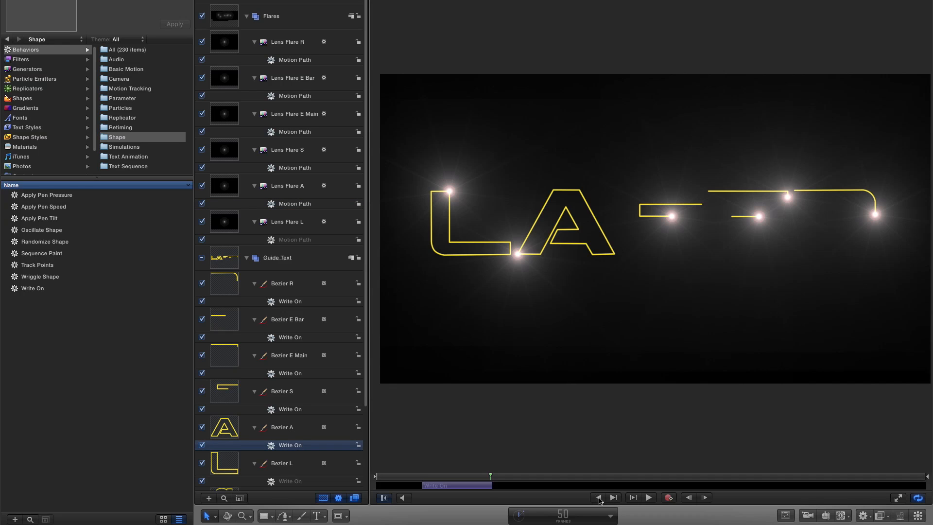
# Play from the start and scrub between frames 36 and 51 to check the A outline drawing on with its flare.
pyautogui.click(598, 498)
pyautogui.click(649, 499)
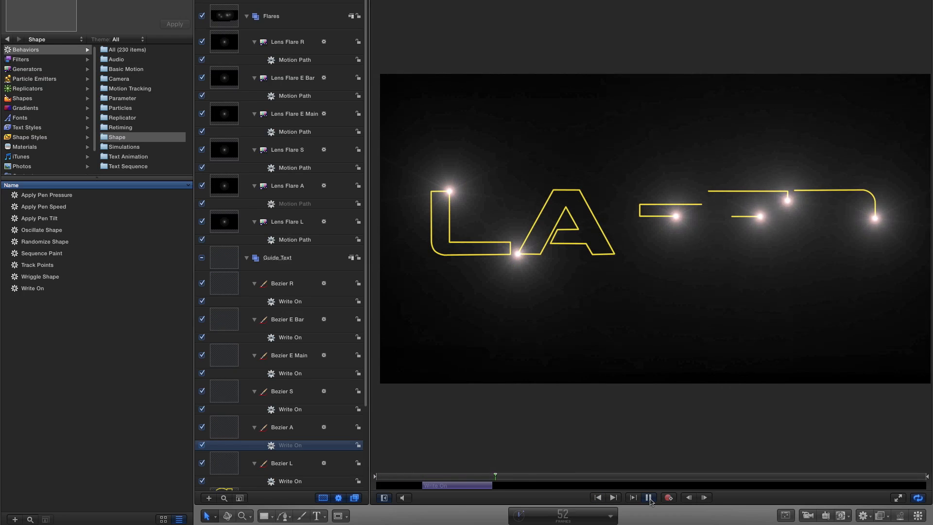
pyautogui.click(648, 497)
pyautogui.click(481, 478)
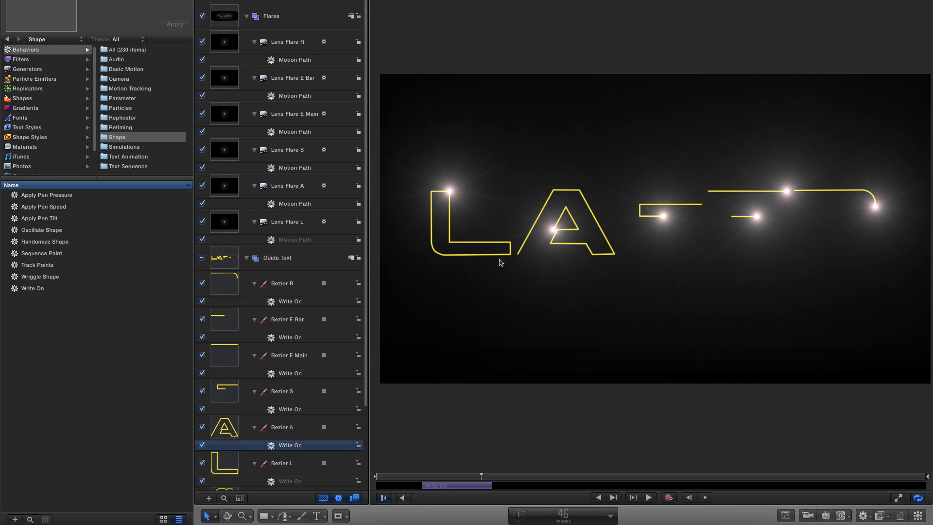
pyautogui.click(459, 478)
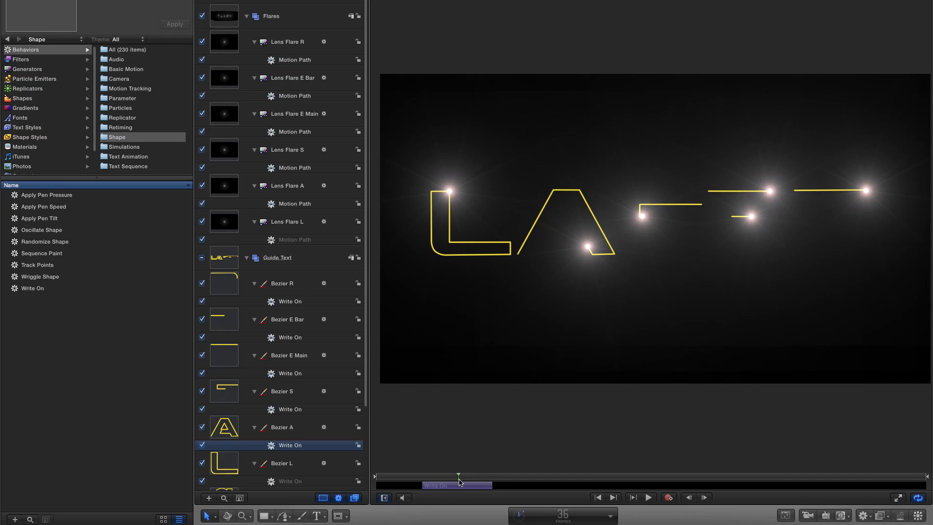
pyautogui.moveTo(464, 477)
pyautogui.mouseDown()
pyautogui.moveTo(488, 484)
pyautogui.moveTo(447, 489)
pyautogui.moveTo(493, 492)
pyautogui.mouseUp()
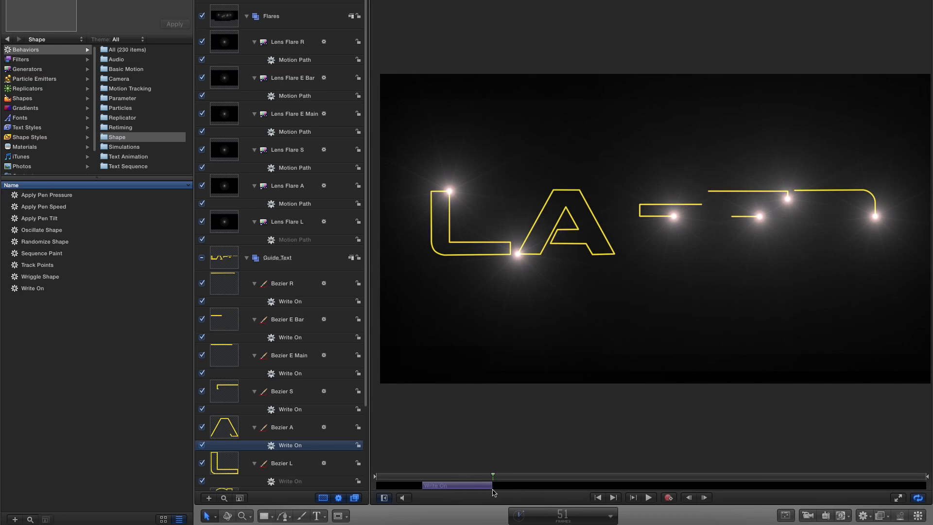
# Trim the start of Bezier S's Write On and Lens Flare S's Motion Path to frame 50.
pyautogui.click(689, 497)
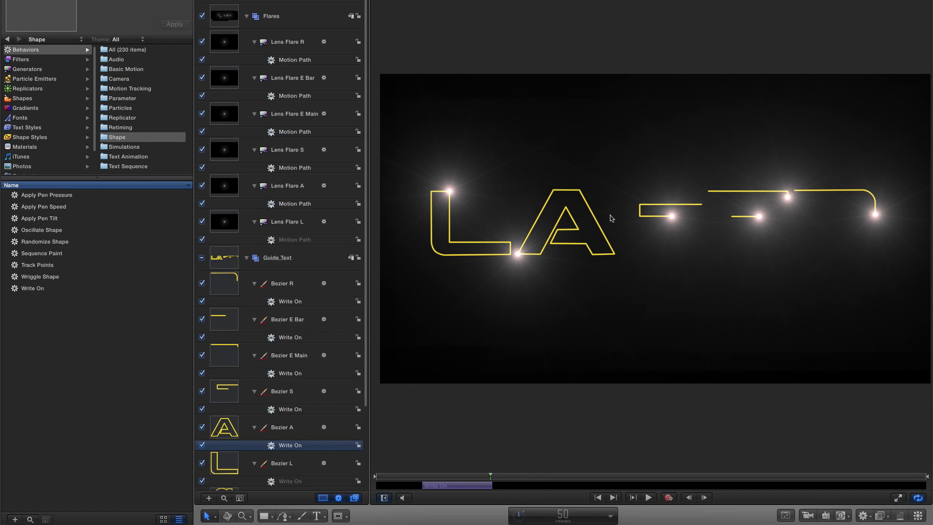
pyautogui.click(290, 409)
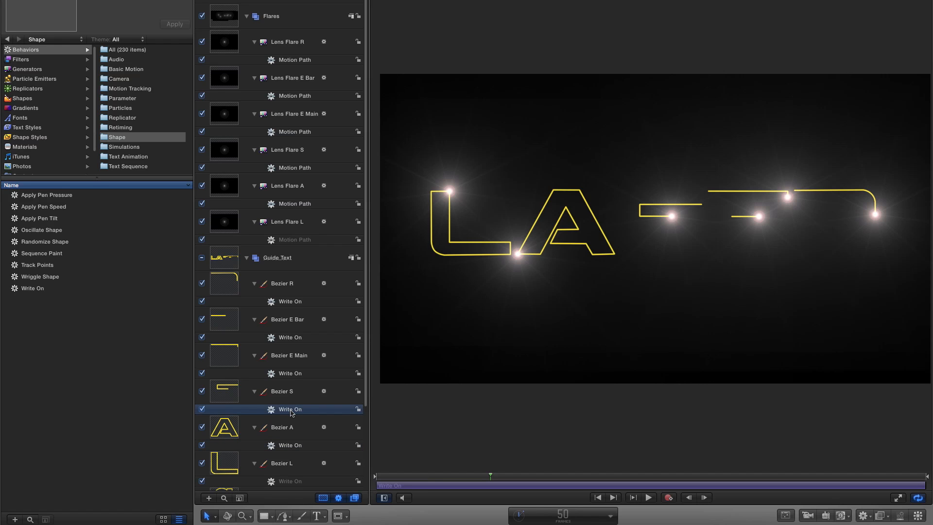
pyautogui.click(293, 168)
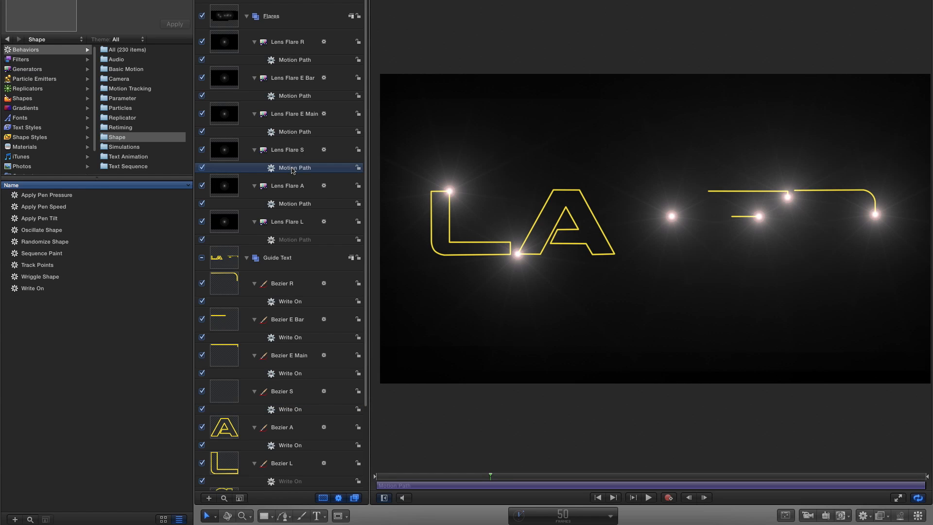
pyautogui.press('i')
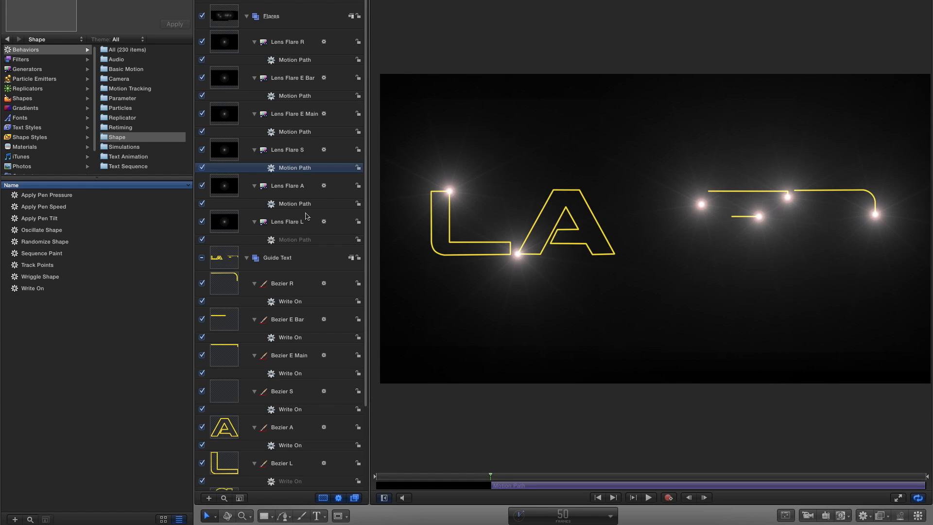
# Trim Lens Flare S's Motion Path and Bezier S's Write On to end at frame 90.
pyautogui.click(562, 515)
pyautogui.write('90')
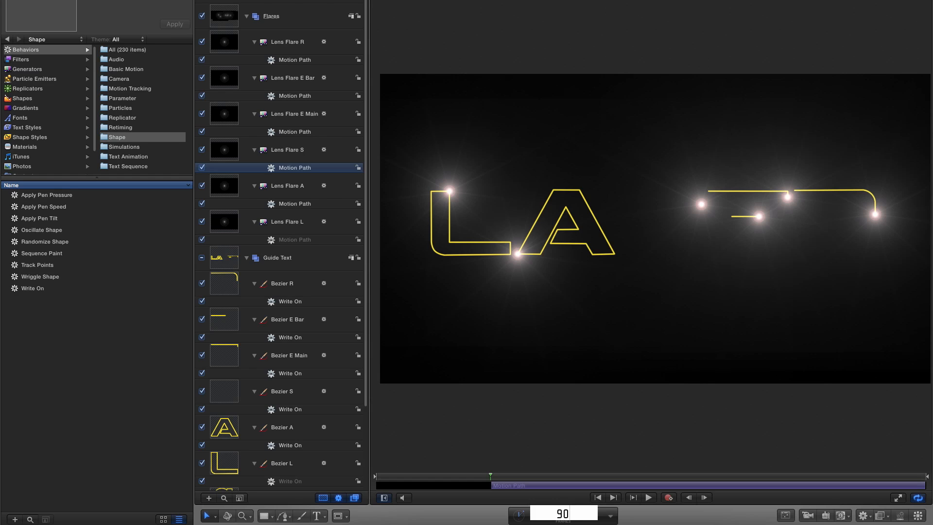
pyautogui.press('Return')
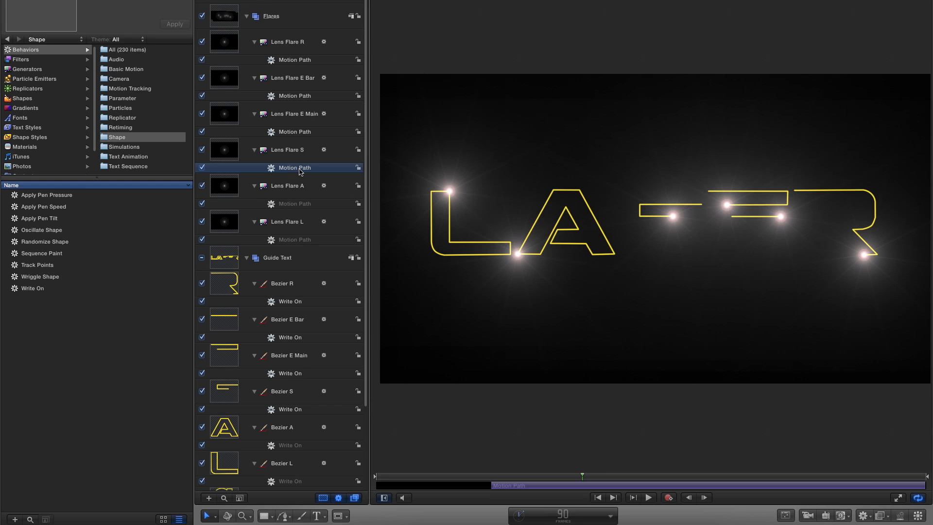
pyautogui.press('o')
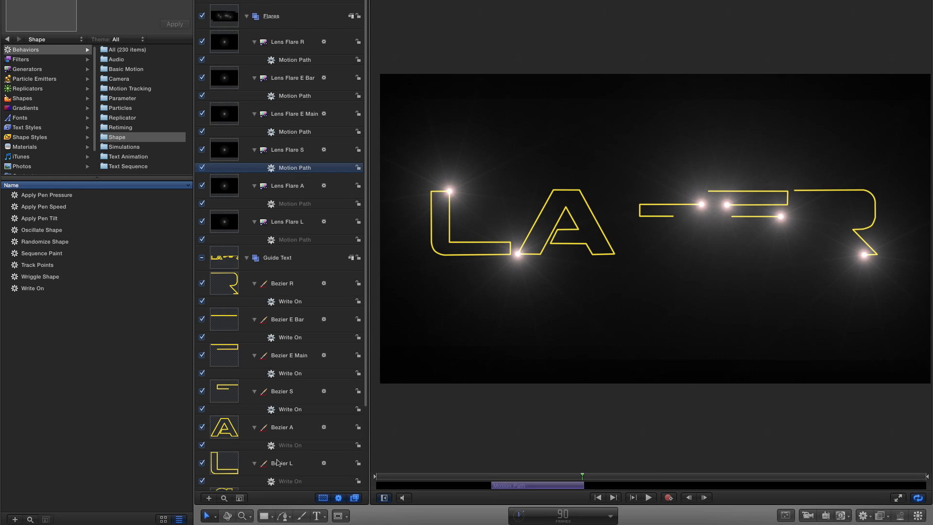
pyautogui.click(295, 410)
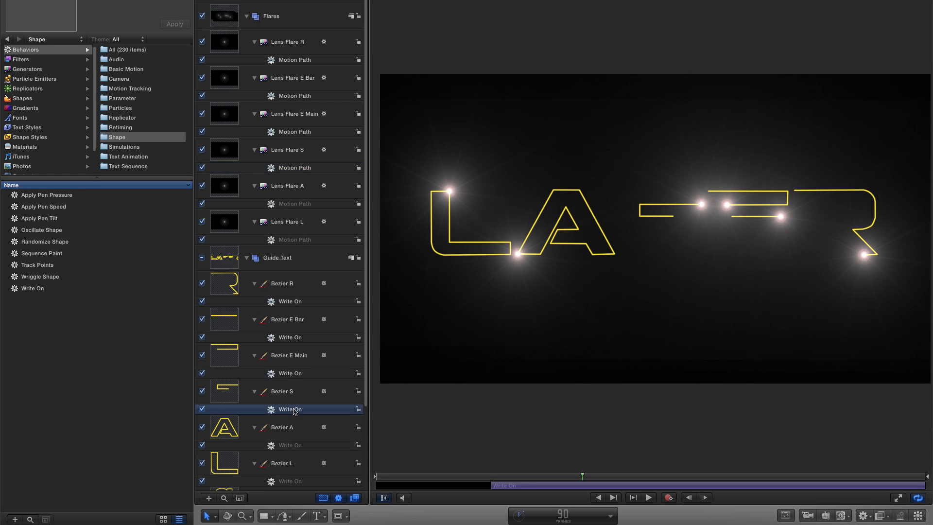
pyautogui.press('o')
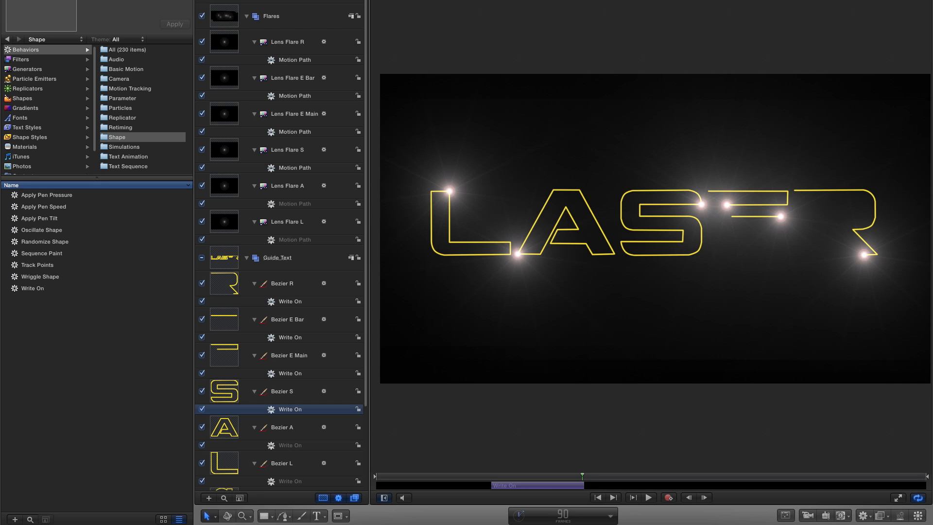
# Play the animation from the start to check the L, A and S outlines drawing on in sequence.
pyautogui.click(597, 497)
pyautogui.click(647, 498)
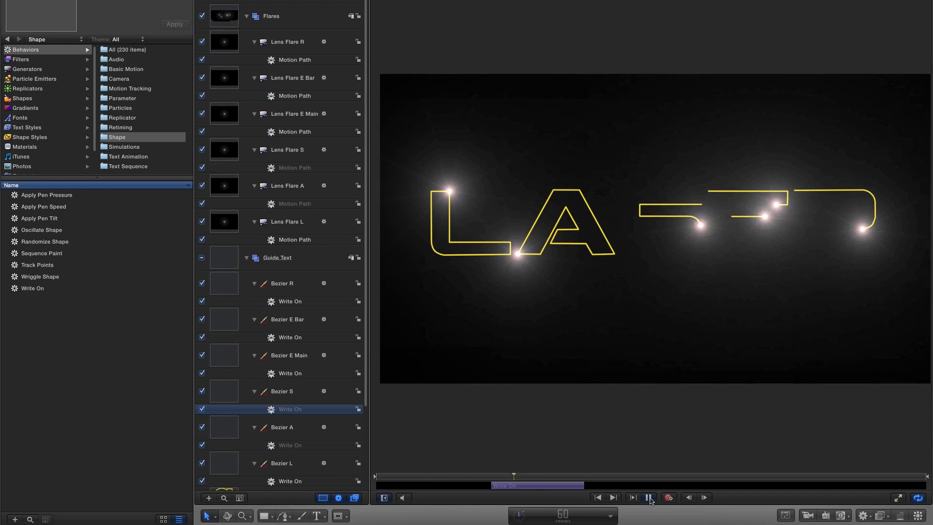
pyautogui.click(650, 498)
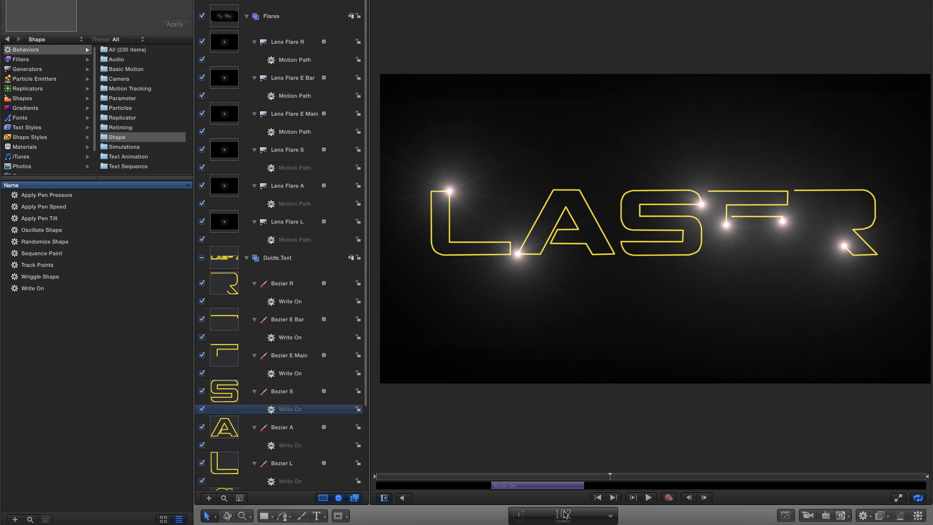
# Trim the start of Bezier E Main's Write On and Lens Flare E Main's Motion Path to frame 90.
pyautogui.doubleClick(564, 514)
pyautogui.write('90')
pyautogui.press('Return')
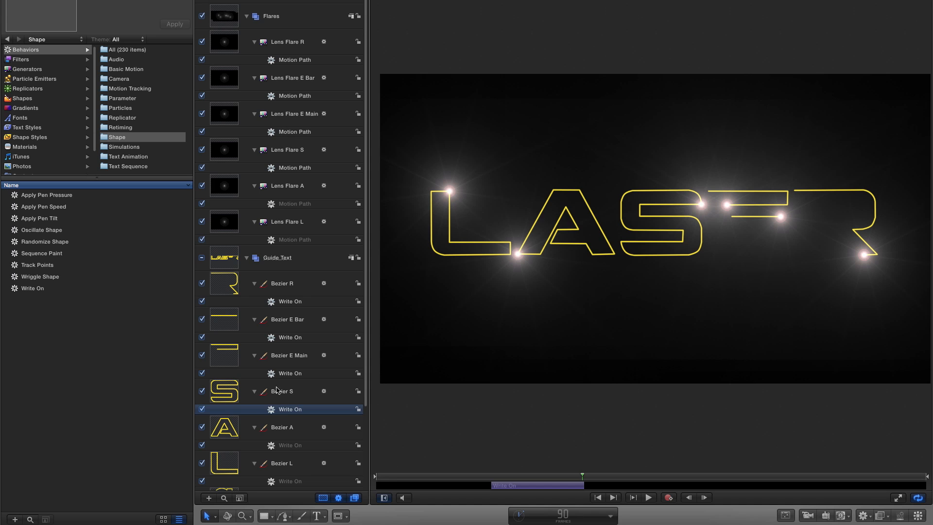
pyautogui.click(285, 374)
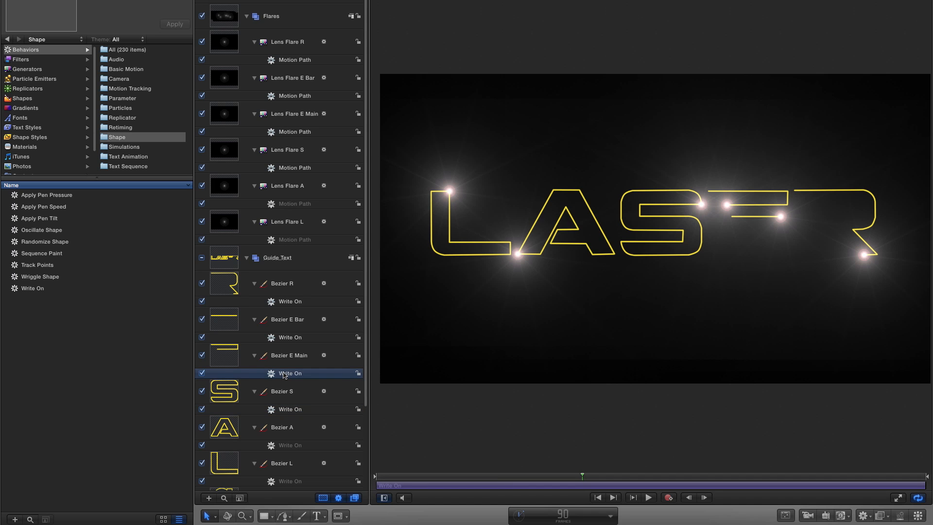
pyautogui.press('i')
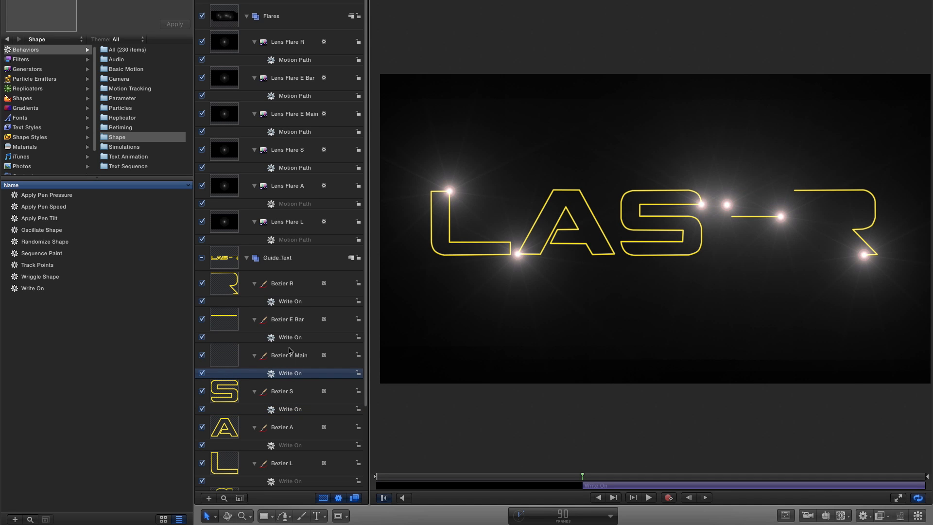
pyautogui.click(298, 135)
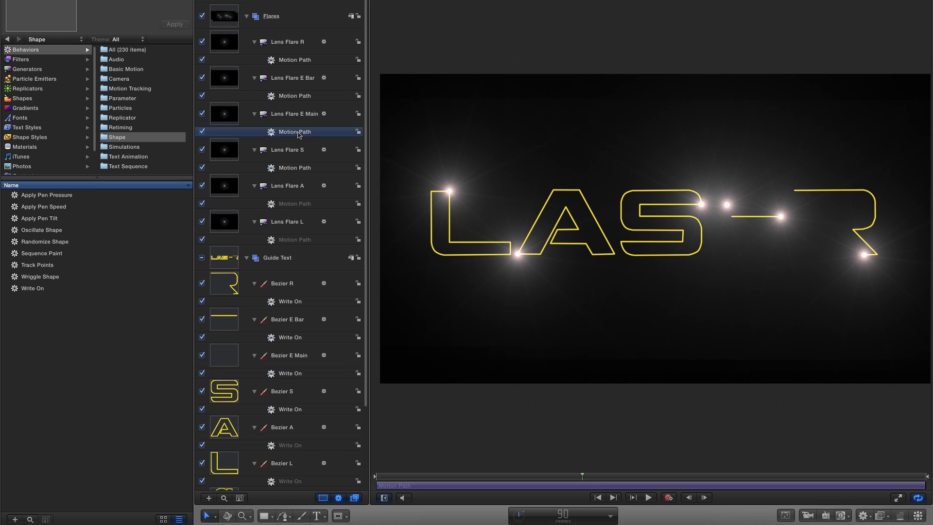
pyautogui.press('i')
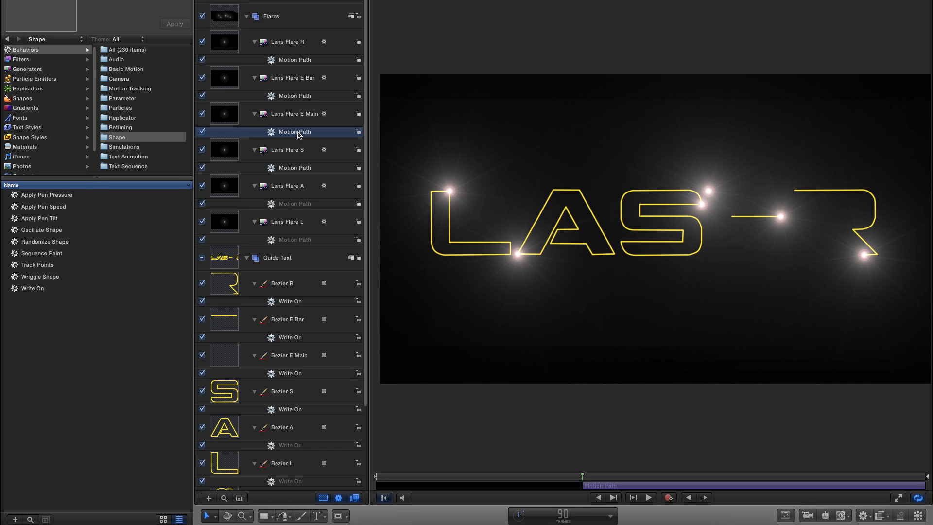
# Trim Lens Flare E Main's Motion Path and Bezier E Main's Write On to end at frame 120.
pyautogui.click(562, 516)
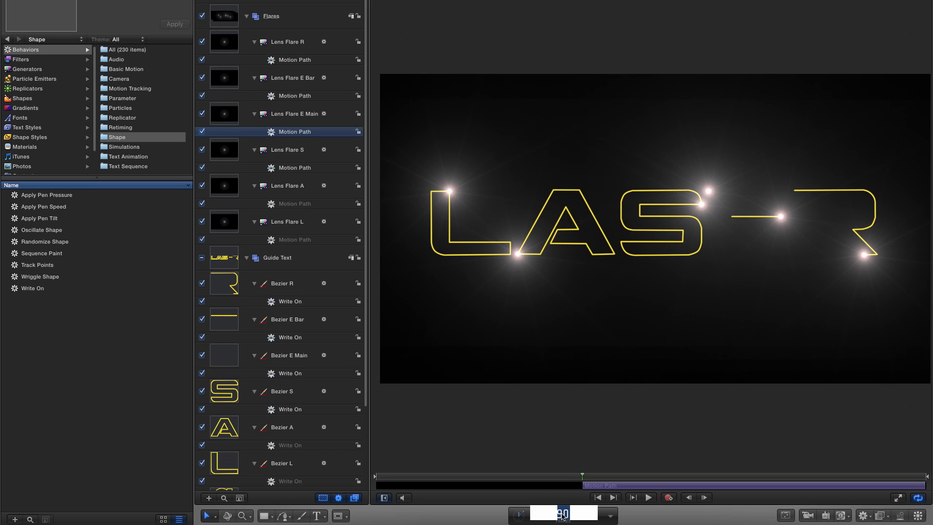
pyautogui.write('120')
pyautogui.press('Return')
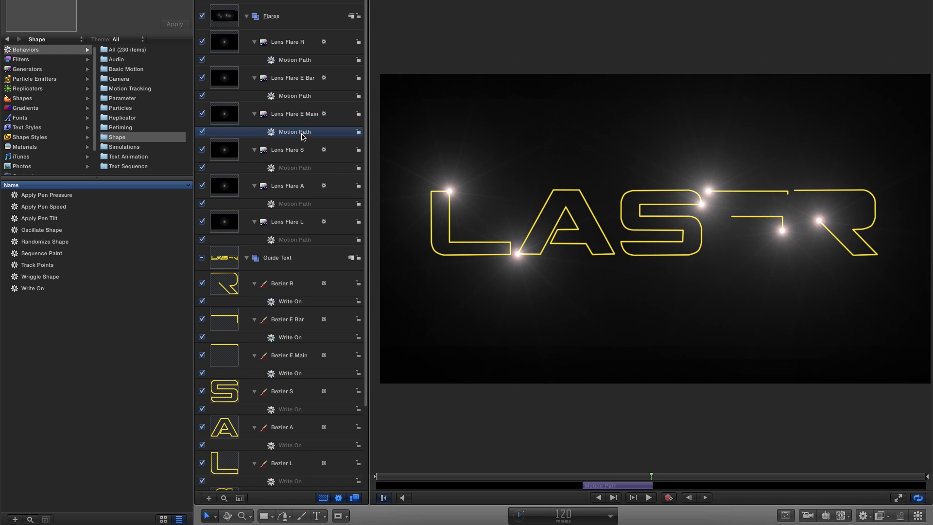
pyautogui.click(292, 374)
pyautogui.press('o')
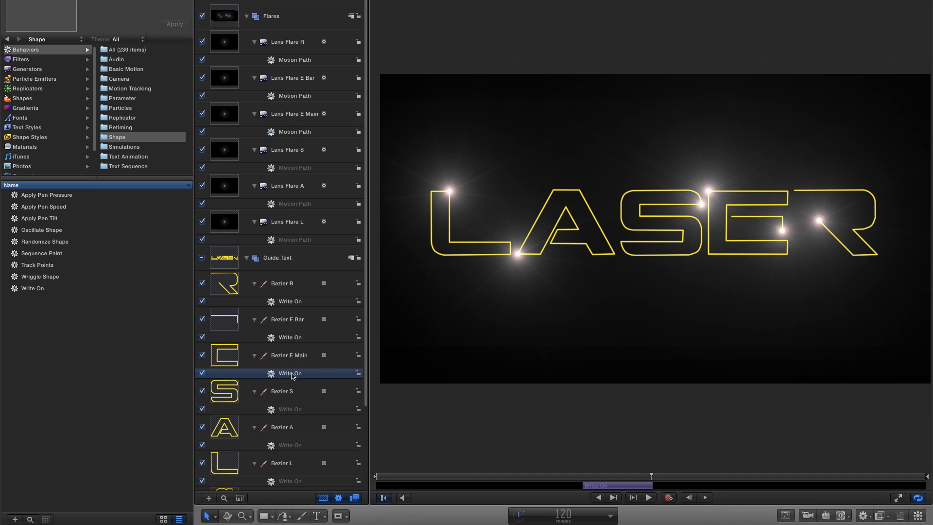
# Trim the start of Bezier E Bar's Write On and Lens Flare E Bar's Motion Path to frame 120.
pyautogui.click(289, 341)
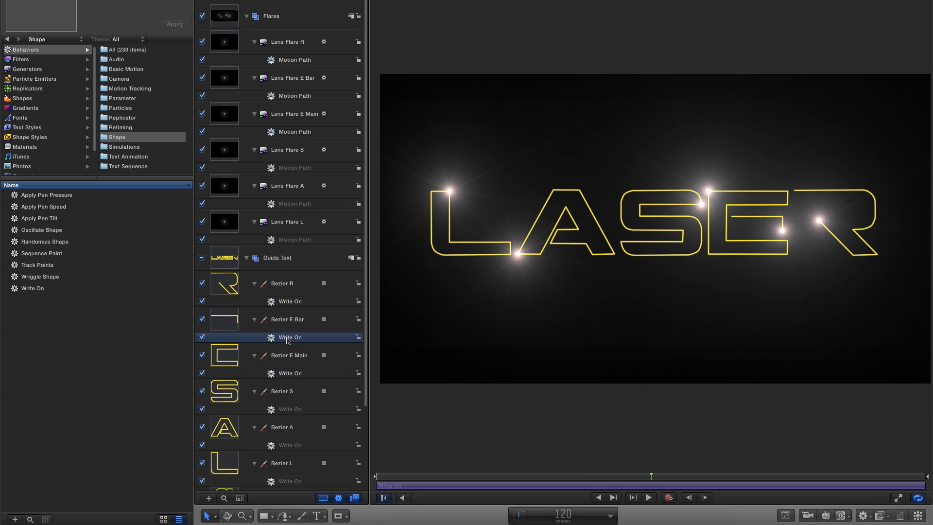
pyautogui.press('i')
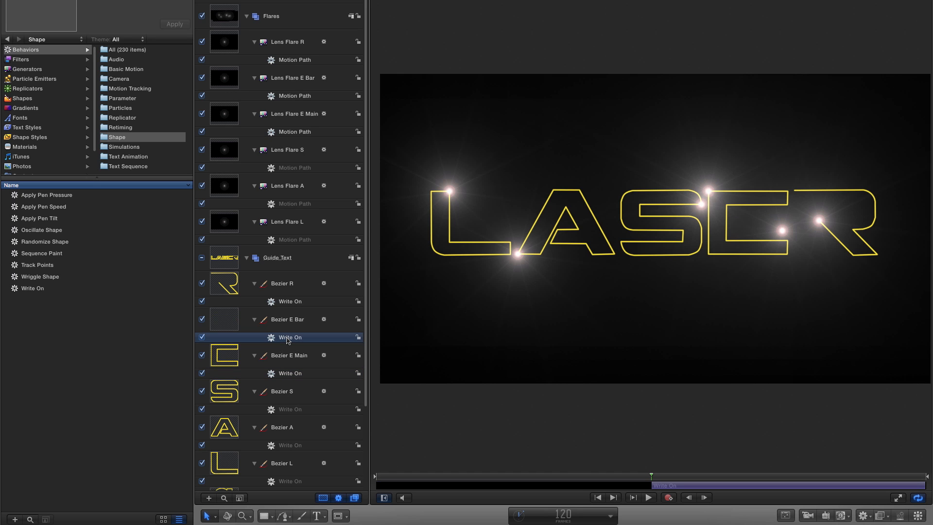
pyautogui.click(297, 97)
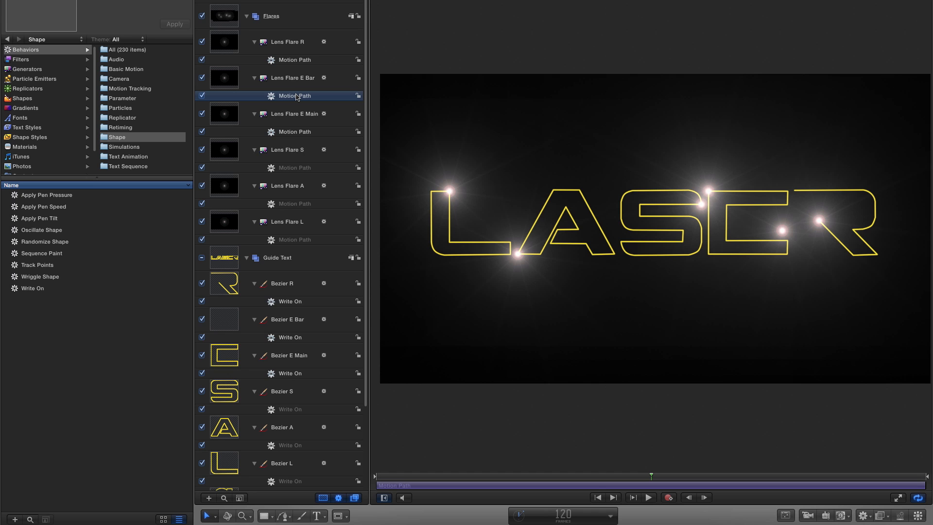
pyautogui.press('i')
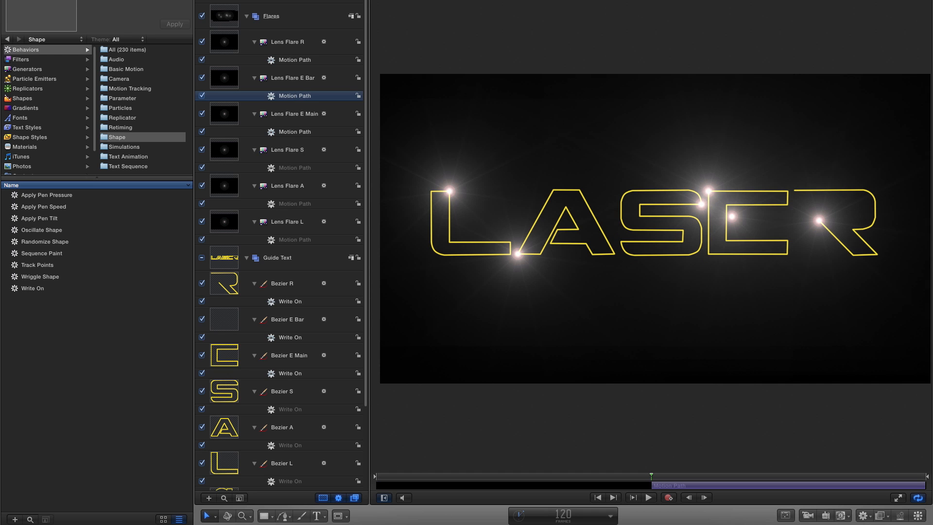
# Trim Lens Flare E Bar's Motion Path and Bezier E Bar's Write On to end at frame 130.
pyautogui.click(568, 516)
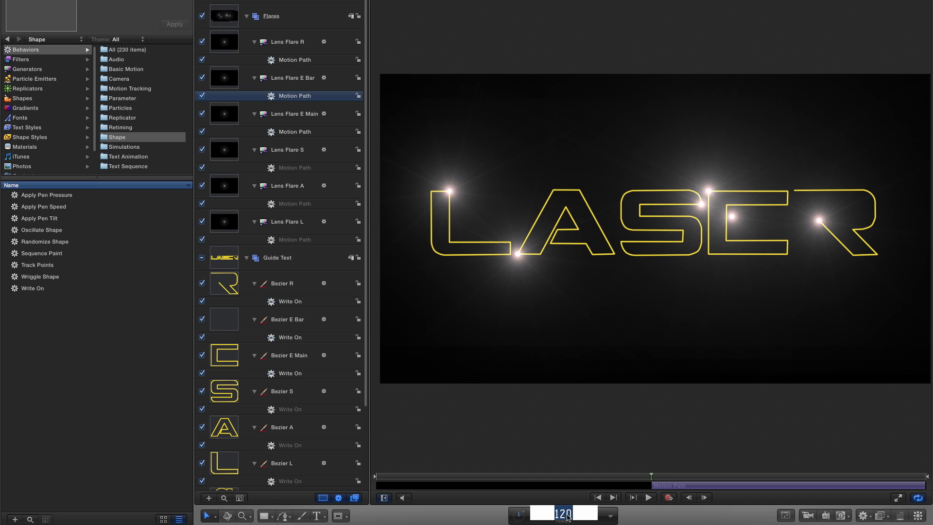
pyautogui.write('130')
pyautogui.press('Return')
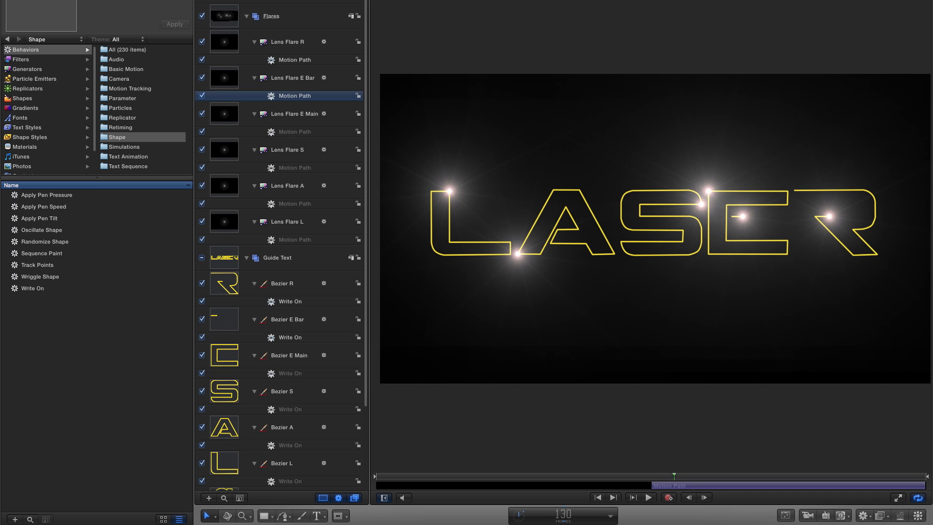
pyautogui.press('o')
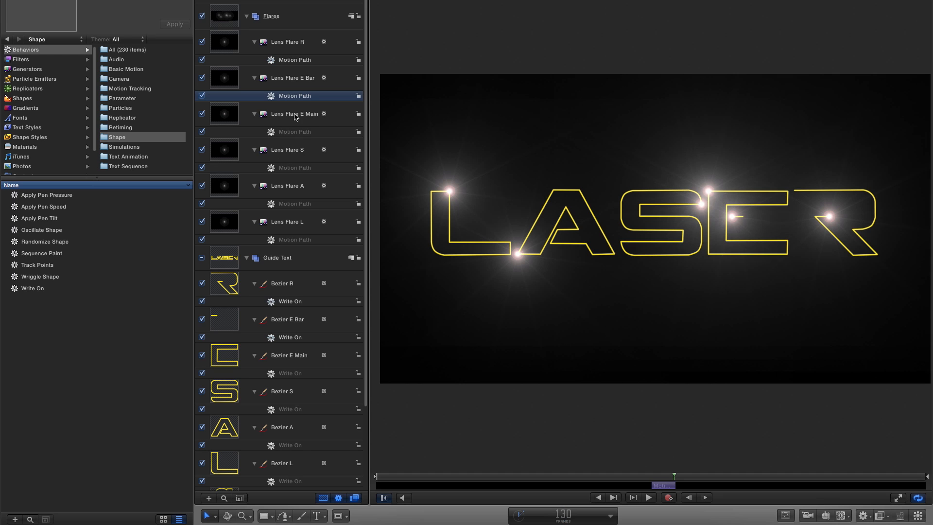
pyautogui.click(291, 341)
pyautogui.press('o')
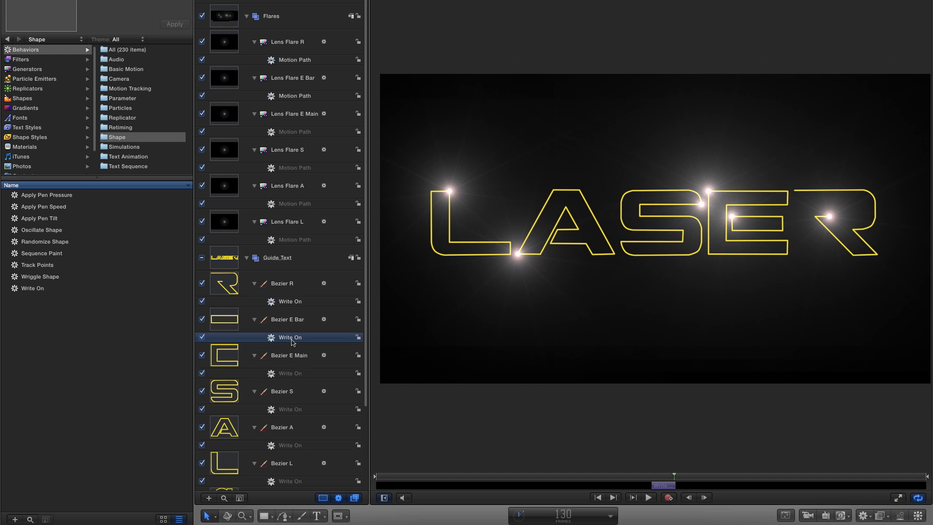
# Trim the start of Bezier R's Write On and Lens Flare R's Motion Path to frame 130.
pyautogui.click(288, 301)
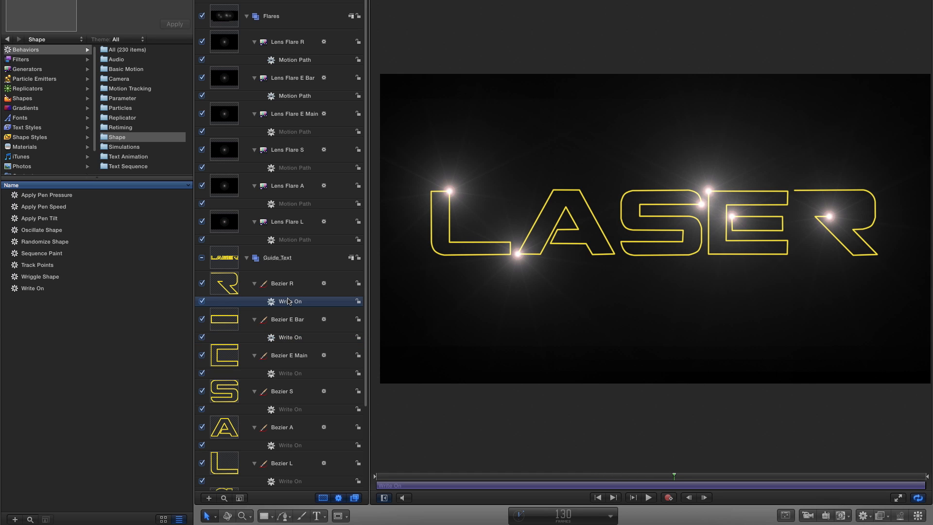
pyautogui.press('o')
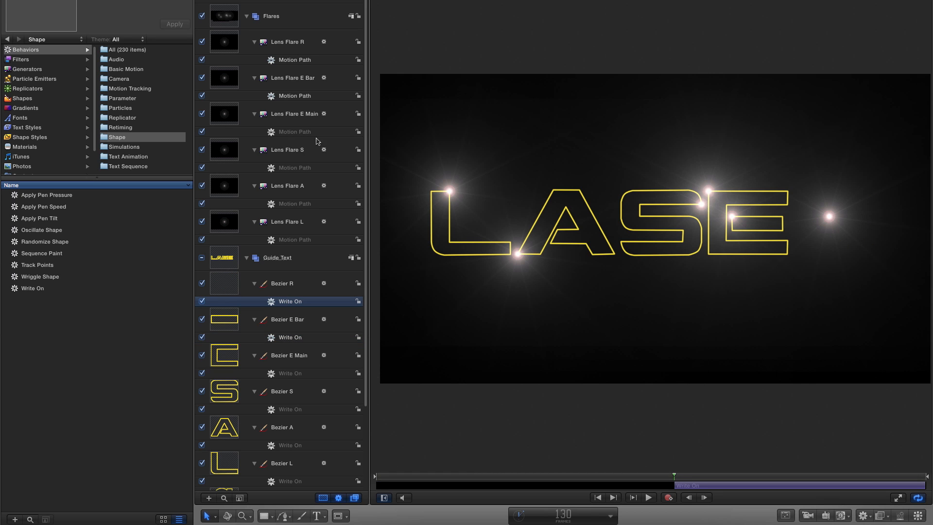
pyautogui.click(290, 60)
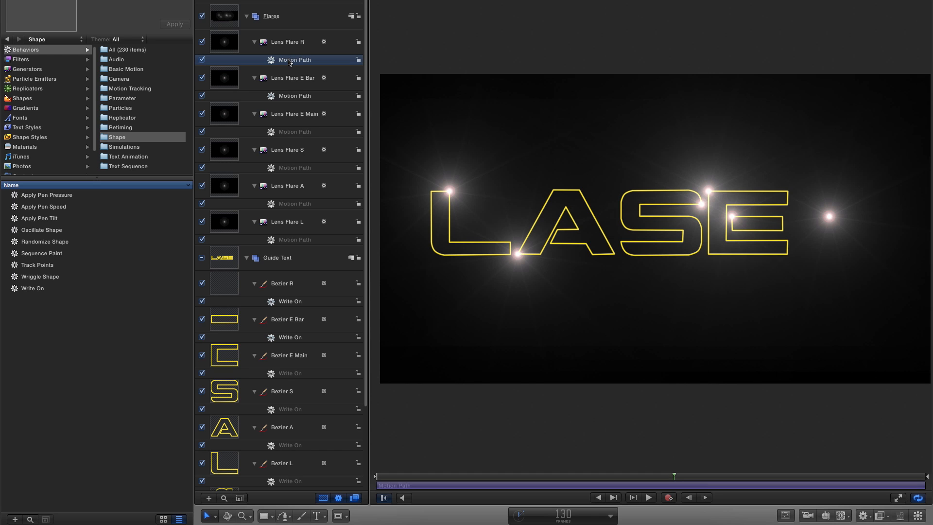
pyautogui.press('i')
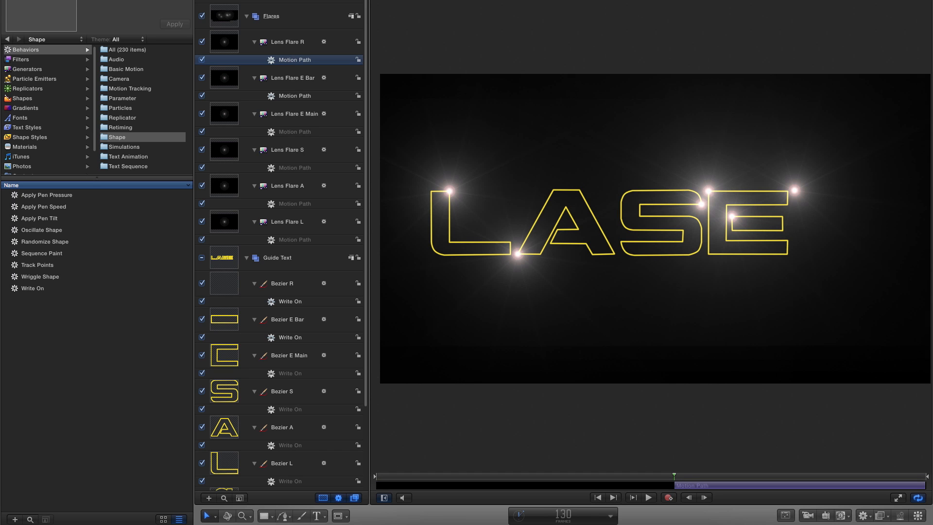
# Trim Lens Flare R's Motion Path and Bezier R's Write On to end at frame 160.
pyautogui.click(570, 516)
pyautogui.write('160')
pyautogui.press('Return')
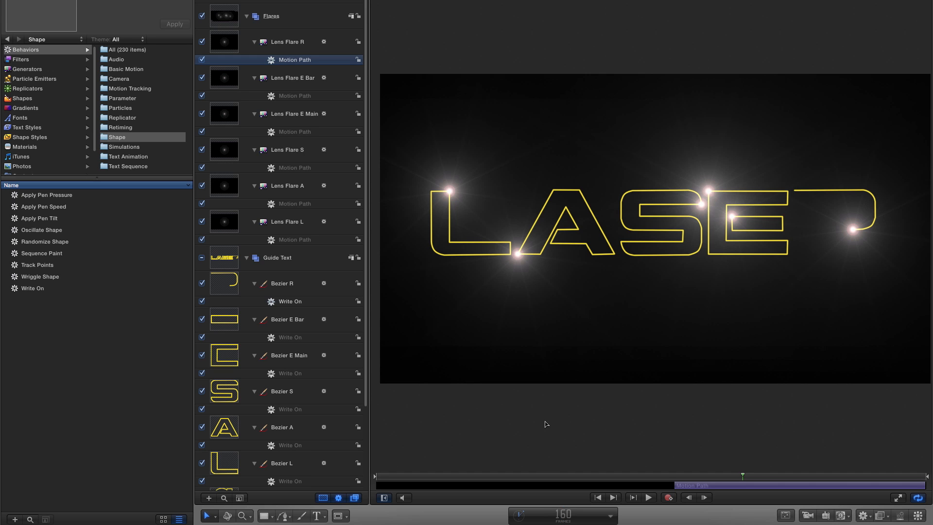
pyautogui.press('o')
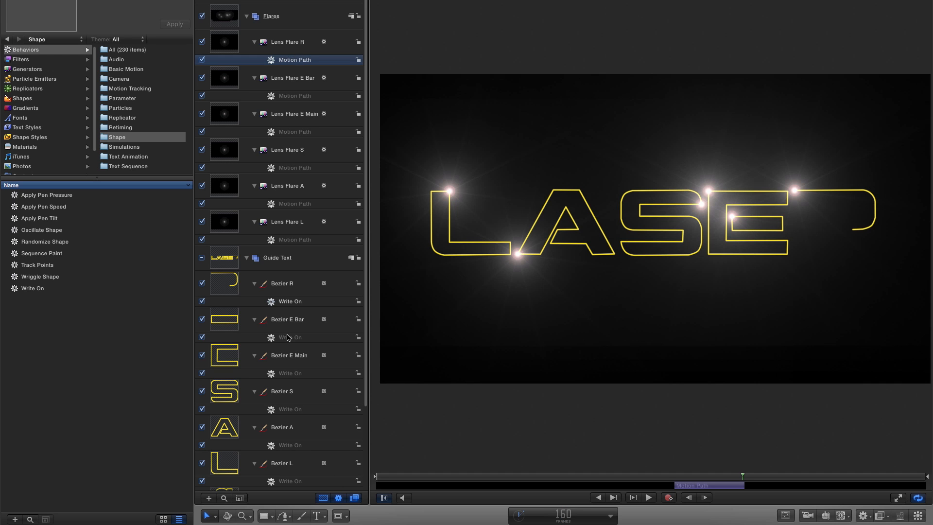
pyautogui.click(291, 303)
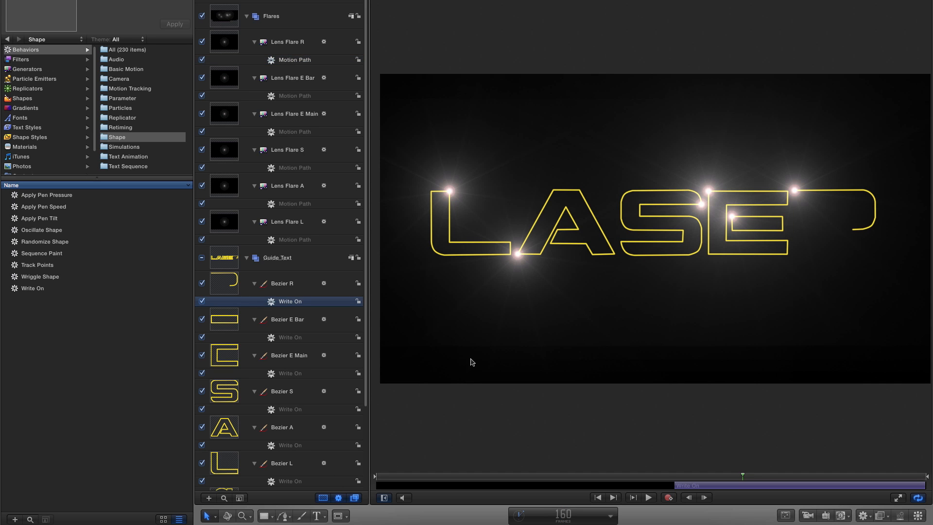
pyautogui.press('o')
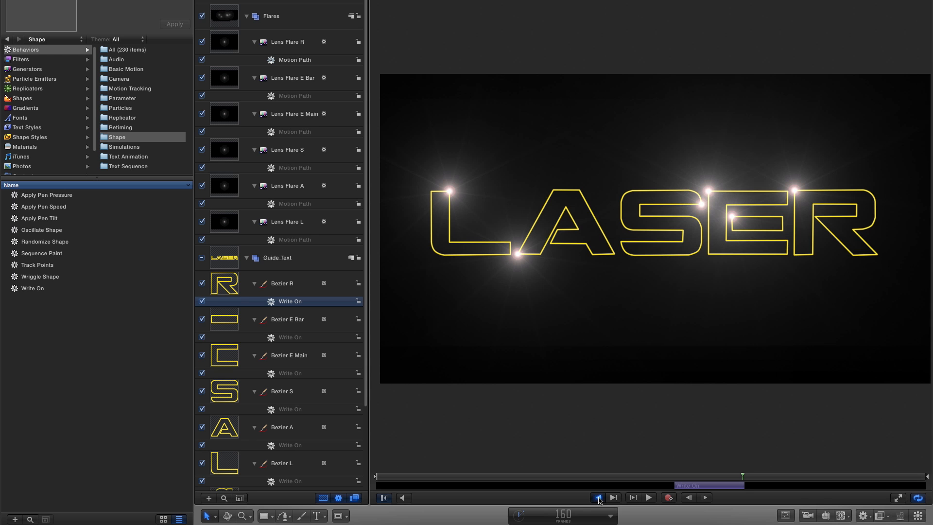
# Play the animation to check all the LASER letters drawing on in sequence, and return the playhead to the start.
pyautogui.click(648, 497)
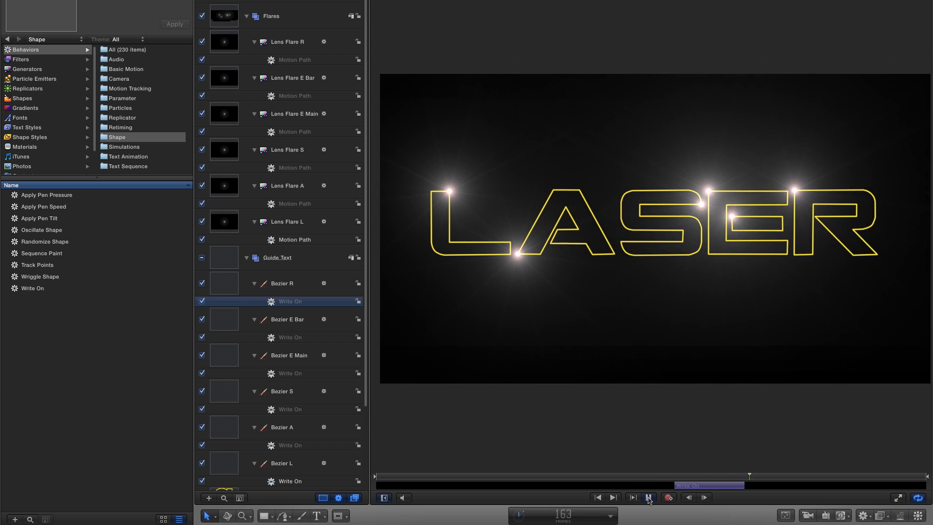
pyautogui.click(648, 498)
pyautogui.click(598, 497)
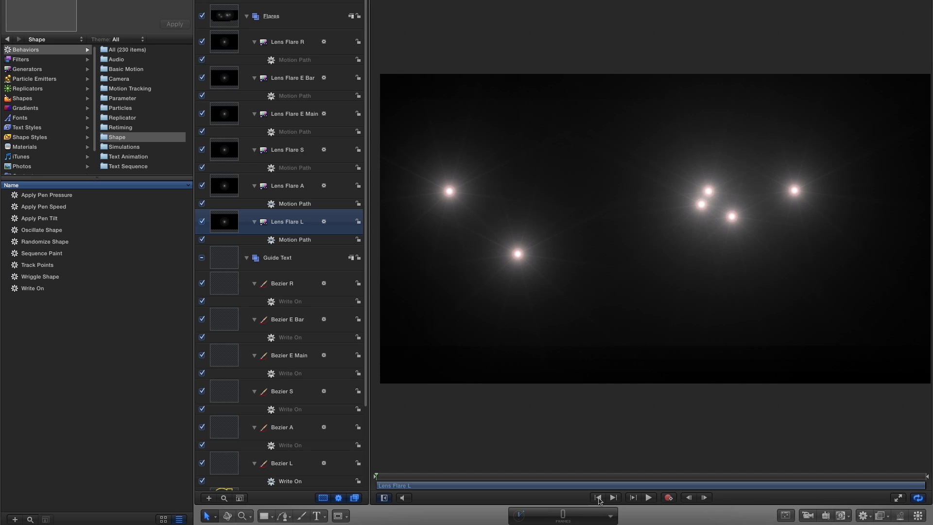
# Trim the Lens Flare L layer to end at frame 20.
pyautogui.click(563, 513)
pyautogui.write('20')
pyautogui.press('Return')
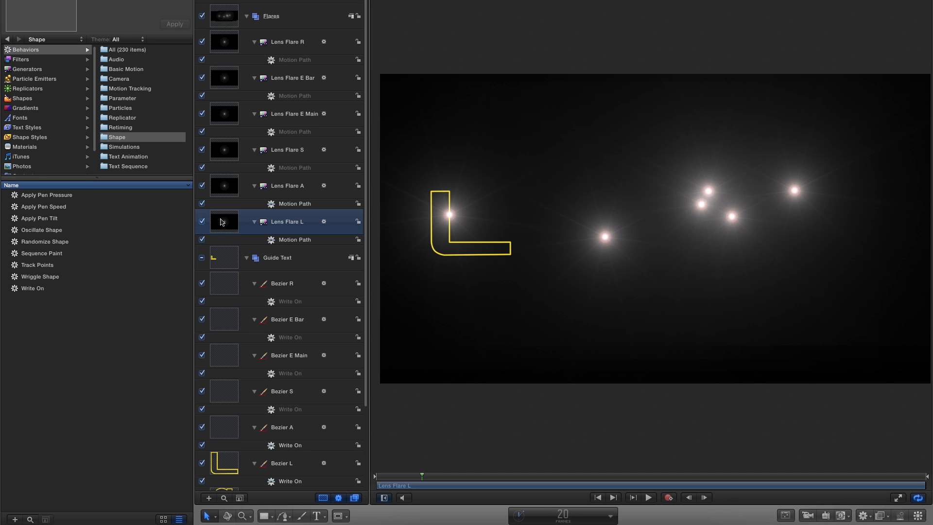
pyautogui.press('o')
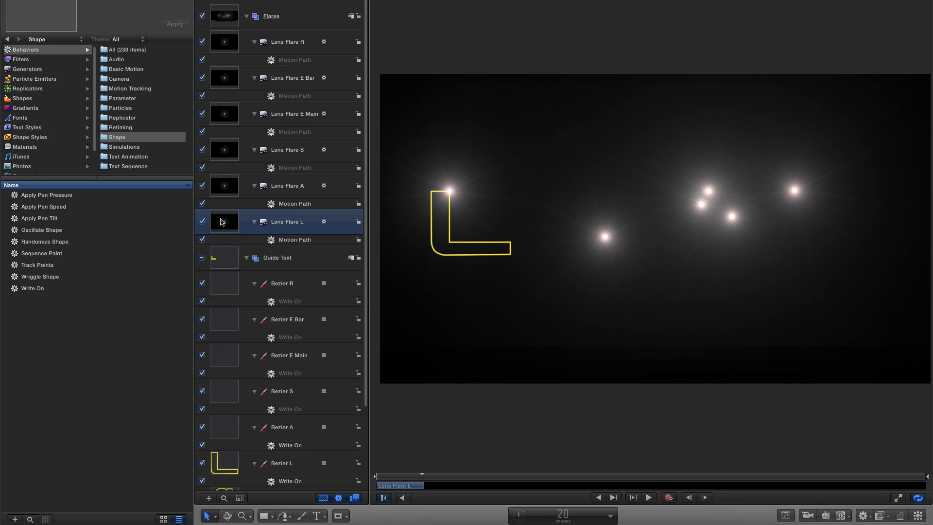
# Trim the Lens Flare A layer to start at frame 20 and end at frame 50.
pyautogui.click(225, 185)
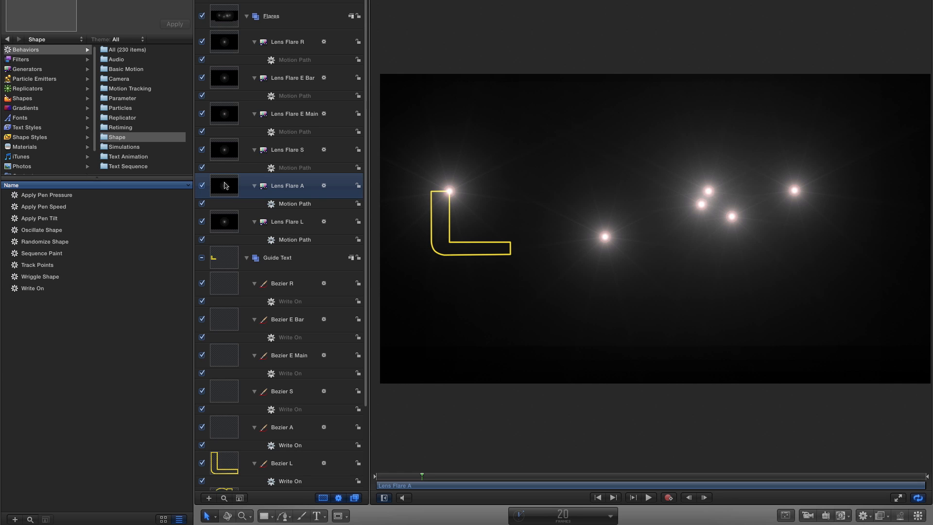
pyautogui.press('i')
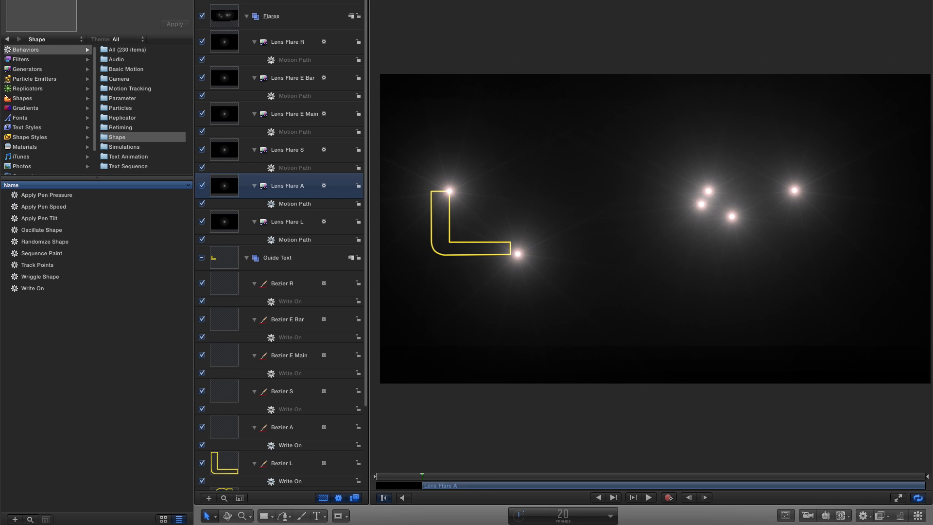
pyautogui.click(561, 515)
pyautogui.write('50')
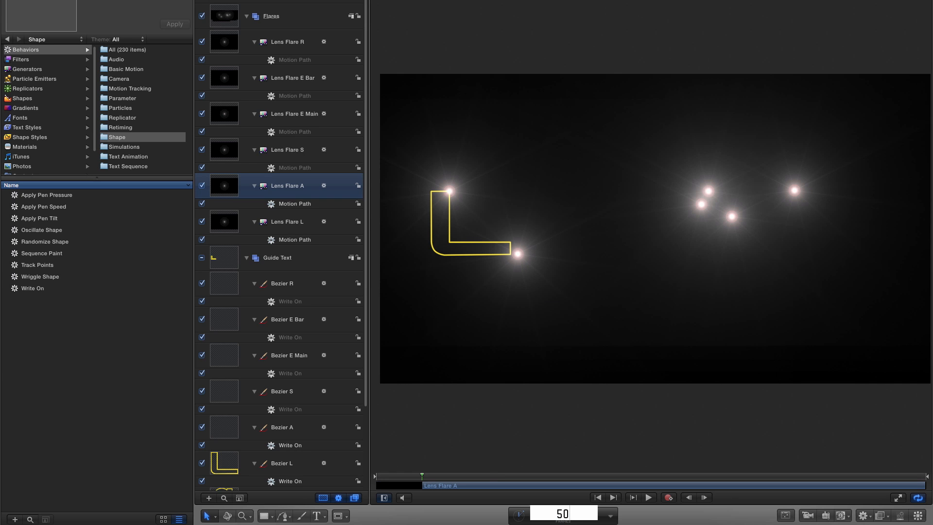
pyautogui.press('Return')
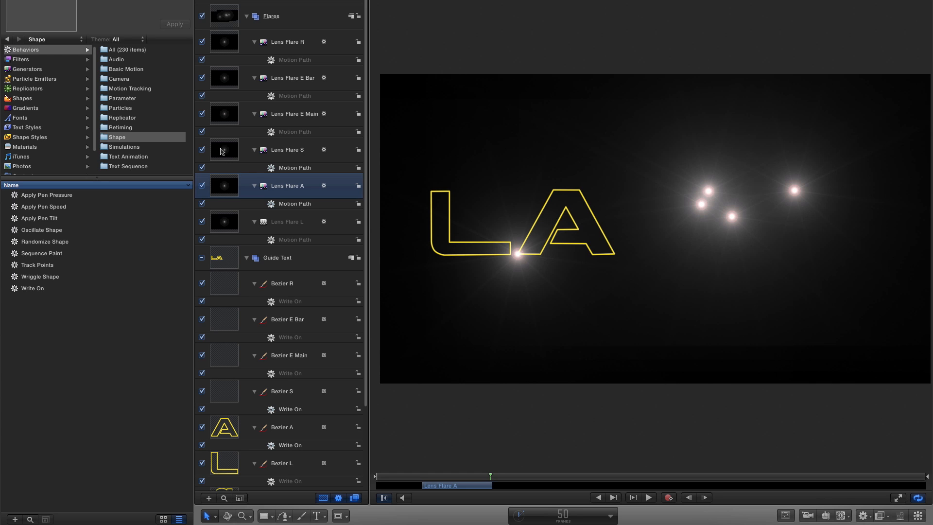
# Trim the Lens Flare S layer to start at frame 50 and end at frame 90.
pyautogui.click(224, 146)
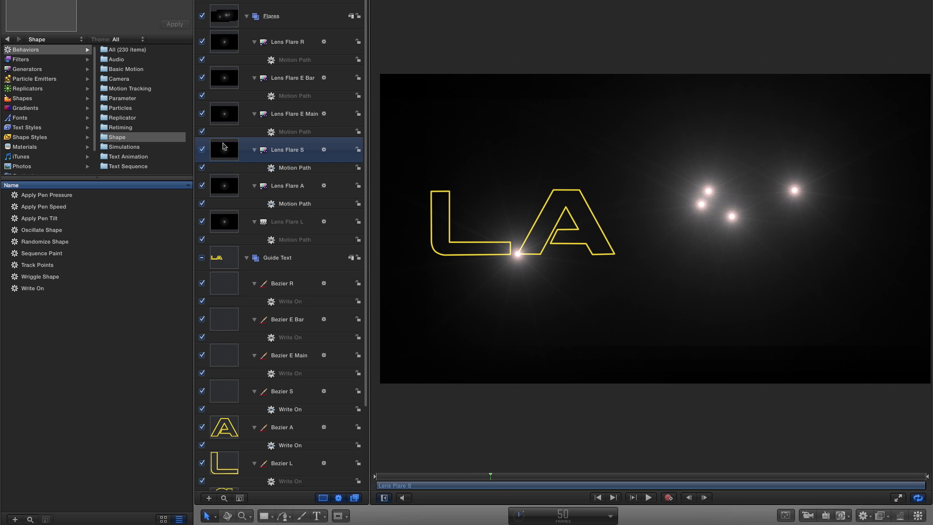
pyautogui.press('i')
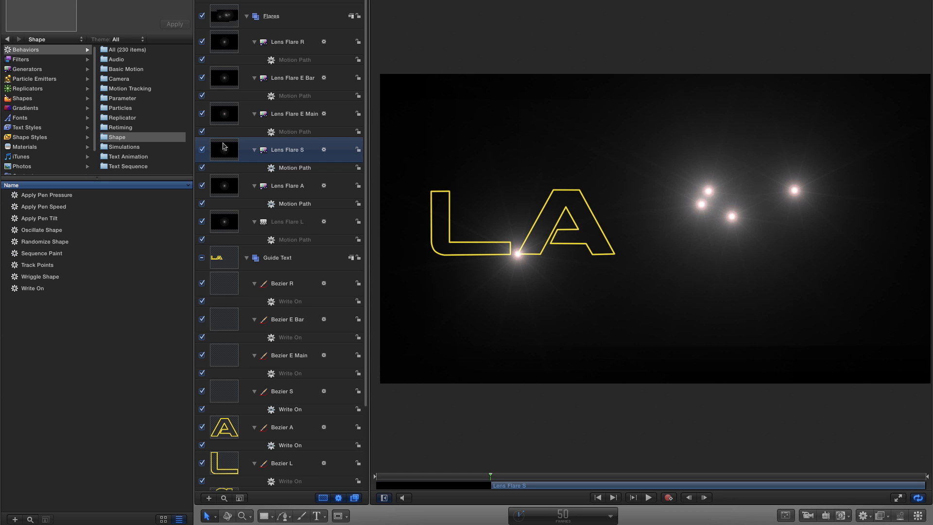
pyautogui.click(560, 516)
pyautogui.write('90')
pyautogui.press('Return')
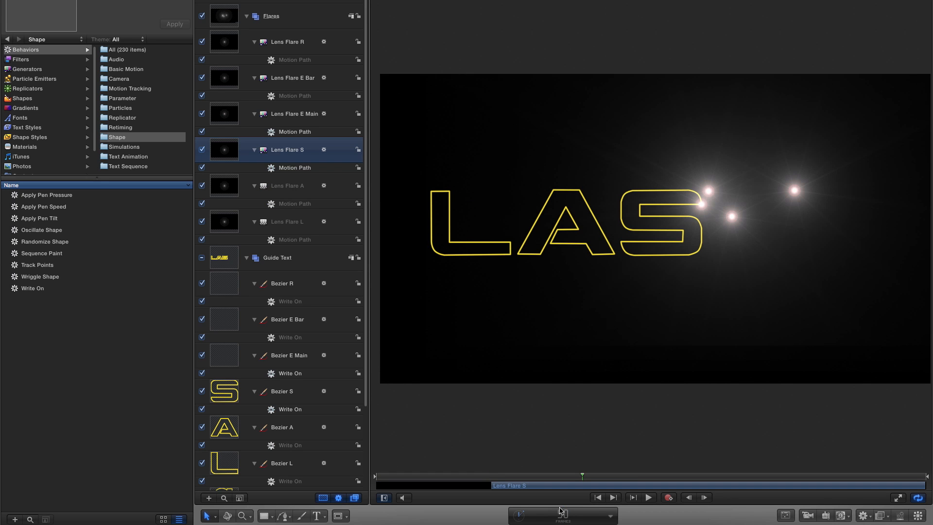
# Trim the Lens Flare E Main layer to start at frame 90 and end at frame 120.
pyautogui.click(224, 109)
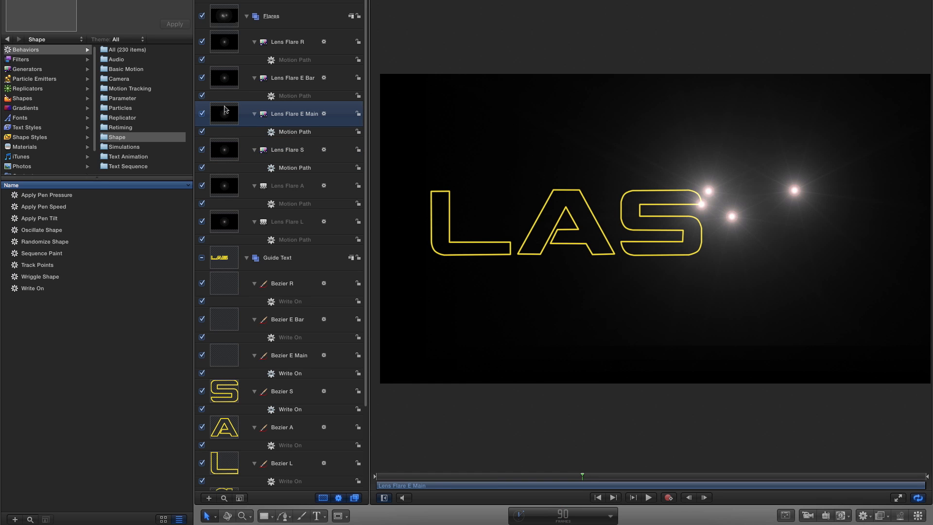
pyautogui.press('i')
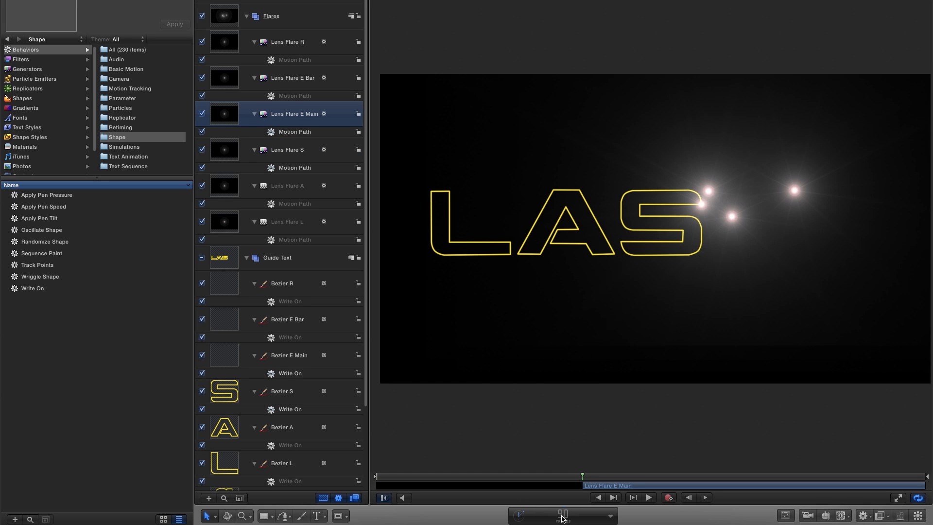
pyautogui.click(561, 516)
pyautogui.write('120')
pyautogui.press('Return')
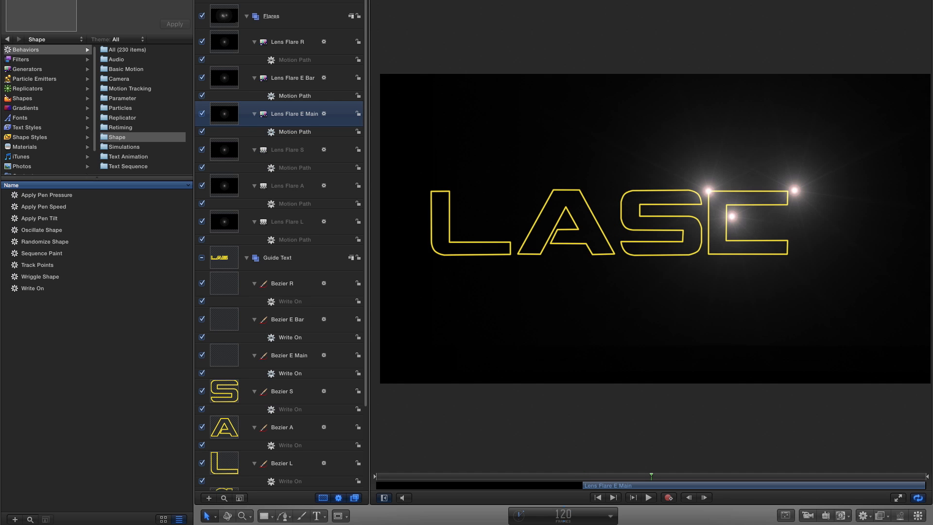
# Trim the Lens Flare E Bar layer to start at frame 120 and end at frame 130.
pyautogui.click(225, 79)
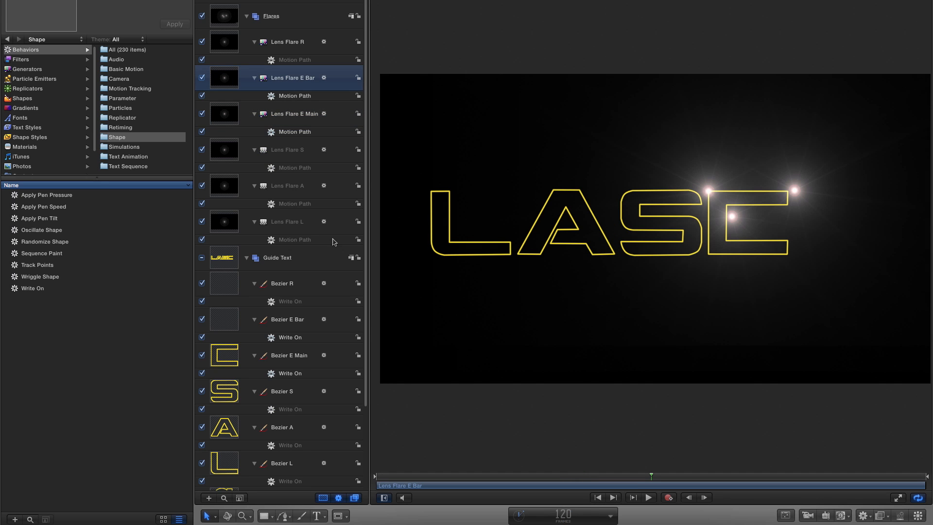
pyautogui.press('i')
pyautogui.click(562, 519)
pyautogui.write('130')
pyautogui.press('Return')
pyautogui.press('o')
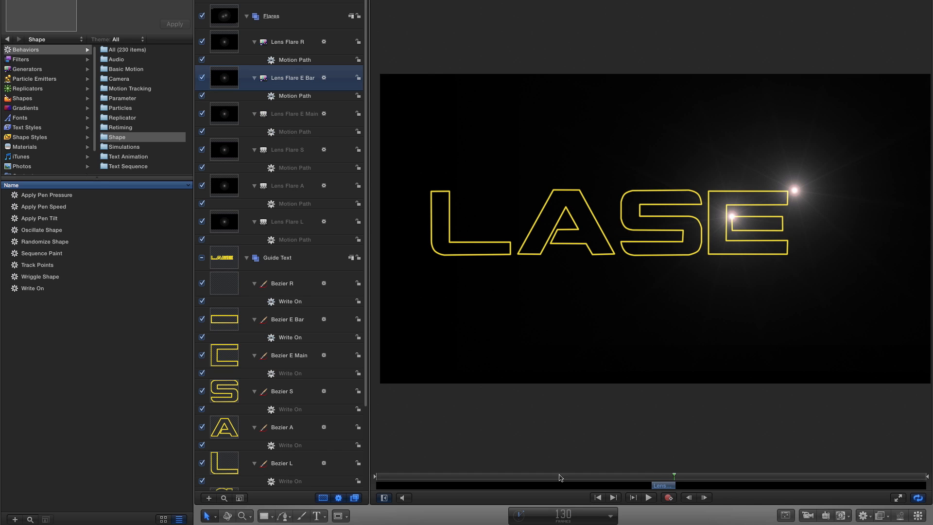
# Trim the Lens Flare R layer to start at frame 130 and end at frame 180.
pyautogui.click(227, 44)
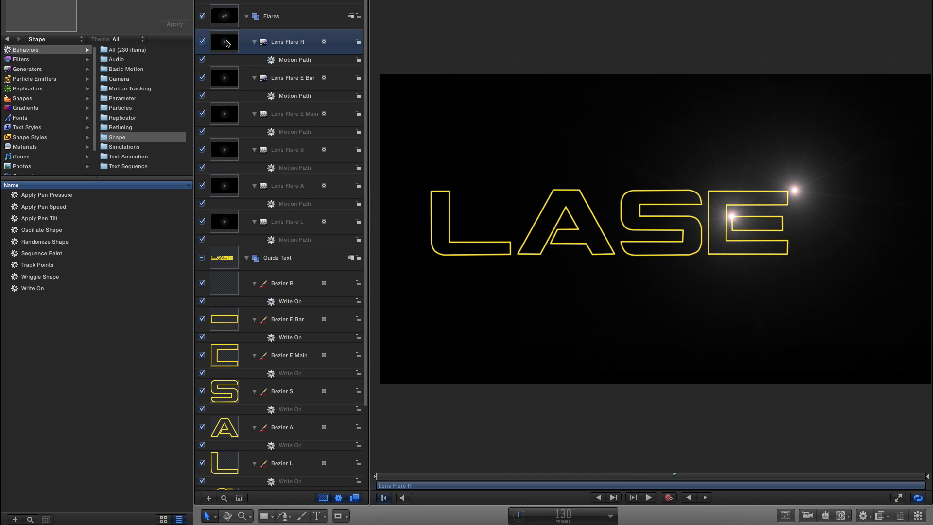
pyautogui.press('i')
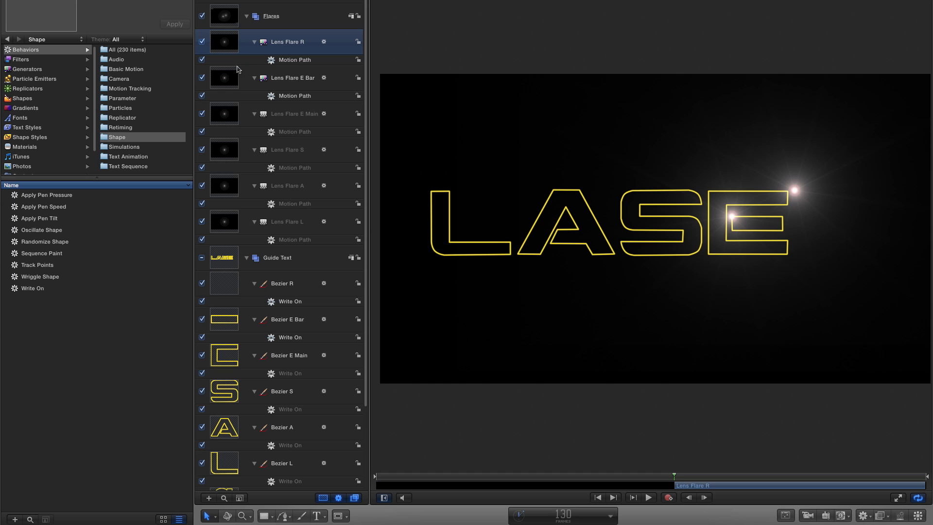
pyautogui.doubleClick(563, 514)
pyautogui.write('1810')
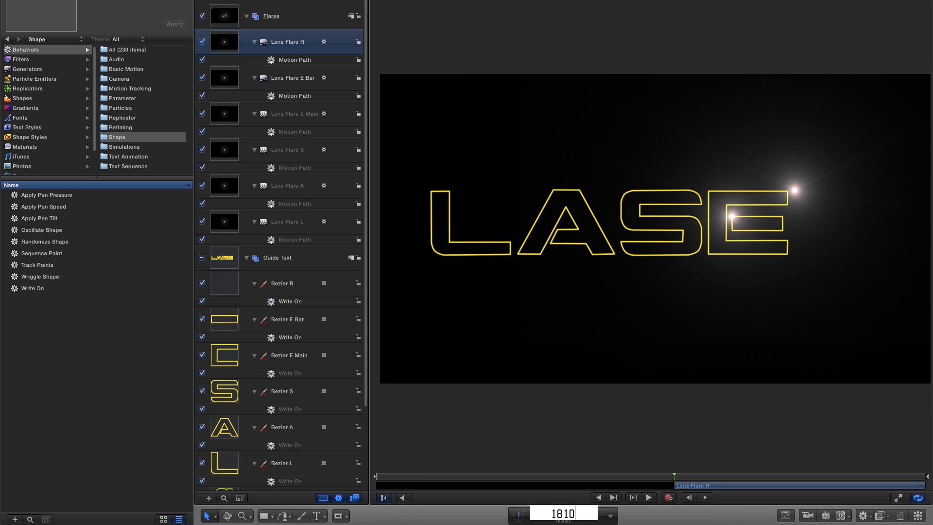
pyautogui.press('BackSpace')
pyautogui.press('BackSpace')
pyautogui.write('0')
pyautogui.press('Return')
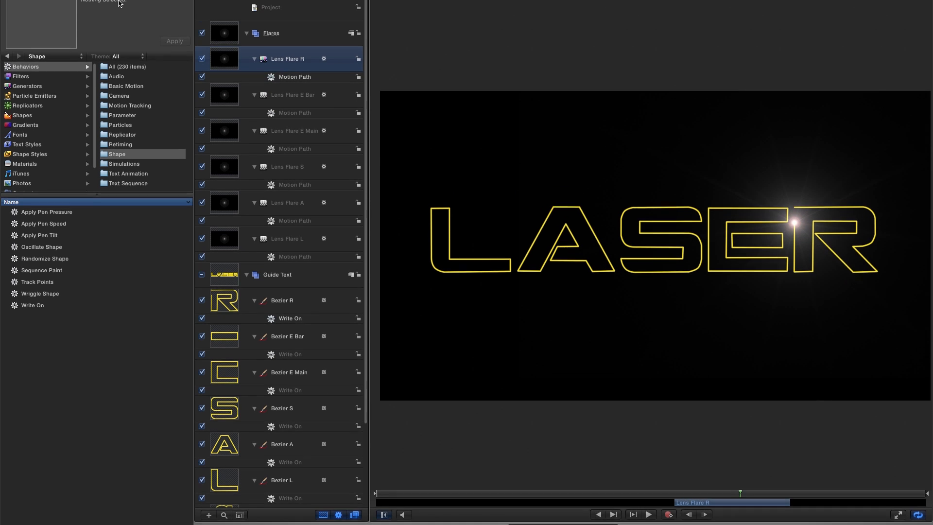
# Add a Fade In/Fade Out behavior to the Lens Flare R layer and set its Fade In Time to 0.
pyautogui.click(120, 101)
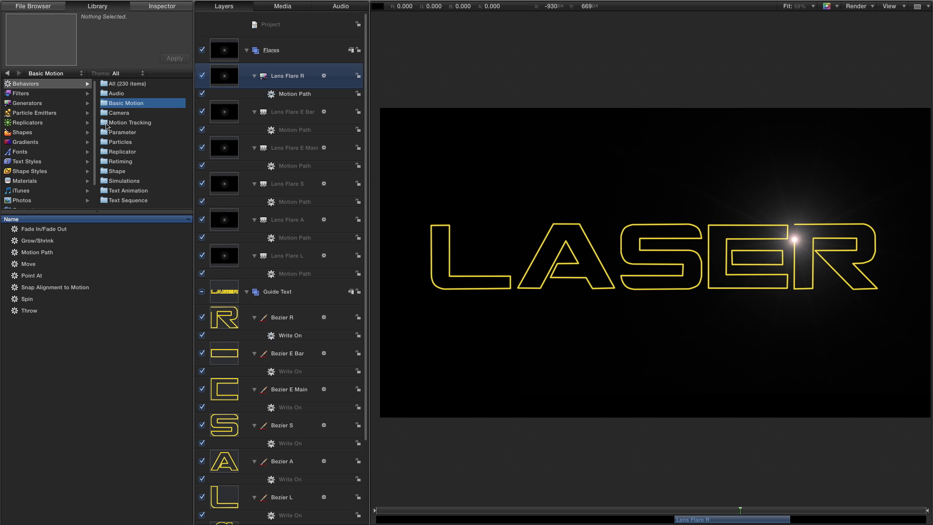
pyautogui.moveTo(13, 231); pyautogui.dragTo(254, 87)
pyautogui.click(165, 7)
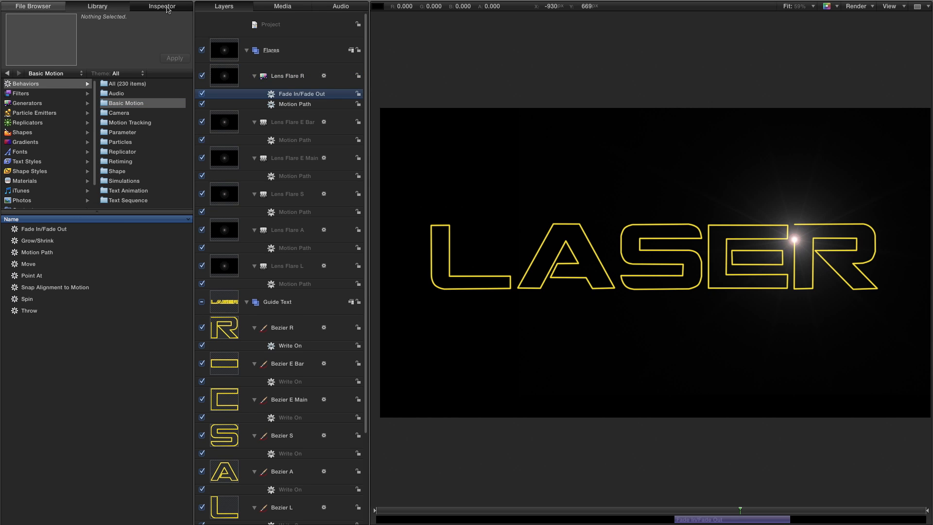
pyautogui.moveTo(85, 108); pyautogui.dragTo(76, 108)
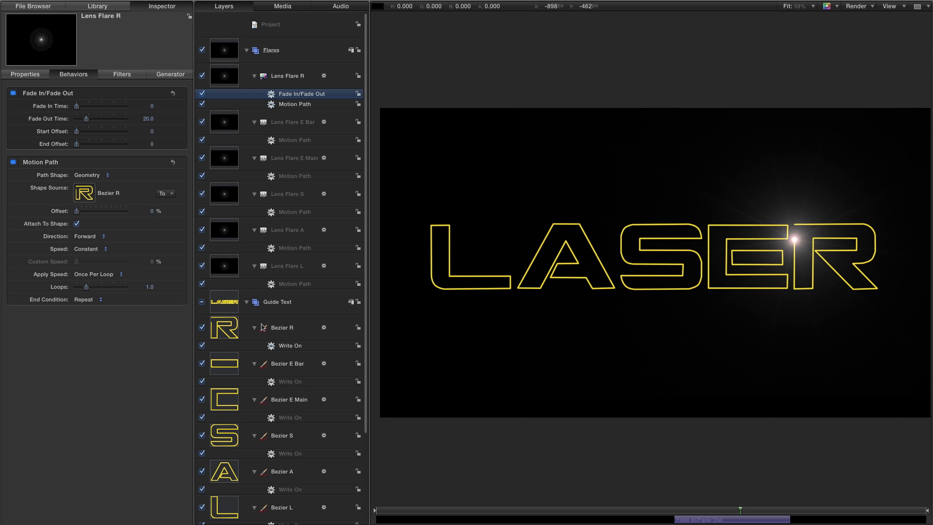
# Play the animation from the first frame and from the S section to check that the flares follow the letter outlines.
pyautogui.moveTo(739, 509)
pyautogui.mouseDown()
pyautogui.moveTo(793, 521)
pyautogui.moveTo(714, 519)
pyautogui.moveTo(793, 521)
pyautogui.moveTo(742, 522)
pyautogui.mouseUp()
pyautogui.press('Home')
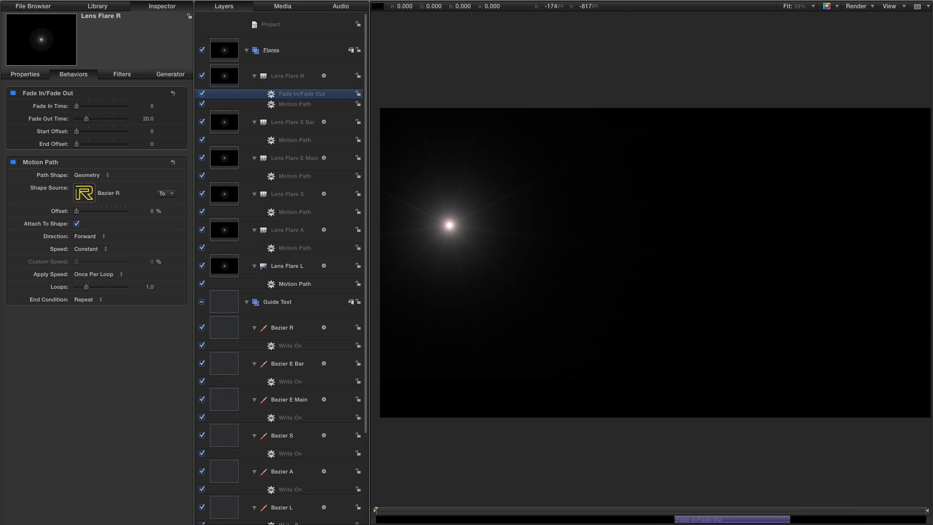
pyautogui.press('space')
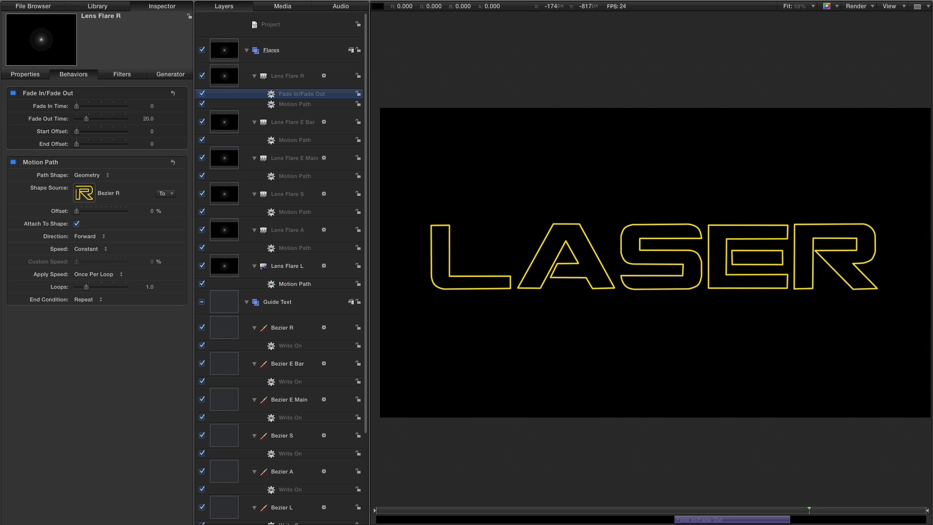
pyautogui.click(605, 510)
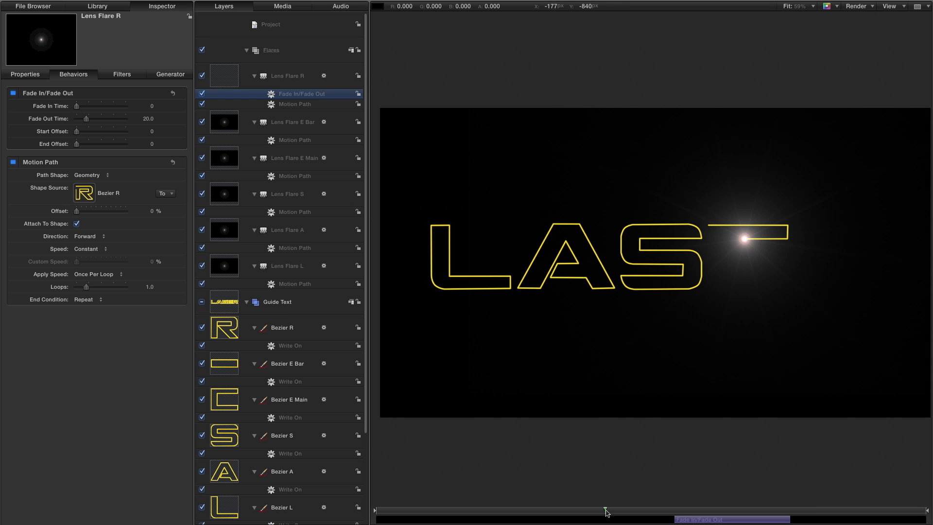
pyautogui.moveTo(606, 513); pyautogui.dragTo(654, 520)
pyautogui.moveTo(727, 523); pyautogui.dragTo(552, 523)
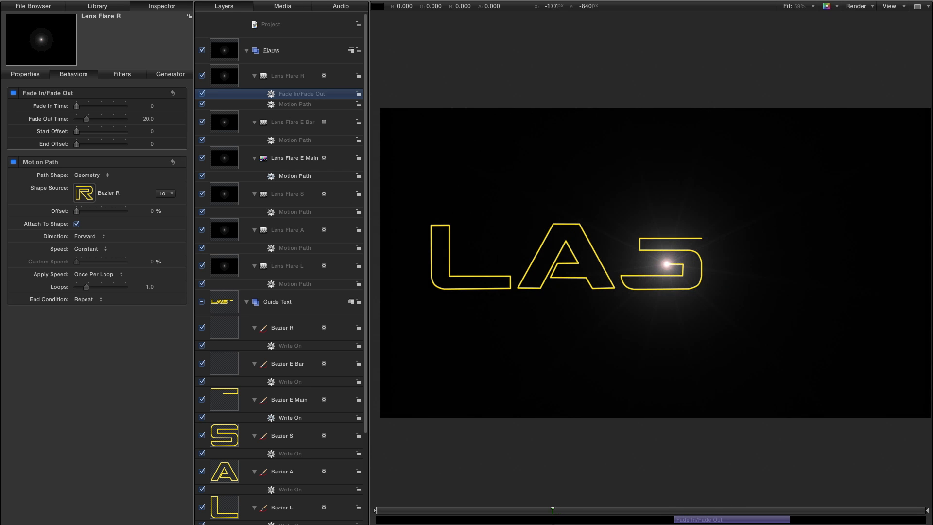
pyautogui.press('space')
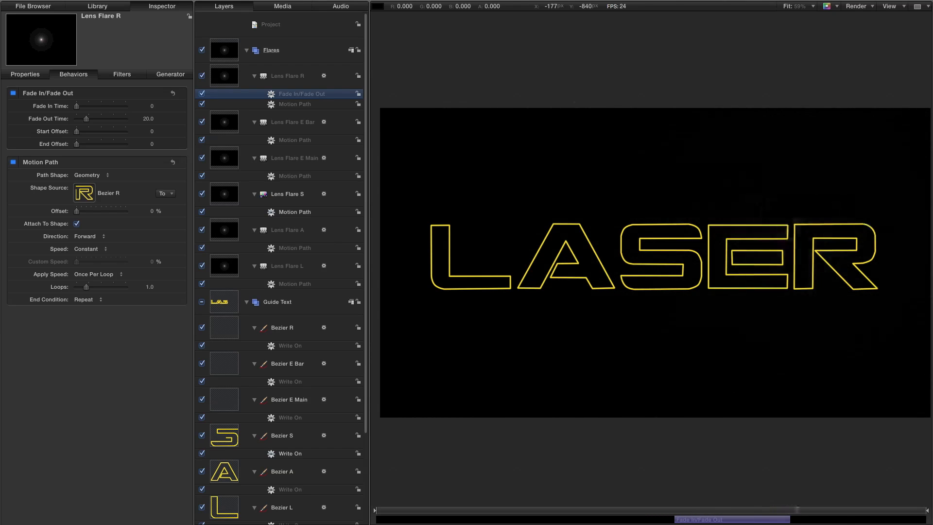
pyautogui.press('space')
pyautogui.moveTo(734, 512); pyautogui.dragTo(376, 512)
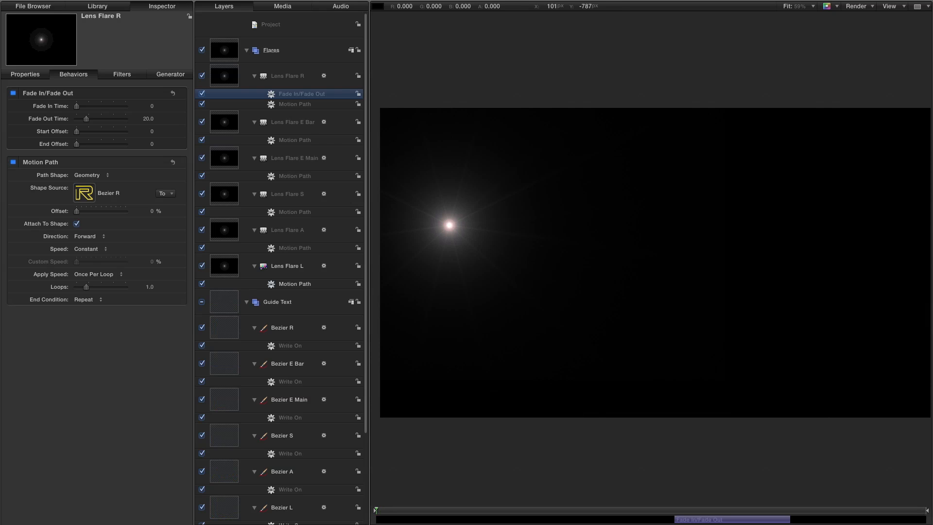
pyautogui.press('space')
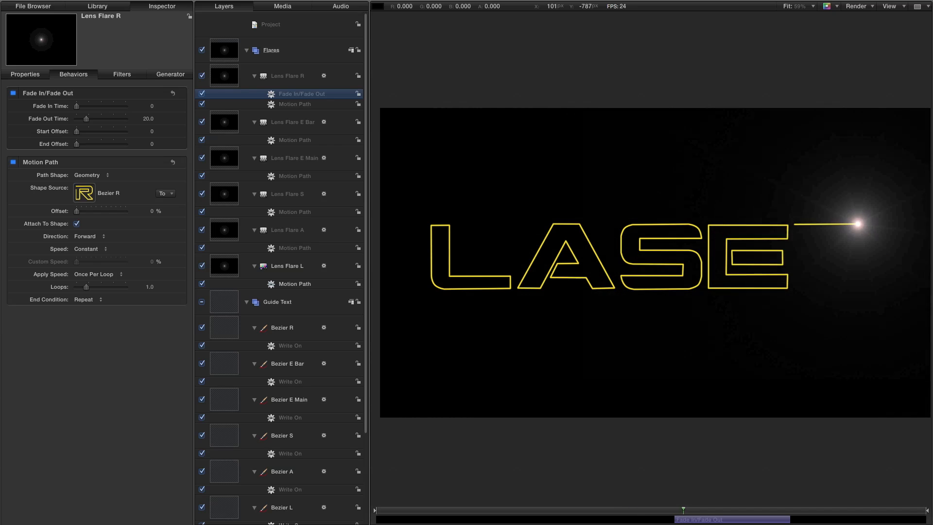
# Replay the E and R sections and scrub the timeline to review the flare transitions and final fade-out.
pyautogui.click(627, 510)
pyautogui.click(598, 511)
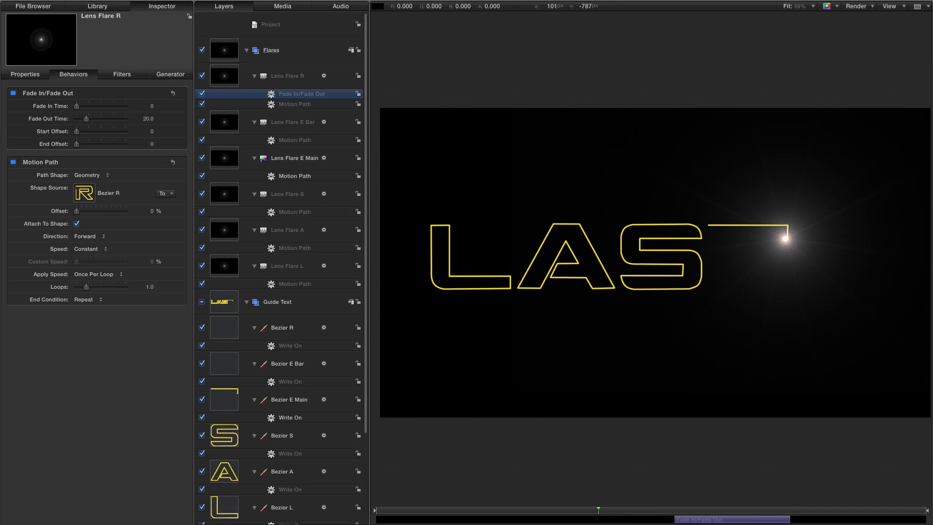
pyautogui.press('space')
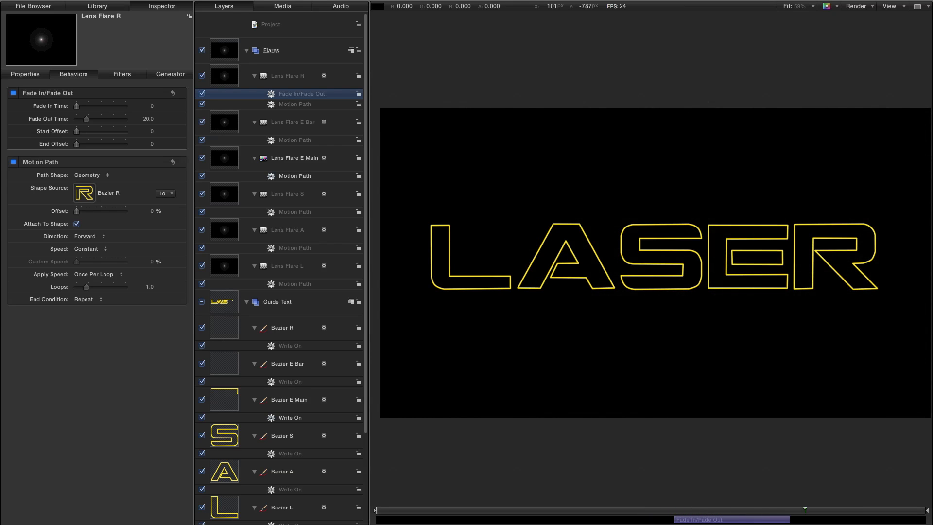
pyautogui.press('space')
pyautogui.click(736, 510)
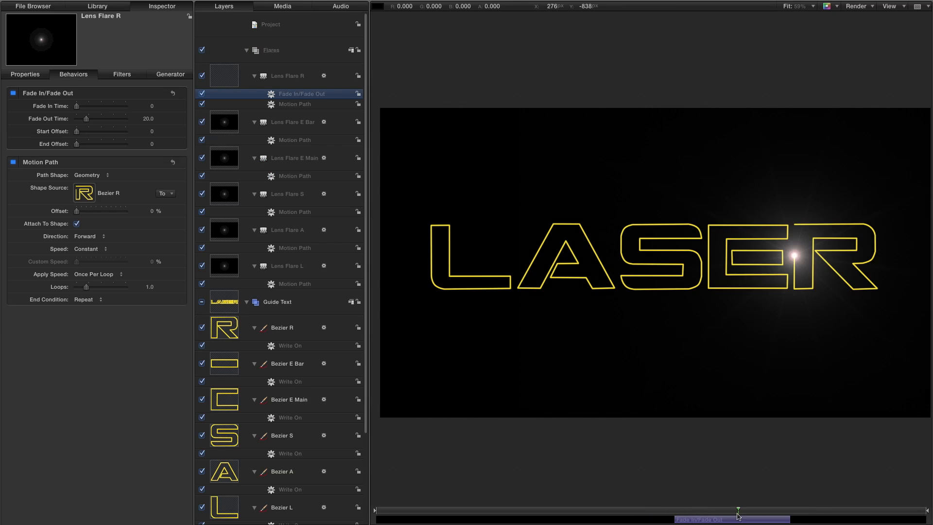
pyautogui.click(700, 511)
pyautogui.moveTo(701, 511); pyautogui.dragTo(573, 511)
pyautogui.moveTo(431, 506); pyautogui.dragTo(728, 524)
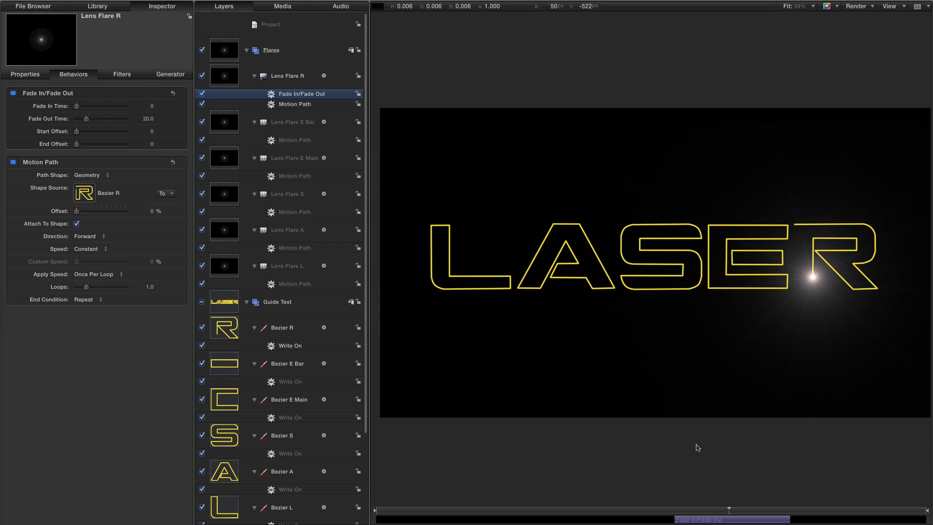
# Collapse the Flares and Guide Text groups and create a new group at the project's top level.
pyautogui.click(246, 50)
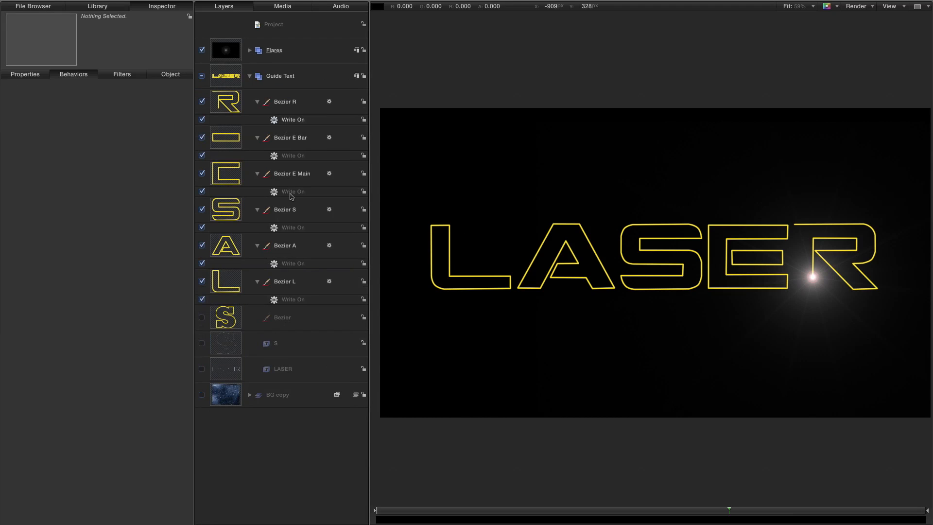
pyautogui.click(249, 77)
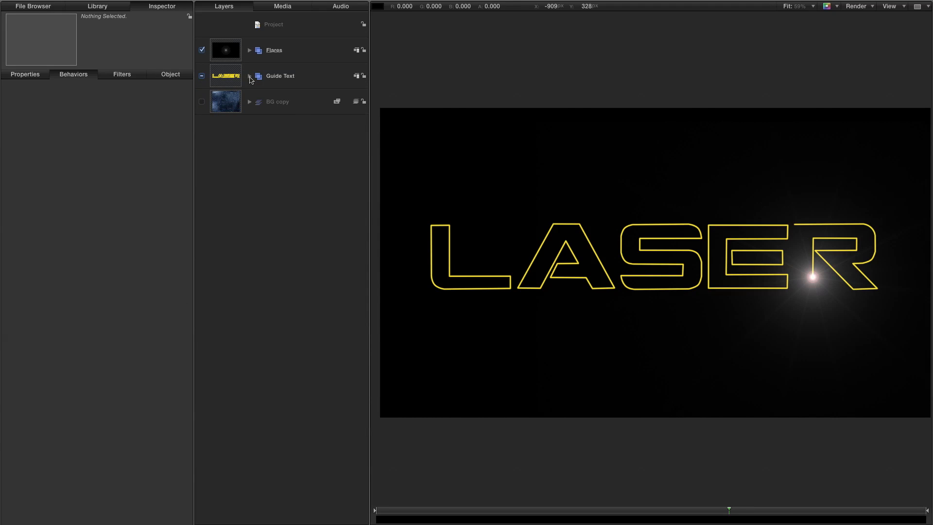
pyautogui.click(281, 26)
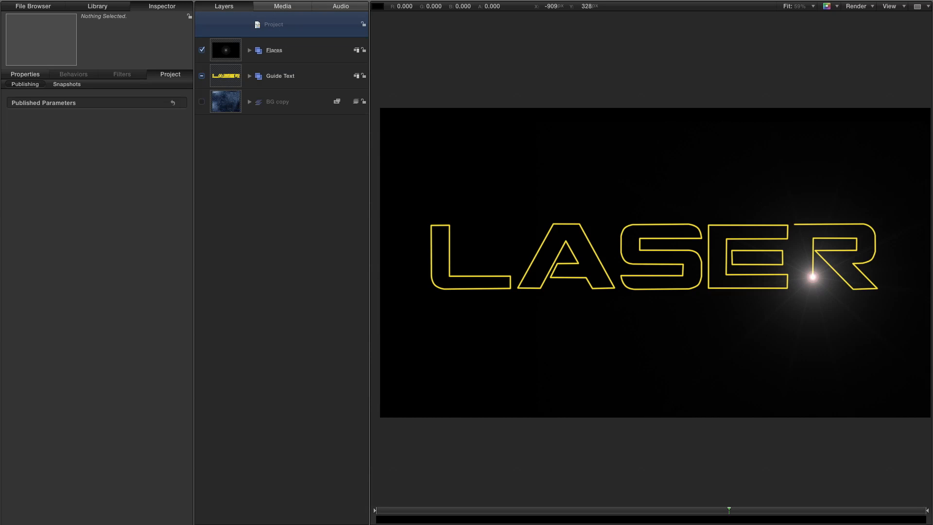
pyautogui.click(134, 1)
pyautogui.click(138, 8)
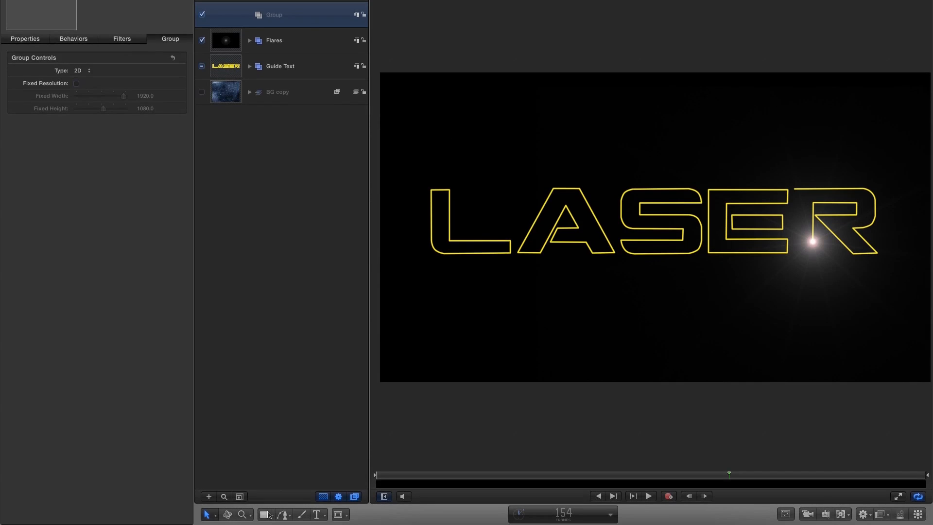
# Choose the Circle tool and set it to a white fill with no outline.
pyautogui.click(268, 514)
pyautogui.click(284, 477)
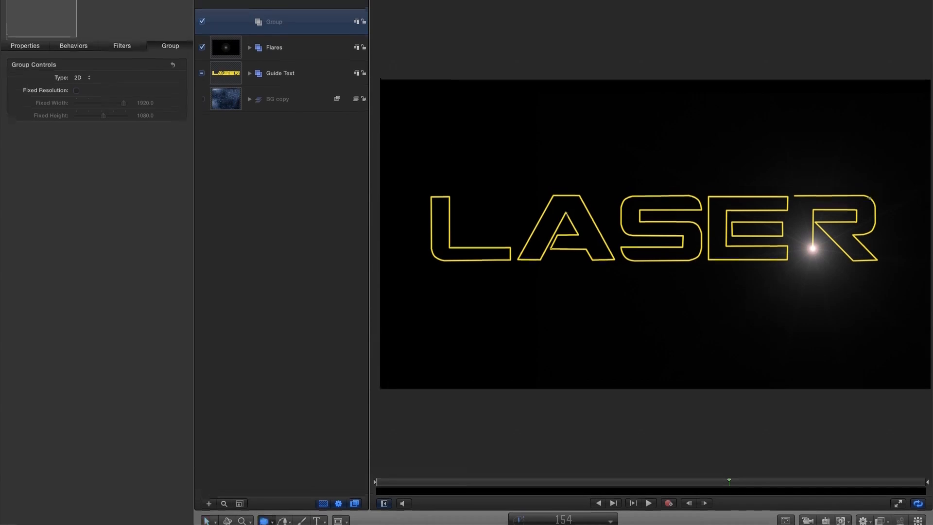
pyautogui.click(255, 5)
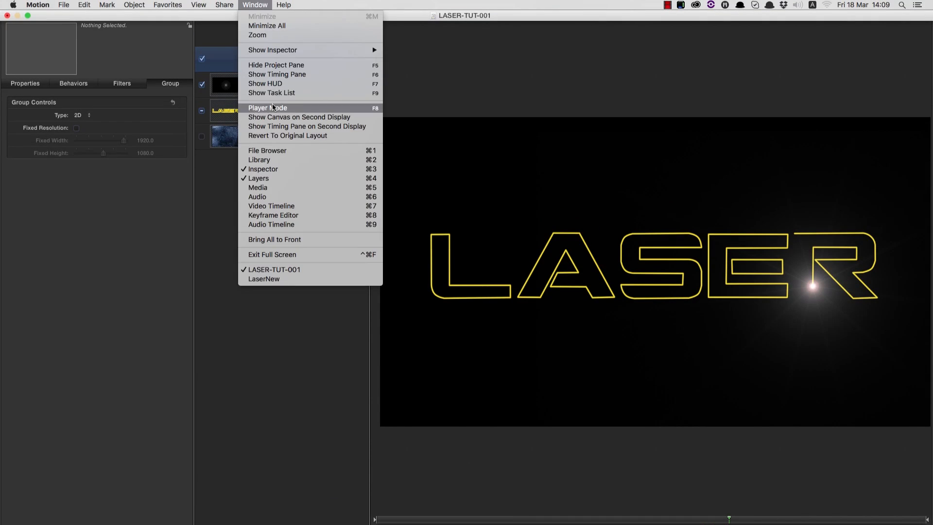
pyautogui.click(275, 84)
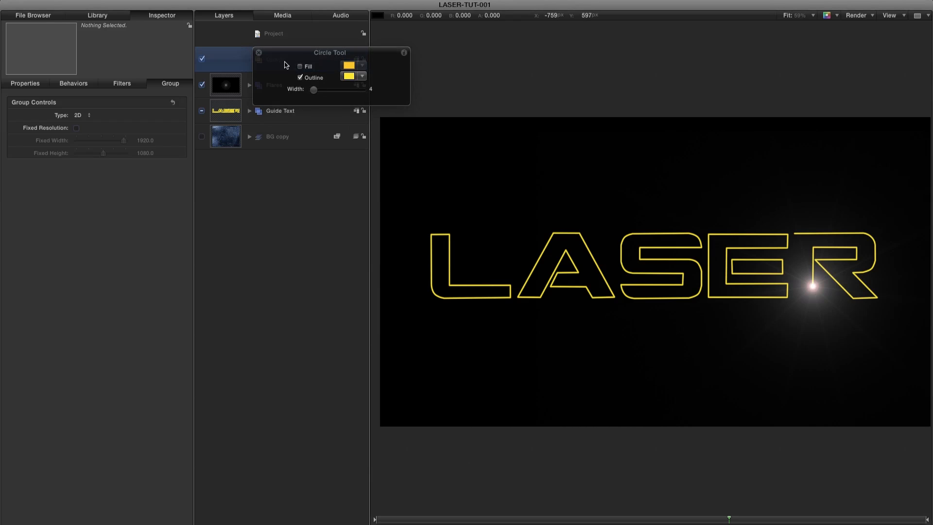
pyautogui.click(300, 67)
pyautogui.click(300, 78)
pyautogui.click(349, 66)
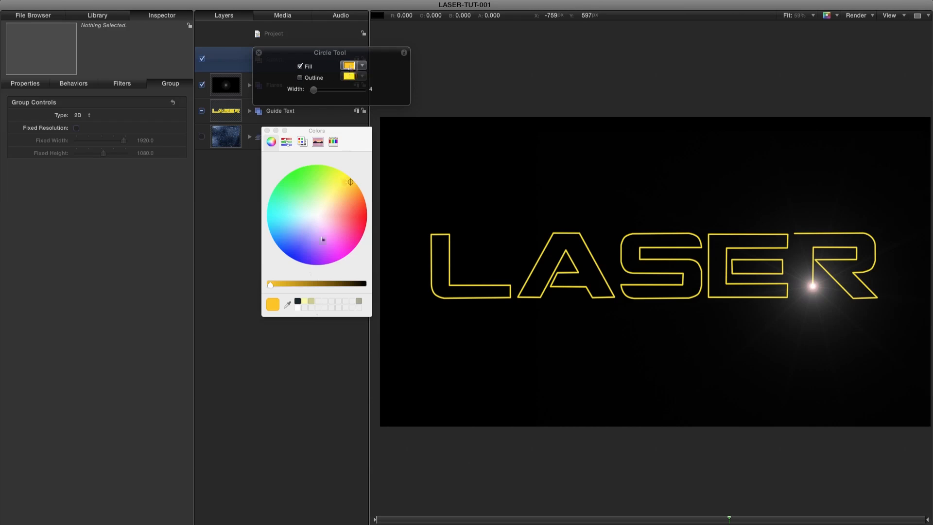
pyautogui.click(297, 308)
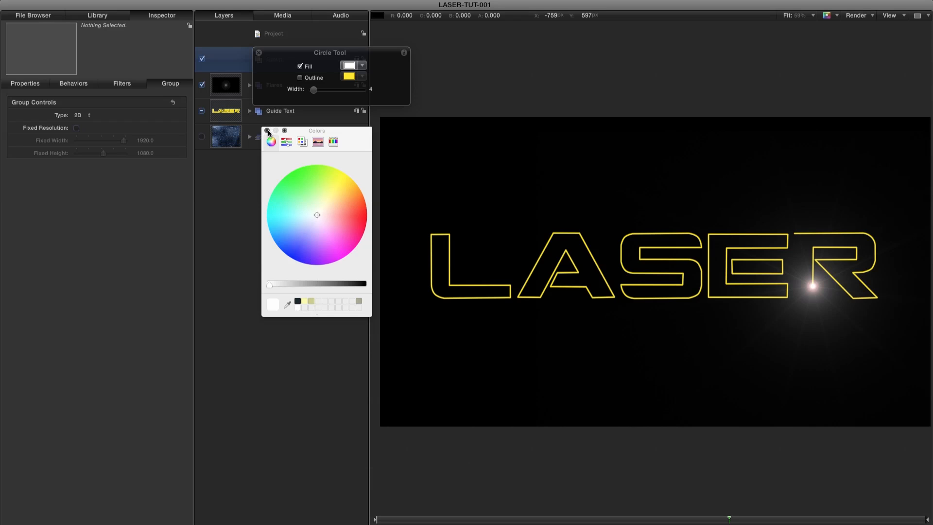
pyautogui.click(267, 131)
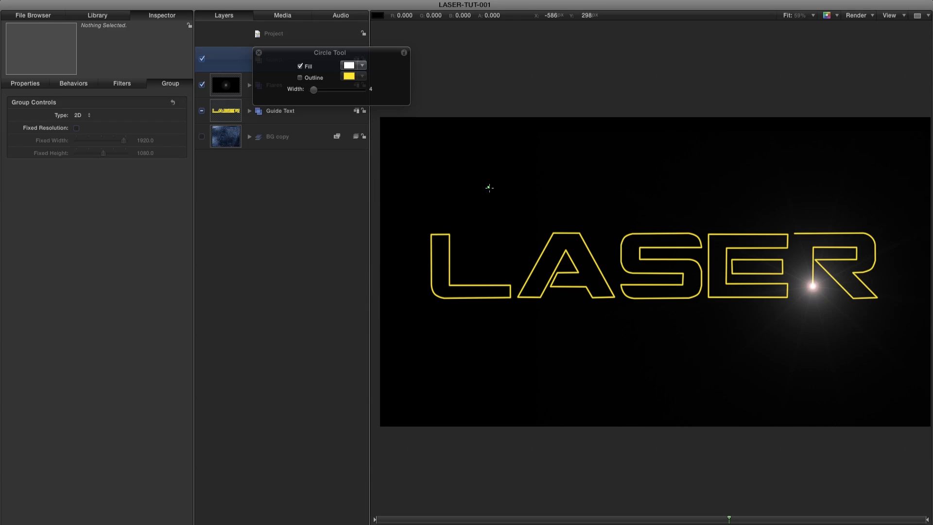
# Draw a small circle with a radius of about 6.5 in the new group and reset its transform to center it.
pyautogui.moveTo(489, 188); pyautogui.dragTo(492, 190)
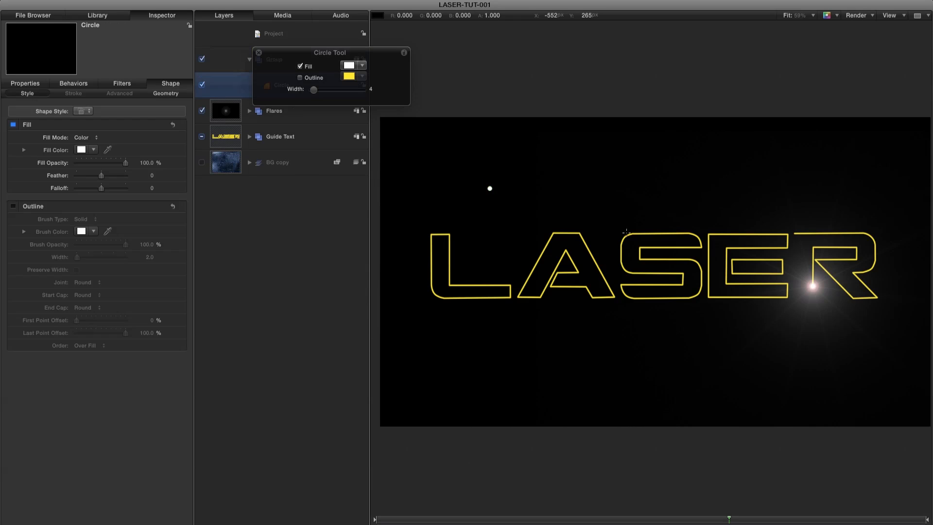
pyautogui.click(258, 53)
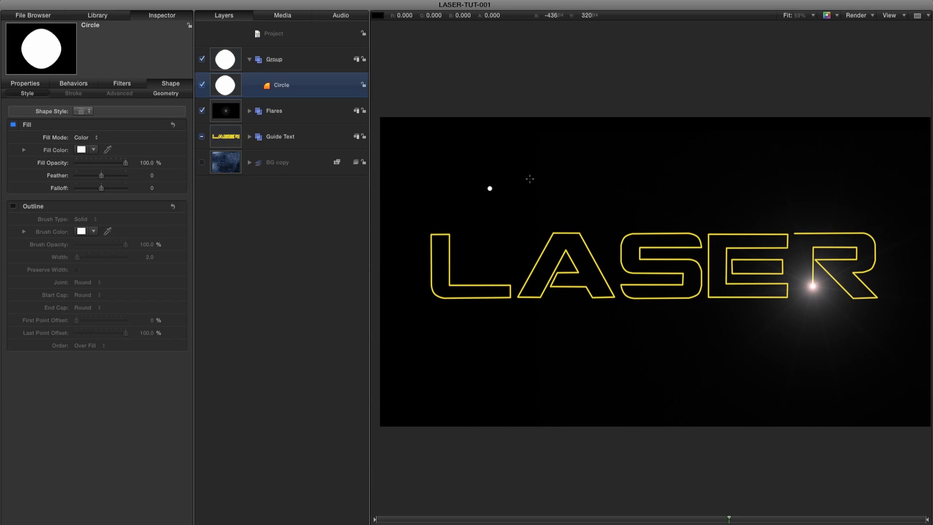
pyautogui.click(165, 93)
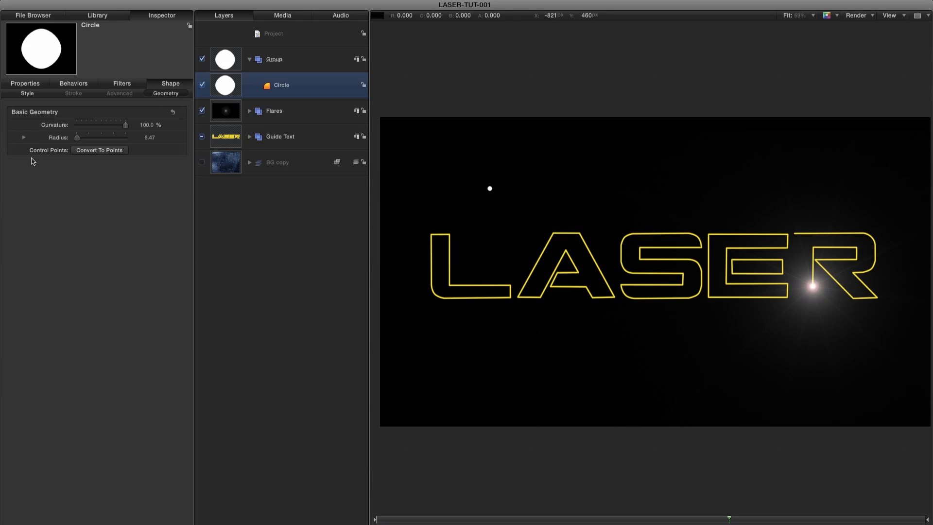
pyautogui.click(23, 84)
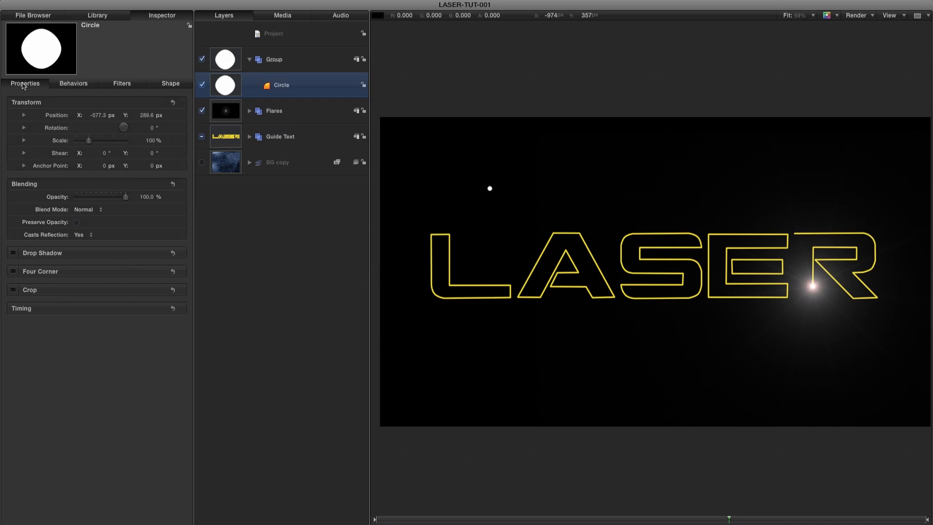
pyautogui.click(202, 110)
pyautogui.click(173, 102)
# Replicate the small white circle and arrange the copies in a Line shape with 100 points.
pyautogui.click(135, 5)
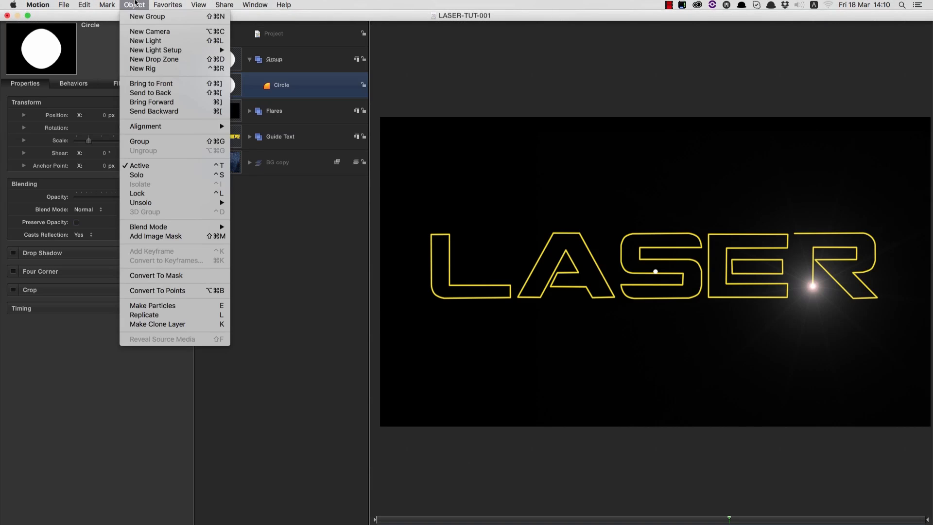
pyautogui.click(189, 318)
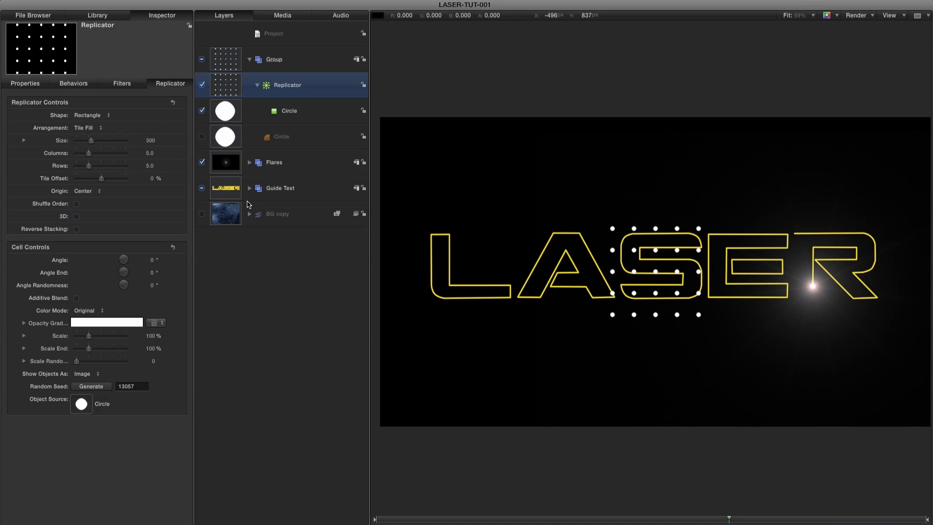
pyautogui.click(95, 118)
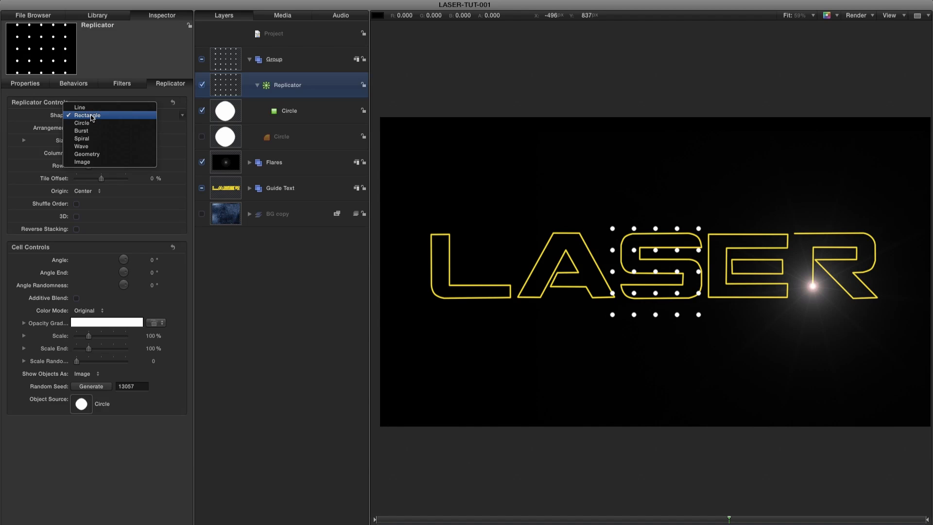
pyautogui.click(90, 110)
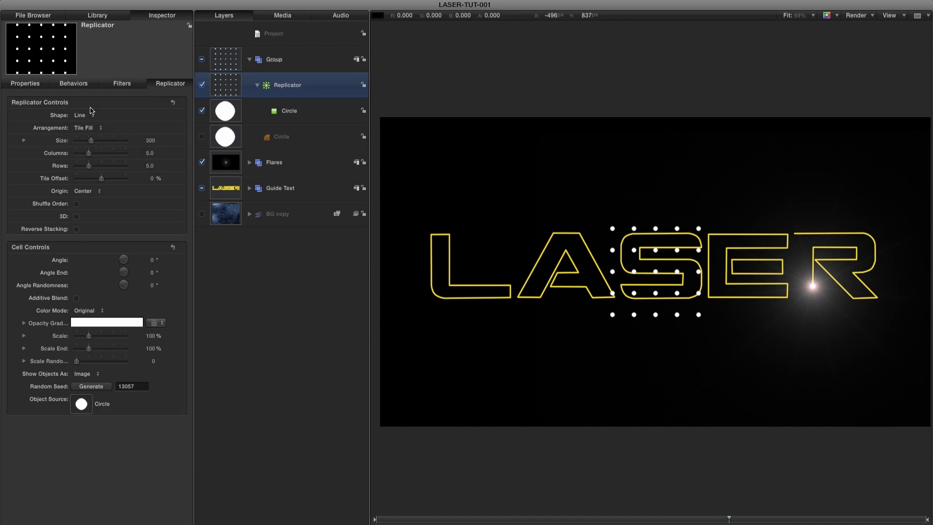
pyautogui.click(150, 153)
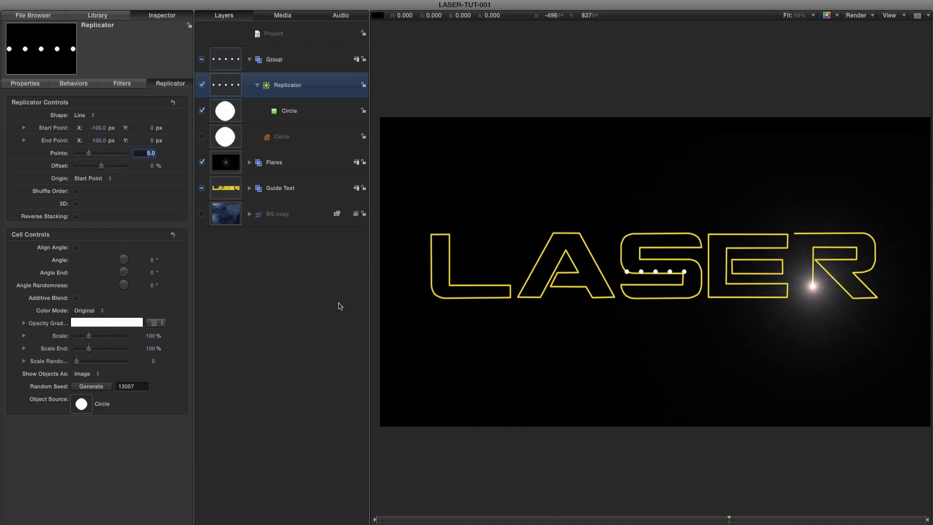
pyautogui.write('100')
pyautogui.press('Return')
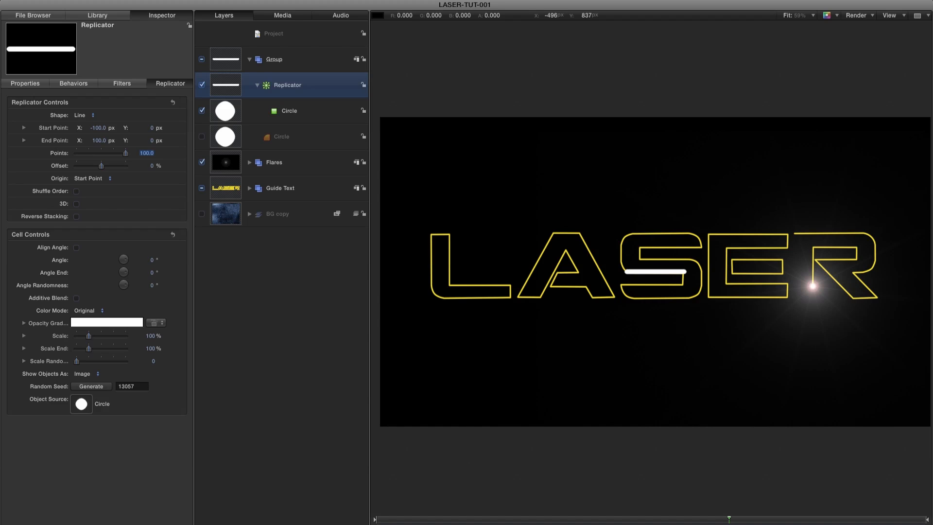
# Set the line replicator's start point to X 0 and Y -540 px.
pyautogui.click(99, 128)
pyautogui.write('0')
pyautogui.press('Return')
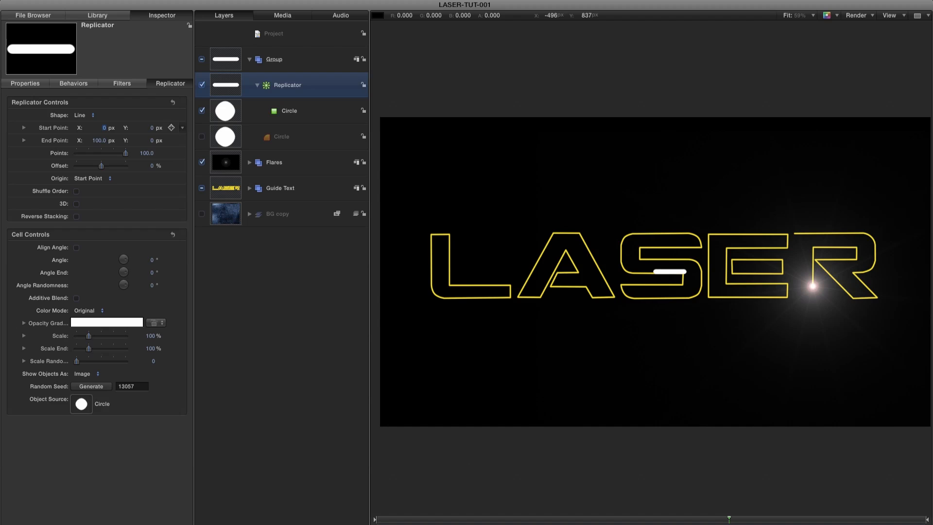
pyautogui.click(151, 129)
pyautogui.write('-540')
pyautogui.press('Return')
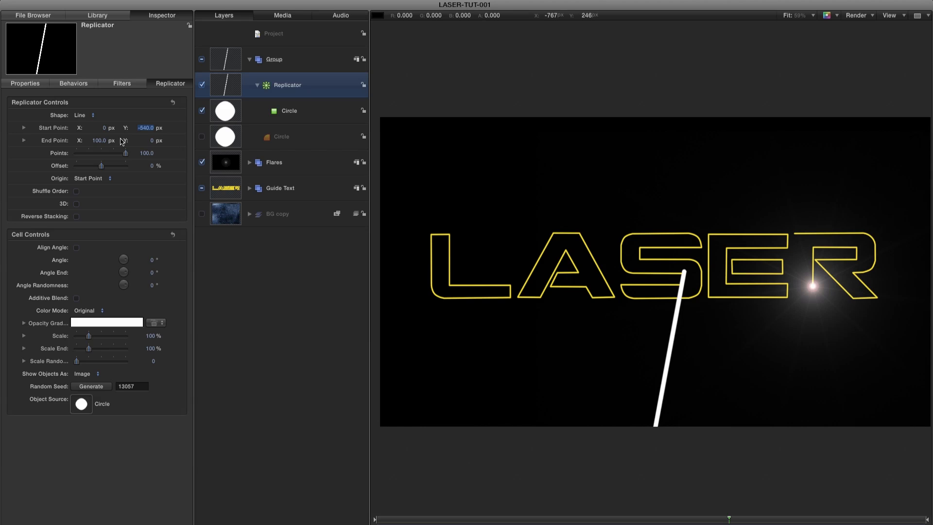
# Set the replicator's end point X to 0 px and enable its 3D option.
pyautogui.click(100, 140)
pyautogui.write('0')
pyautogui.press('Return')
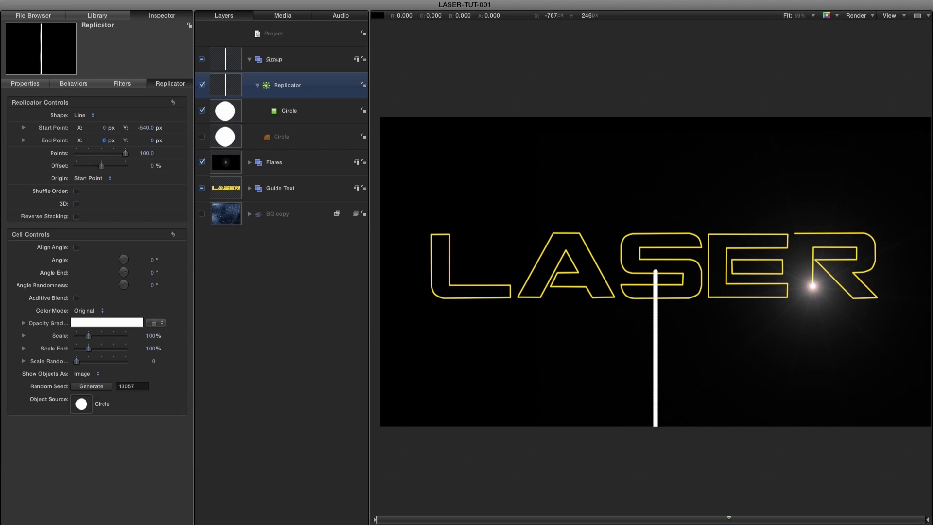
pyautogui.click(76, 204)
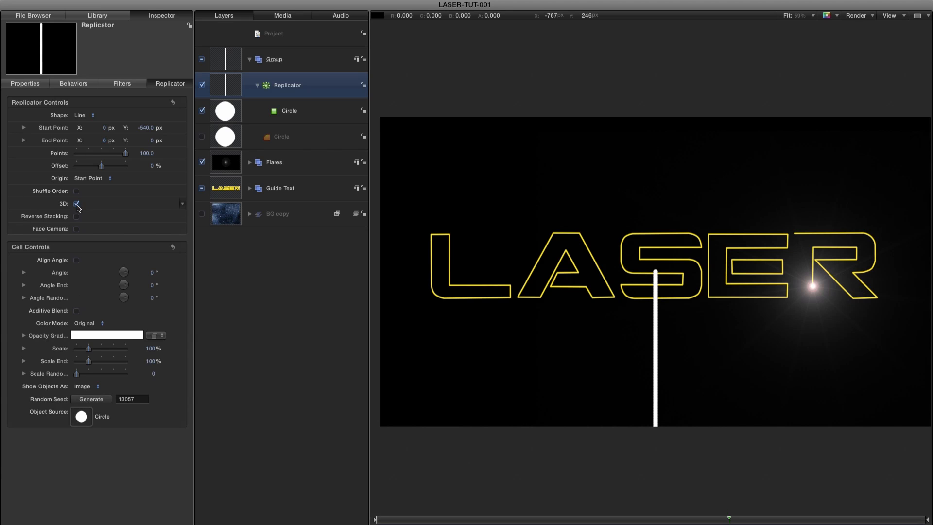
# Add a Link parameter behavior to the replicator's End Point.
pyautogui.click(52, 141)
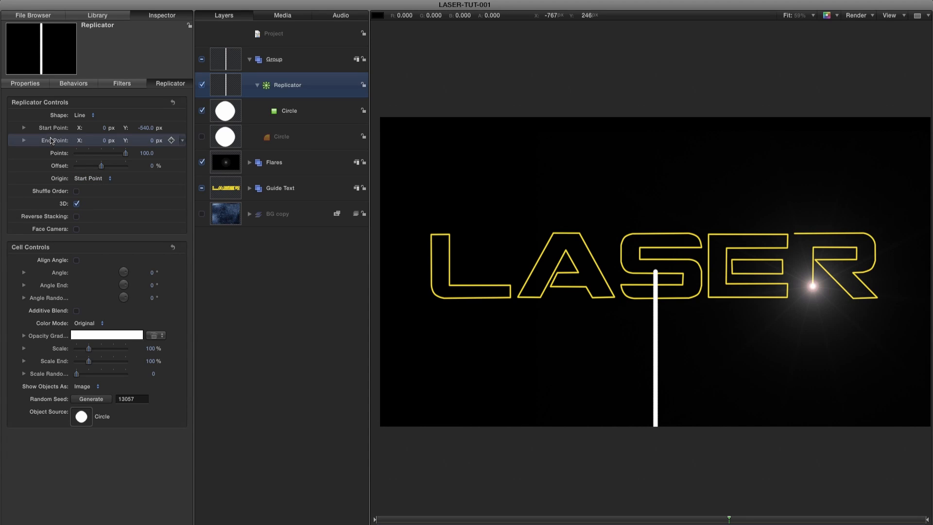
pyautogui.rightClick(52, 141)
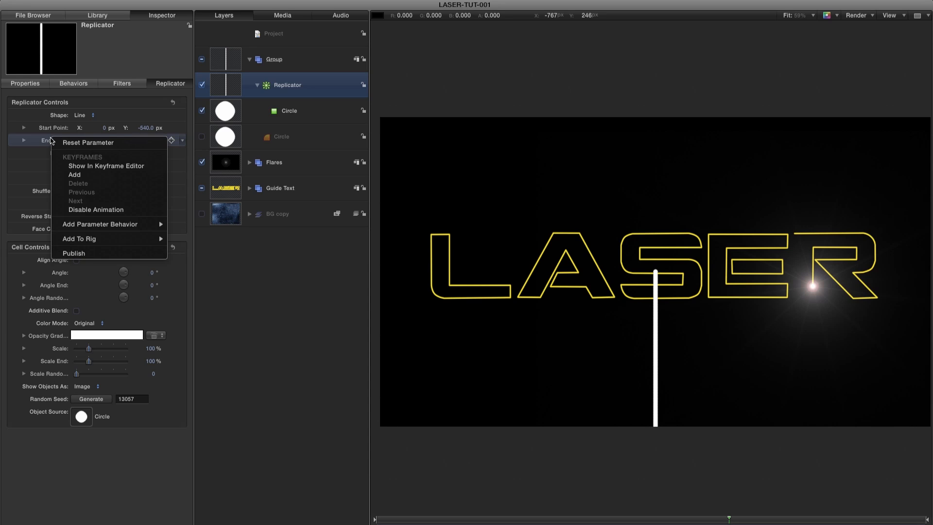
pyautogui.moveTo(94, 228)
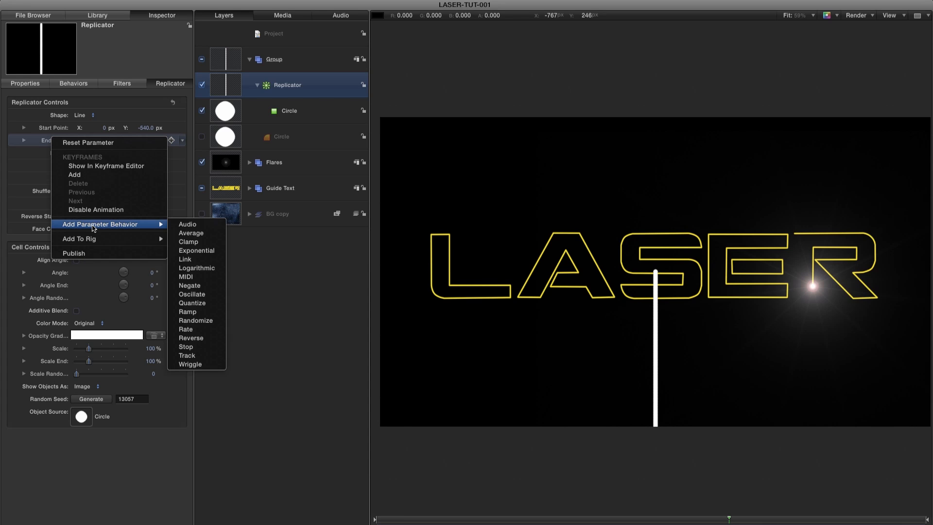
pyautogui.click(198, 262)
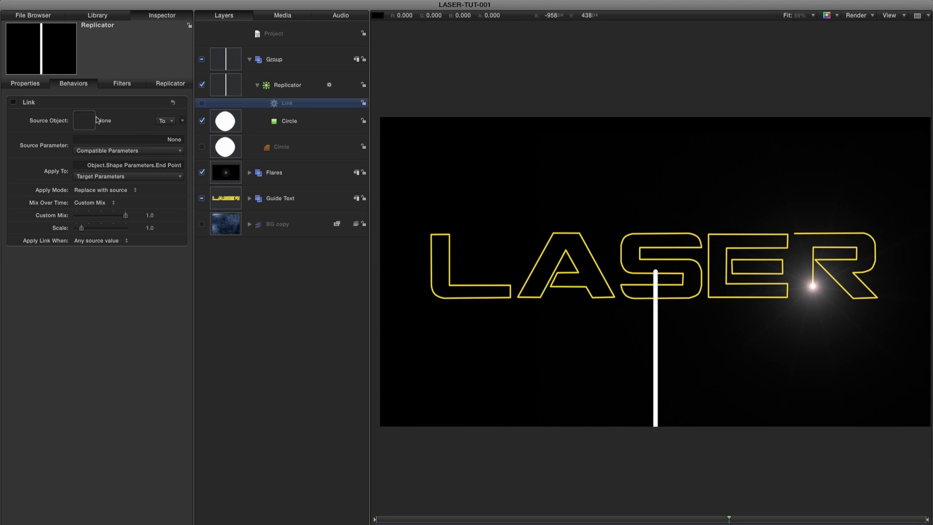
# Link the end point to Lens Flare L, using all axes of its transform Position as the source parameter.
pyautogui.click(250, 173)
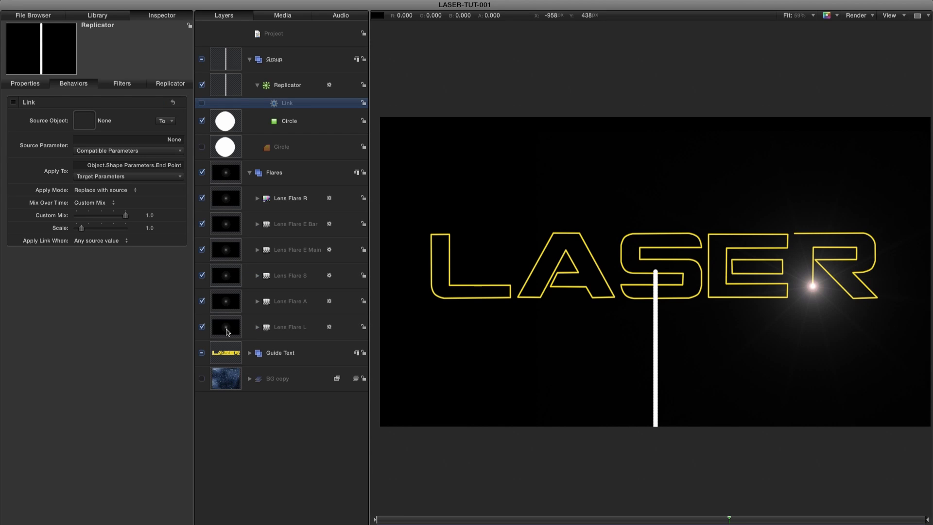
pyautogui.moveTo(226, 332); pyautogui.dragTo(80, 120)
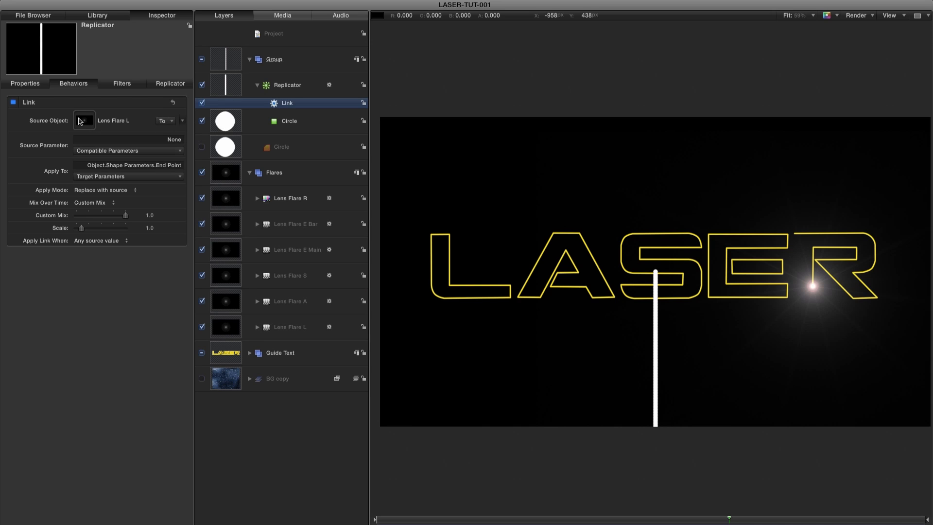
pyautogui.click(125, 150)
pyautogui.moveTo(89, 164)
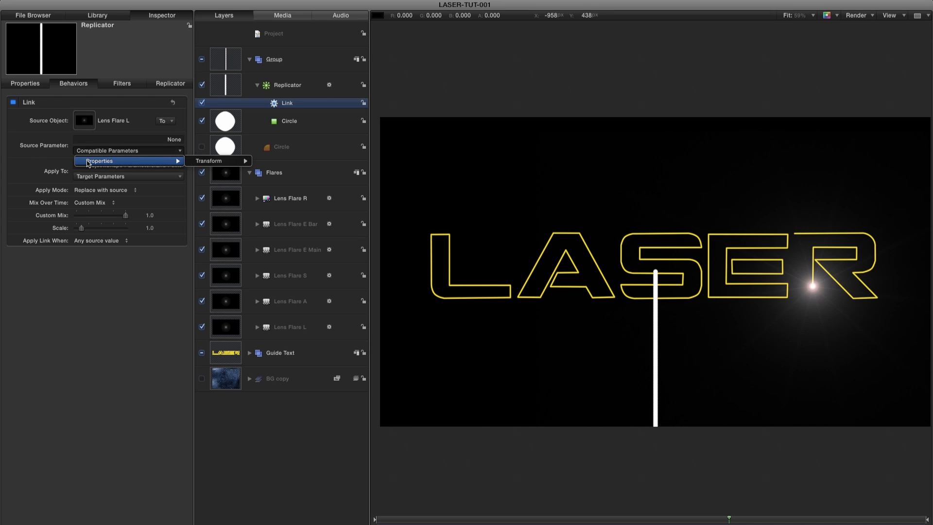
pyautogui.moveTo(214, 161)
pyautogui.moveTo(286, 160)
pyautogui.click(342, 160)
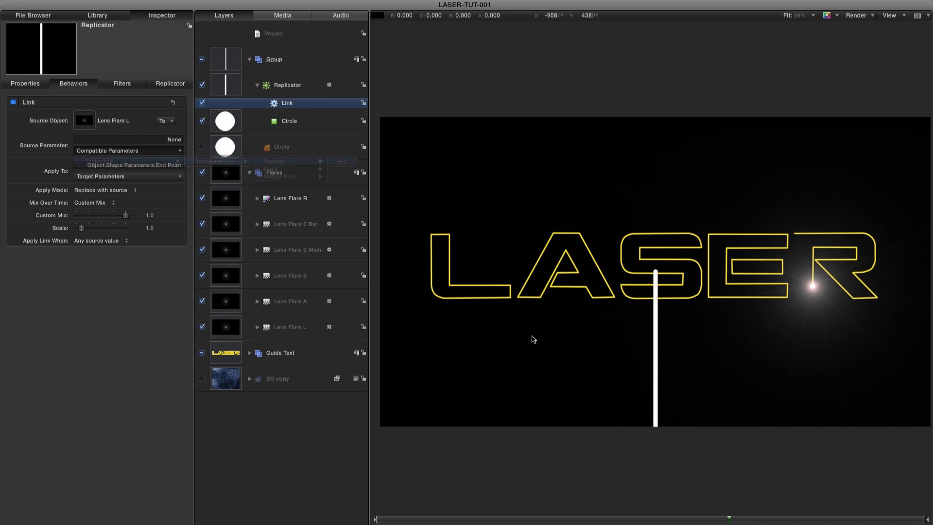
# Play the animation from the start and scrub the L-to-A section to check how the beam follows Lens Flare L.
pyautogui.press('Home')
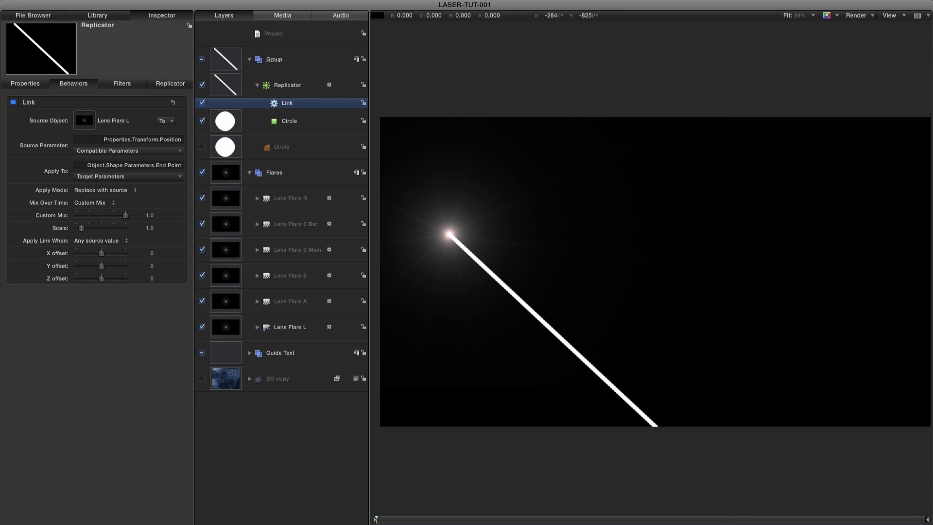
pyautogui.press('space')
pyautogui.press('space')
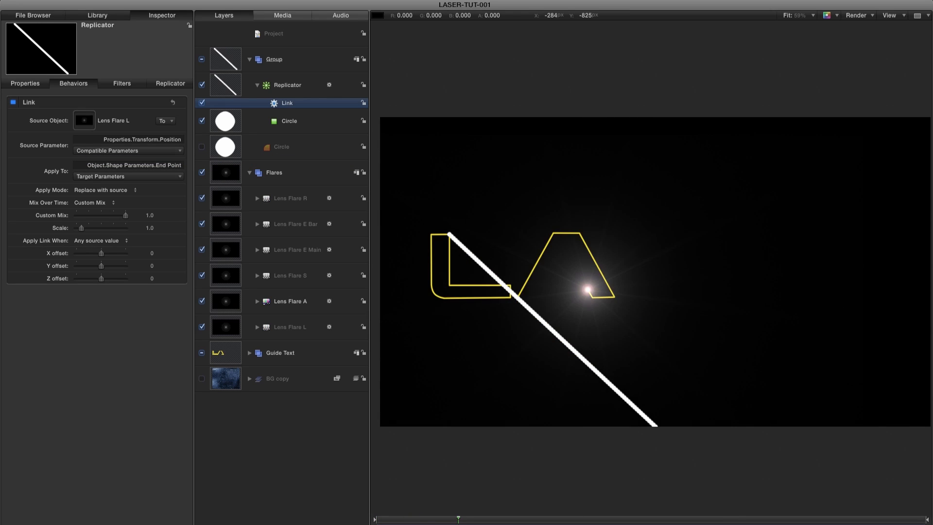
pyautogui.press('Home')
pyautogui.press('space')
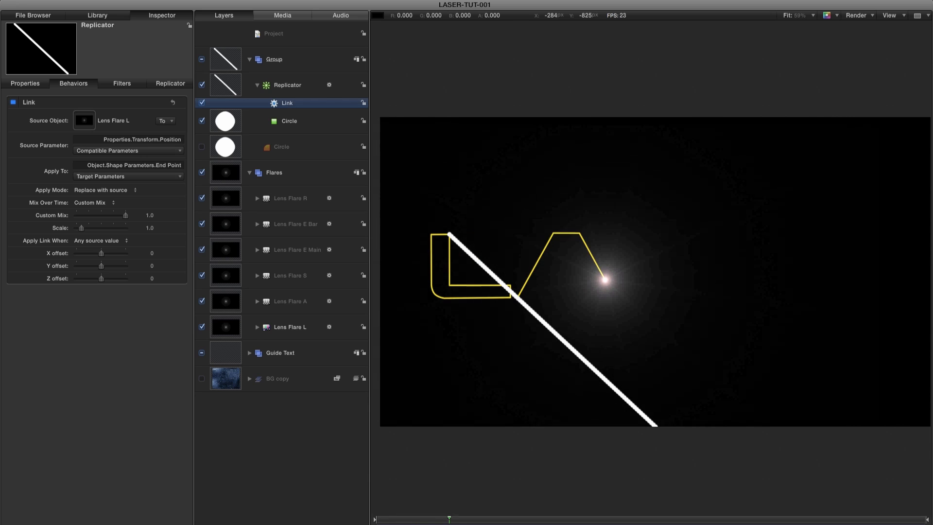
pyautogui.moveTo(458, 519)
pyautogui.mouseDown()
pyautogui.moveTo(390, 520)
pyautogui.moveTo(421, 521)
pyautogui.mouseUp()
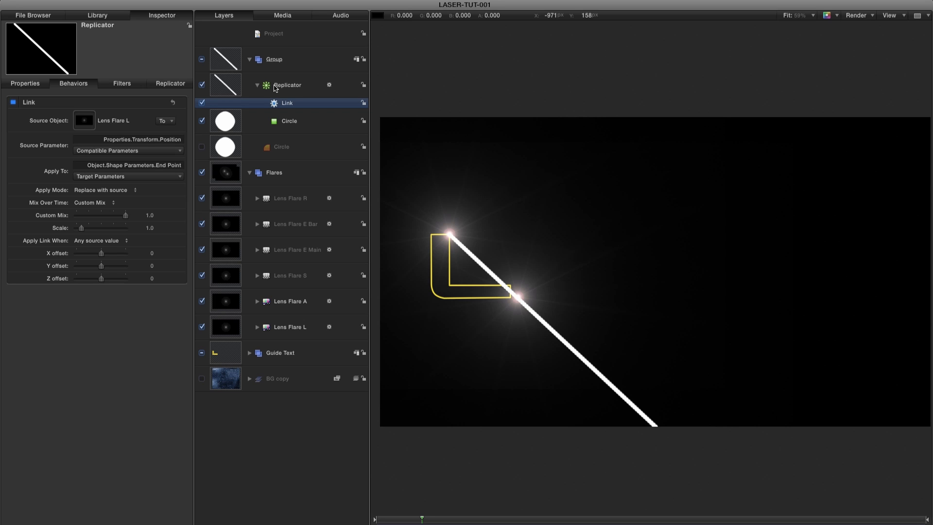
# Set the replicator's cell Scale to 50% to thin the beam.
pyautogui.click(236, 87)
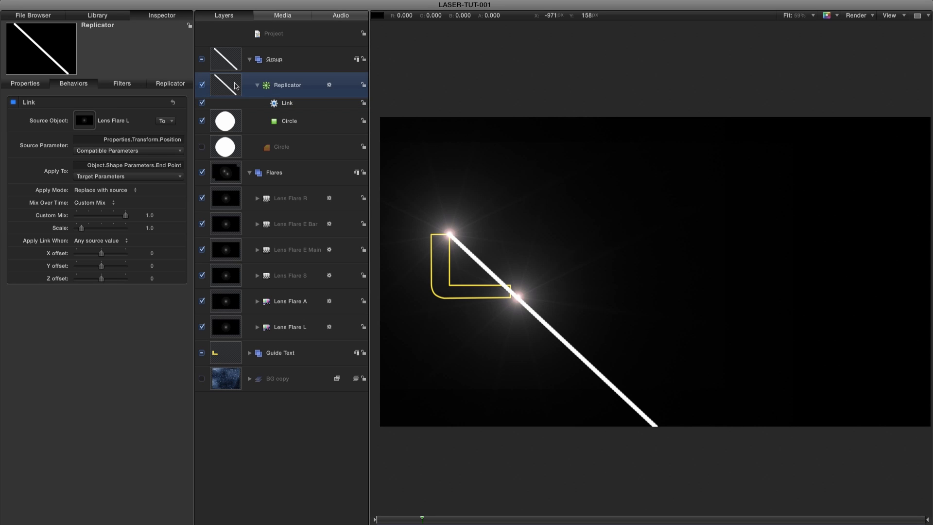
pyautogui.click(178, 85)
pyautogui.click(150, 349)
pyautogui.write('50')
pyautogui.press('Return')
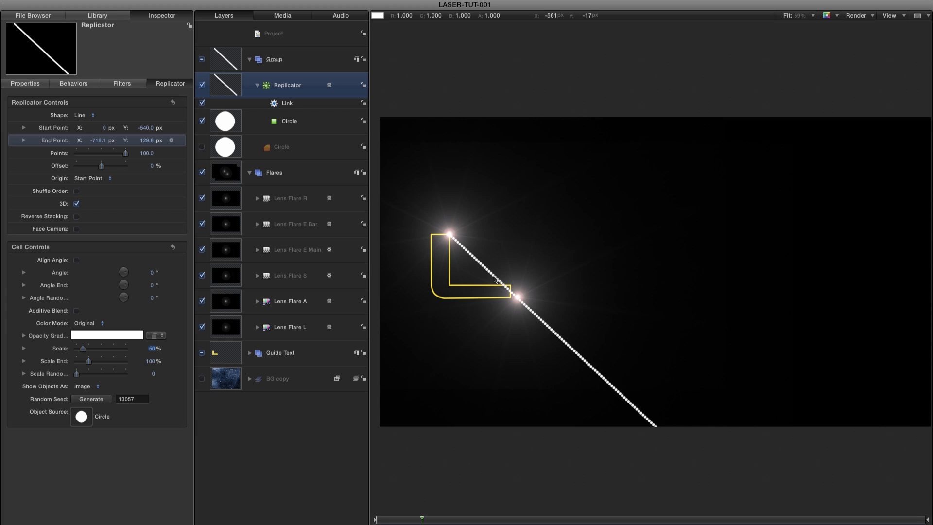
# Try 200 points on the line replicator and settle on 150.
pyautogui.click(148, 153)
pyautogui.write('200')
pyautogui.press('Return')
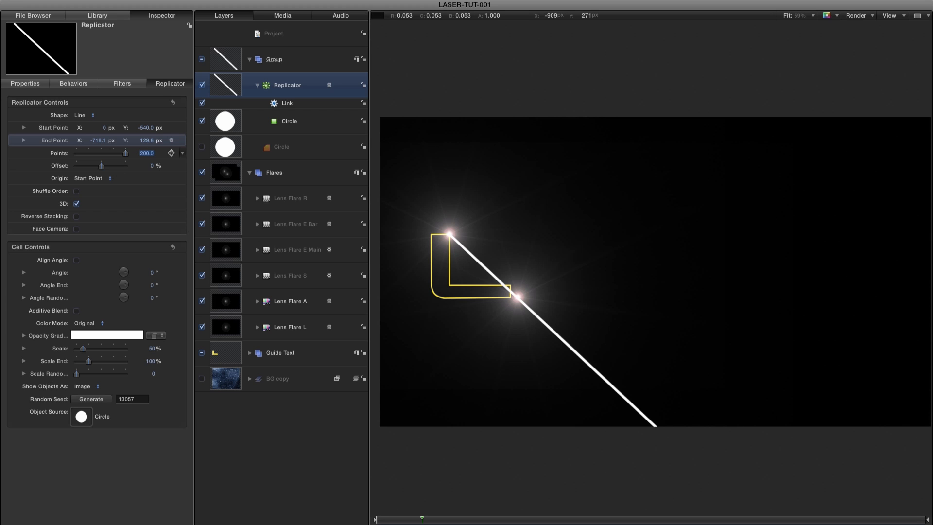
pyautogui.write('150')
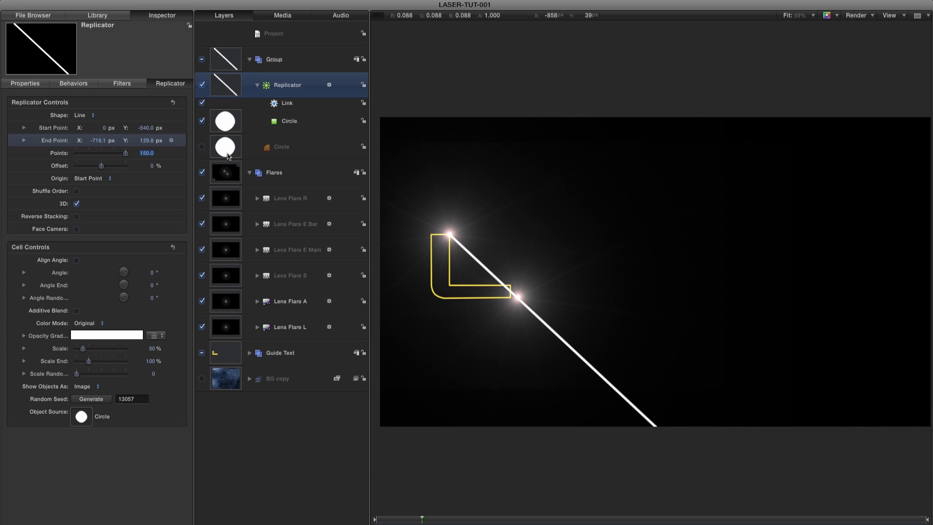
# Set the line replicator to 175 points and play the animation from the start to check the beam.
pyautogui.write('175')
pyautogui.press('Return')
pyautogui.moveTo(422, 519); pyautogui.dragTo(376, 519)
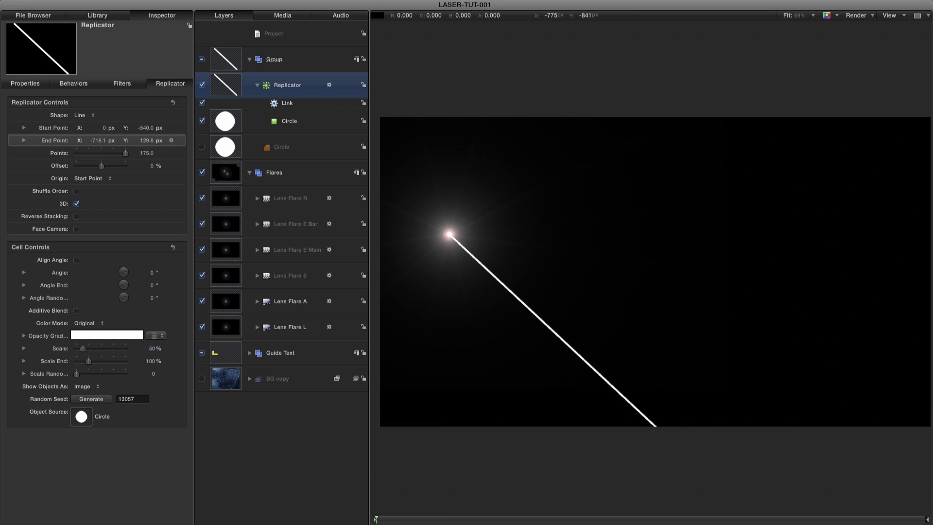
pyautogui.press('space')
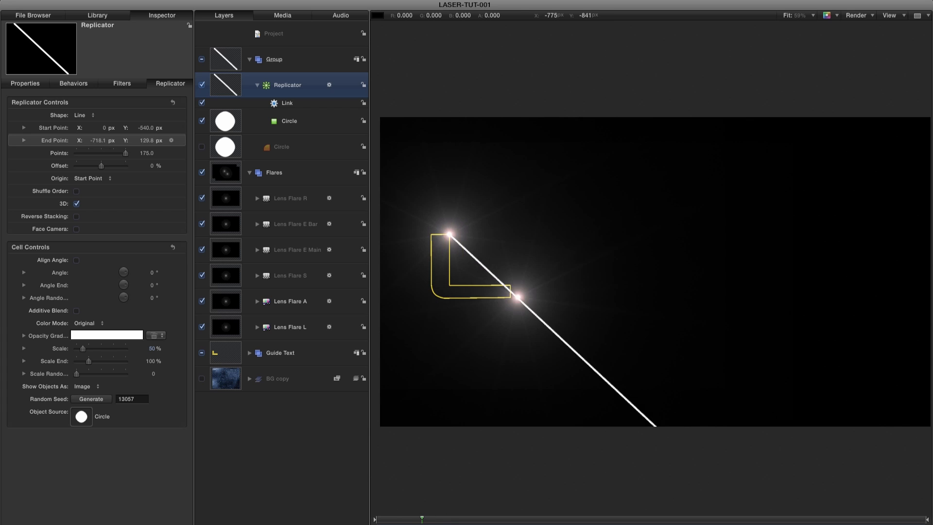
# Duplicate the replicator's Link behavior five times to have one for each lens flare.
pyautogui.click(278, 104)
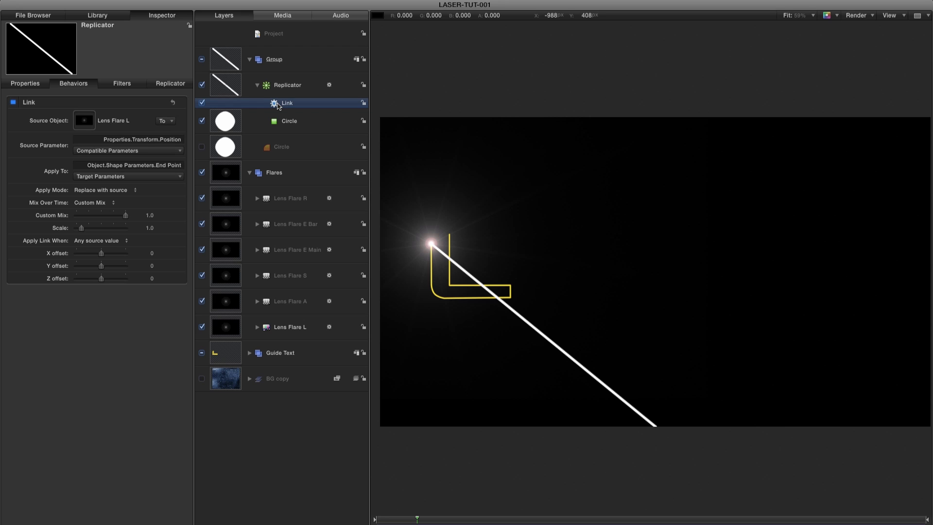
pyautogui.rightClick(278, 106)
pyautogui.press('Escape')
pyautogui.rightClick(289, 100)
pyautogui.click(313, 131)
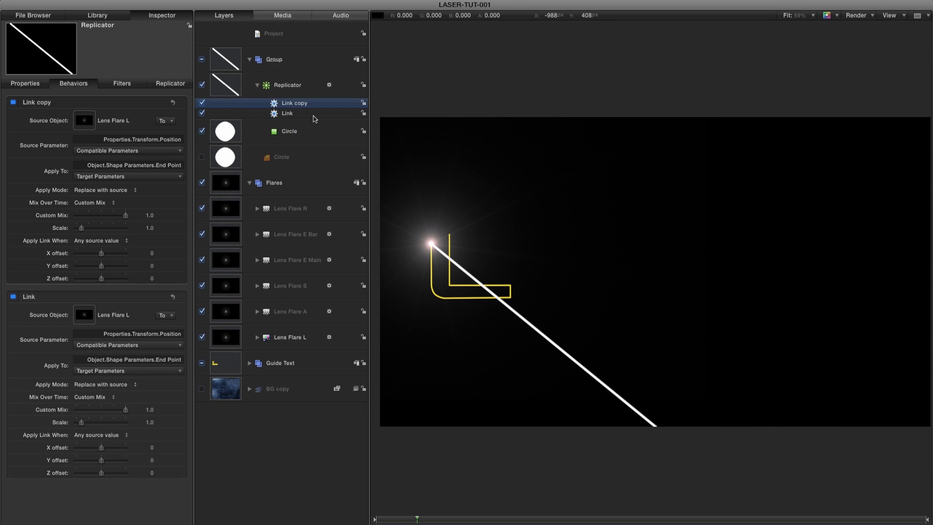
pyautogui.rightClick(296, 103)
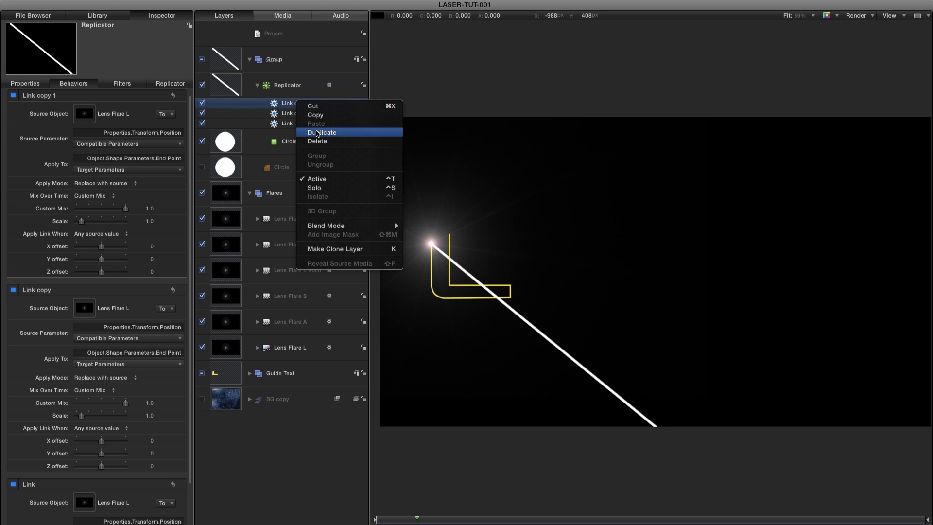
pyautogui.click(316, 131)
pyautogui.rightClick(296, 102)
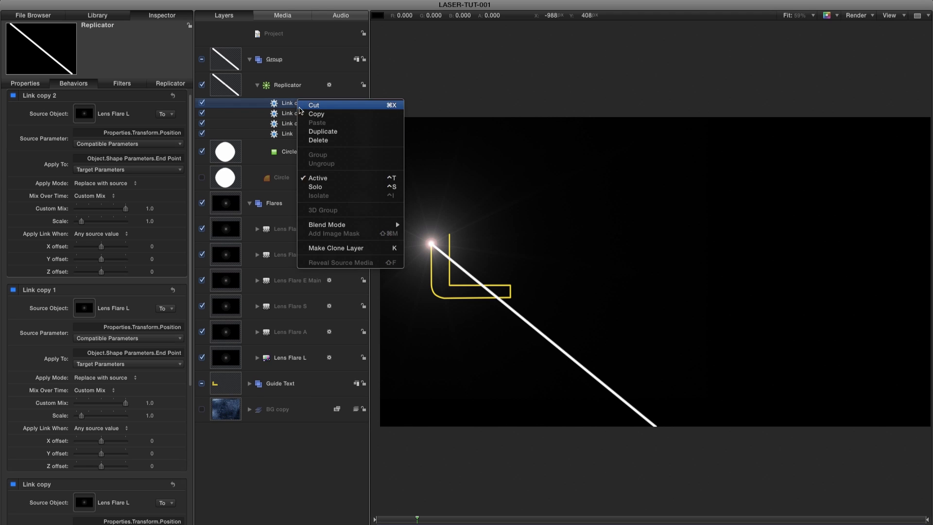
pyautogui.click(315, 133)
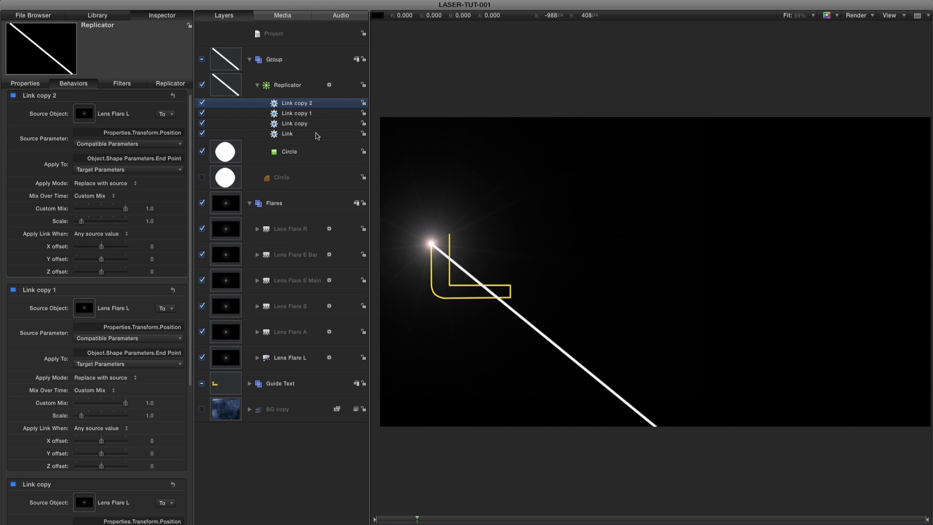
pyautogui.rightClick(301, 102)
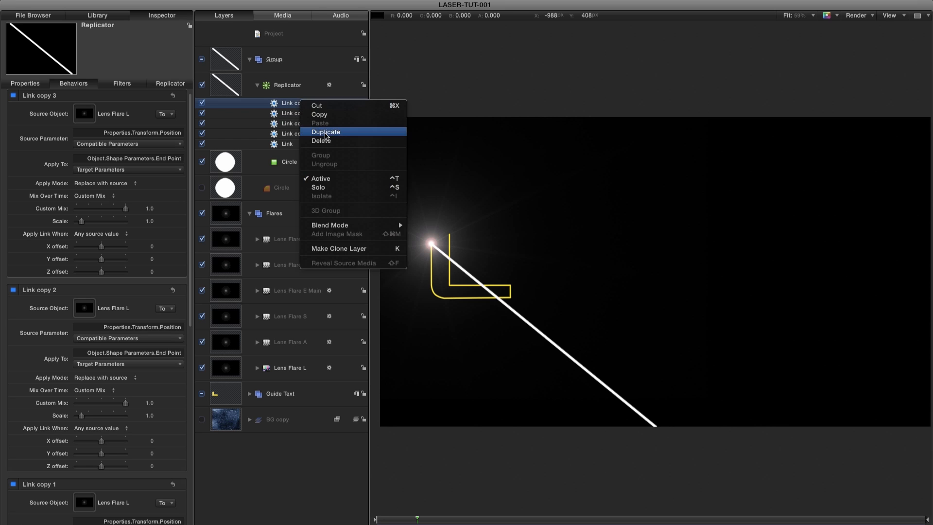
pyautogui.click(325, 133)
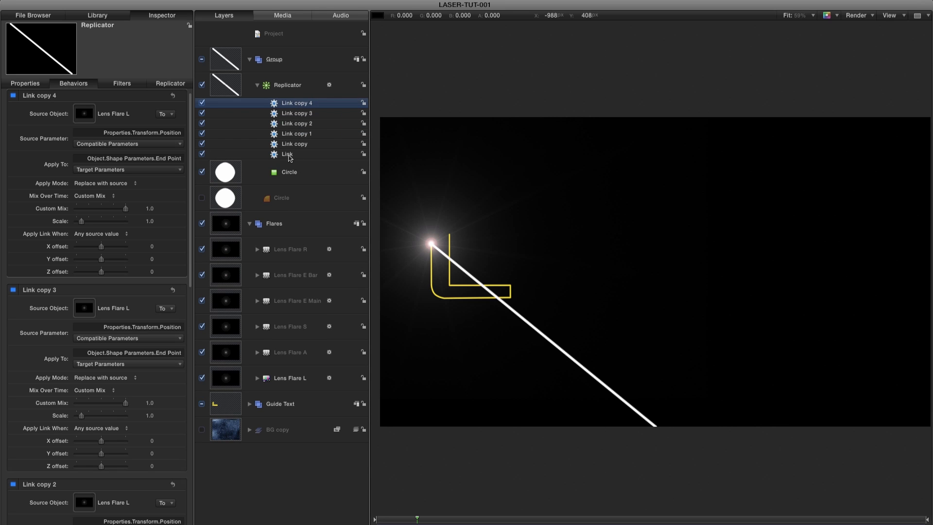
# Rename the Link behaviors, from the original up to the newest copy, Link L, Link A, Link S, Link E Main, Link E Bar and Link R.
pyautogui.click(287, 155)
pyautogui.click(291, 154)
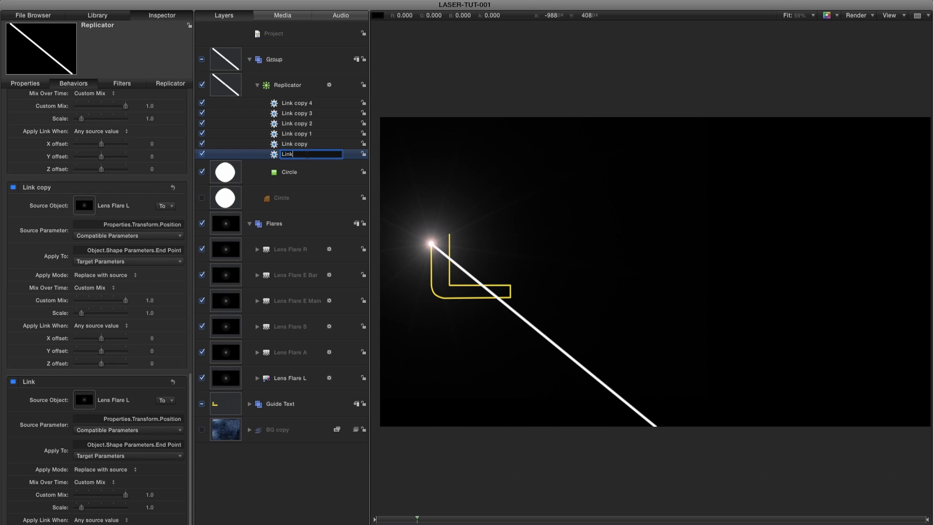
pyautogui.write('L')
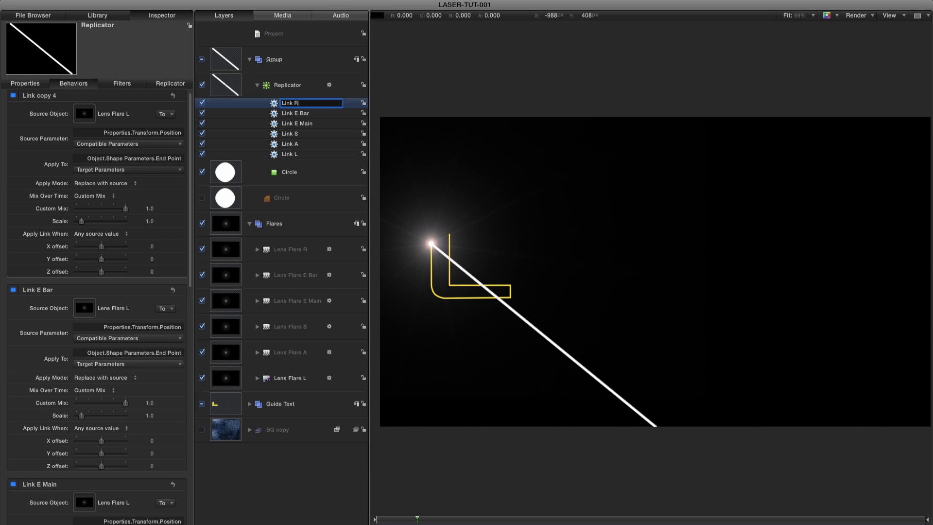
pyautogui.press('Return')
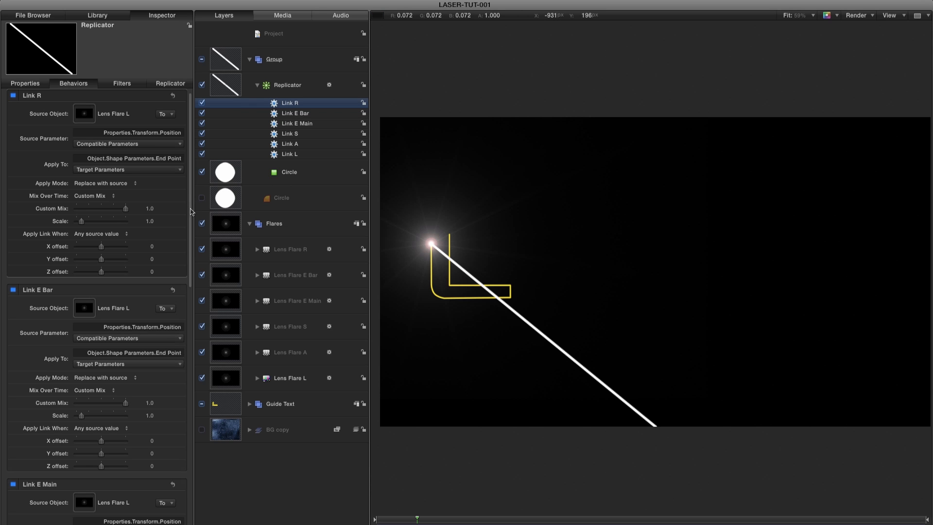
# Set the source objects of Link A, S, E Main, E Bar and R to their matching lens flares.
pyautogui.scroll(-15, 190, 212)
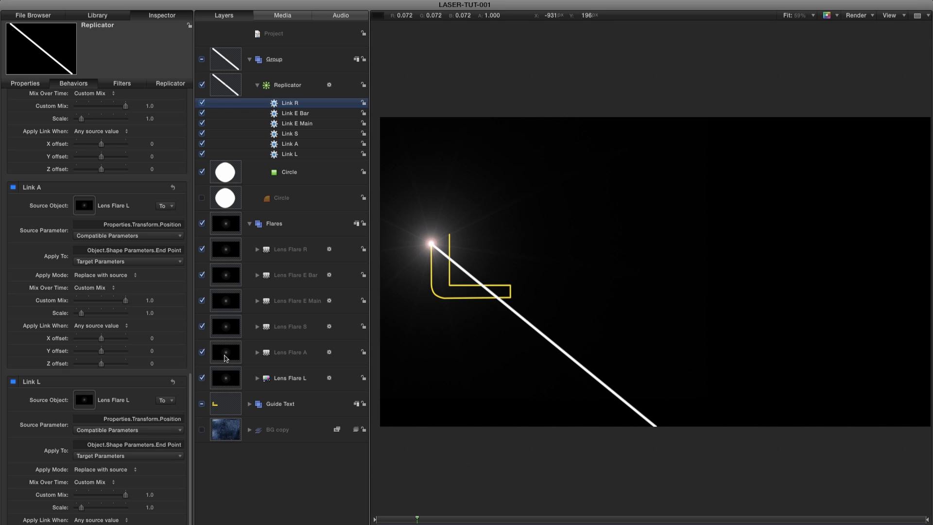
pyautogui.moveTo(225, 357); pyautogui.dragTo(84, 206)
pyautogui.moveTo(191, 414); pyautogui.dragTo(84, 203)
pyautogui.moveTo(191, 349); pyautogui.dragTo(81, 229)
pyautogui.moveTo(190, 310); pyautogui.dragTo(184, 239)
pyautogui.moveTo(229, 278); pyautogui.dragTo(88, 228)
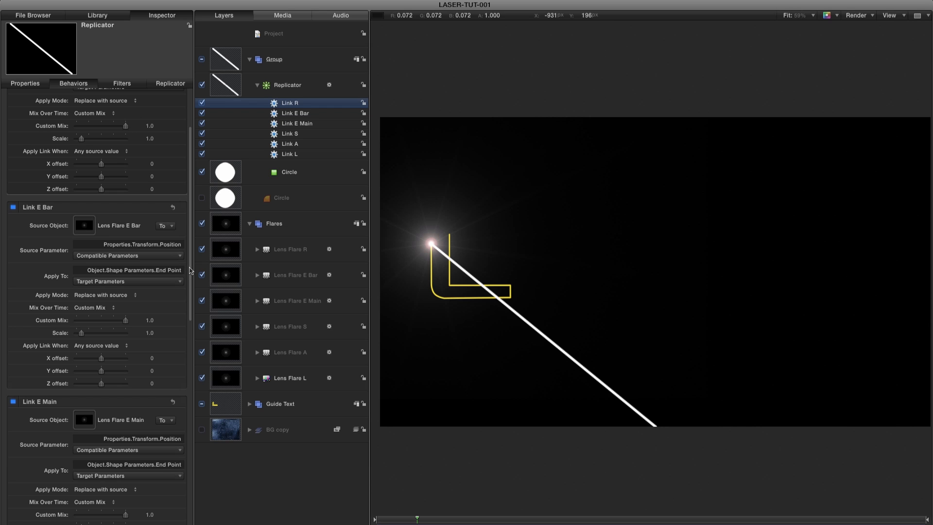
pyautogui.moveTo(191, 269); pyautogui.dragTo(193, 194)
pyautogui.moveTo(224, 250); pyautogui.dragTo(83, 121)
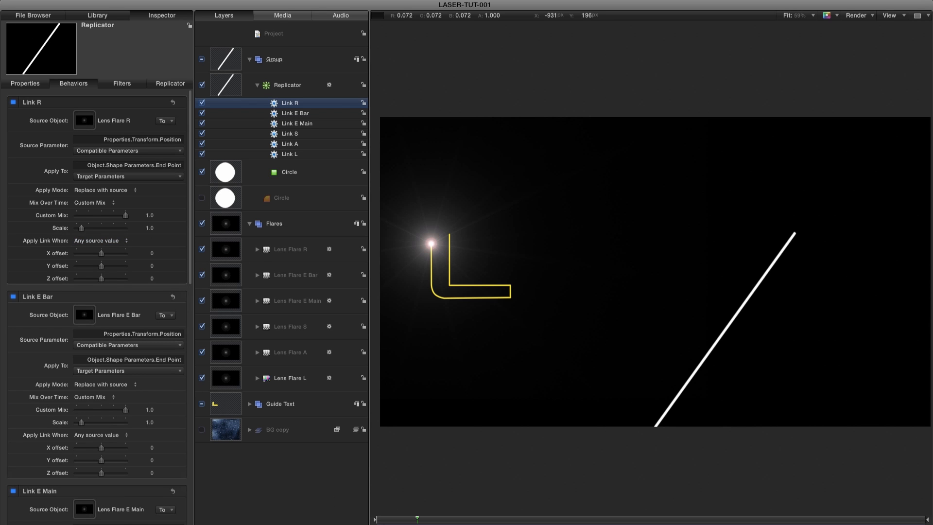
# Scrub from the start through the E and R sections to check which flare the beam follows.
pyautogui.press('Home')
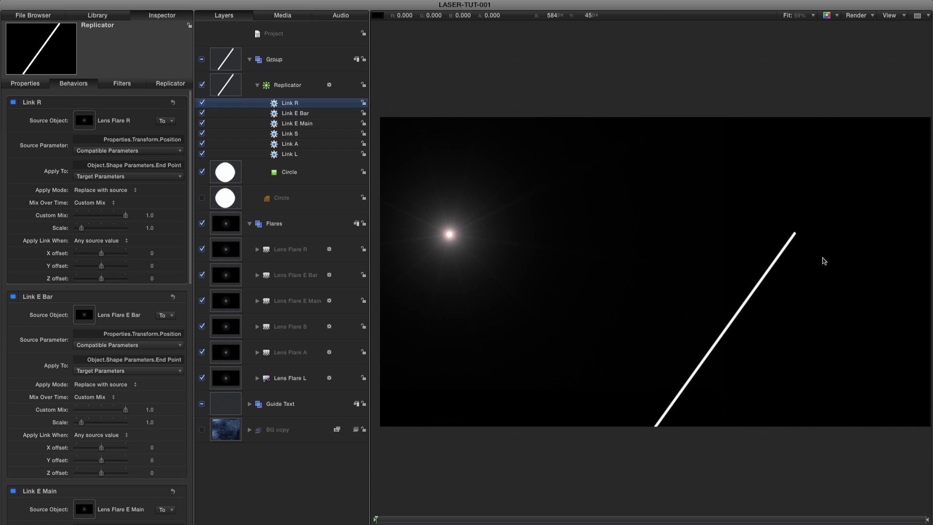
pyautogui.click(723, 520)
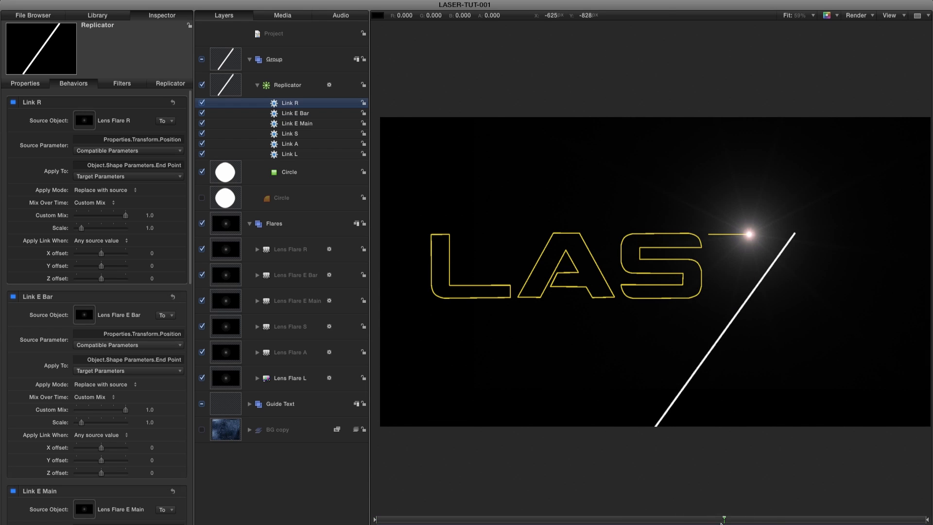
pyautogui.moveTo(790, 519); pyautogui.dragTo(779, 519)
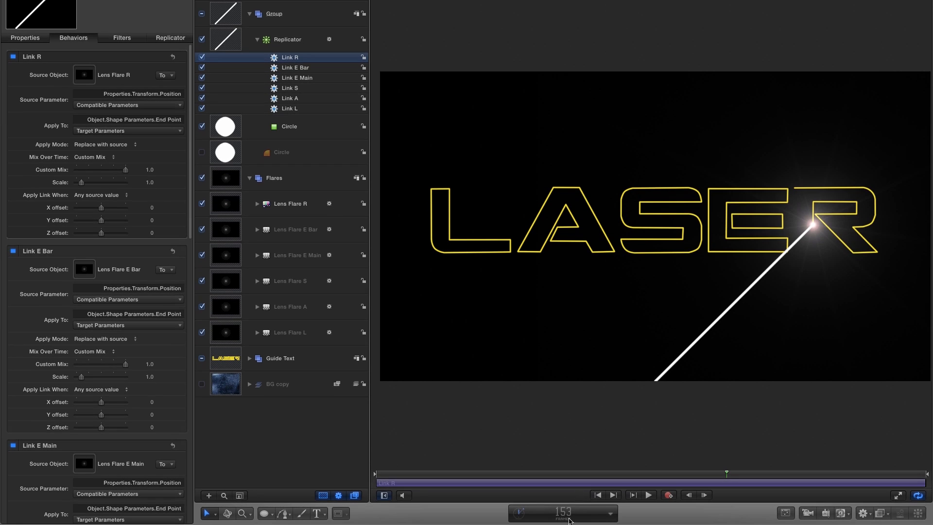
# Trim the Link A behavior so that it starts at frame 20.
pyautogui.click(565, 514)
pyautogui.write('20')
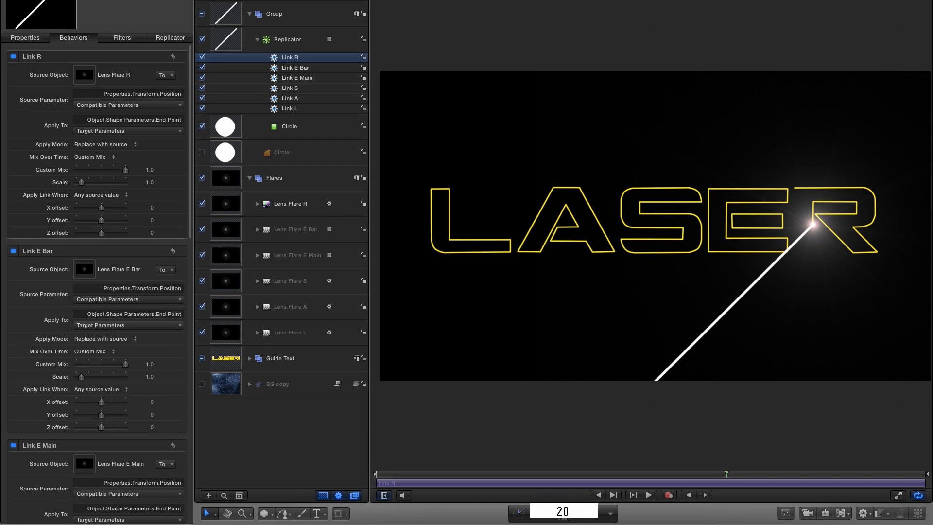
pyautogui.press('Return')
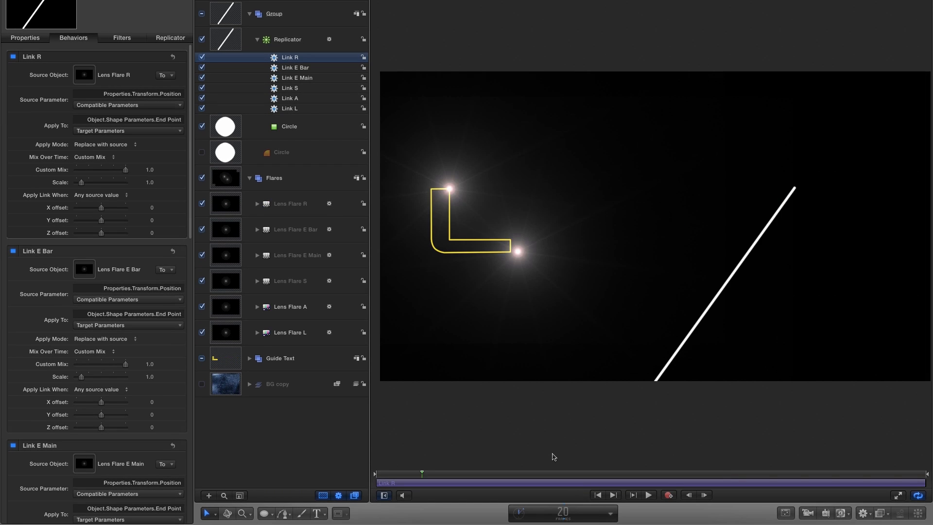
pyautogui.click(282, 98)
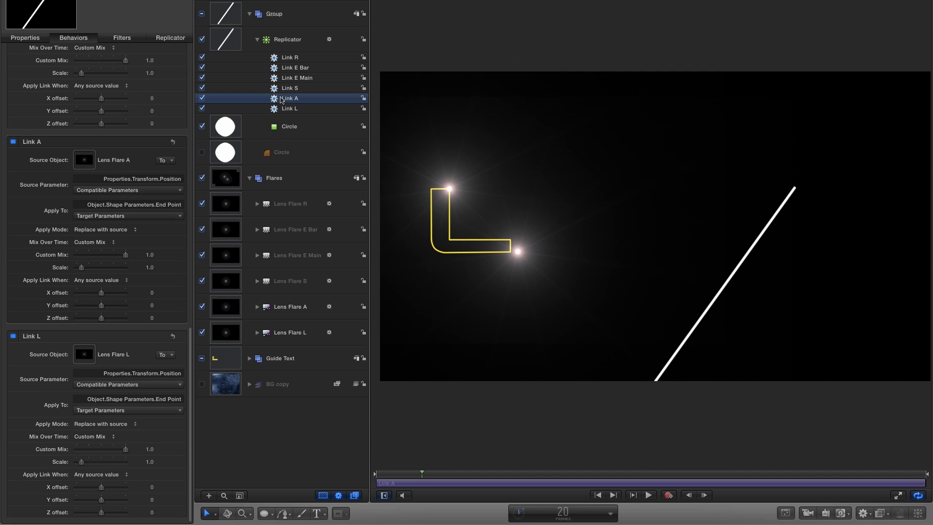
pyautogui.press('i')
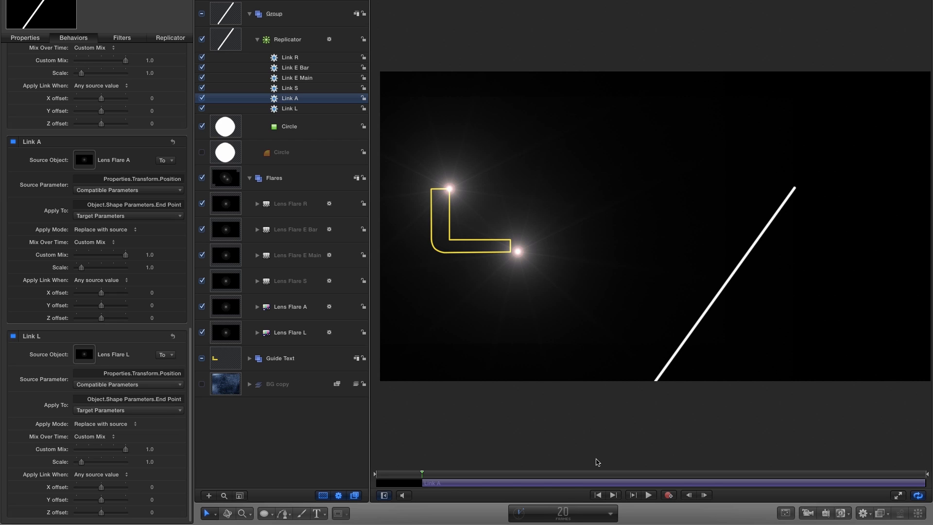
# Trim the Link S behavior so that it starts at frame 50.
pyautogui.click(567, 514)
pyautogui.write('50')
pyautogui.press('Return')
pyautogui.click(289, 90)
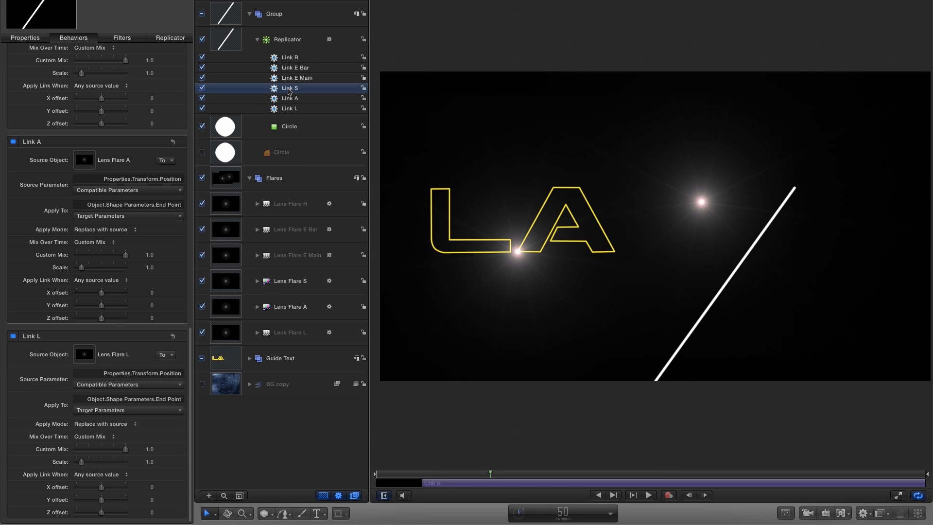
pyautogui.press('i')
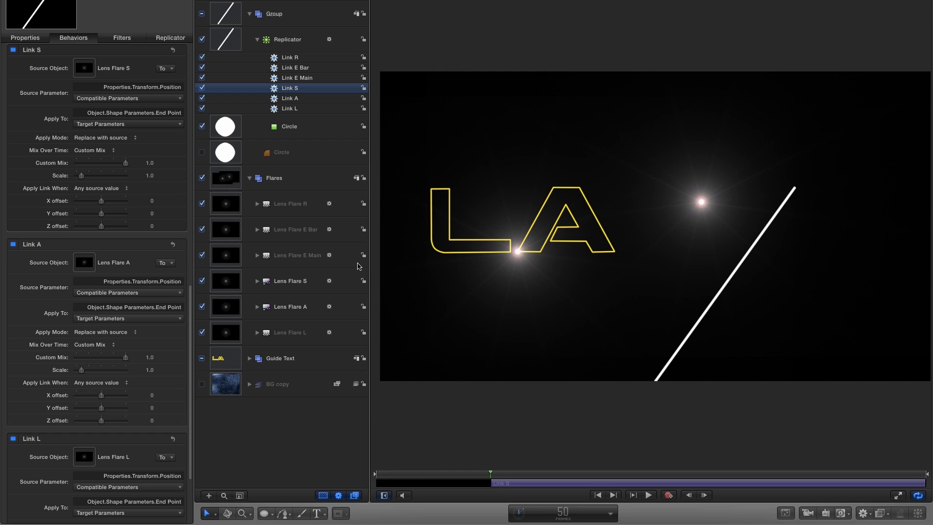
# Trim the Link E Main behavior so that it starts at frame 90.
pyautogui.click(563, 511)
pyautogui.write('90')
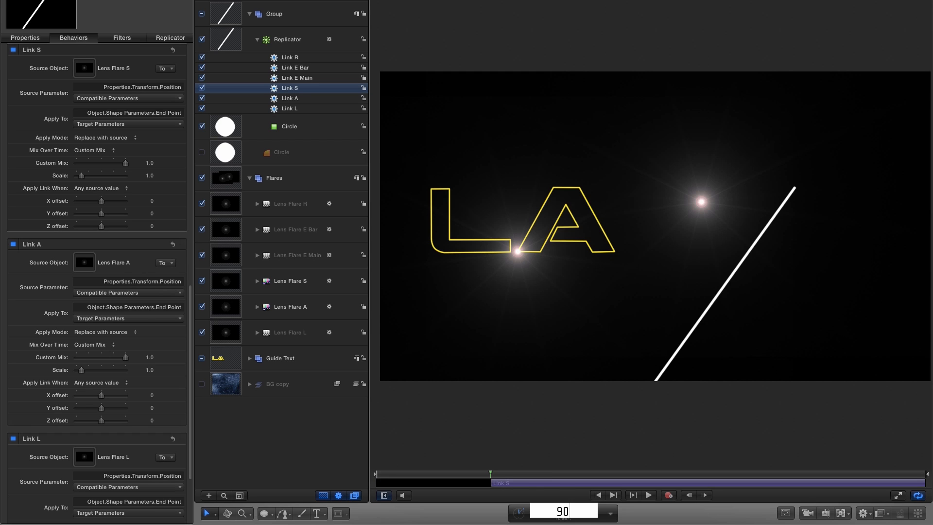
pyautogui.press('Return')
pyautogui.click(290, 78)
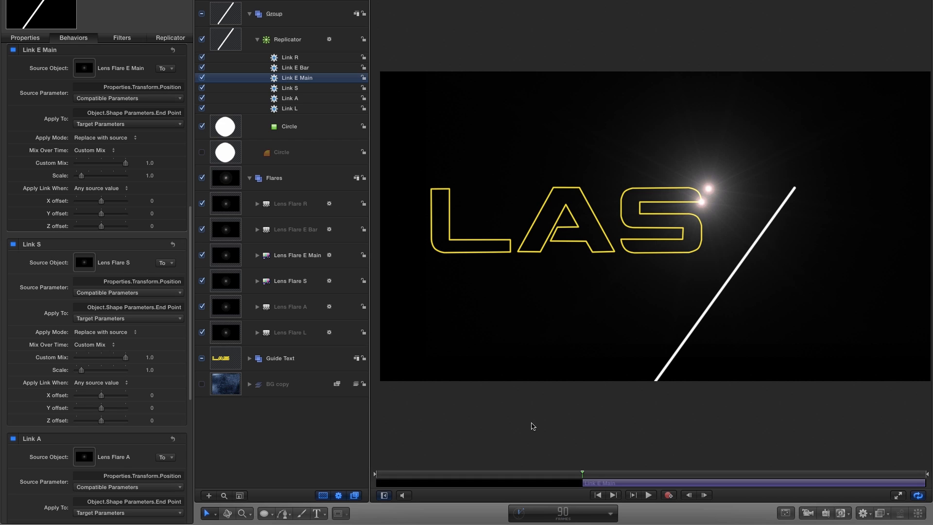
# Trim the Link E Bar behavior so that it starts at frame 120.
pyautogui.doubleClick(563, 514)
pyautogui.write('120')
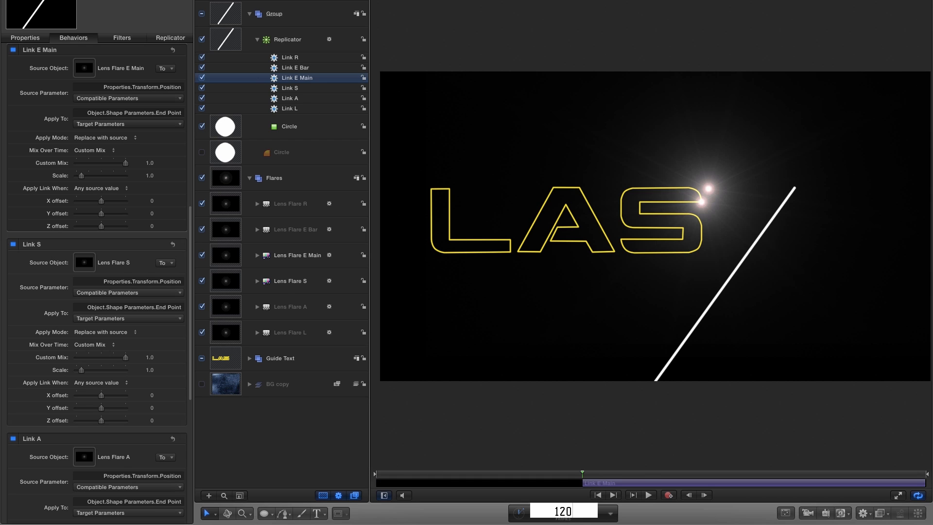
pyautogui.press('Return')
pyautogui.click(294, 68)
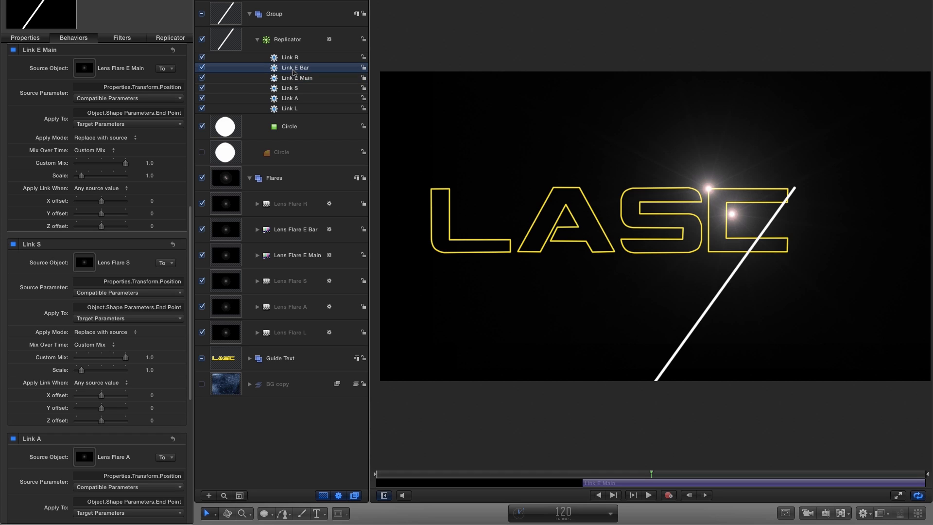
pyautogui.press('i')
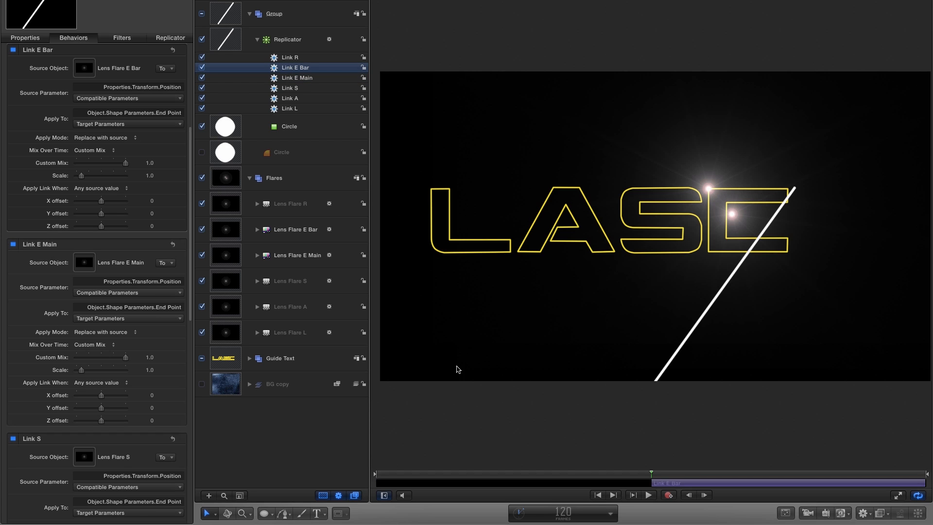
# Trim the Link R behavior so that it starts at frame 130.
pyautogui.click(565, 514)
pyautogui.write('130')
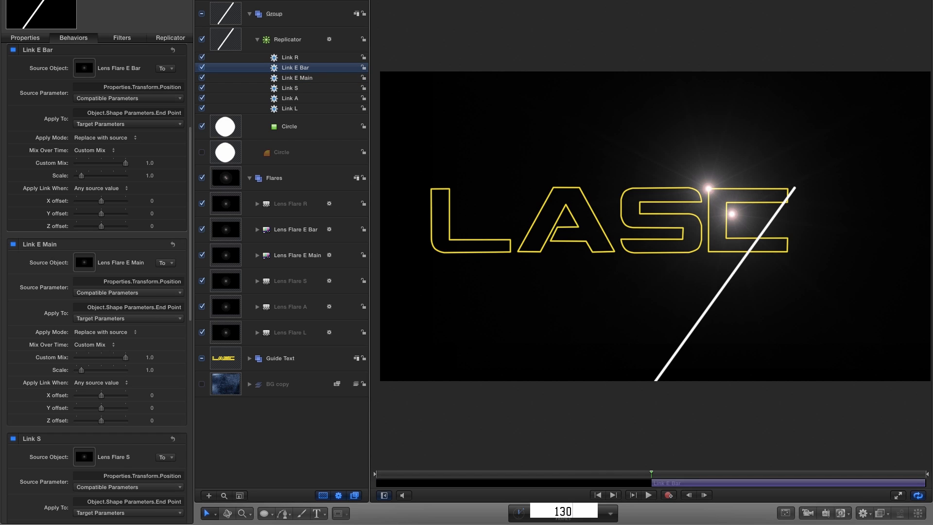
pyautogui.press('Return')
pyautogui.click(290, 59)
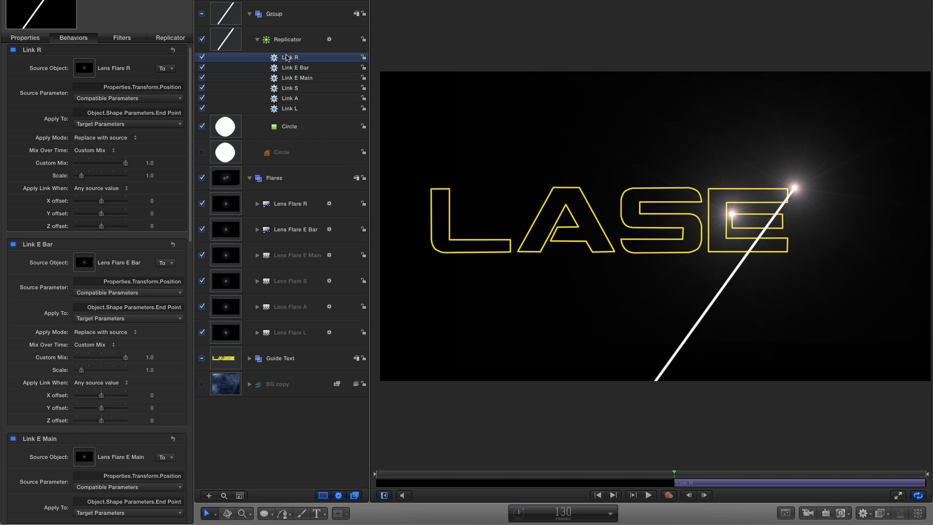
# Reduce the line replicator's Points to 100.
pyautogui.click(218, 41)
pyautogui.click(145, 35)
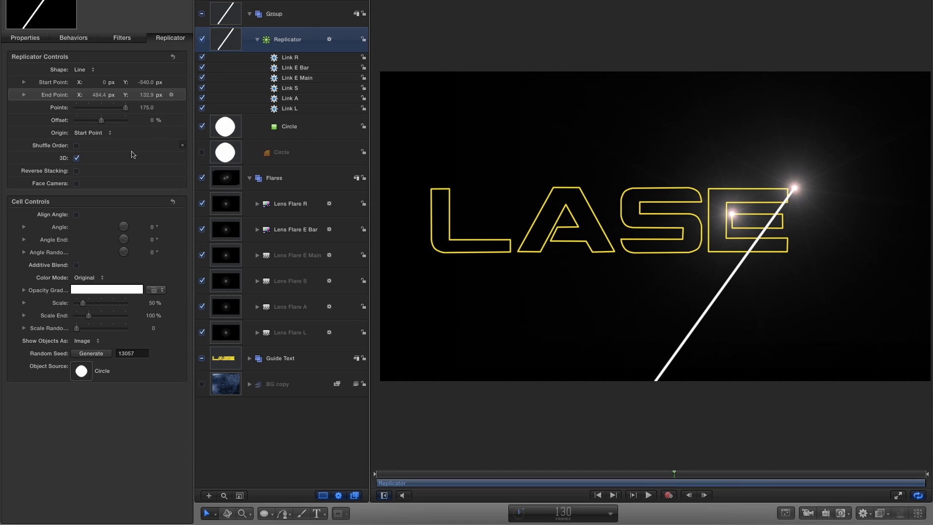
pyautogui.click(147, 108)
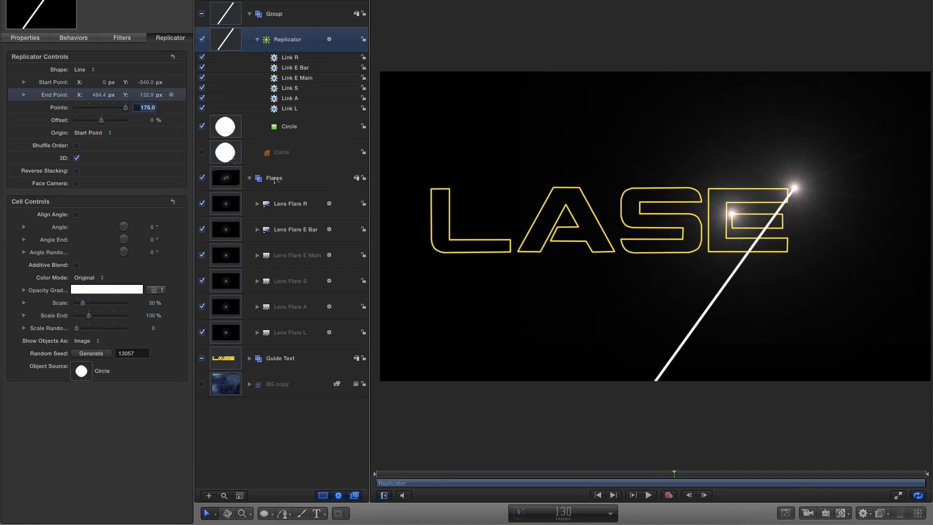
pyautogui.write('100')
pyautogui.press('Return')
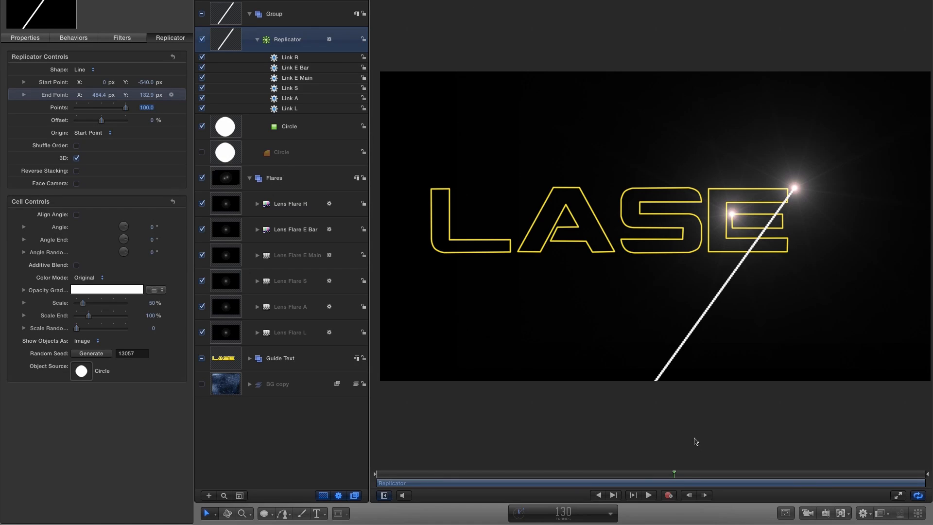
# Play the whole animation from the start, stop in the R section and scrub to frame 160 to check the beam.
pyautogui.click(597, 494)
pyautogui.click(648, 494)
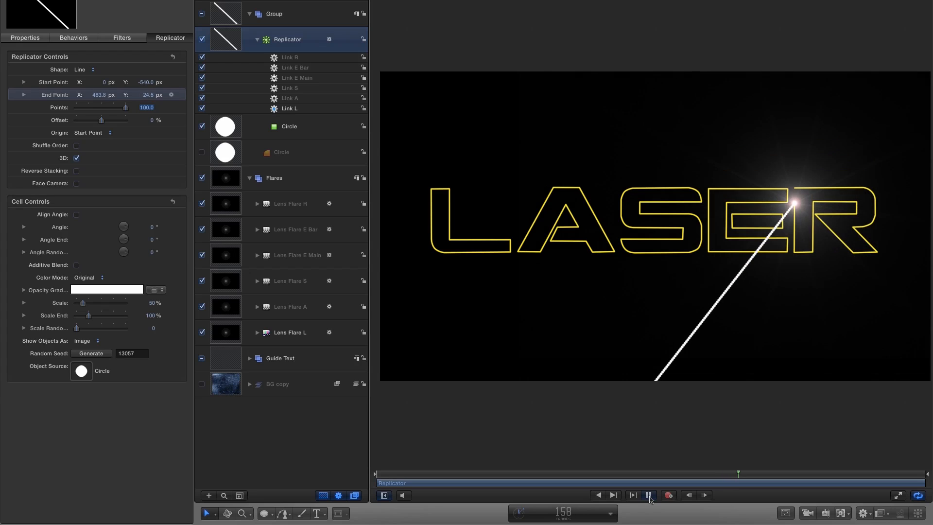
pyautogui.click(649, 495)
pyautogui.moveTo(746, 478); pyautogui.dragTo(743, 478)
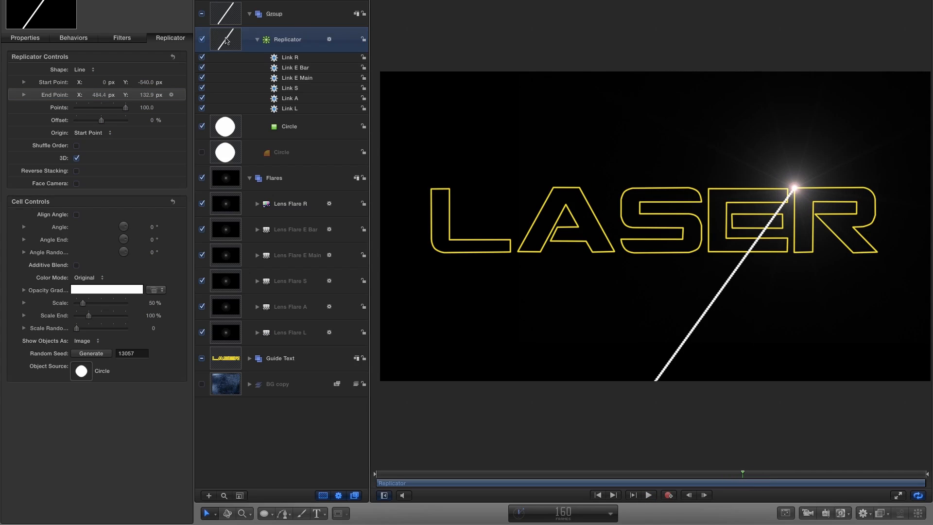
# Trim the line replicator so that it ends at frame 160, and move the playhead back to frame 116.
pyautogui.press('o')
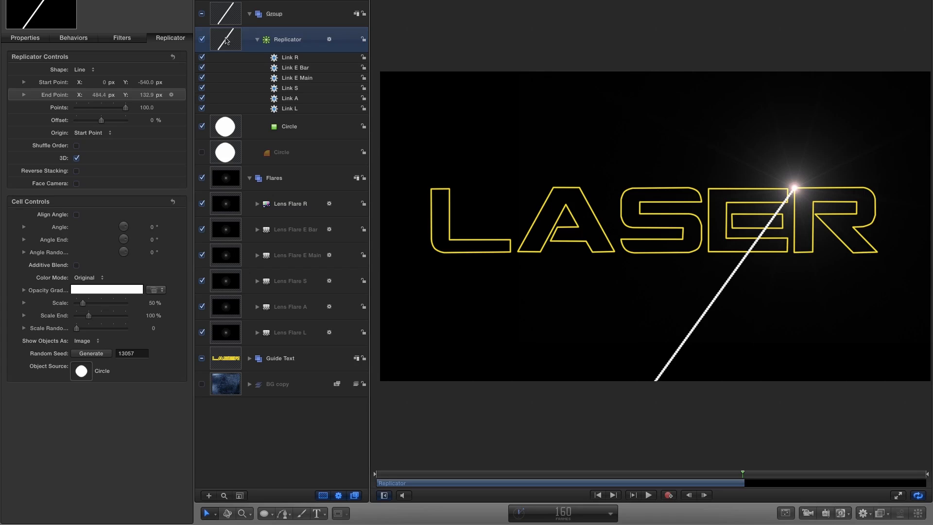
pyautogui.moveTo(744, 477); pyautogui.dragTo(642, 474)
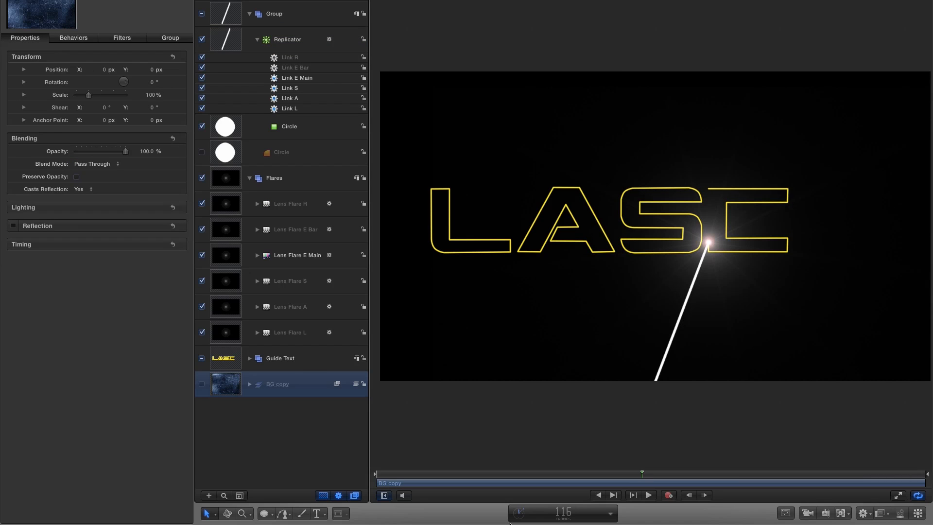
# Change the outline brush color of the six letter shapes, Bezier R through Bezier L in the Guide Text group, to white.
pyautogui.click(249, 359)
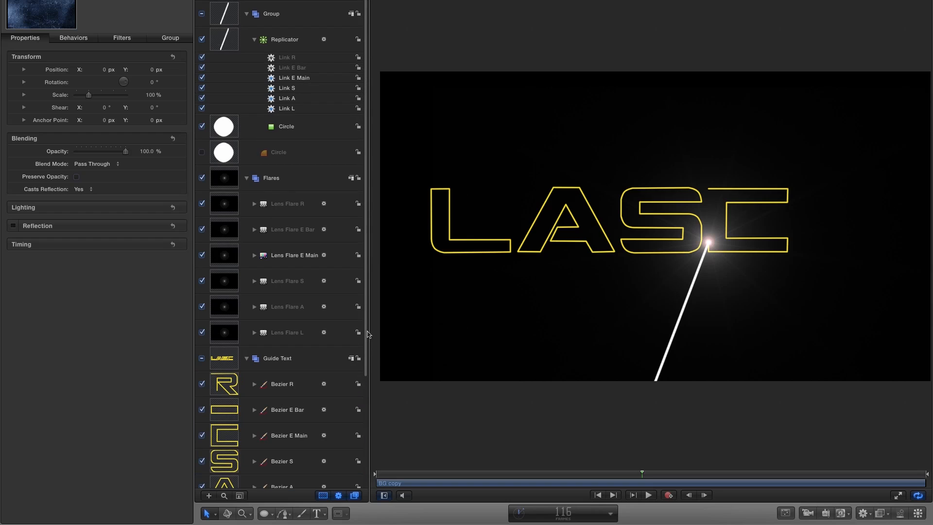
pyautogui.scroll(-1, 361, 398)
pyautogui.scroll(-5, 361, 398)
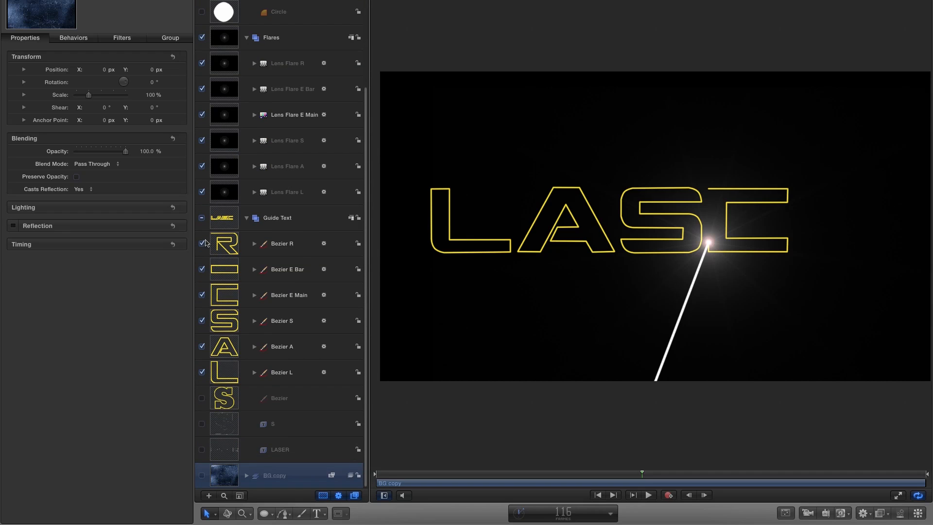
pyautogui.click(222, 238)
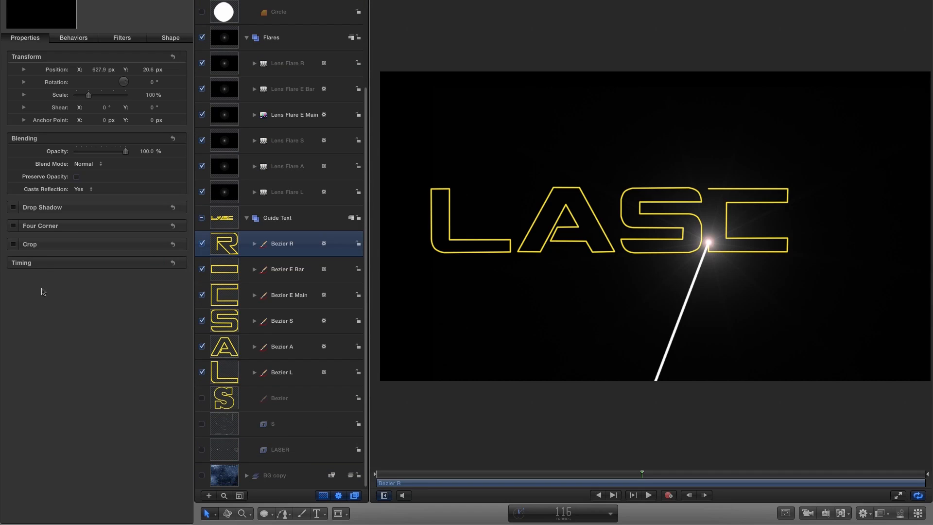
pyautogui.keyDown('shift'); pyautogui.click(222, 377); pyautogui.keyUp('shift')
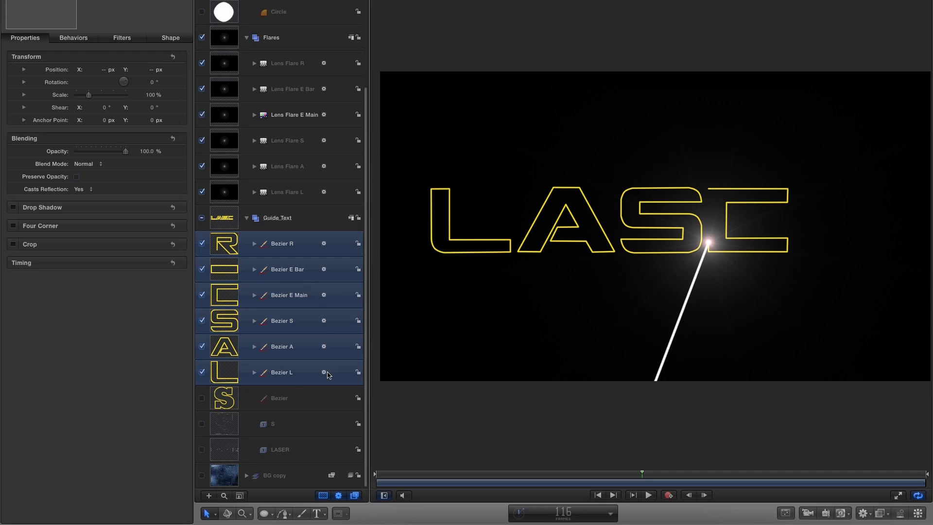
pyautogui.click(171, 38)
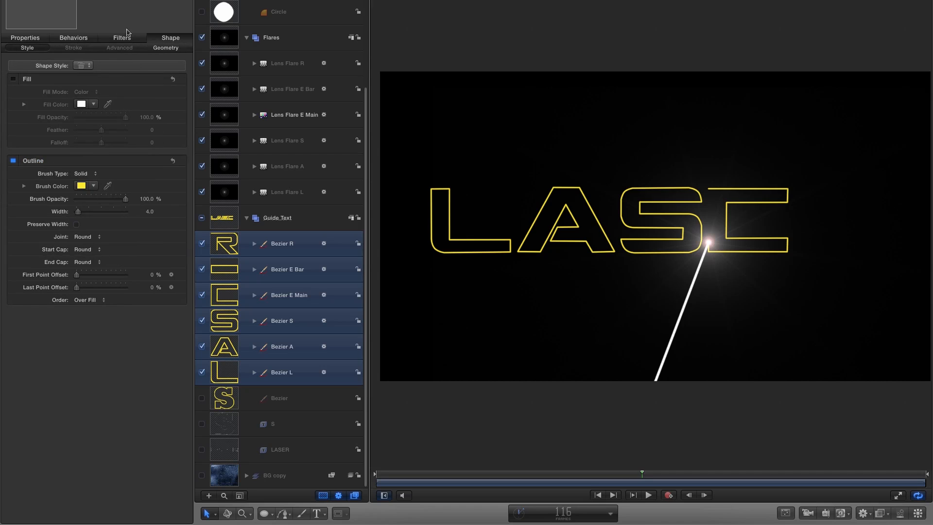
pyautogui.click(81, 186)
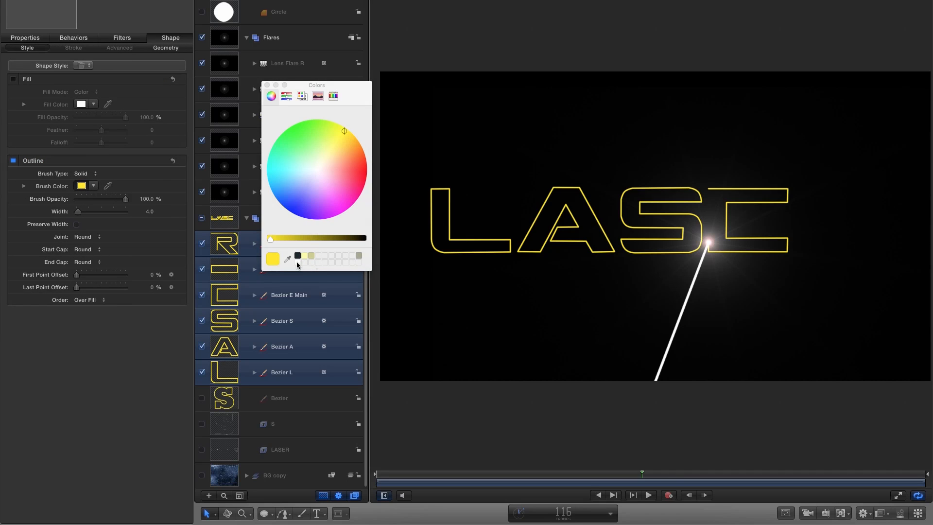
pyautogui.click(297, 262)
pyautogui.click(267, 86)
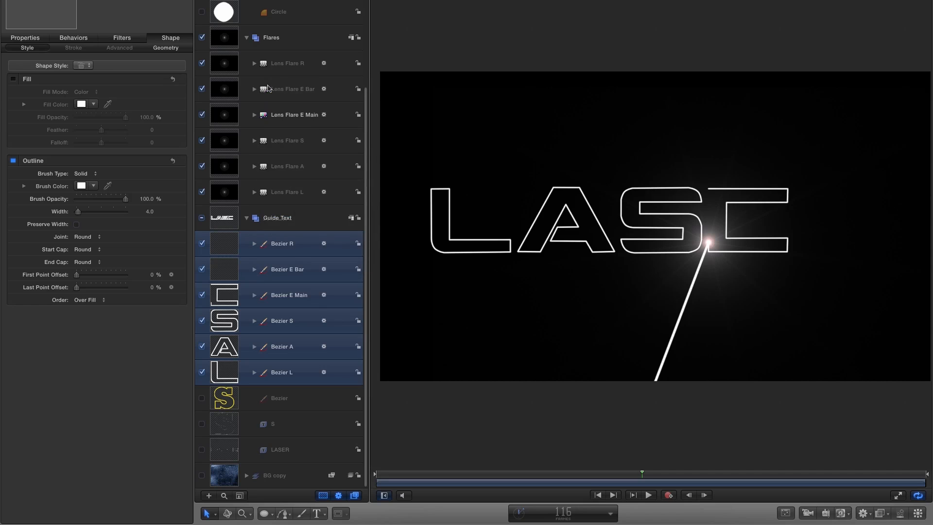
# Add a Colorize filter from the Color Correction filters to the Guide Text group.
pyautogui.click(104, 6)
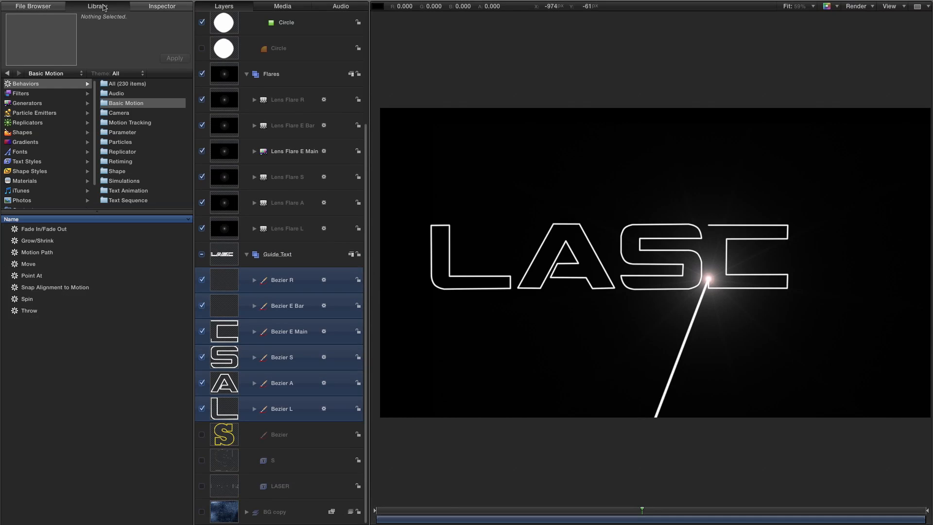
pyautogui.click(21, 94)
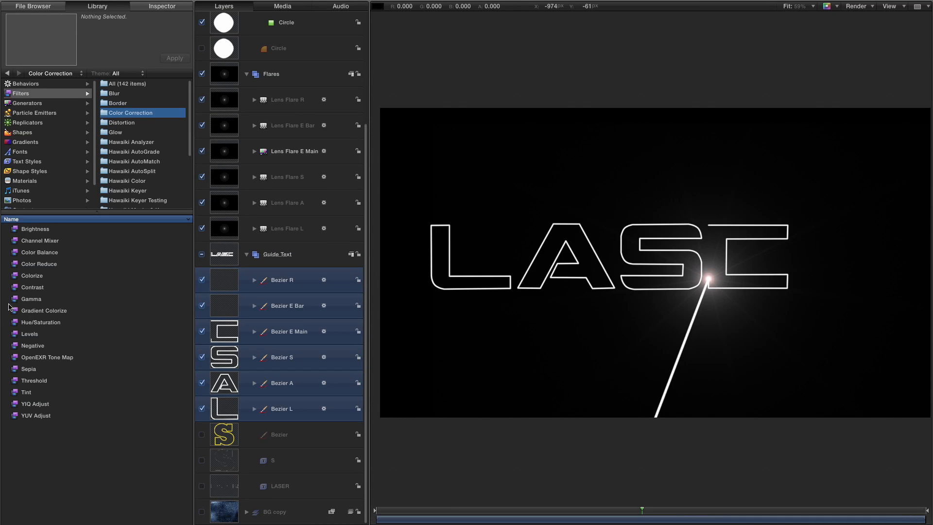
pyautogui.moveTo(15, 278); pyautogui.dragTo(220, 258)
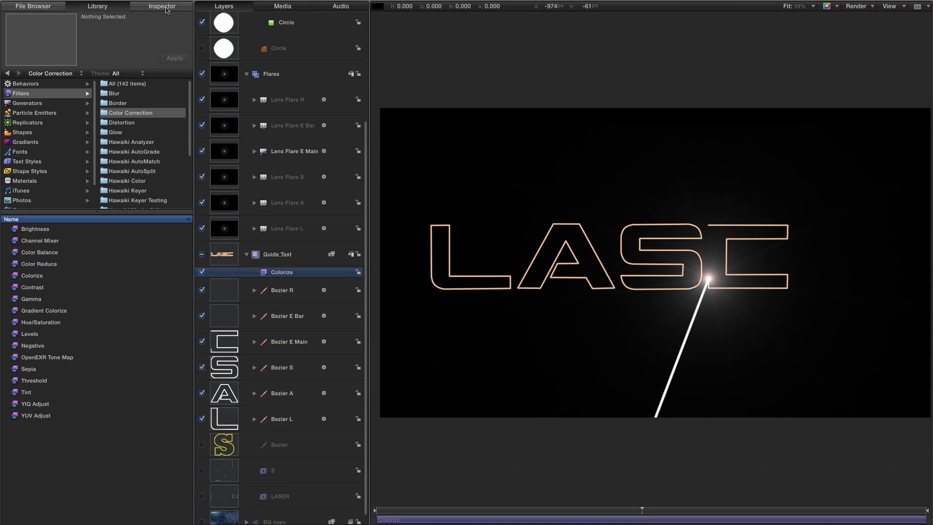
# Set the Colorize filter to remap black to pure black and white to a pale lavender blue.
pyautogui.click(162, 7)
pyautogui.click(81, 106)
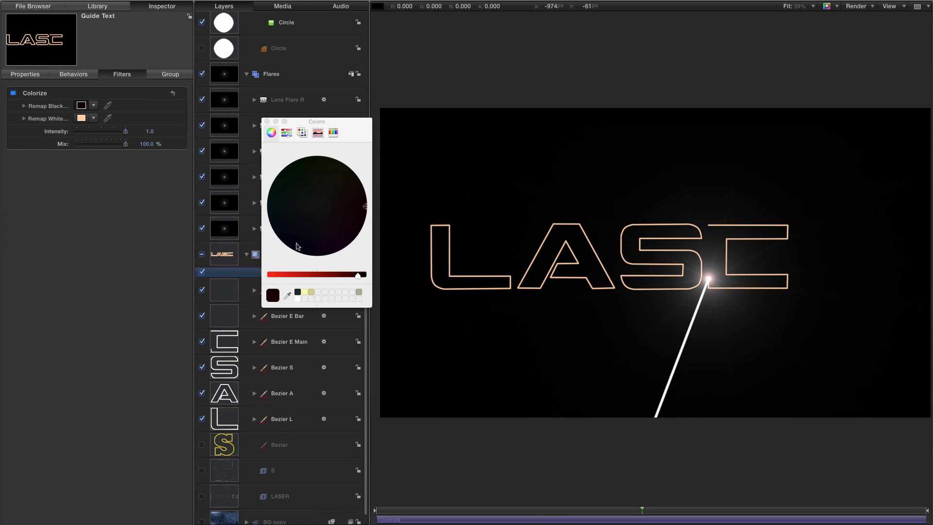
pyautogui.moveTo(357, 279); pyautogui.dragTo(364, 277)
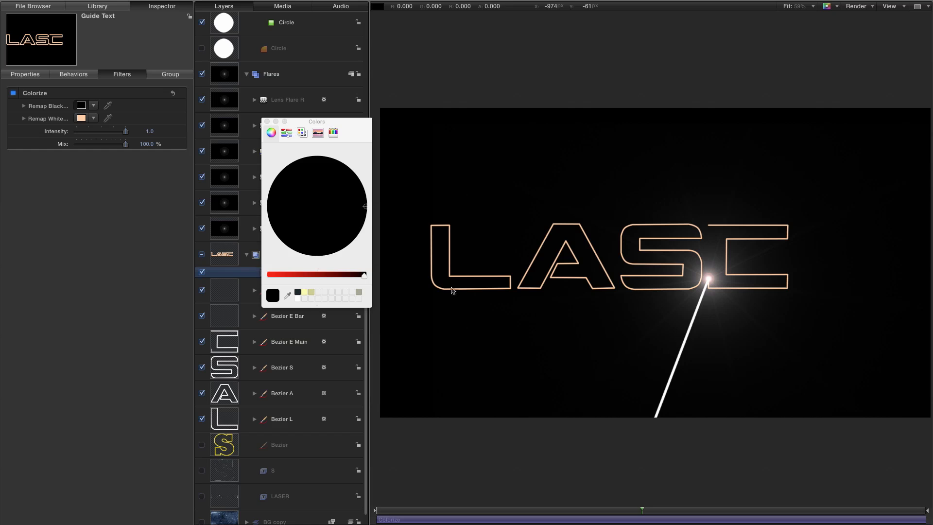
pyautogui.click(81, 118)
pyautogui.moveTo(330, 196); pyautogui.dragTo(307, 222)
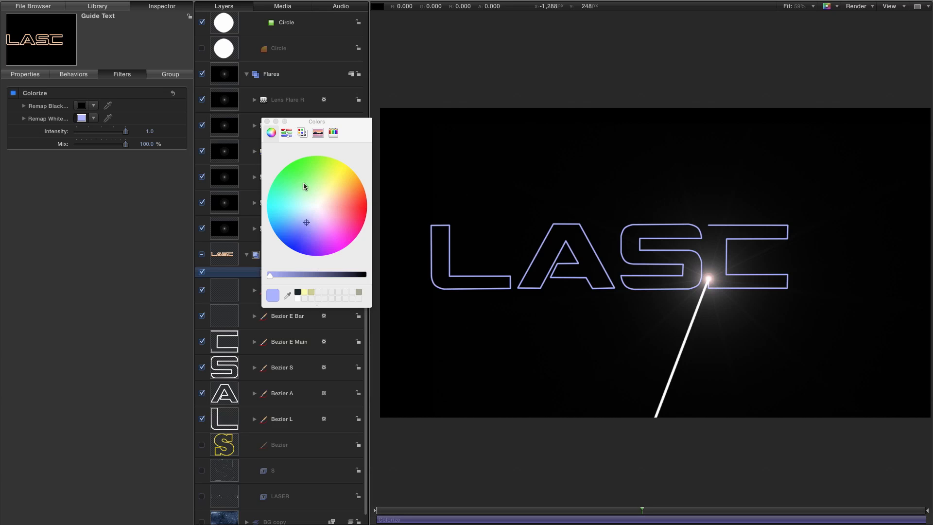
# Make a clone layer of the collapsed Guide Text group and set the clone's blend mode to Linear Dodge.
pyautogui.click(252, 261)
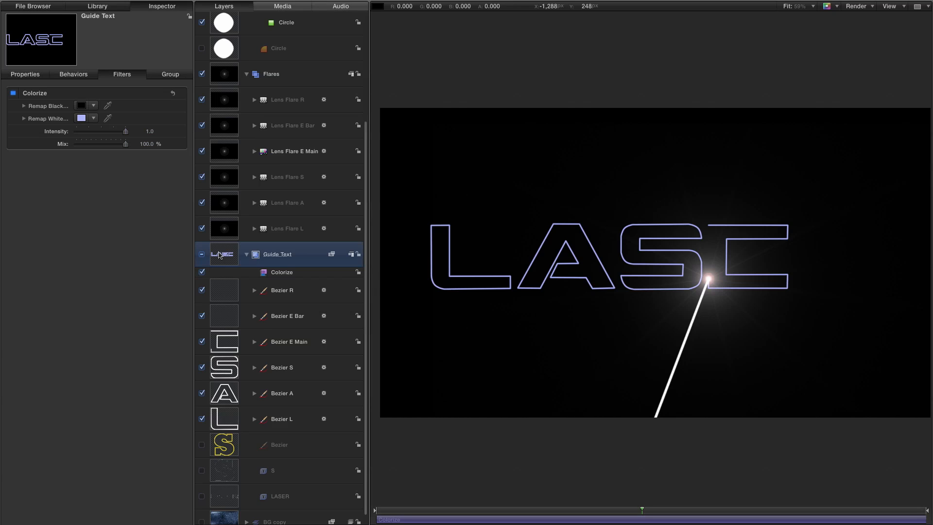
pyautogui.click(247, 254)
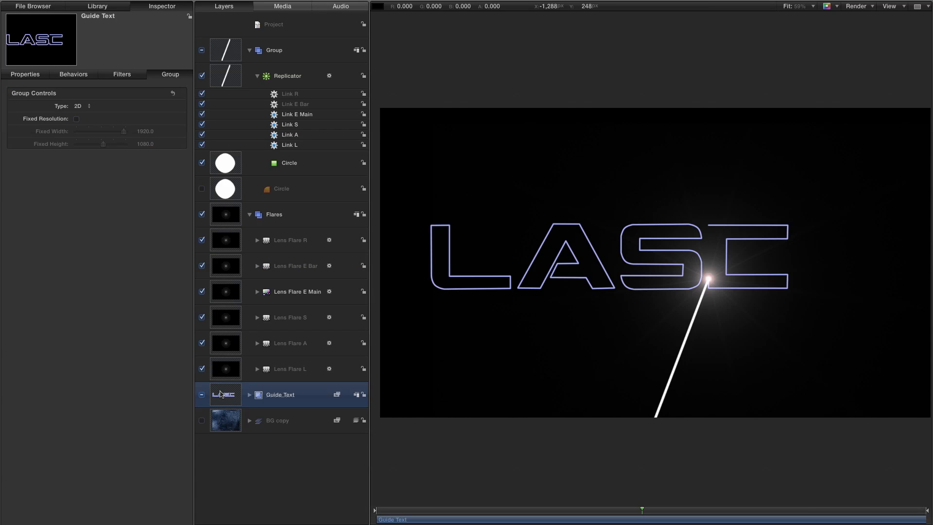
pyautogui.rightClick(221, 394)
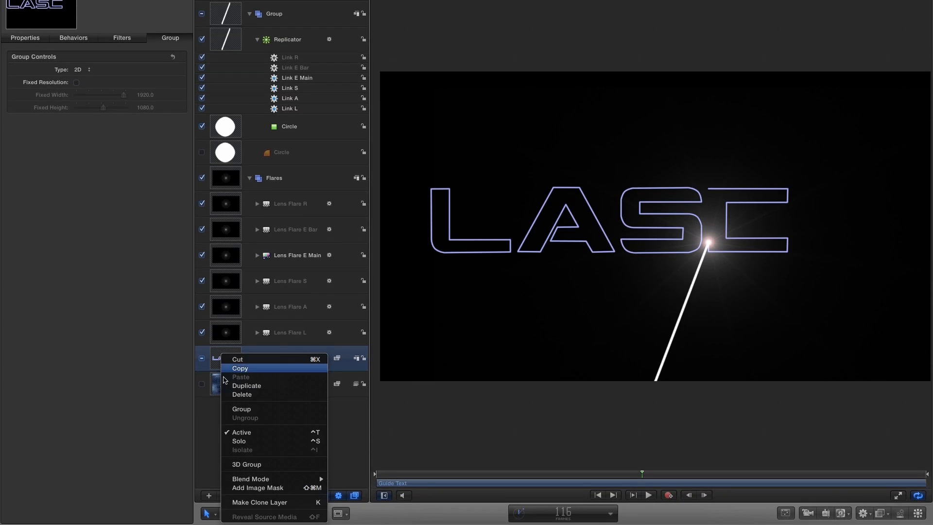
pyautogui.click(286, 504)
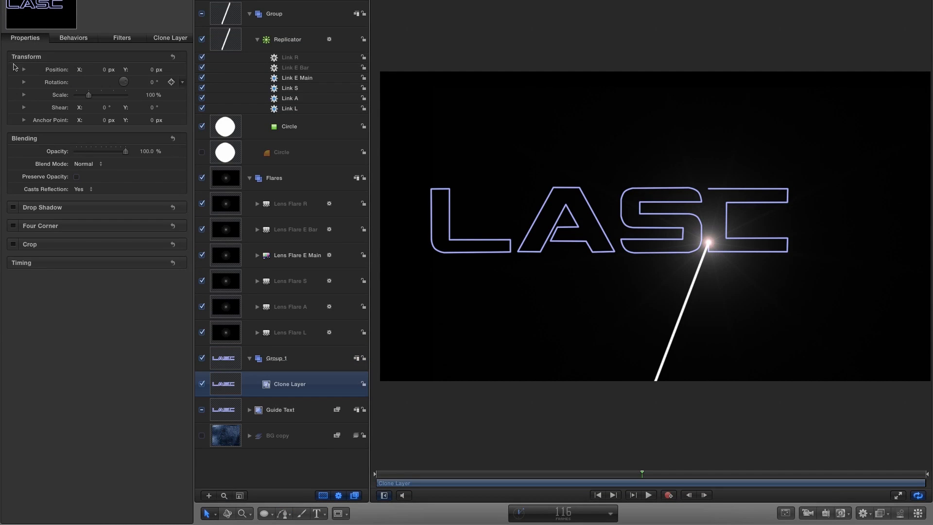
pyautogui.click(92, 164)
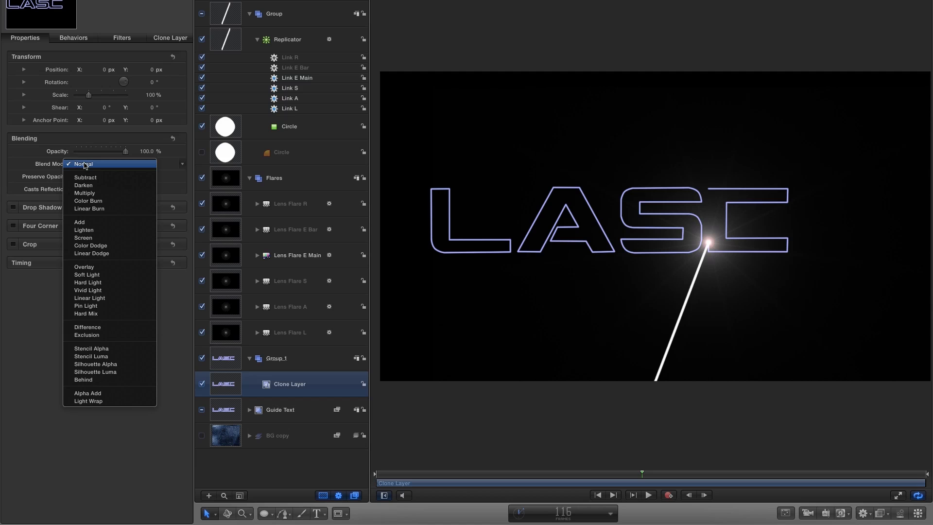
pyautogui.click(112, 252)
# Add a Gaussian Blur filter to the Clone Layer and set its Amount to 15.
pyautogui.click(99, 6)
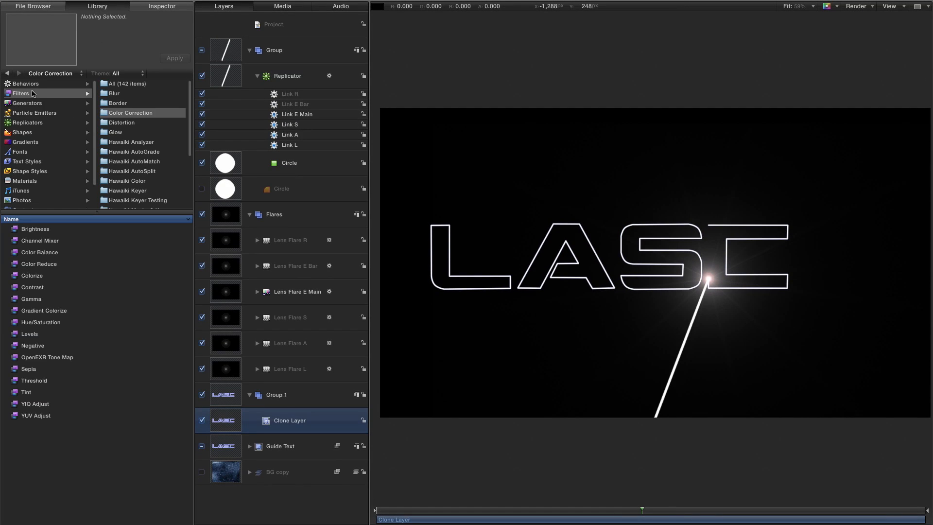
pyautogui.click(117, 94)
pyautogui.moveTo(15, 290)
pyautogui.mouseDown()
pyautogui.moveTo(360, 423)
pyautogui.moveTo(202, 422)
pyautogui.mouseUp()
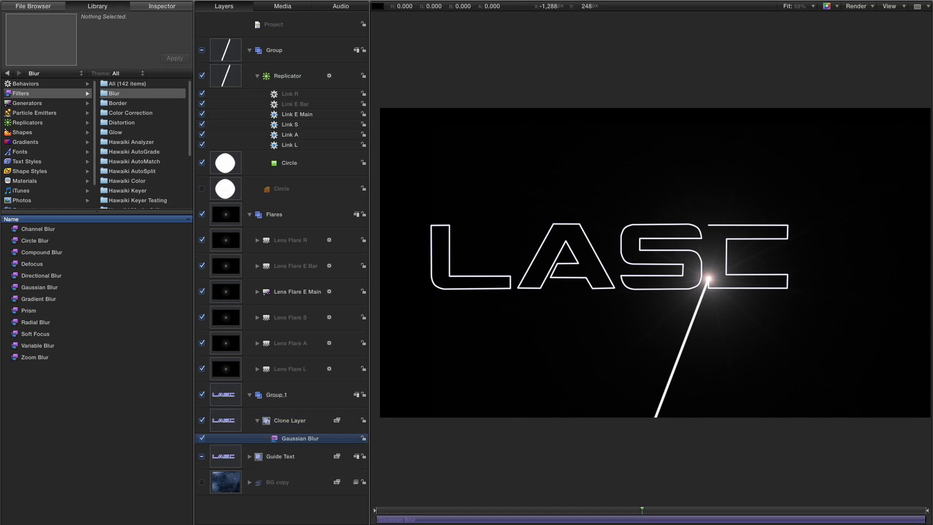
pyautogui.click(165, 8)
pyautogui.click(148, 106)
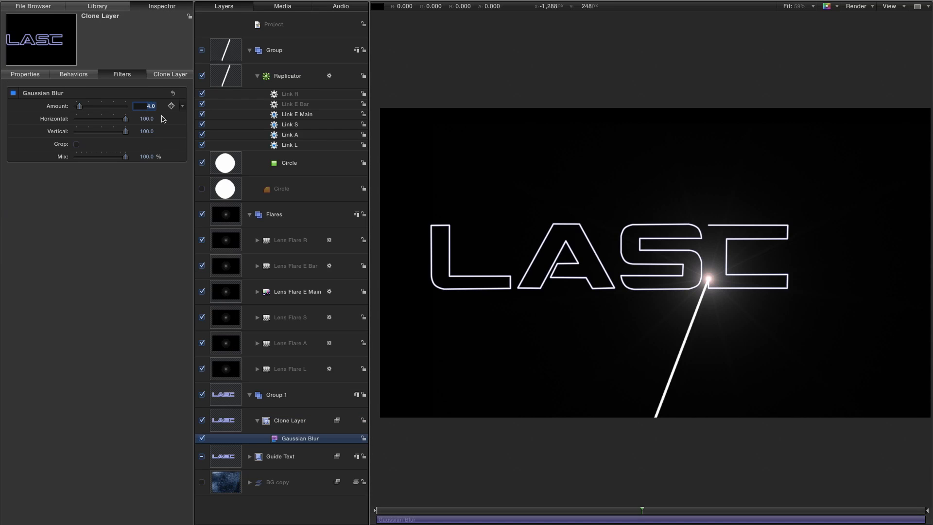
pyautogui.press('Return')
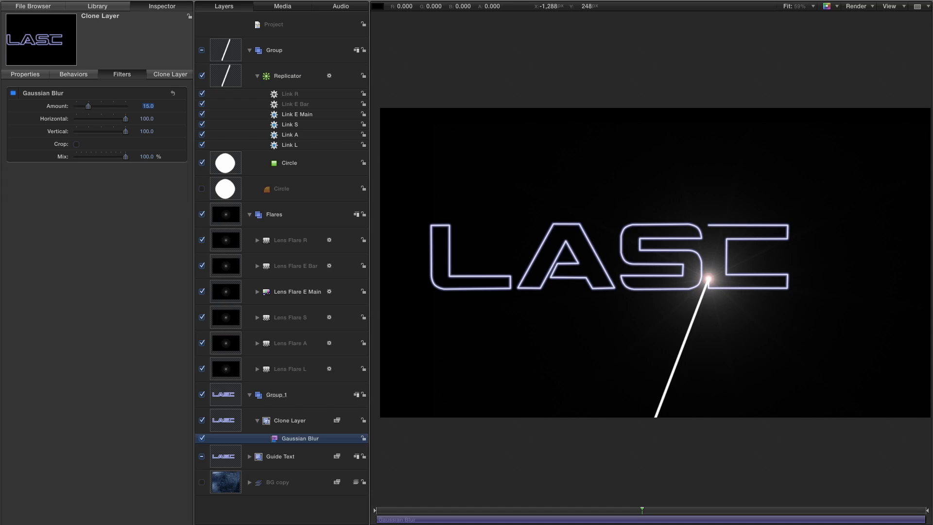
# Add a Channel Blur filter to the Clone Layer with red and green blurring turned off and Amount set to 64.
pyautogui.click(104, 6)
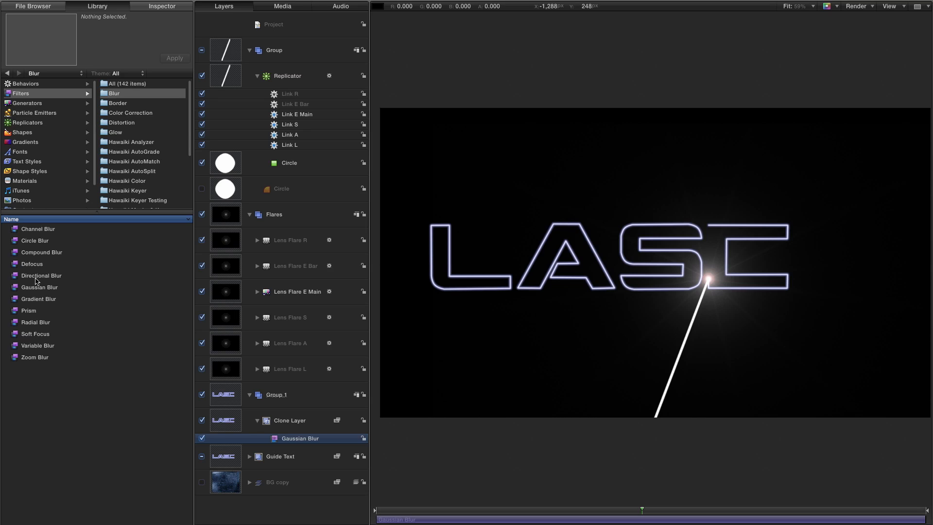
pyautogui.moveTo(15, 232)
pyautogui.mouseDown()
pyautogui.moveTo(156, 267)
pyautogui.moveTo(375, 407)
pyautogui.moveTo(270, 432)
pyautogui.moveTo(291, 434)
pyautogui.mouseUp()
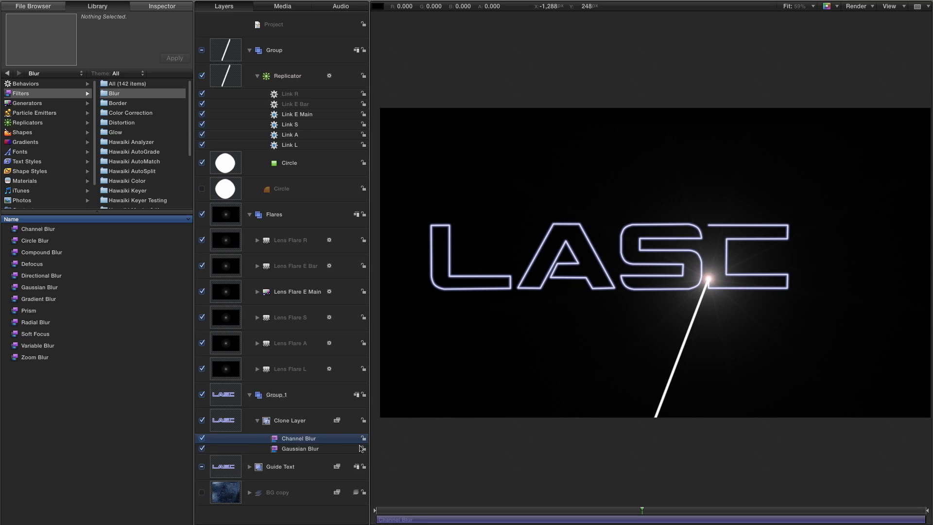
pyautogui.click(169, 7)
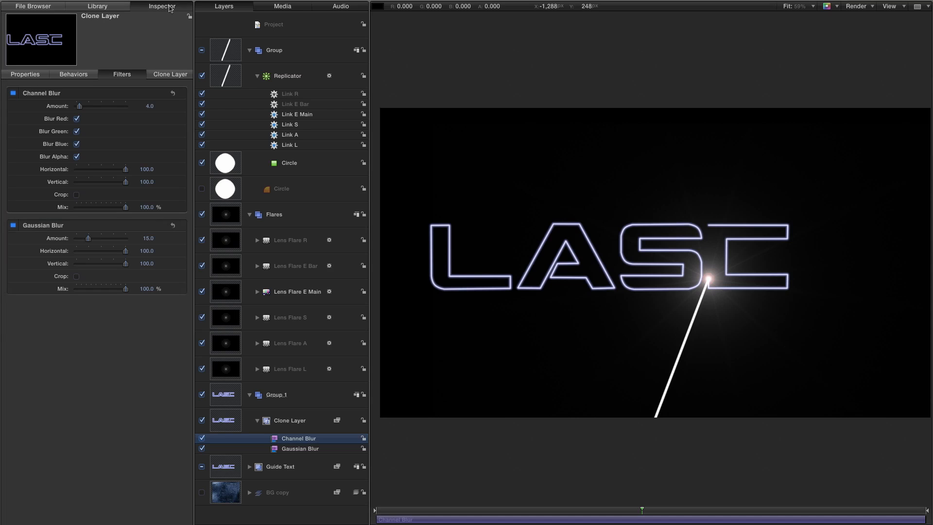
pyautogui.click(77, 119)
pyautogui.moveTo(79, 106); pyautogui.dragTo(125, 106)
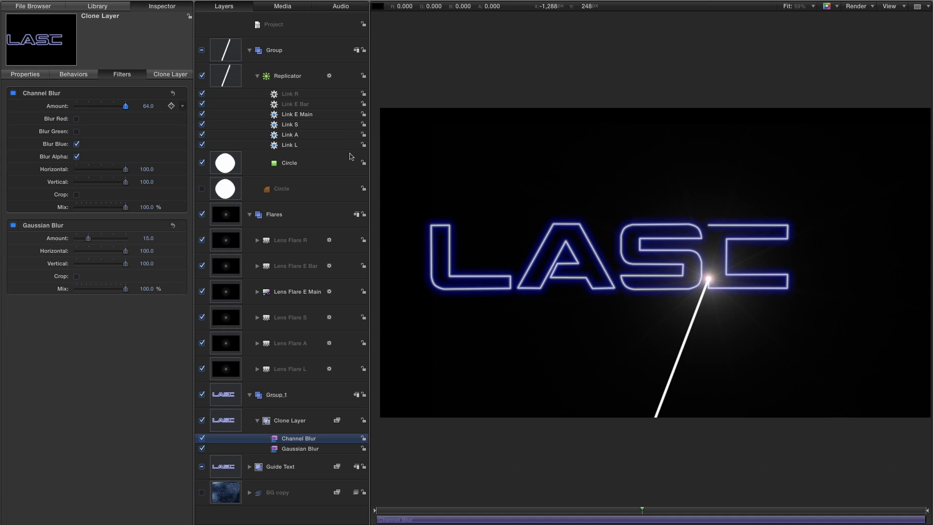
# Add a Levels filter from the Color Correction filters to the Clone Layer.
pyautogui.click(100, 3)
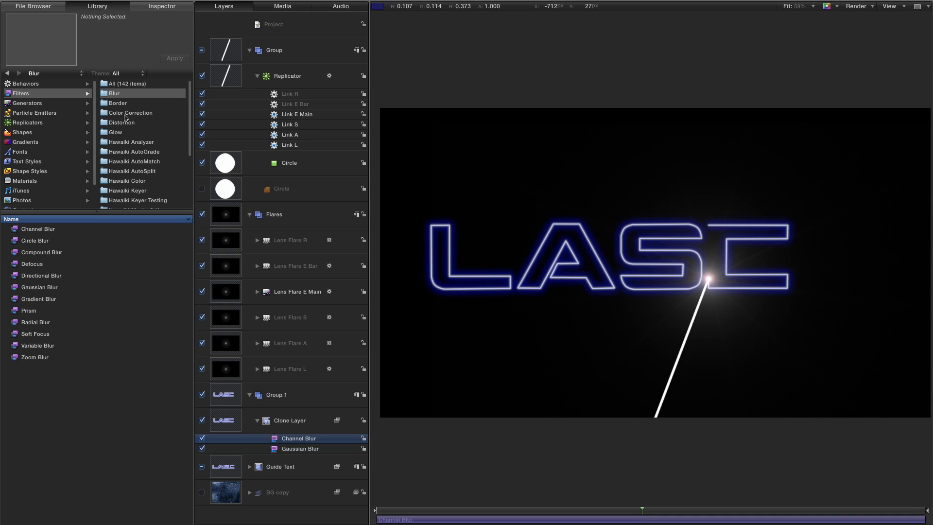
pyautogui.click(125, 113)
pyautogui.moveTo(27, 334)
pyautogui.mouseDown()
pyautogui.moveTo(316, 414)
pyautogui.moveTo(309, 457)
pyautogui.mouseUp()
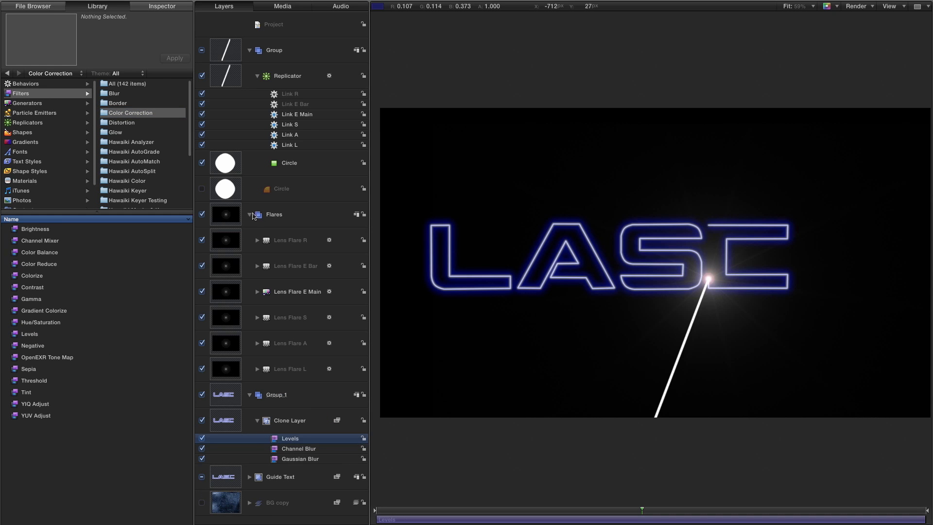
# Lower the Levels white input point for RGB, and set the Alpha channel's white input point to about 0.43.
pyautogui.click(159, 9)
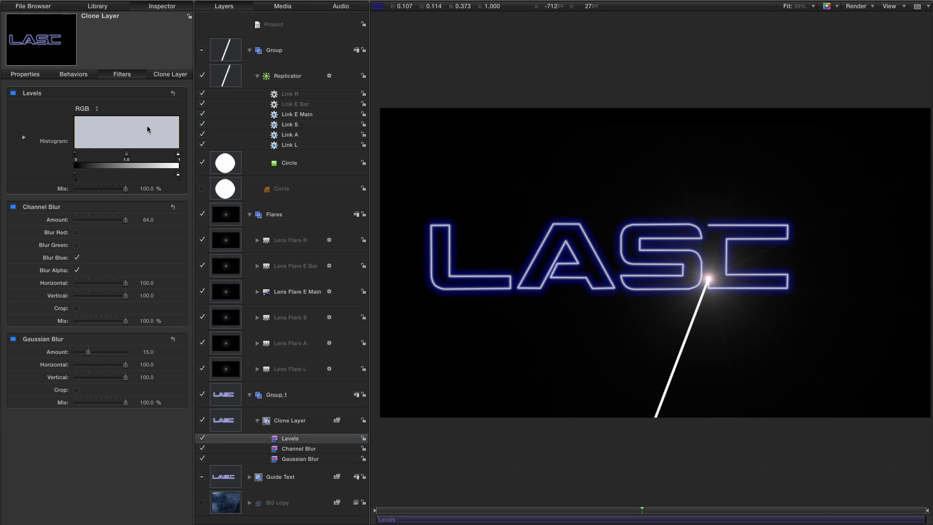
pyautogui.moveTo(176, 158); pyautogui.dragTo(141, 159)
pyautogui.click(84, 109)
pyautogui.click(83, 142)
pyautogui.moveTo(178, 158); pyautogui.dragTo(120, 156)
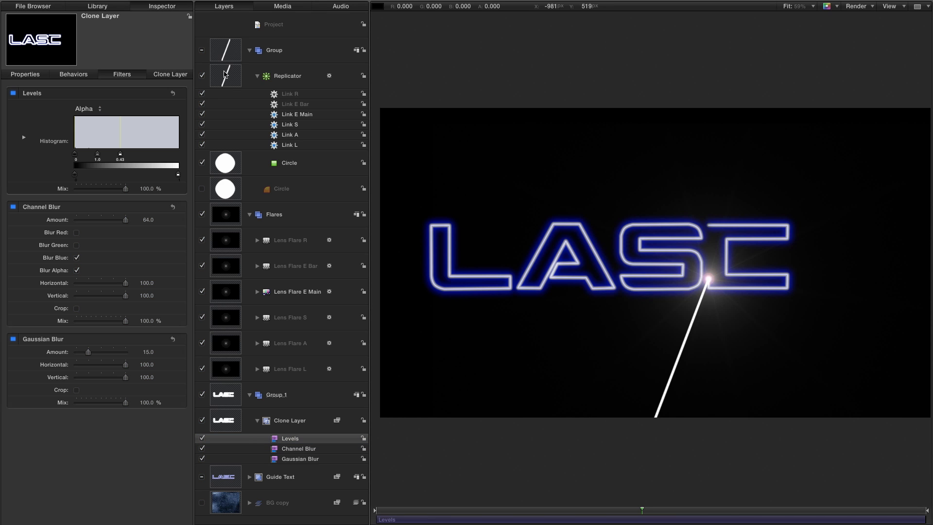
# Add a Glow filter to the line Replicator.
pyautogui.click(227, 79)
pyautogui.click(99, 6)
pyautogui.moveTo(191, 135)
pyautogui.mouseDown()
pyautogui.moveTo(191, 175)
pyautogui.moveTo(190, 143)
pyautogui.mouseUp()
pyautogui.click(112, 117)
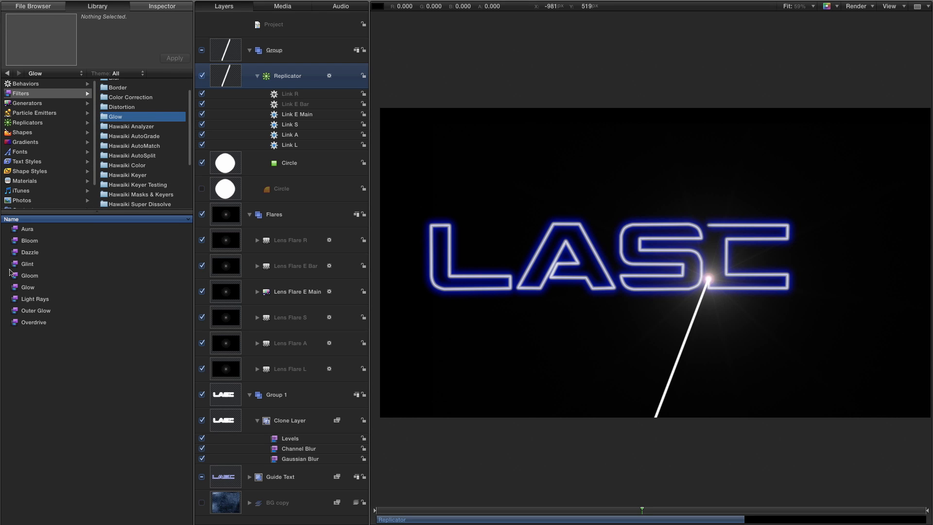
pyautogui.moveTo(13, 288); pyautogui.dragTo(256, 89)
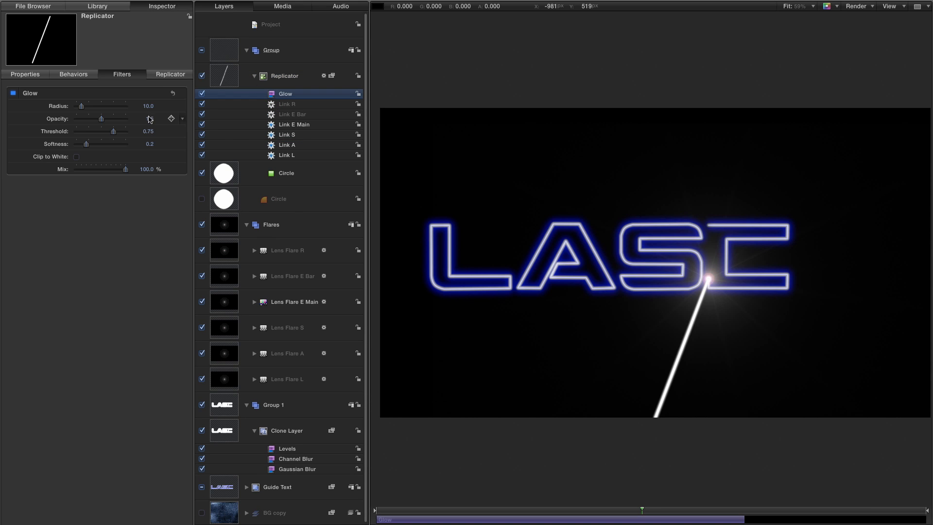
# Set the replicator's Glow filter to Radius 5 and Threshold 0.
pyautogui.doubleClick(149, 107)
pyautogui.write('5')
pyautogui.press('Return')
pyautogui.doubleClick(148, 131)
pyautogui.write('0')
pyautogui.press('Return')
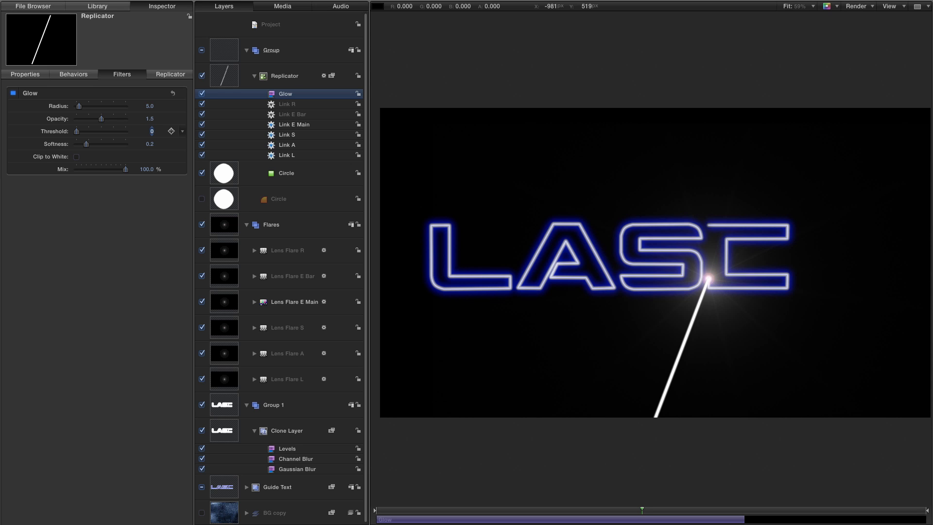
# Duplicate the replicator's Glow filter and set the copy's Radius to 40 and Opacity to 0.5.
pyautogui.rightClick(279, 94)
pyautogui.click(305, 125)
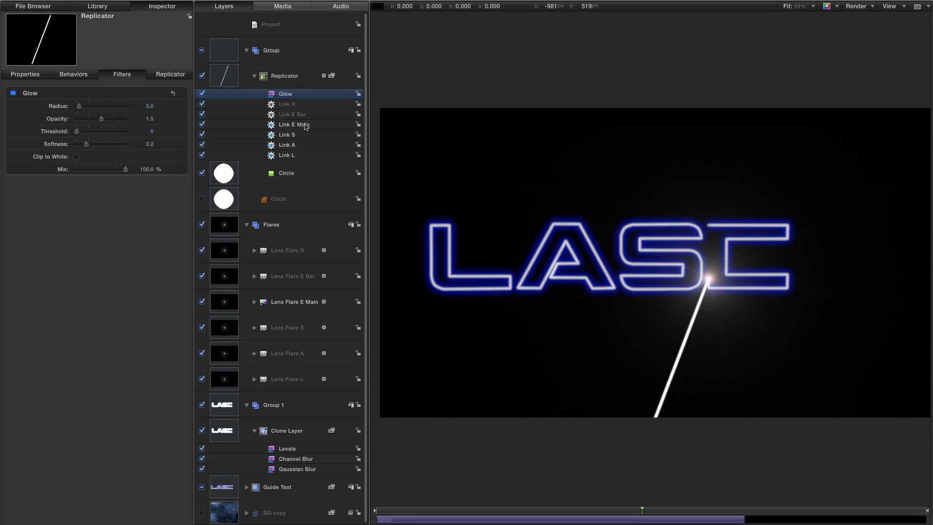
pyautogui.doubleClick(150, 107)
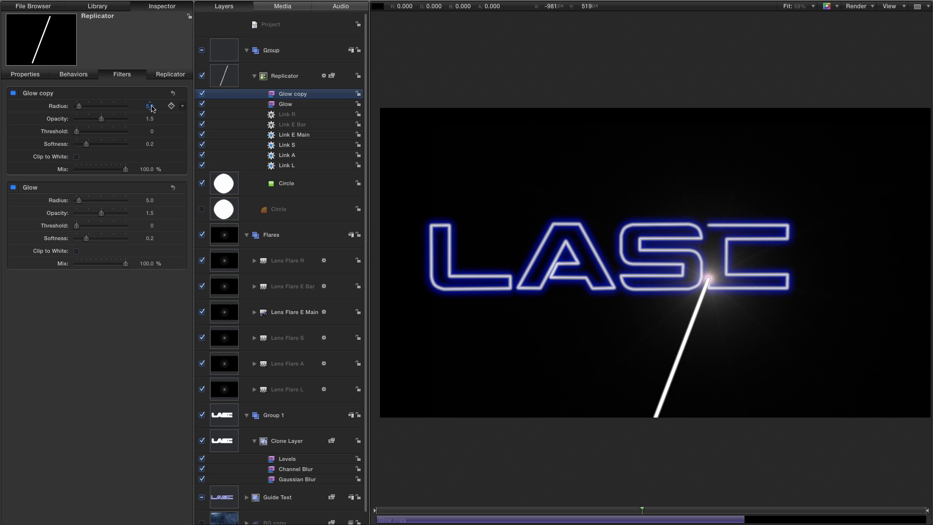
pyautogui.press('Tab')
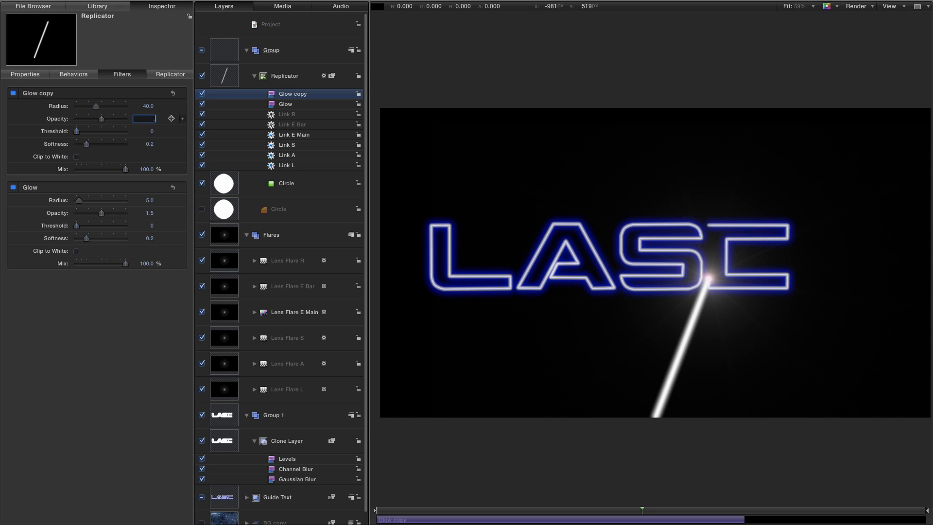
pyautogui.write('.5')
pyautogui.press('Return')
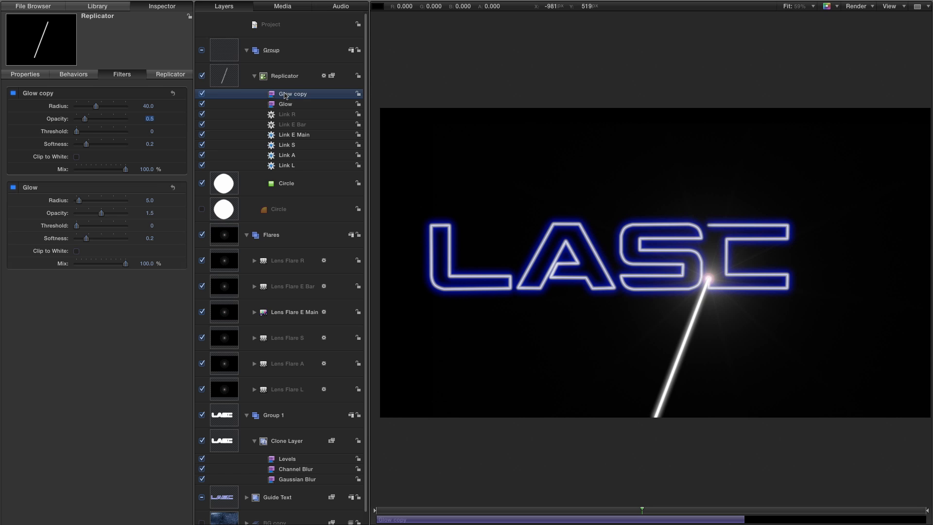
# Duplicate the Glow copy filter and set the new duplicate's Radius to 100.
pyautogui.rightClick(285, 96)
pyautogui.click(312, 124)
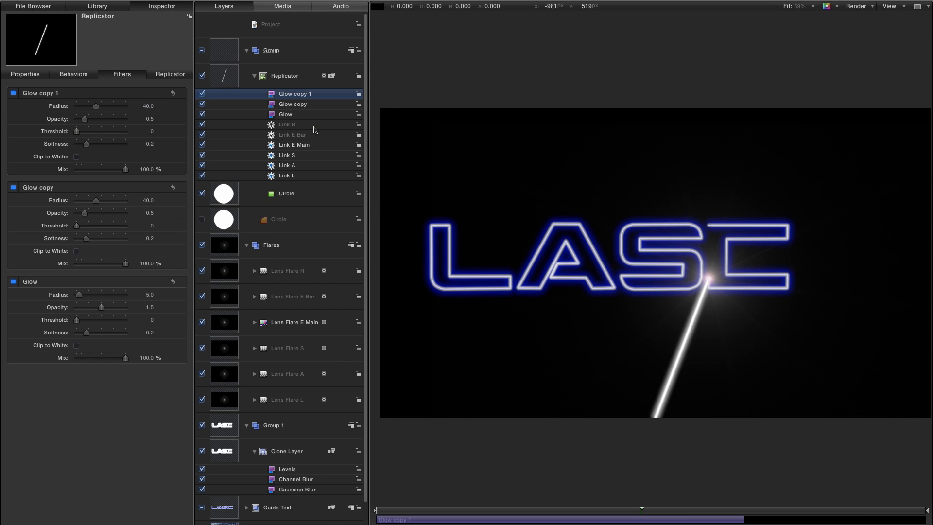
pyautogui.click(149, 105)
pyautogui.write('100')
pyautogui.press('Return')
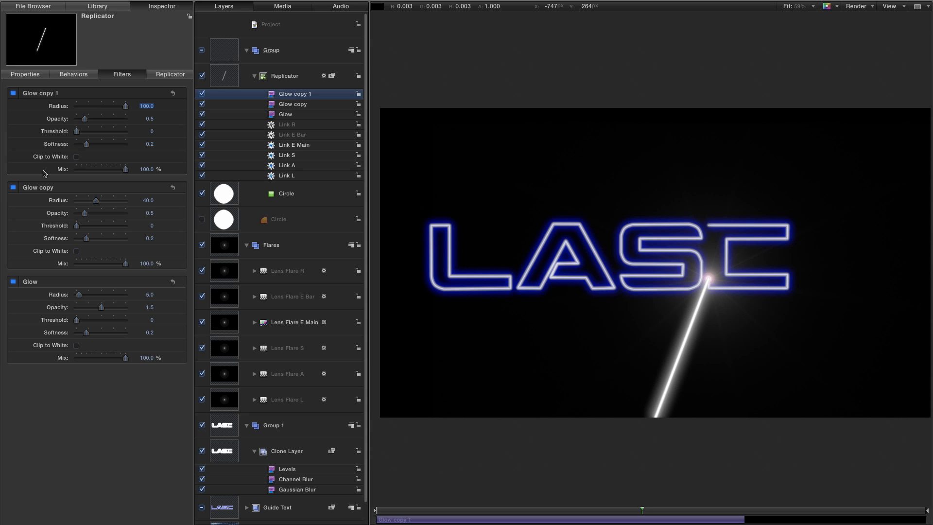
# Set the Replicator's blend mode to Linear Dodge.
pyautogui.click(223, 78)
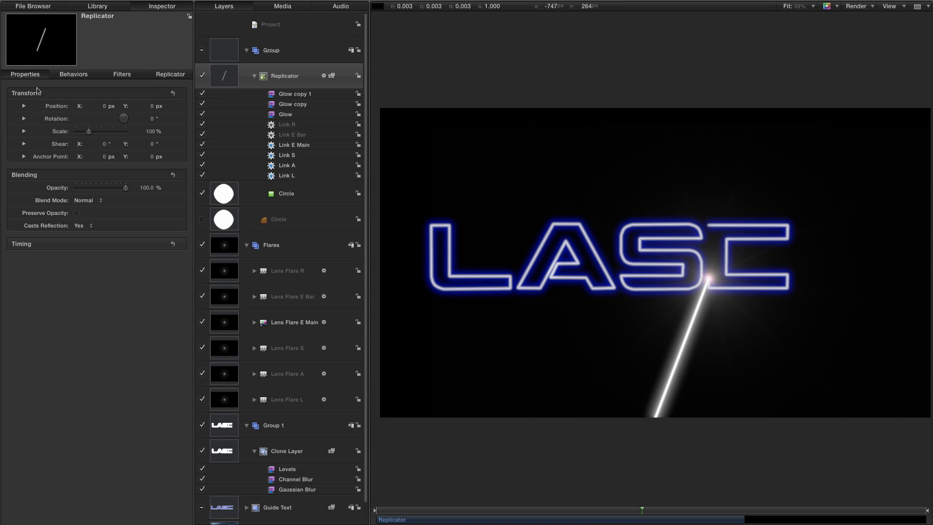
pyautogui.click(86, 199)
pyautogui.click(102, 291)
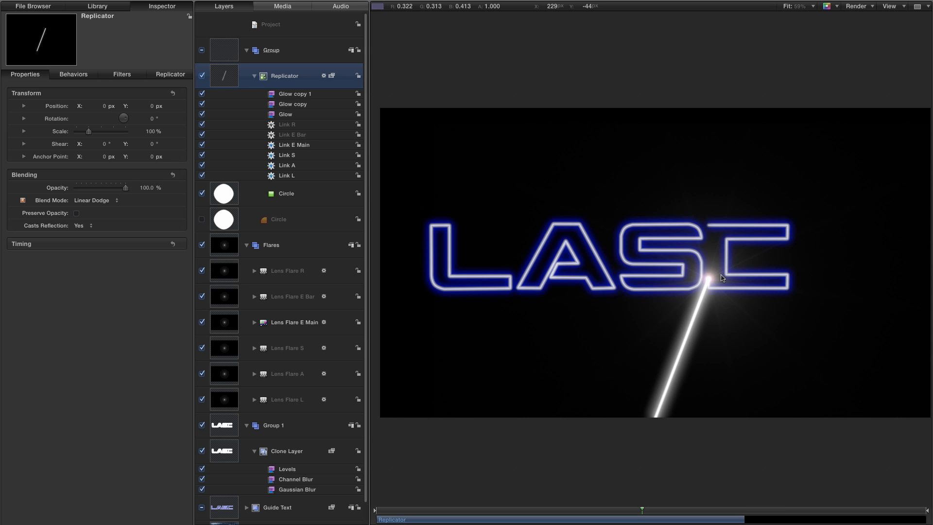
# Add a Levels filter from the Color Correction filters to the Replicator and show its filter settings.
pyautogui.click(101, 7)
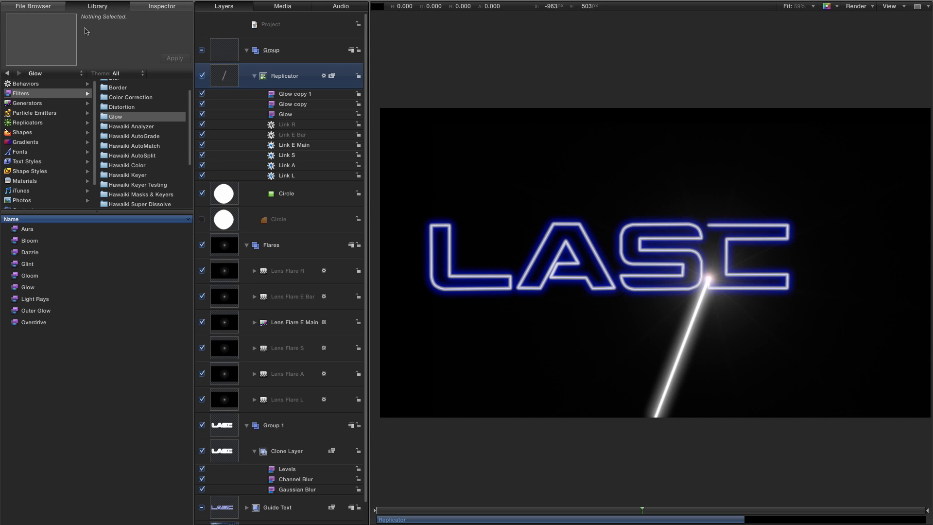
pyautogui.click(128, 98)
pyautogui.moveTo(29, 334); pyautogui.dragTo(272, 91)
pyautogui.click(161, 11)
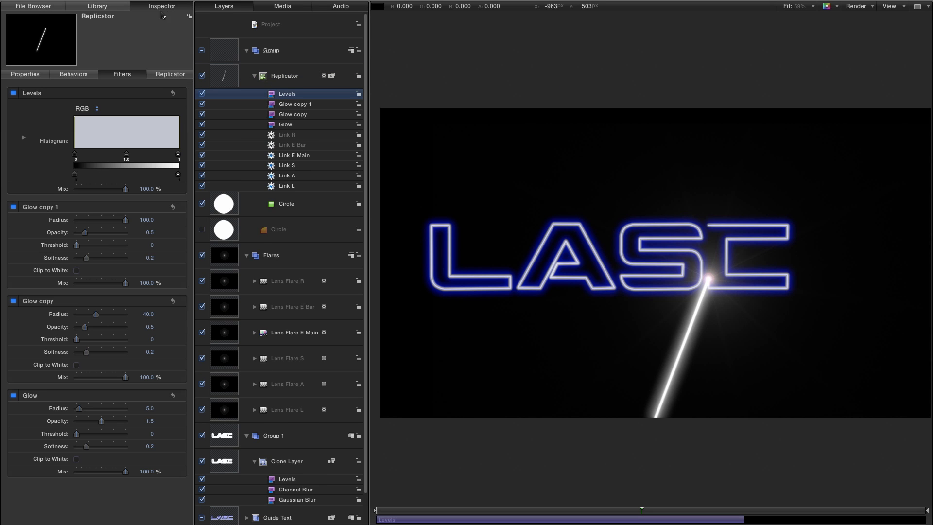
# Lower the Blue channel's white input point to about 0.27 in the replicator's Levels filter.
pyautogui.click(83, 109)
pyautogui.click(83, 135)
pyautogui.moveTo(178, 155); pyautogui.dragTo(103, 160)
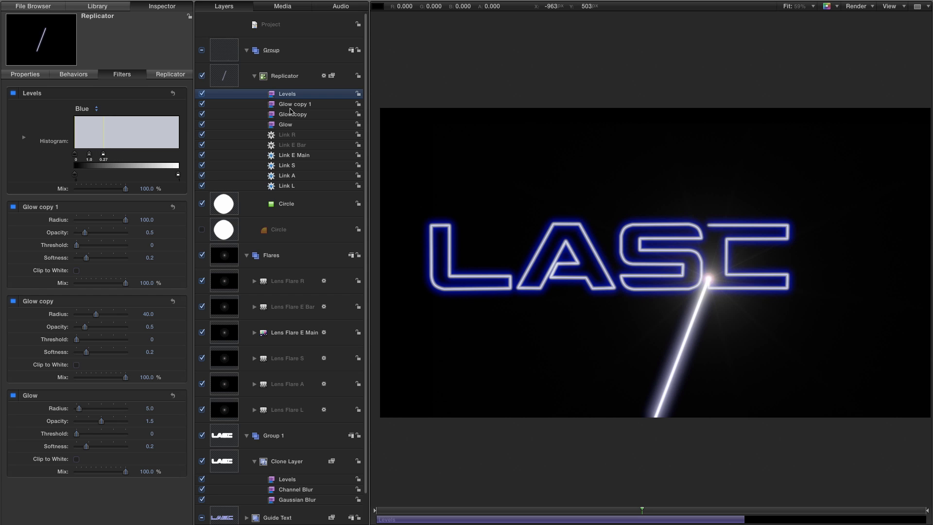
# Add a Channel Blur filter from the Blur filters to the Replicator, above its Levels filter.
pyautogui.click(104, 6)
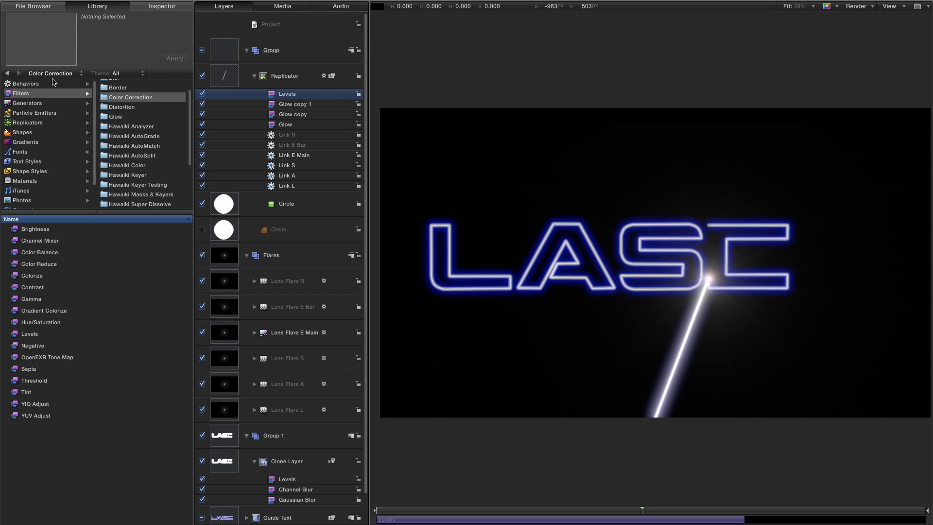
pyautogui.moveTo(190, 126); pyautogui.dragTo(190, 115)
pyautogui.click(119, 94)
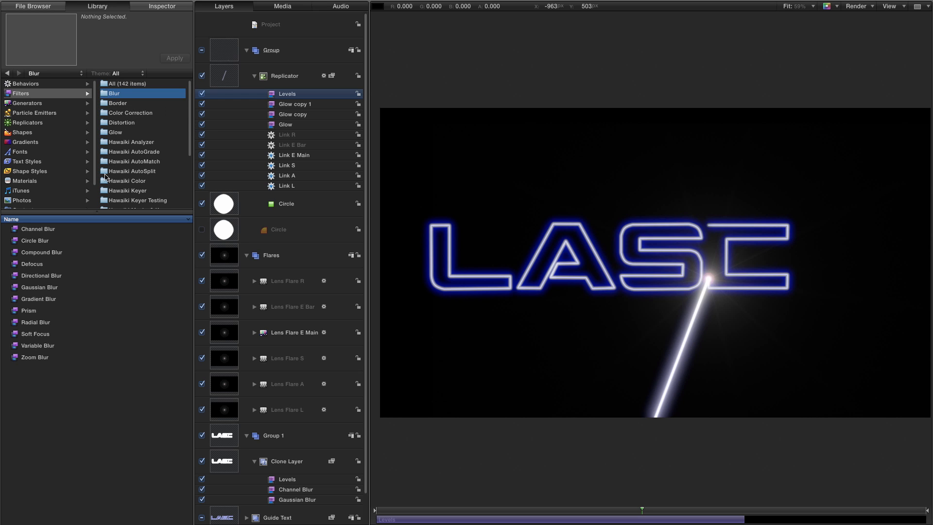
pyautogui.moveTo(18, 232); pyautogui.dragTo(278, 92)
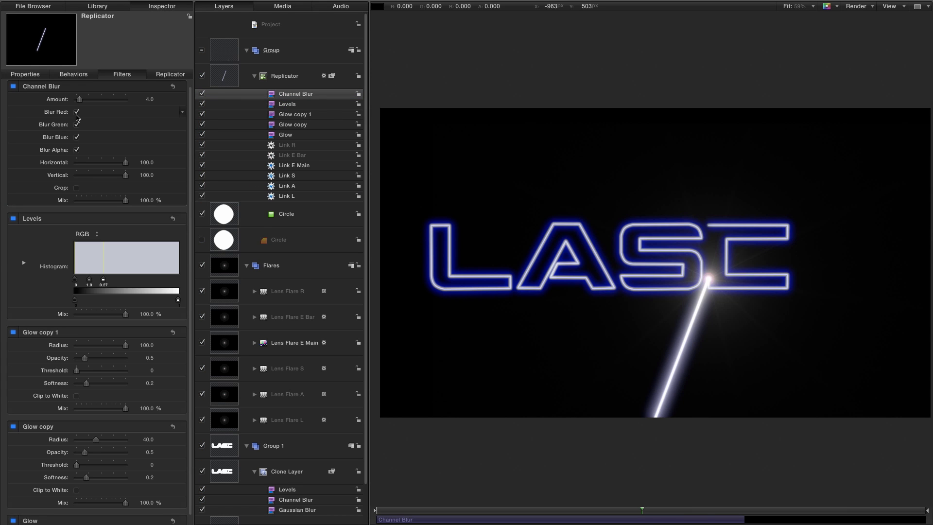
# Limit the replicator's Channel Blur to the blue channel by disabling Blur Red, Blur Green and Blur Alpha.
pyautogui.click(76, 125)
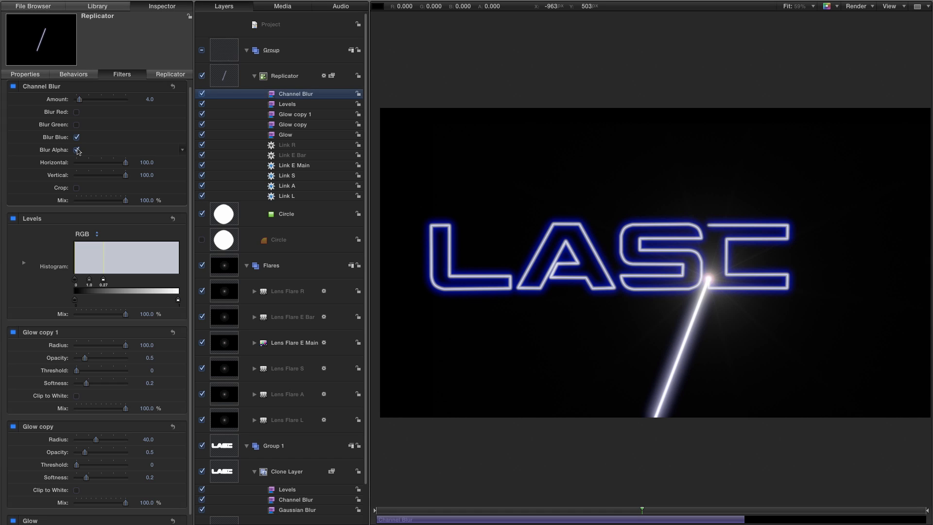
pyautogui.click(77, 150)
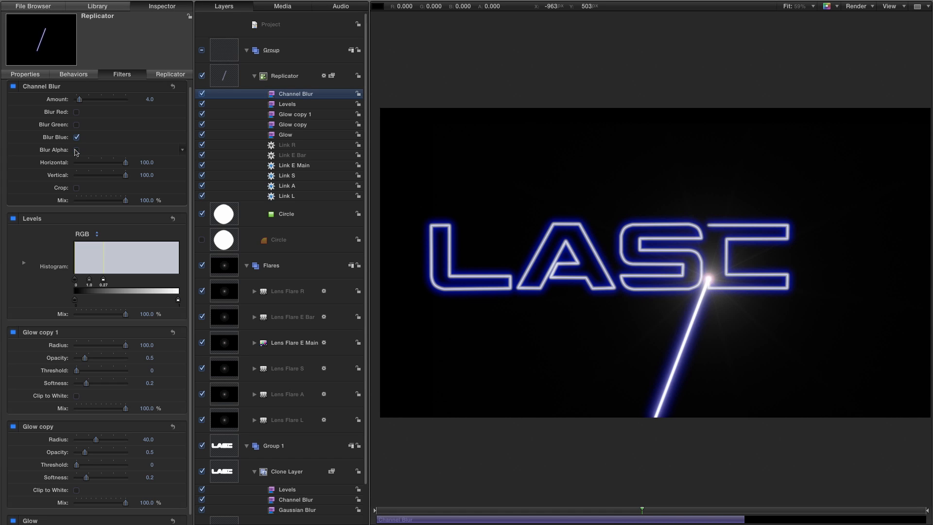
pyautogui.click(149, 99)
# Toggle the replicator's Channel Blur filter off and on to compare its effect on the beam.
pyautogui.click(14, 87)
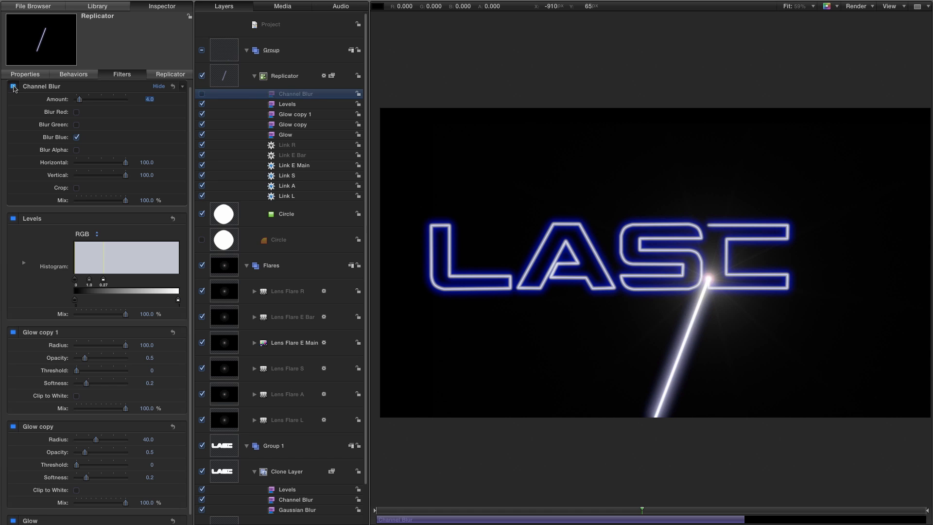
pyautogui.click(14, 86)
pyautogui.click(14, 87)
pyautogui.click(14, 86)
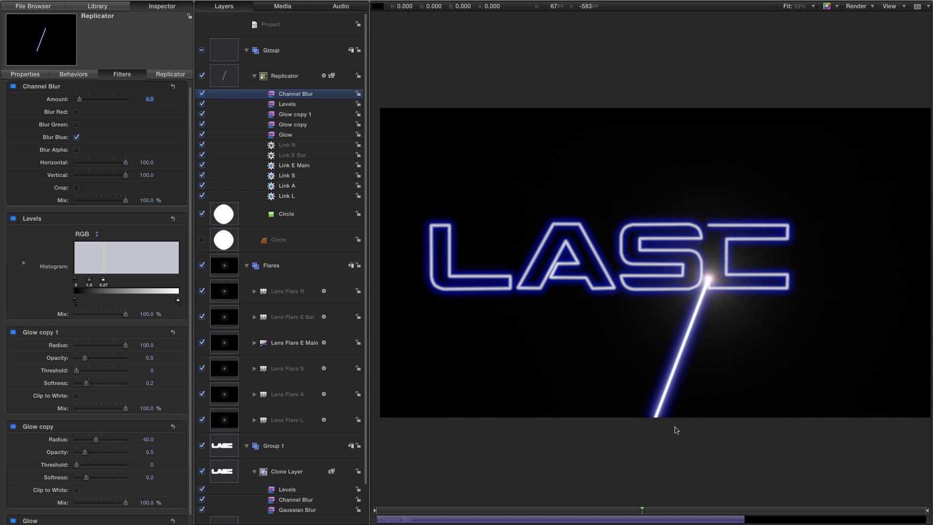
# Go back to the frames where the A is drawn, make the BG copy group visible and expand it.
pyautogui.click(593, 511)
pyautogui.moveTo(594, 512); pyautogui.dragTo(455, 513)
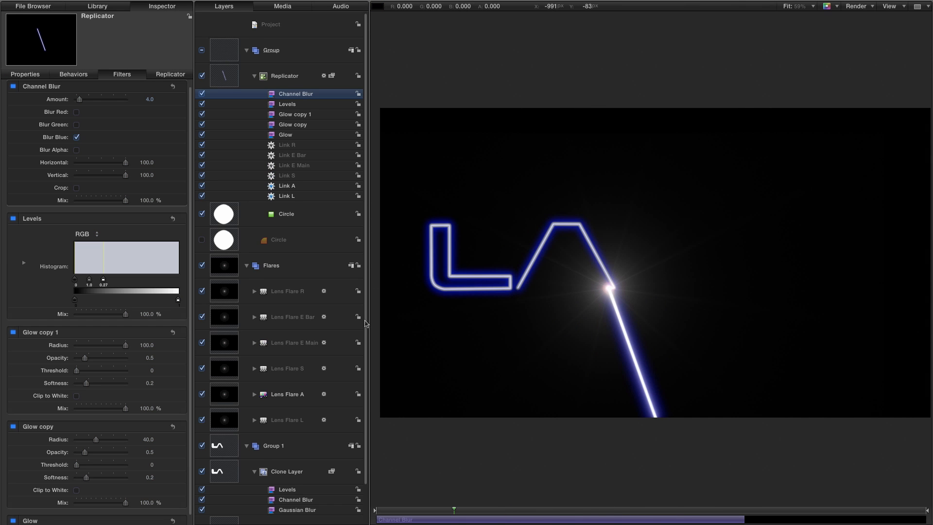
pyautogui.scroll(-2, 368, 322)
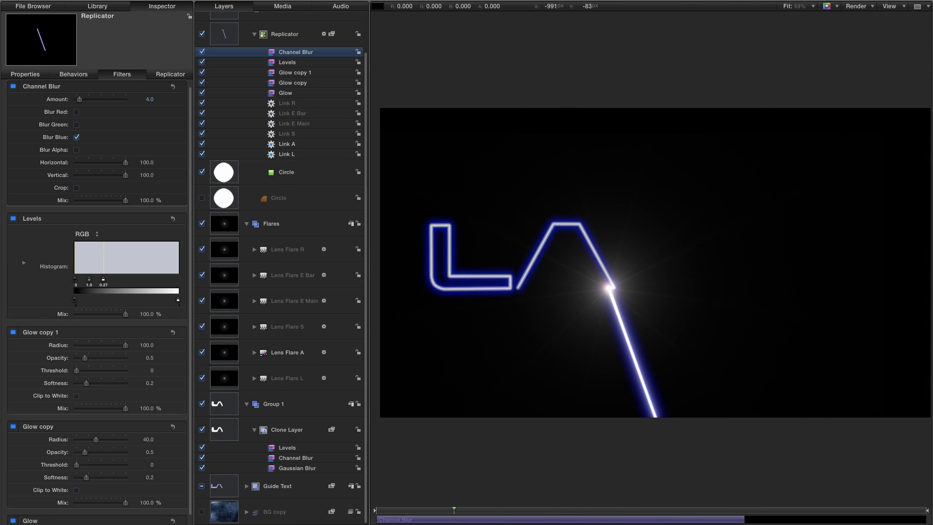
pyautogui.click(202, 512)
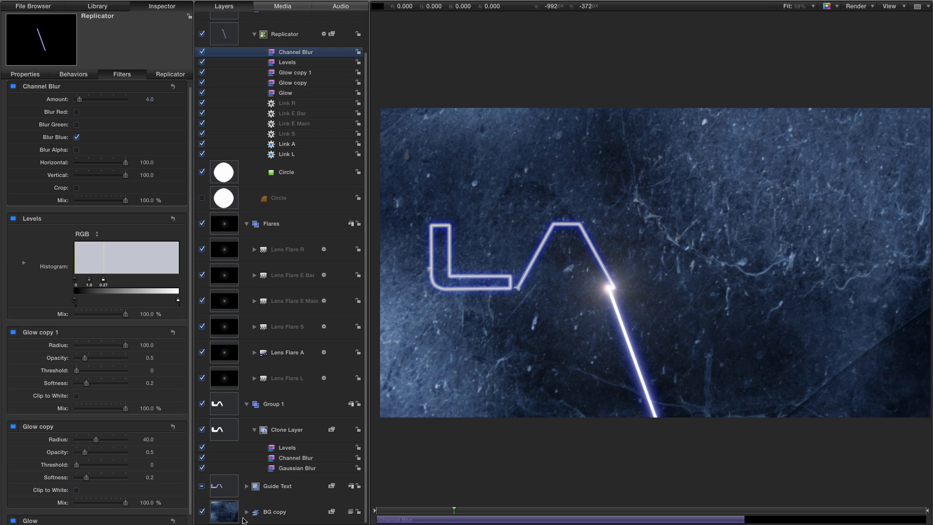
pyautogui.click(227, 513)
pyautogui.click(246, 512)
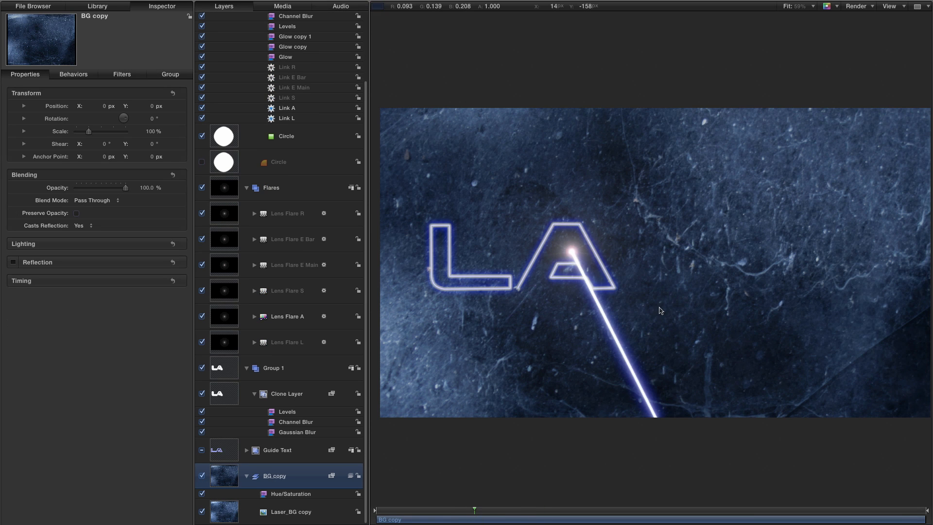
# Rename Group 1 as Glow, and collapse the Flares and Glow groups.
pyautogui.moveTo(366, 310); pyautogui.dragTo(391, 31)
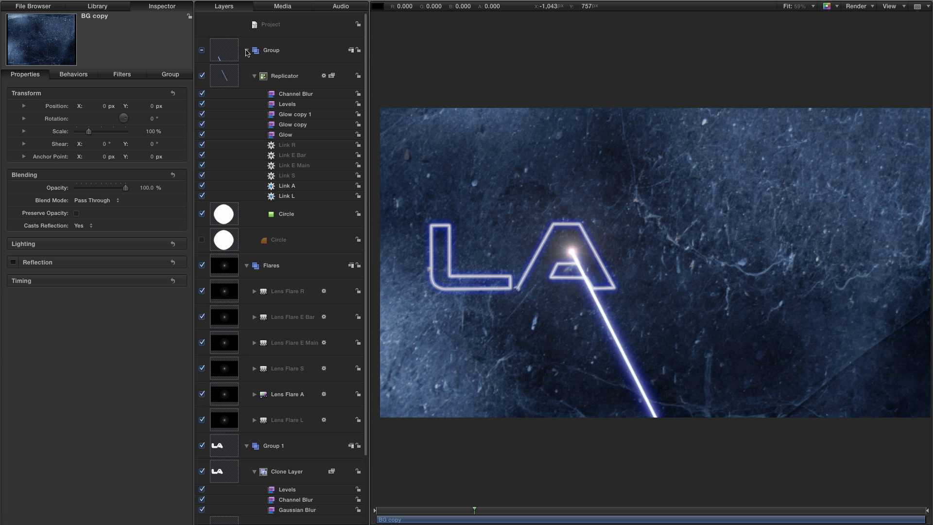
pyautogui.click(247, 266)
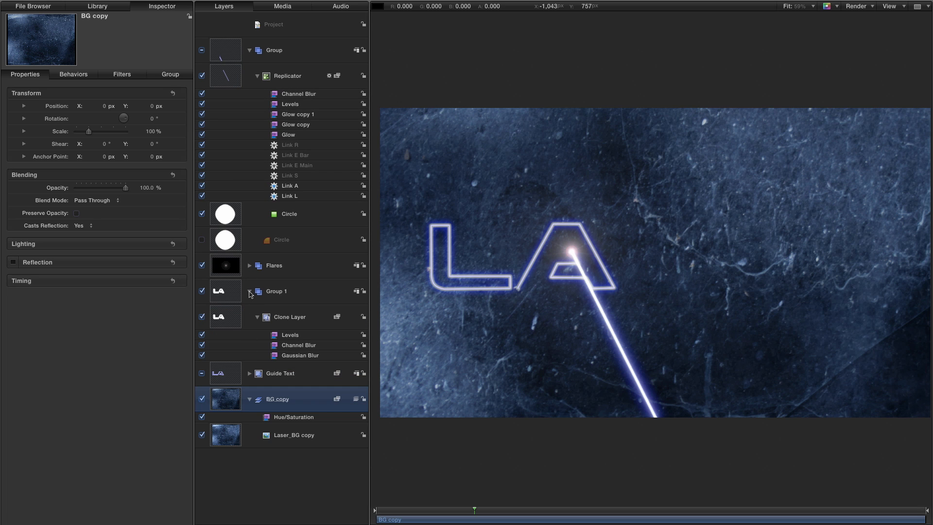
pyautogui.click(274, 291)
pyautogui.click(274, 291)
pyautogui.write('Glow')
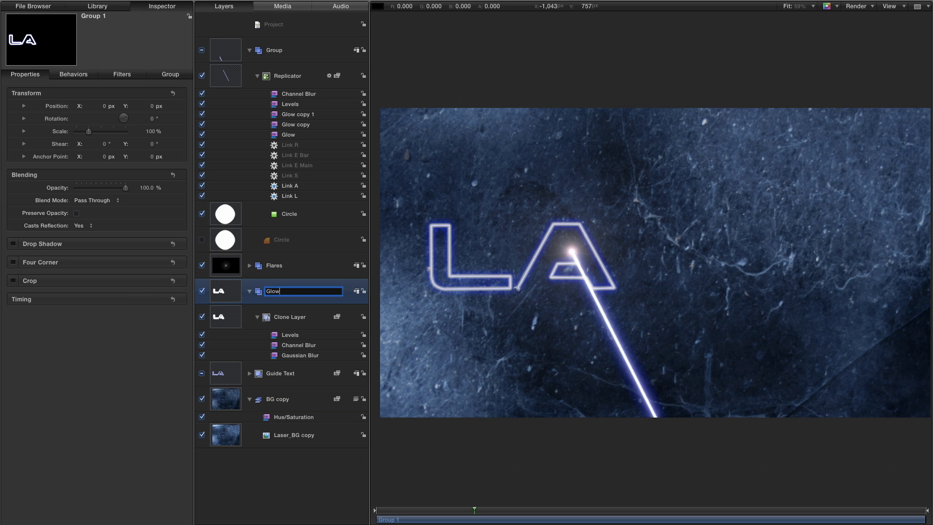
pyautogui.press('Return')
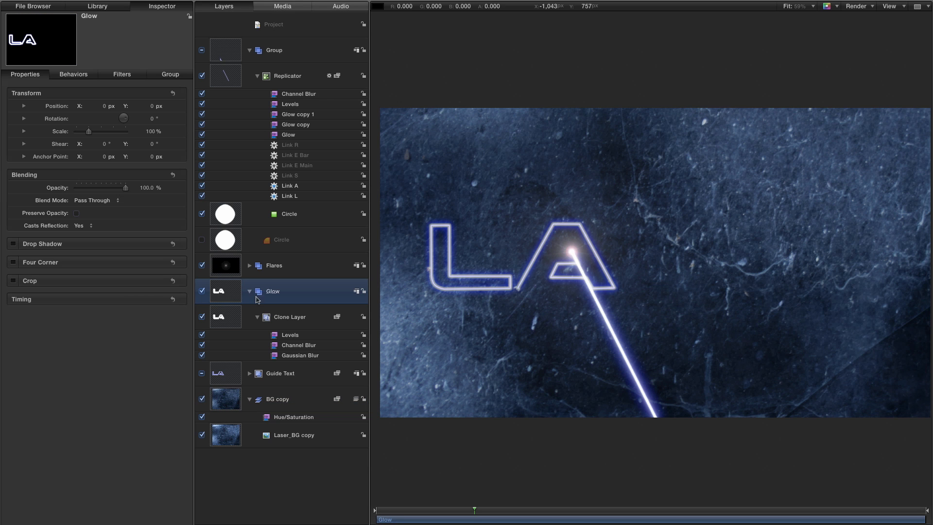
pyautogui.click(249, 291)
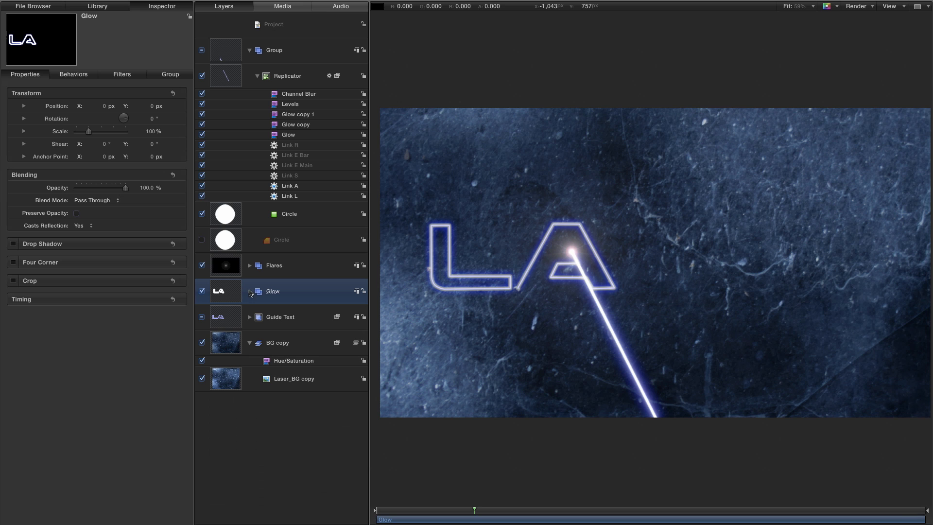
# Rename the beam's group as Laser, and collapse the Laser and BG copy groups.
pyautogui.doubleClick(275, 51)
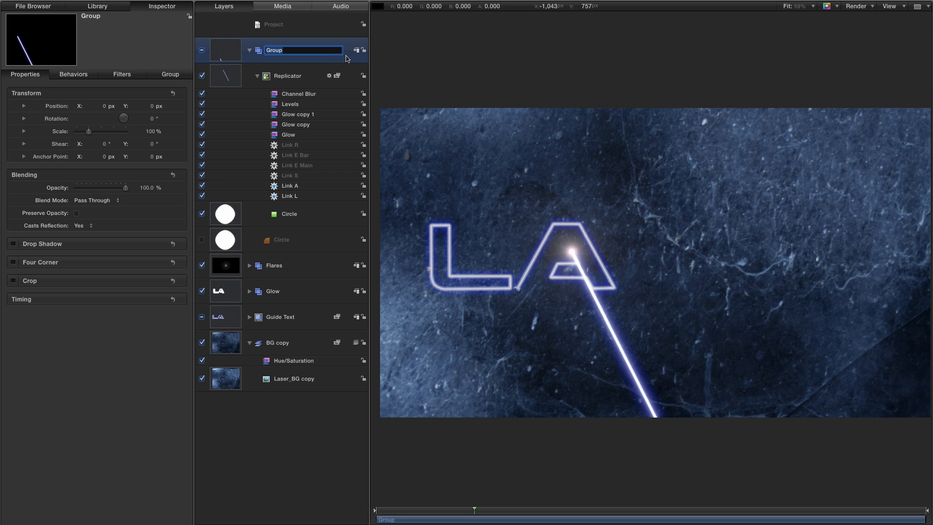
pyautogui.press('Return')
pyautogui.click(250, 50)
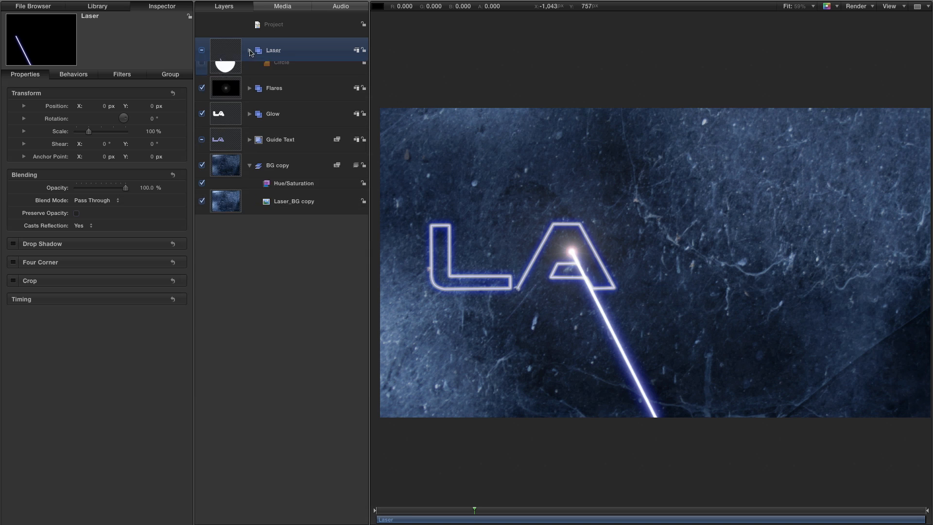
pyautogui.click(250, 153)
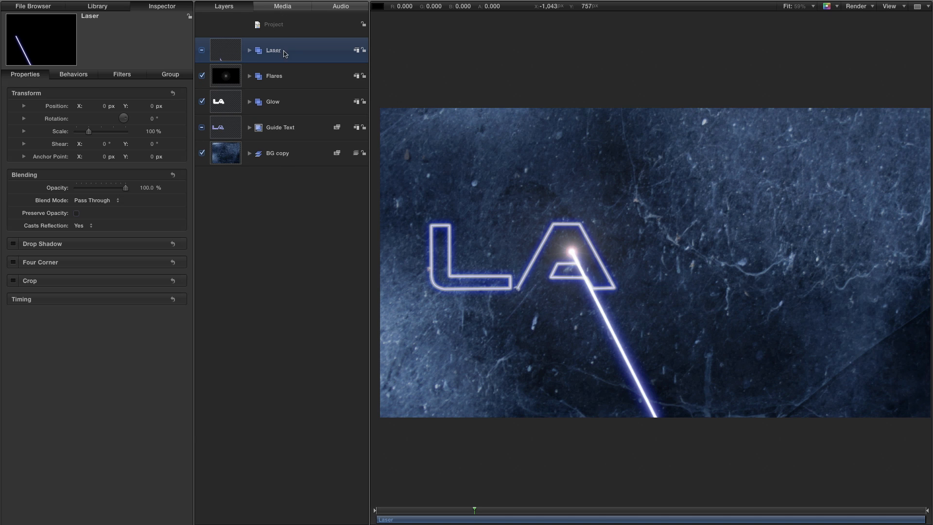
# Add a new point light to the project and set its Intensity to 300%.
pyautogui.click(134, 5)
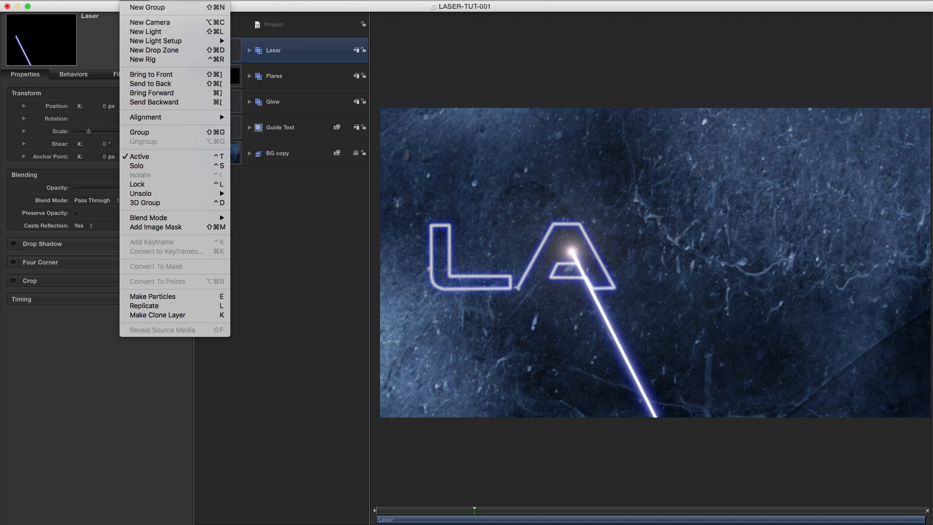
pyautogui.click(151, 32)
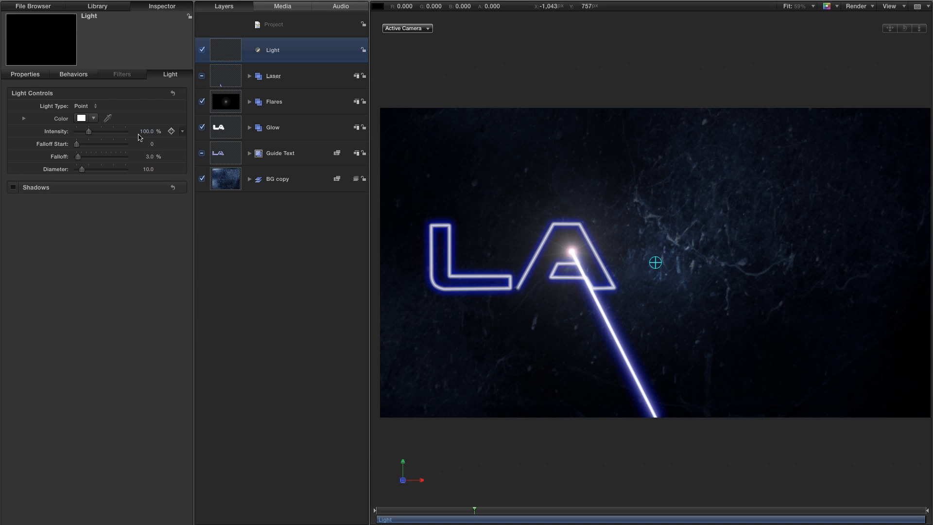
pyautogui.write('300')
pyautogui.press('Return')
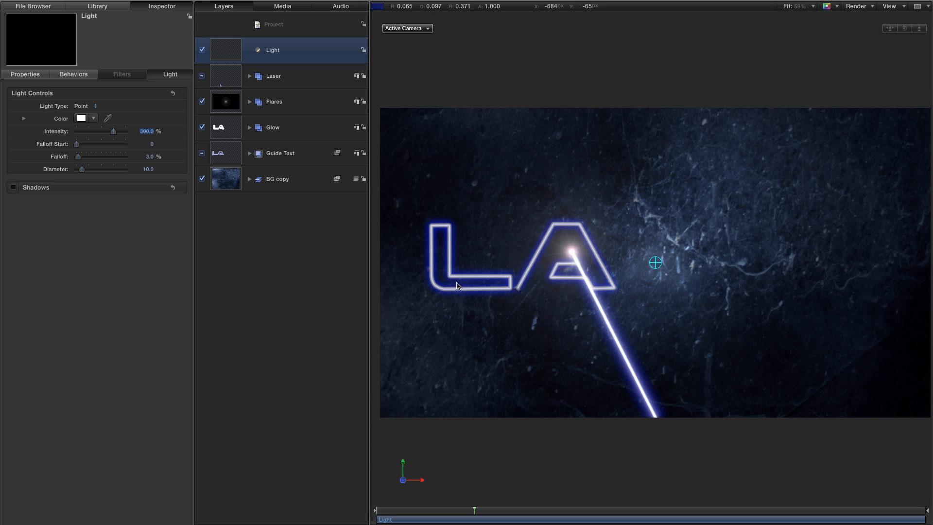
# Add a Link parameter behavior to the light's Position.
pyautogui.click(30, 75)
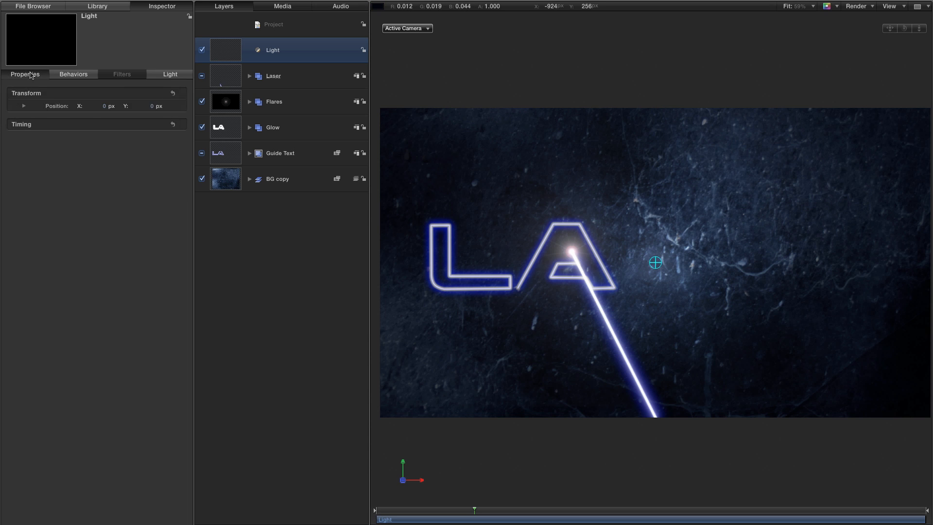
pyautogui.rightClick(60, 110)
pyautogui.moveTo(100, 194)
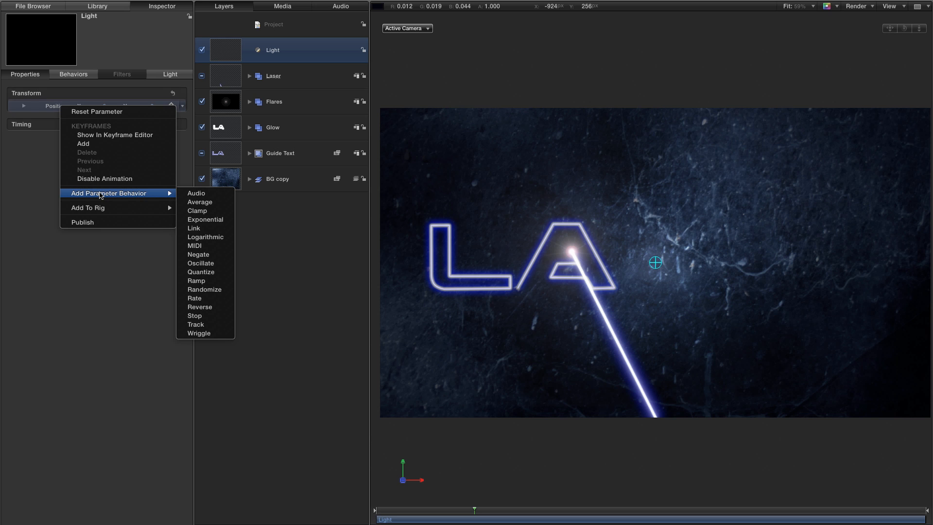
pyautogui.click(216, 229)
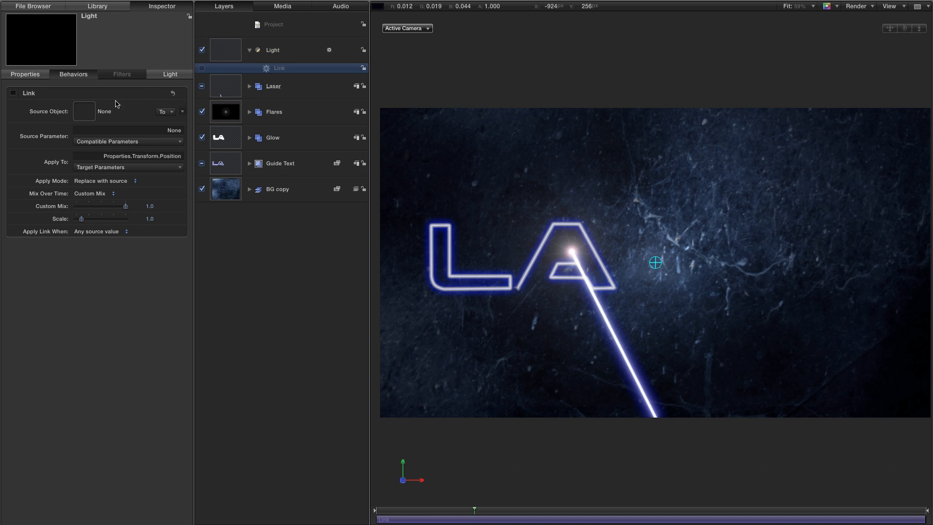
# Set the light's Link source object to Lens Flare L and scrub the timeline to check its position.
pyautogui.click(171, 112)
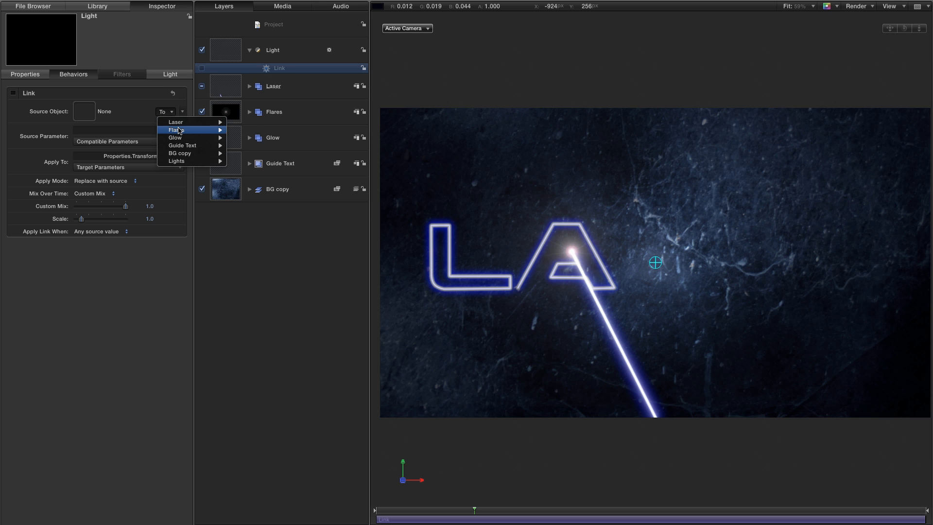
pyautogui.moveTo(179, 130)
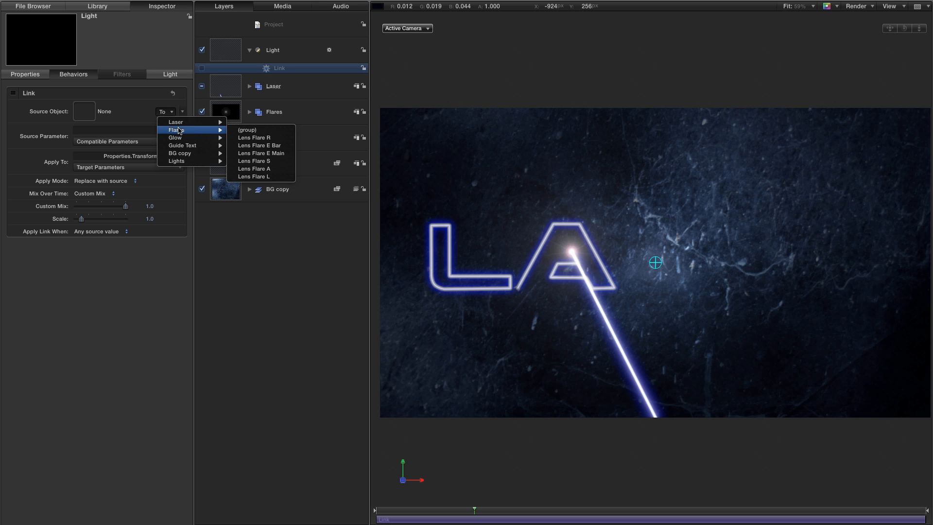
pyautogui.click(251, 177)
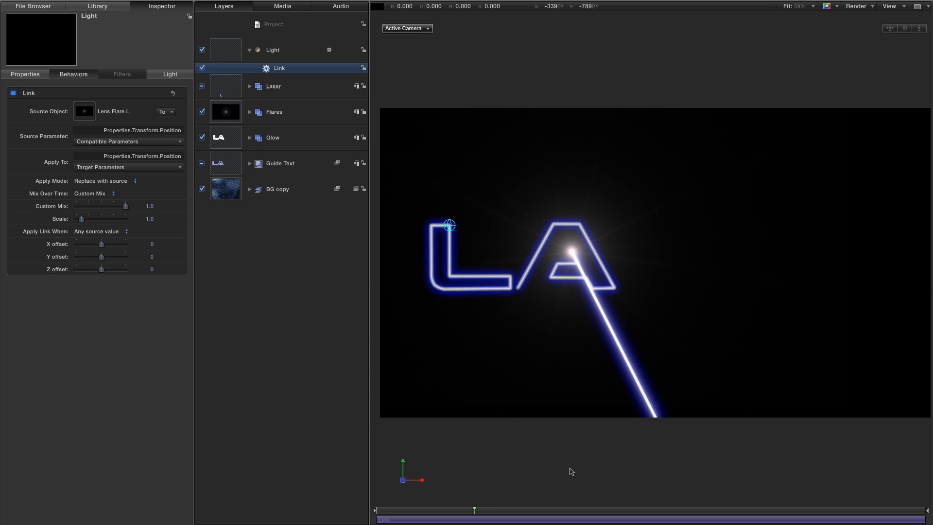
pyautogui.moveTo(474, 511); pyautogui.dragTo(374, 511)
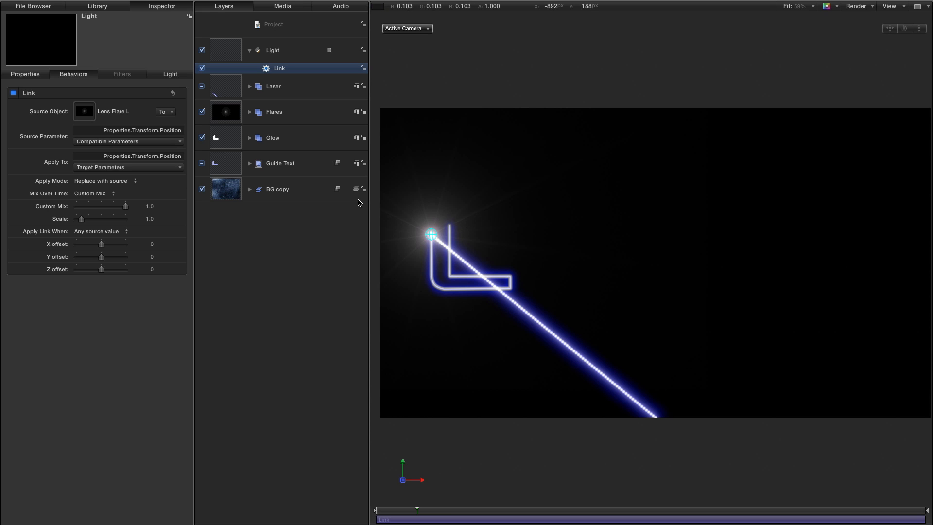
# Set the Link behavior's Z offset to 15 and scrub the timeline to check the background lighting.
pyautogui.moveTo(152, 270); pyautogui.dragTo(153, 270)
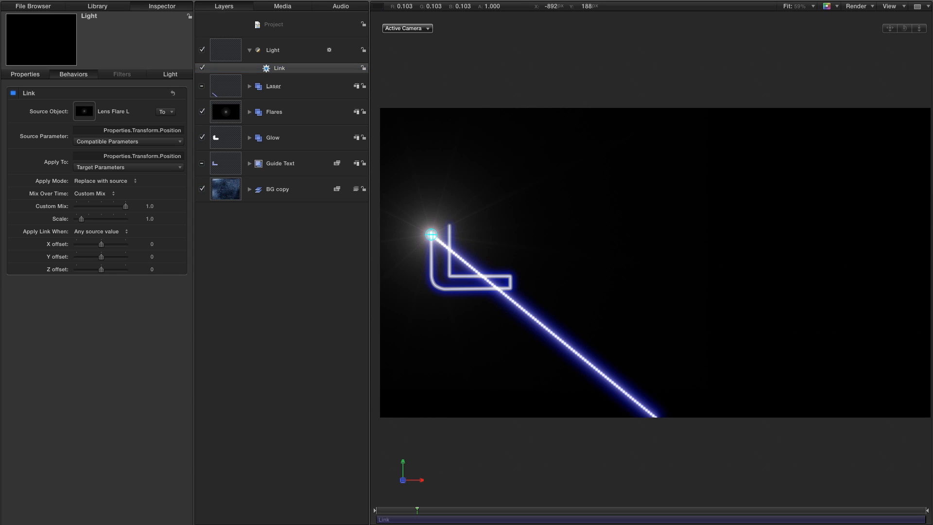
pyautogui.click(151, 271)
pyautogui.click(154, 269)
pyautogui.write('15')
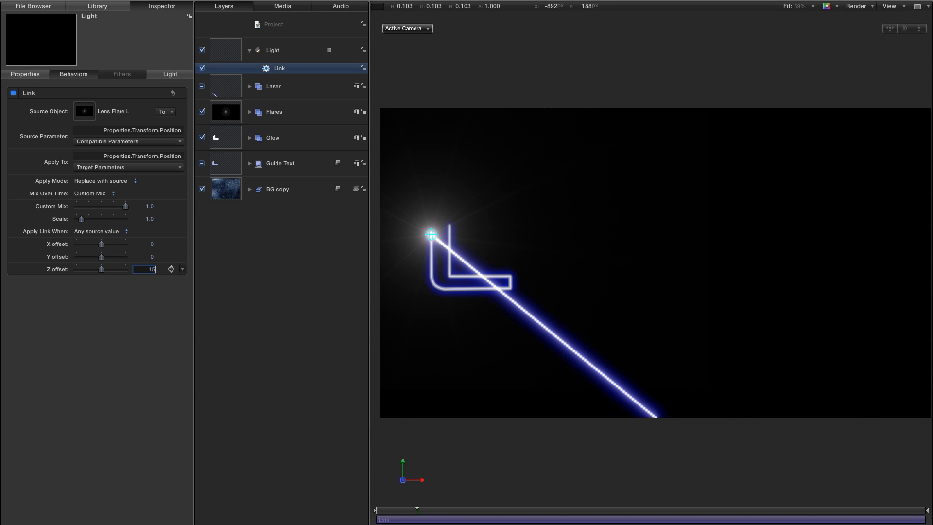
pyautogui.press('Return')
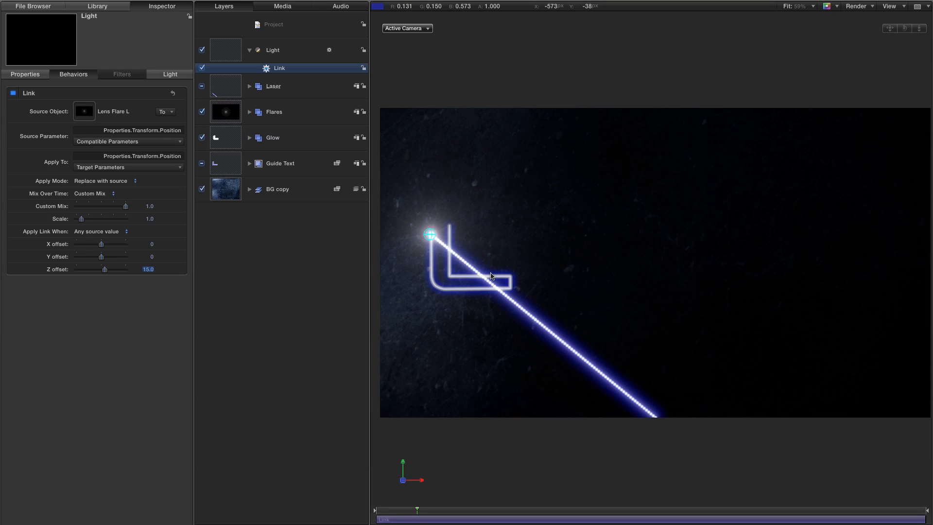
pyautogui.moveTo(416, 510)
pyautogui.mouseDown()
pyautogui.moveTo(438, 518)
pyautogui.moveTo(392, 518)
pyautogui.moveTo(426, 517)
pyautogui.mouseUp()
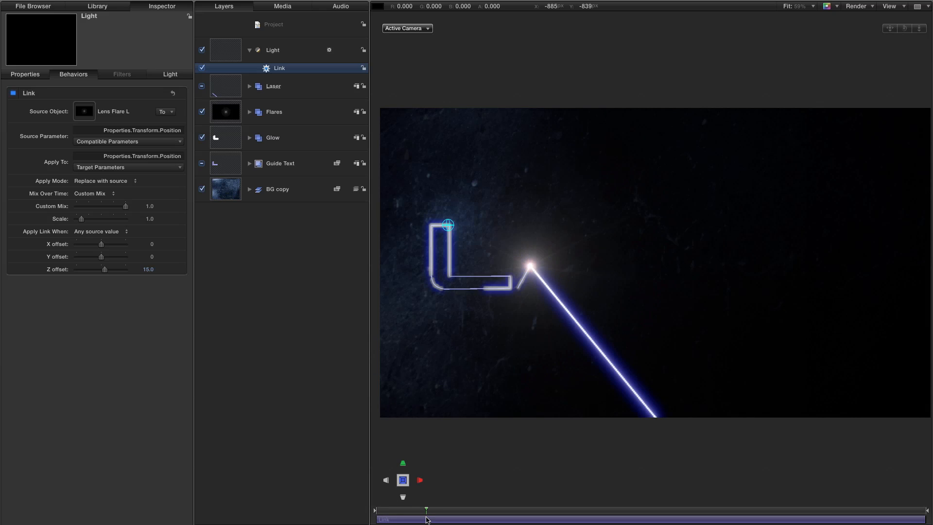
# Duplicate the light and set the copy's Link source object to Lens Flare A.
pyautogui.click(275, 52)
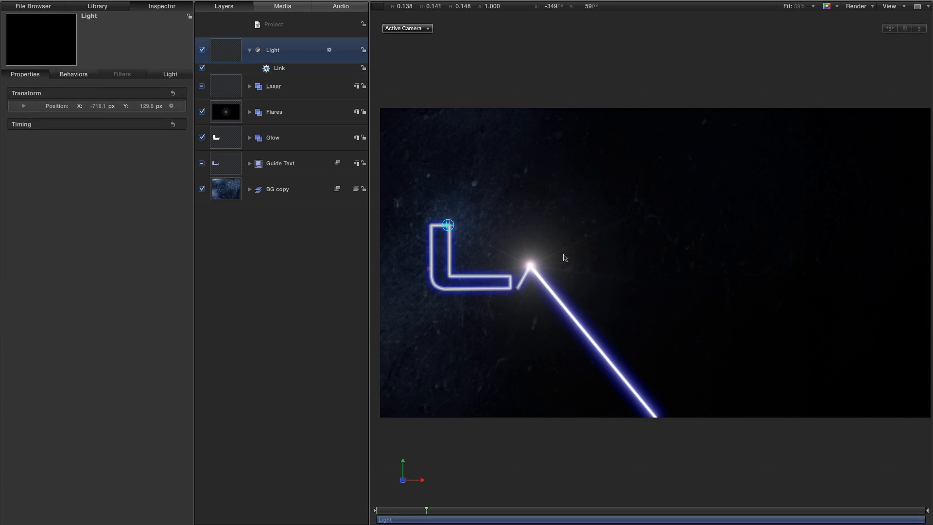
pyautogui.rightClick(222, 46)
pyautogui.click(250, 75)
pyautogui.click(276, 69)
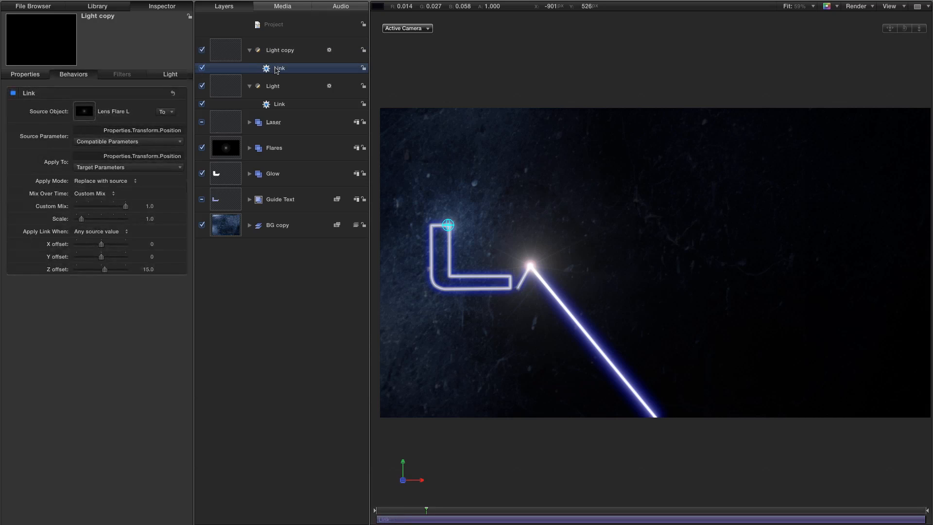
pyautogui.click(167, 112)
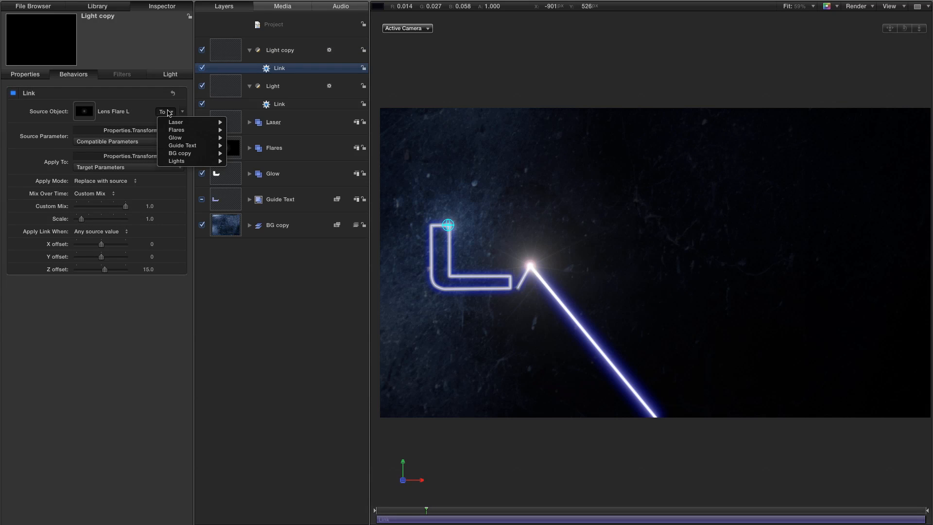
pyautogui.moveTo(180, 131)
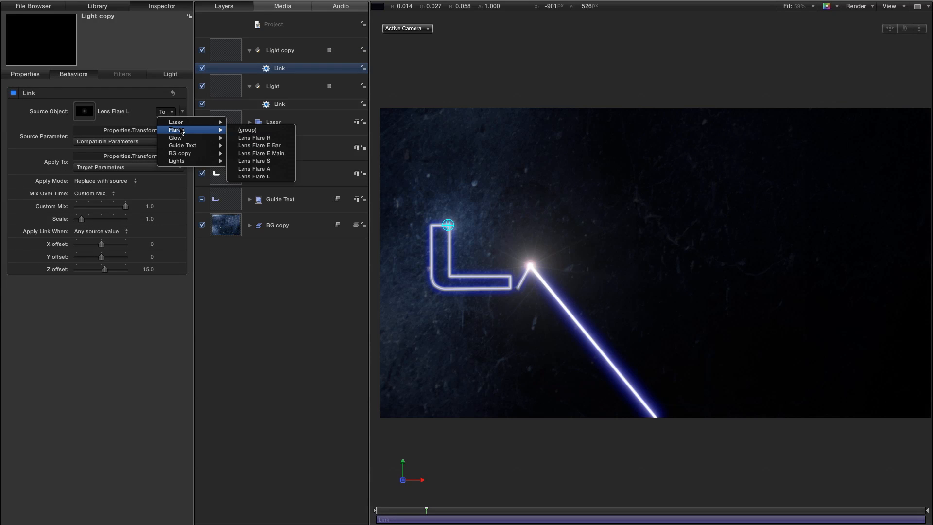
pyautogui.click(265, 170)
# Set the duplicated light's in point to frame 20 and scrub ahead to check that it follows the flare.
pyautogui.click(567, 516)
pyautogui.write('20')
pyautogui.press('Return')
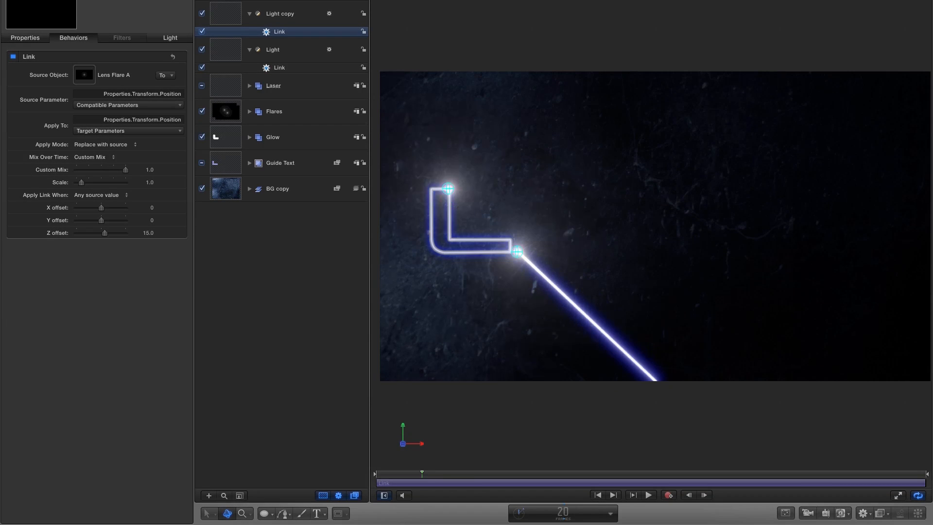
pyautogui.click(232, 12)
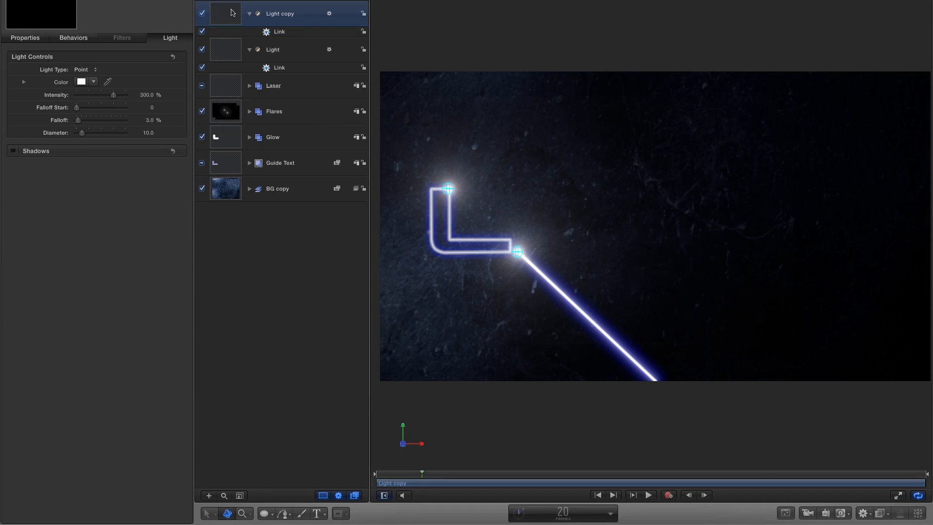
pyautogui.press('i')
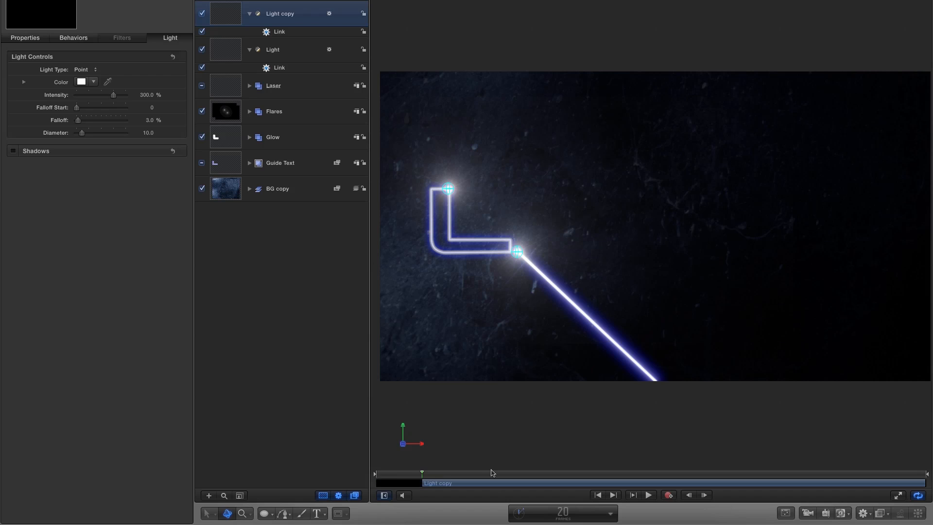
pyautogui.moveTo(422, 475)
pyautogui.mouseDown()
pyautogui.moveTo(409, 477)
pyautogui.moveTo(438, 476)
pyautogui.mouseUp()
# Rename the duplicated light as Light A.
pyautogui.doubleClick(289, 15)
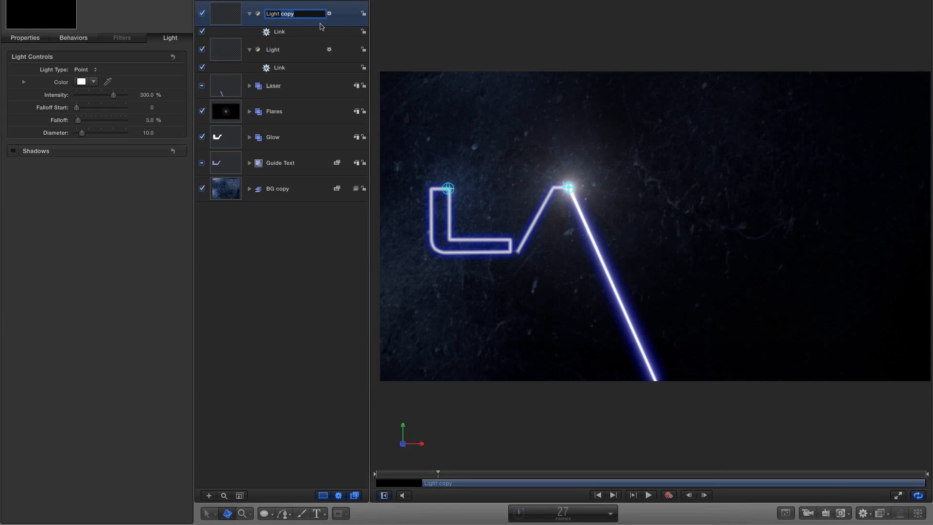
pyautogui.write('A')
pyautogui.press('Return')
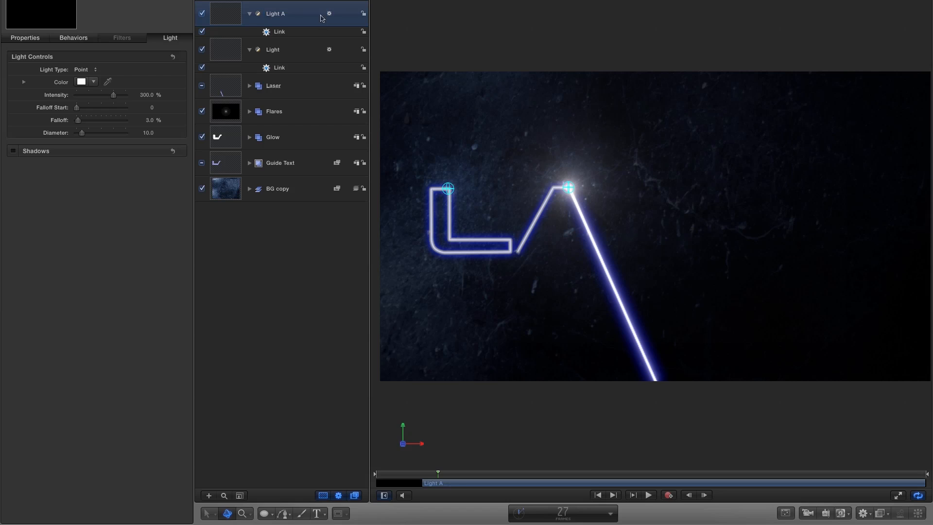
# Duplicate Light A and rename the copy as Light S.
pyautogui.rightClick(225, 16)
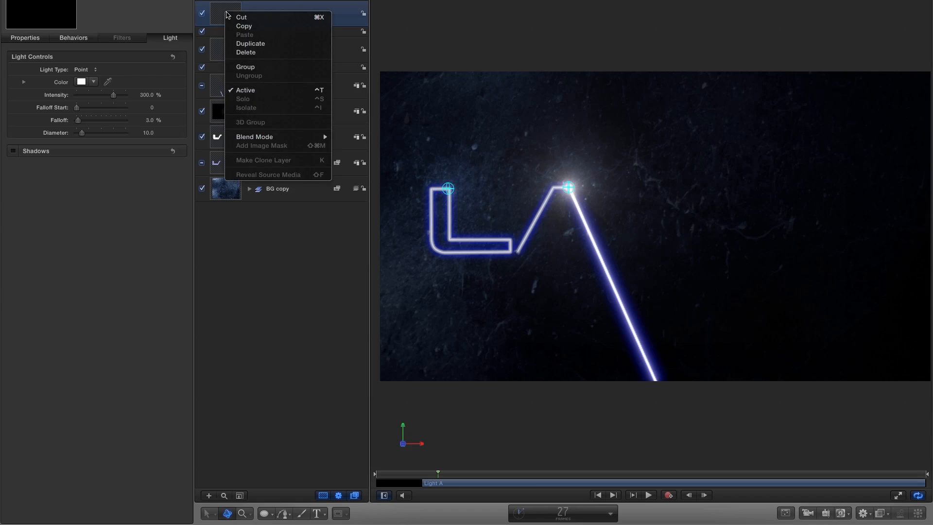
pyautogui.click(238, 44)
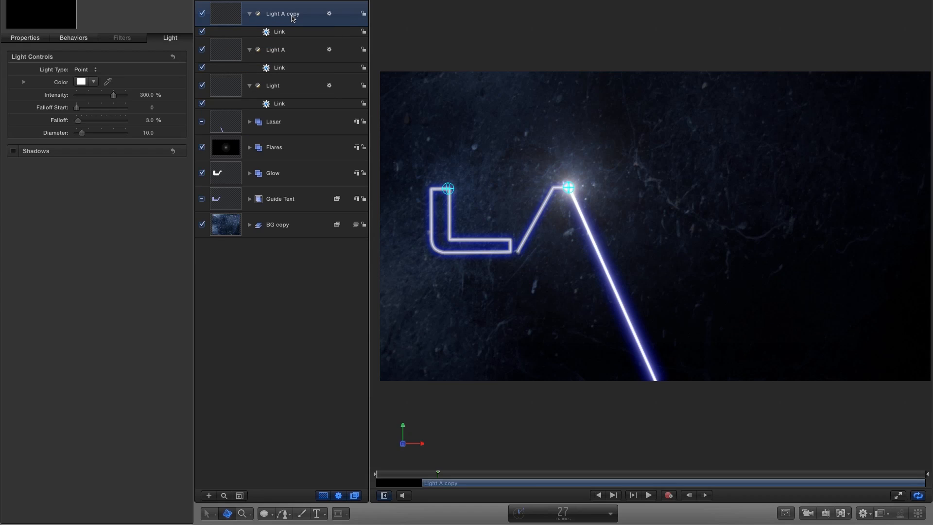
pyautogui.doubleClick(292, 16)
pyautogui.moveTo(280, 14); pyautogui.dragTo(314, 16)
pyautogui.write('S')
pyautogui.press('Return')
# Set Light S's in point to frame 50 and its Link source object to Lens Flare S.
pyautogui.click(565, 512)
pyautogui.write('50')
pyautogui.press('Return')
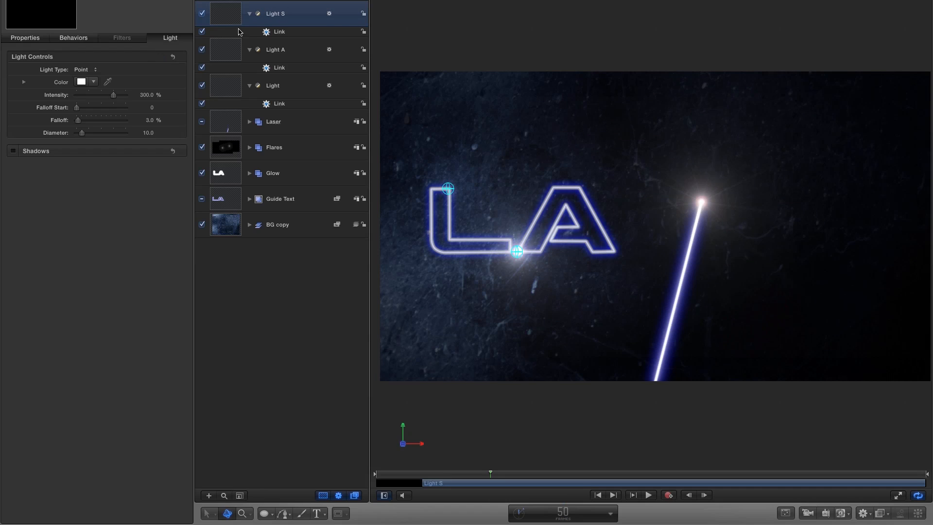
pyautogui.click(78, 38)
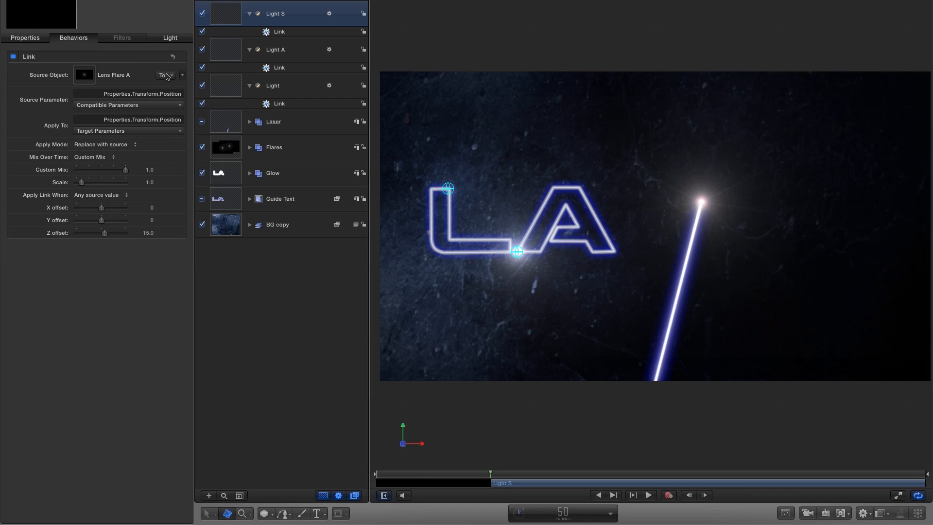
pyautogui.click(167, 75)
pyautogui.moveTo(191, 94)
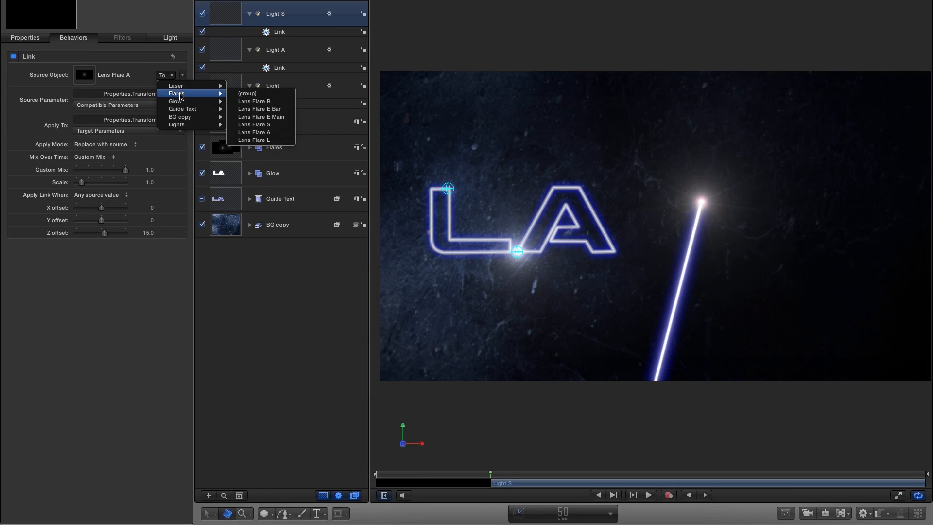
pyautogui.click(275, 125)
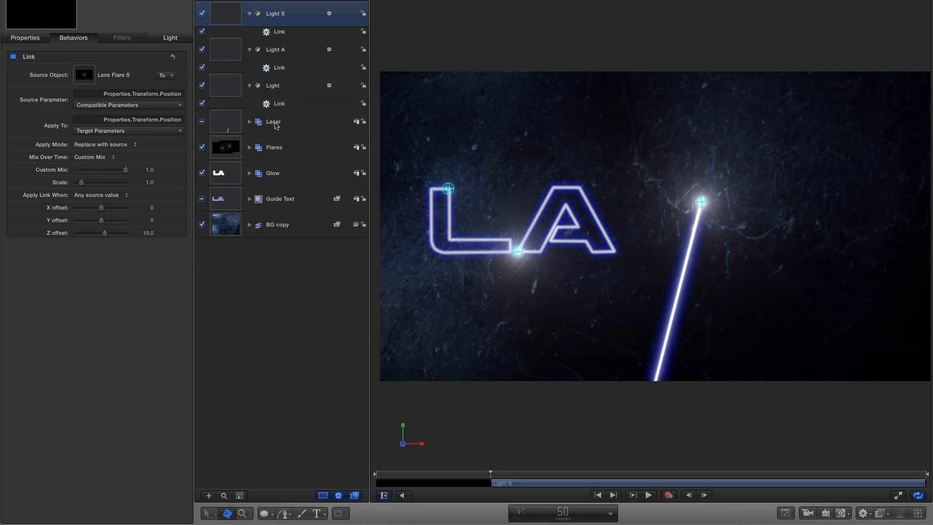
pyautogui.moveTo(511, 475); pyautogui.dragTo(534, 473)
# Duplicate Light S and rename the copy as Light E Main.
pyautogui.rightClick(222, 11)
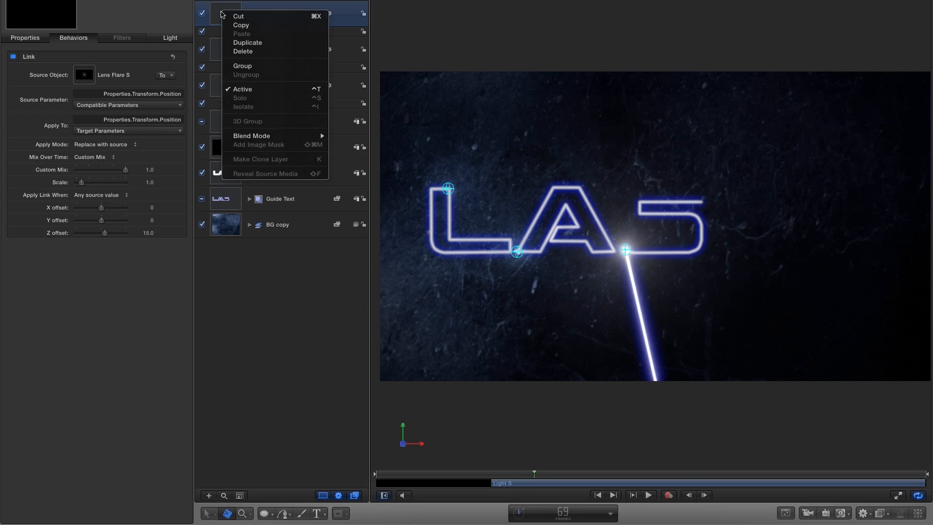
pyautogui.click(251, 43)
pyautogui.doubleClick(281, 13)
pyautogui.write('Light E Main')
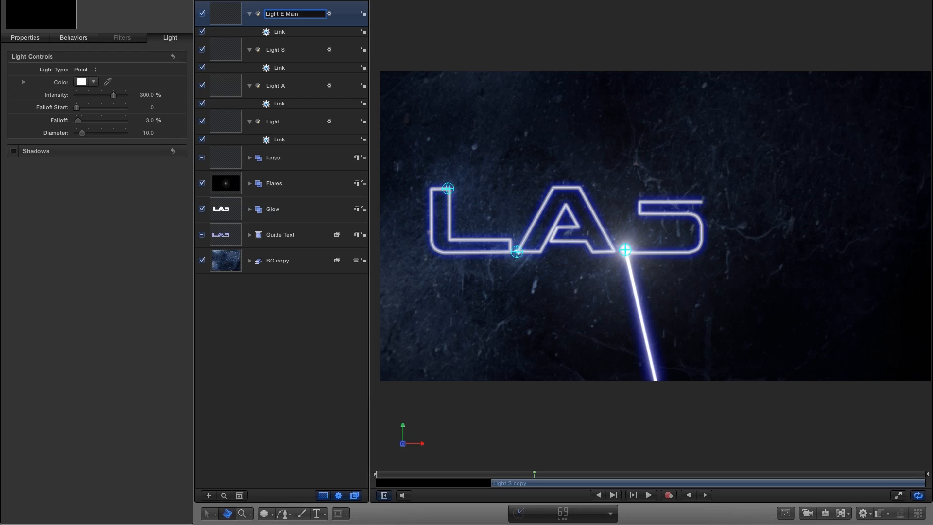
pyautogui.press('Return')
# Set Light E Main's in point to frame 90 and its Link source object to Lens Flare E Main.
pyautogui.click(563, 513)
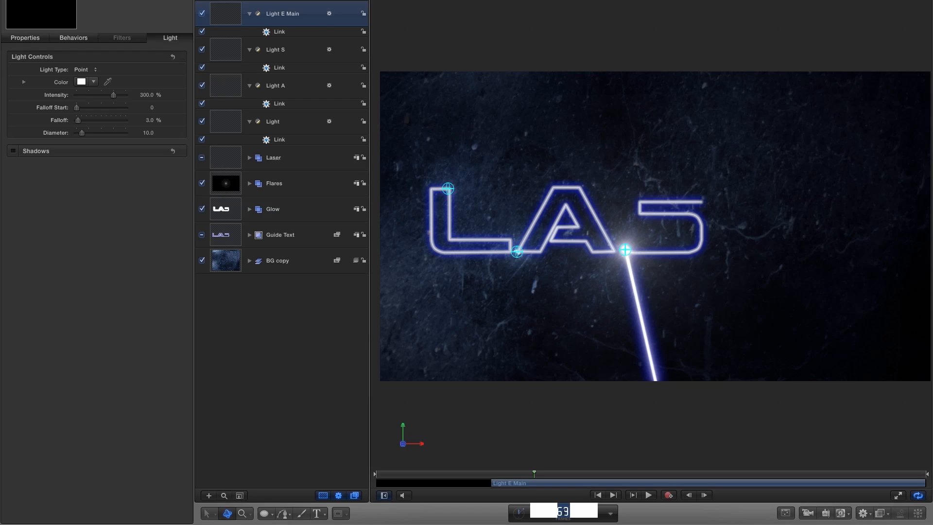
pyautogui.write('90')
pyautogui.press('Return')
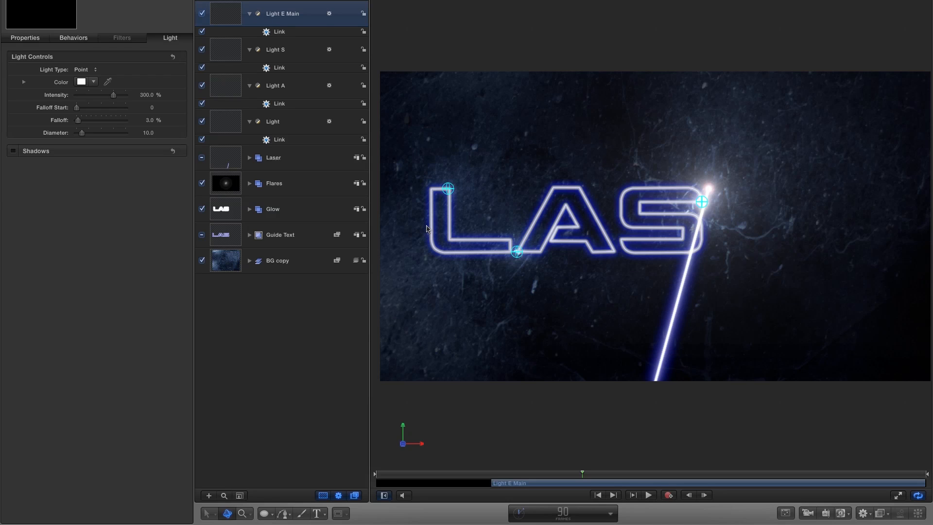
pyautogui.press('i')
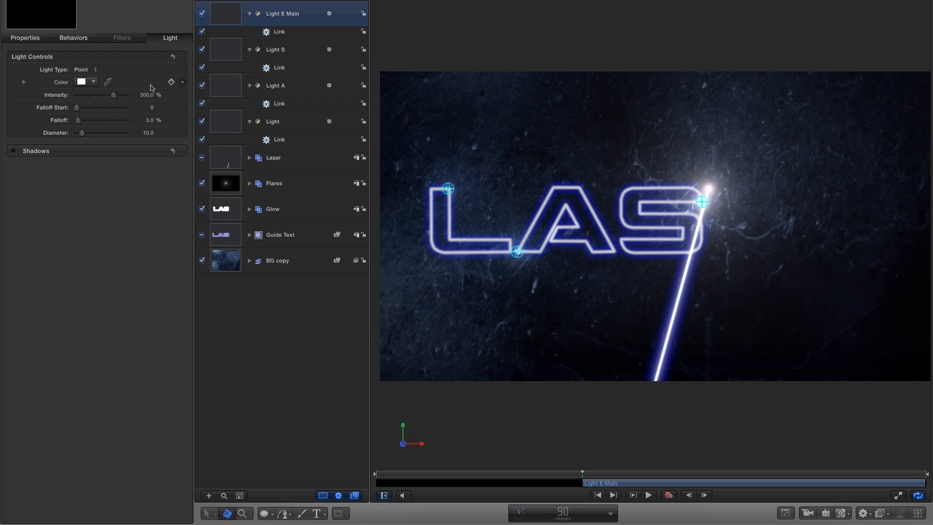
pyautogui.click(63, 39)
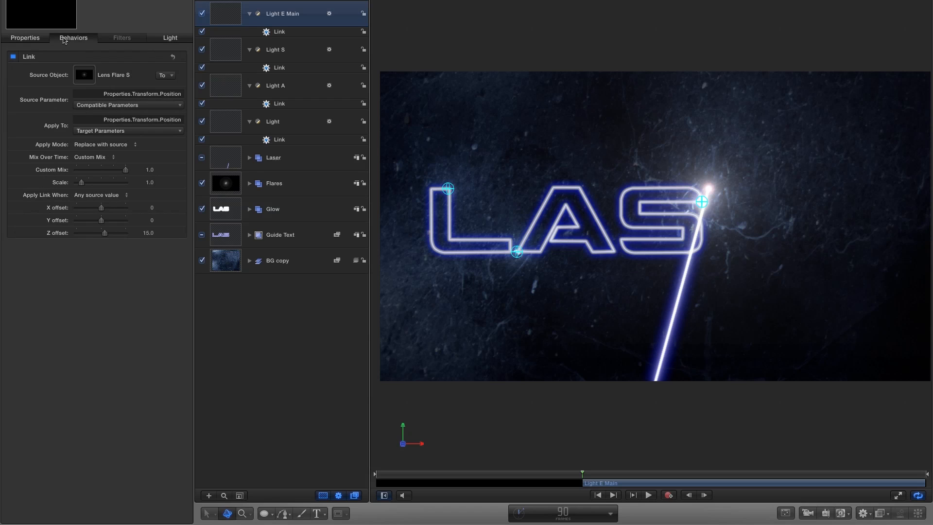
pyautogui.click(168, 76)
pyautogui.moveTo(194, 94)
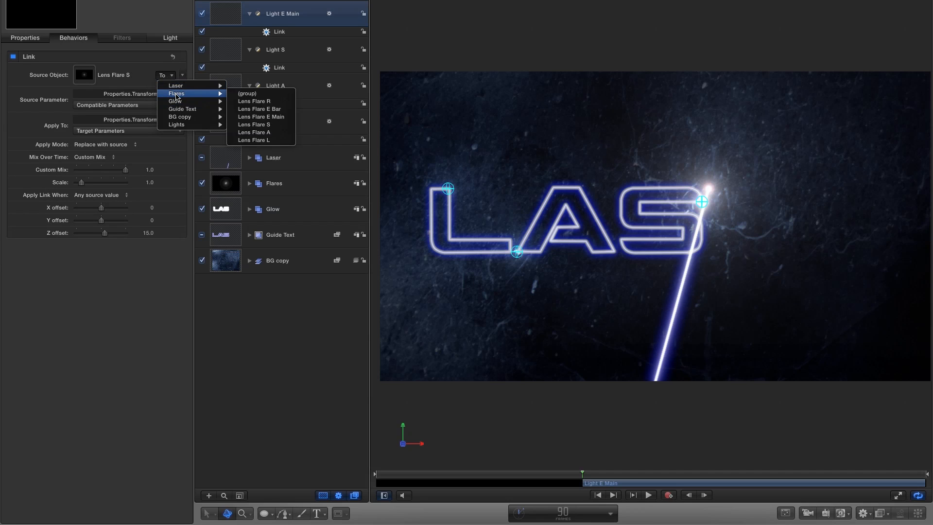
pyautogui.click(287, 117)
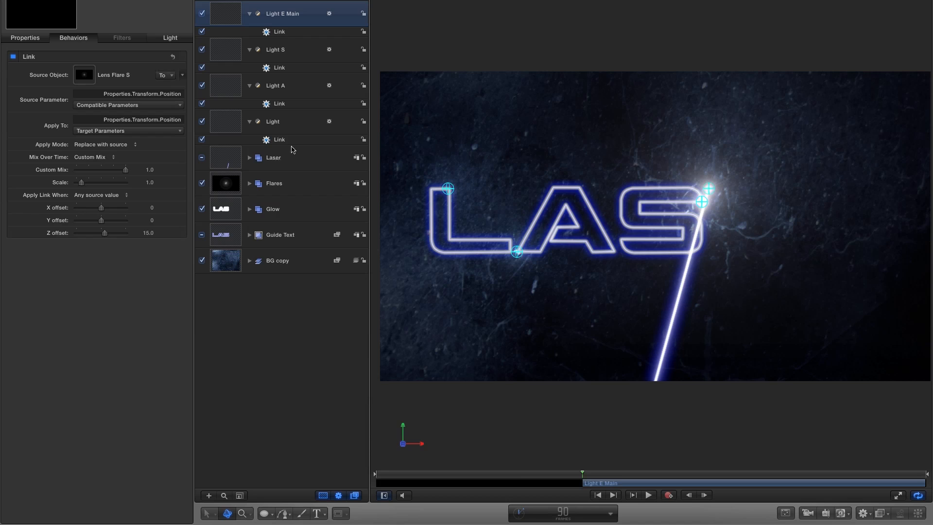
# Go to frame 120, duplicate Light E Main, and rename the copy as Light E Bar.
pyautogui.click(563, 513)
pyautogui.write('120')
pyautogui.press('Return')
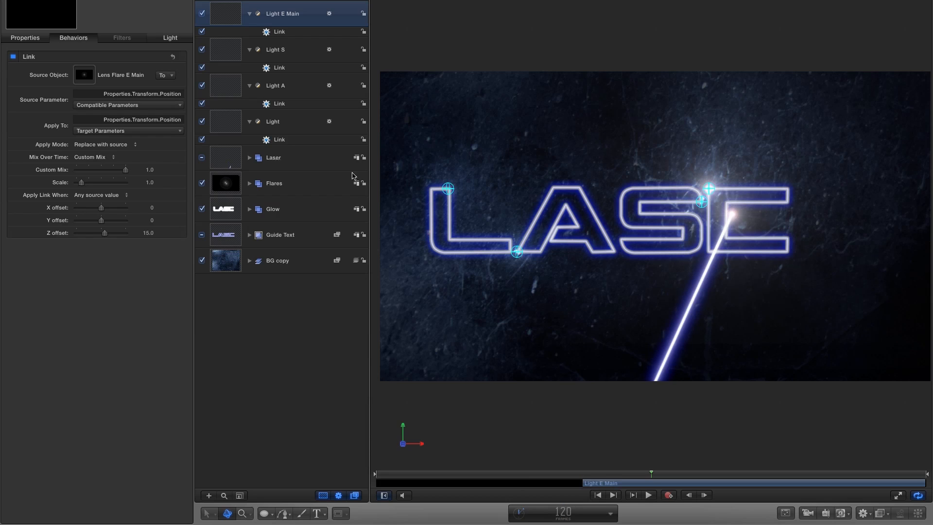
pyautogui.rightClick(231, 10)
pyautogui.click(260, 44)
pyautogui.doubleClick(287, 14)
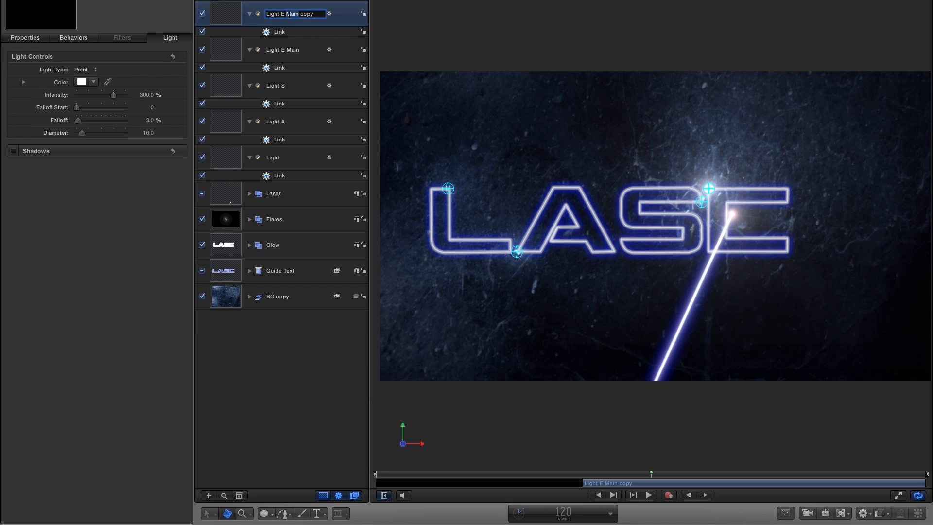
pyautogui.write('Bar')
pyautogui.press('Return')
# Set Light E Bar's Link source object to Lens Flare E Bar in the Flares group.
pyautogui.click(84, 39)
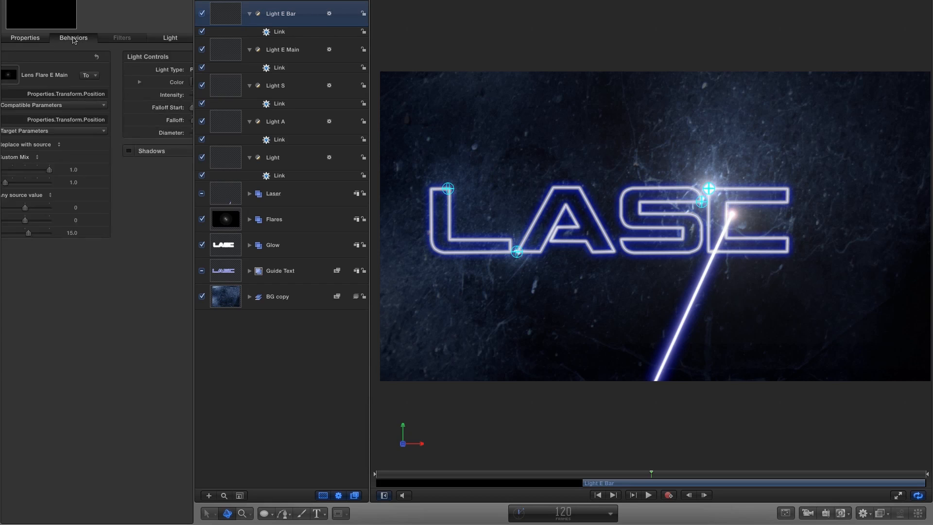
pyautogui.click(168, 76)
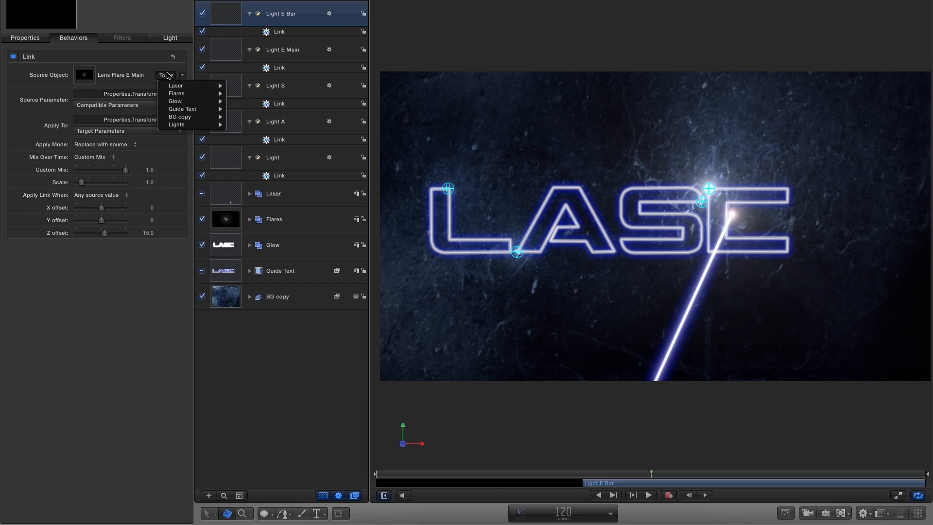
pyautogui.moveTo(177, 94)
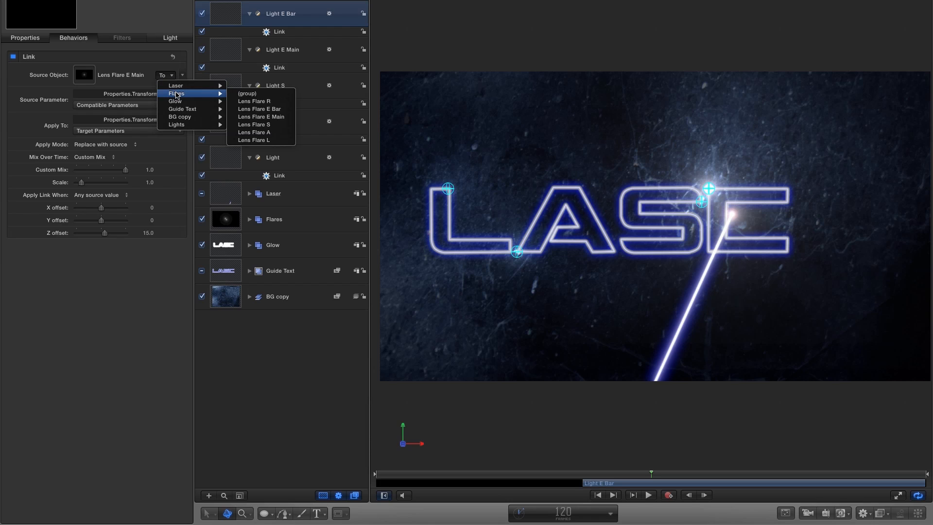
pyautogui.click(273, 109)
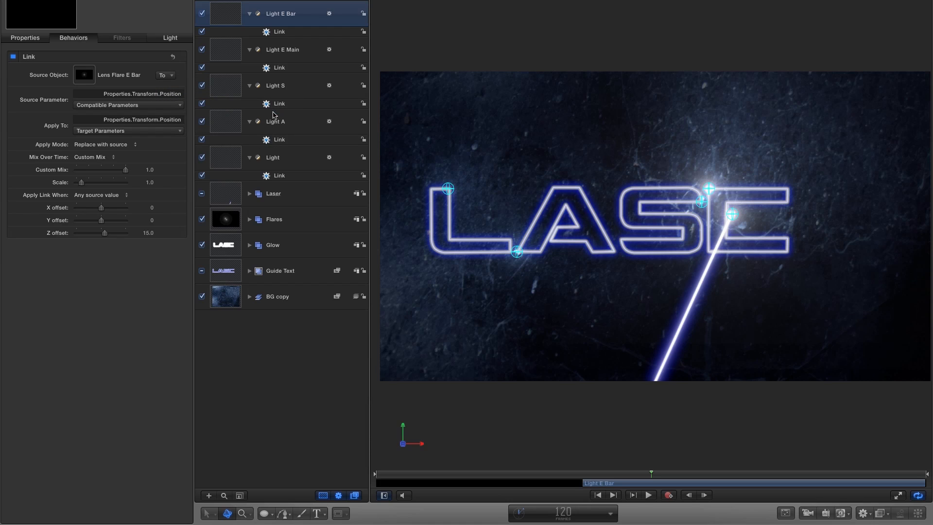
pyautogui.click(562, 512)
pyautogui.write('130')
pyautogui.press('Return')
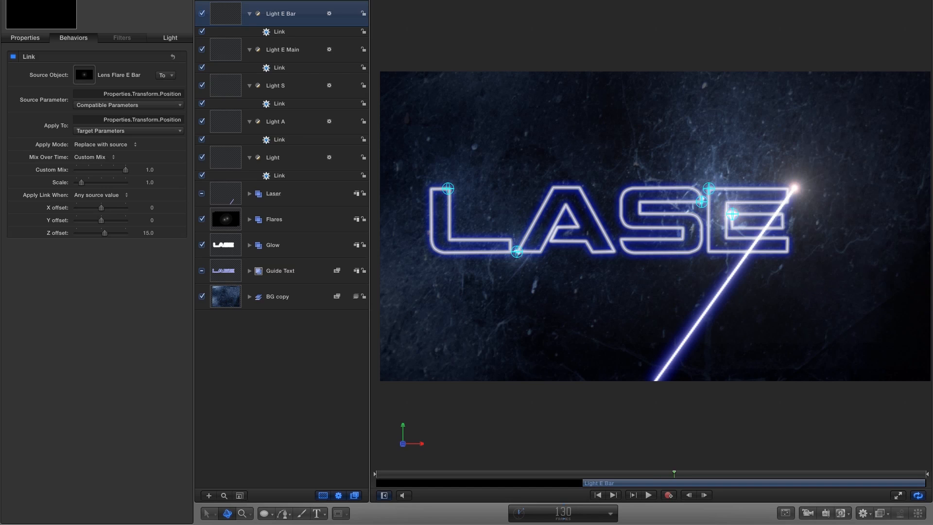
# Set Light E Bar's in point to frame 120.
pyautogui.click(562, 512)
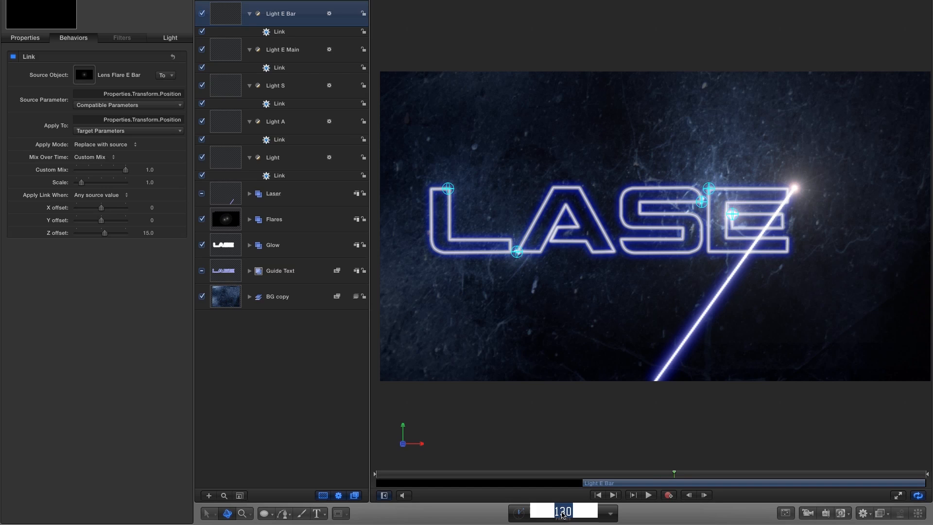
pyautogui.write('120')
pyautogui.press('Return')
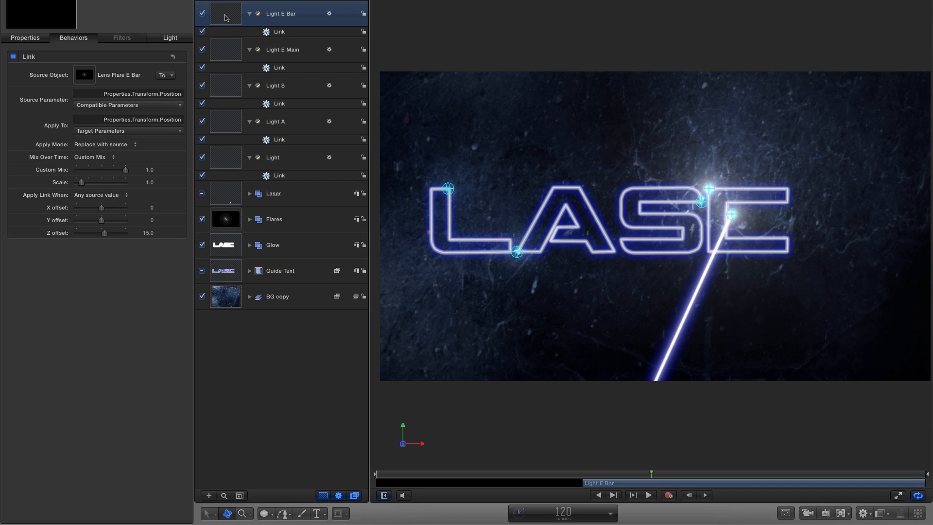
pyautogui.press('i')
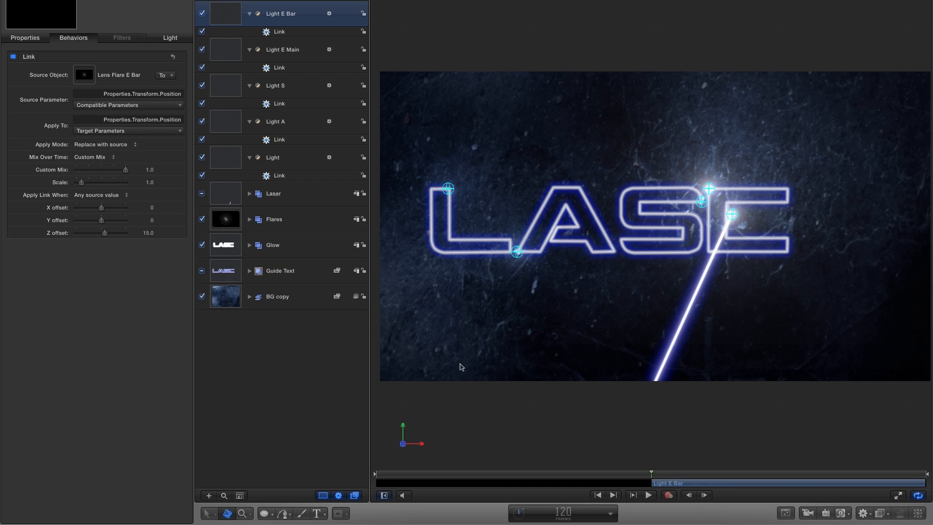
# Duplicate Light E Bar as LightR, with the copy's in point at frame 130.
pyautogui.click(564, 516)
pyautogui.write('130')
pyautogui.press('Return')
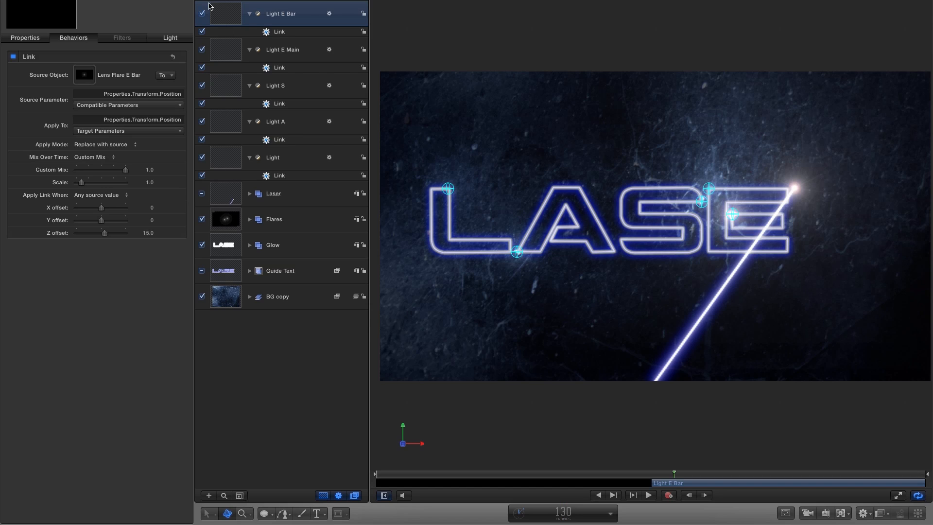
pyautogui.rightClick(209, 6)
pyautogui.click(245, 38)
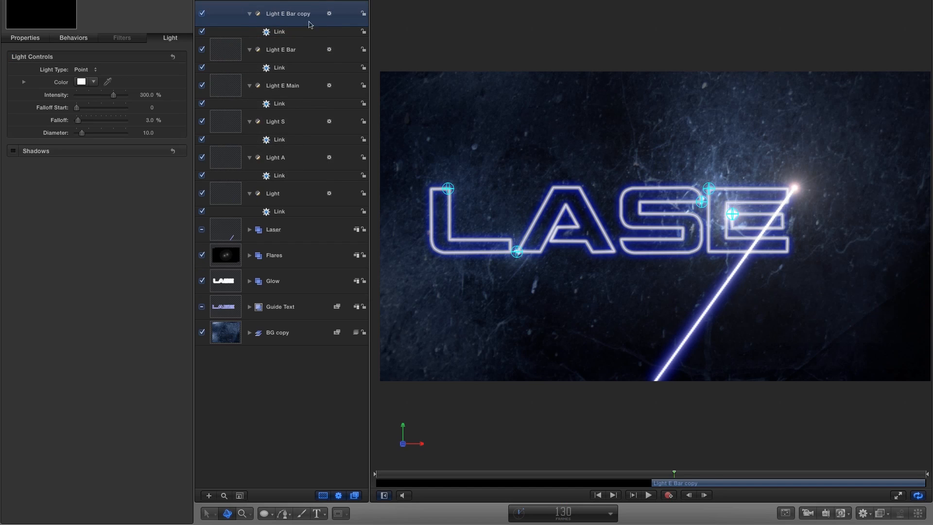
pyautogui.doubleClick(292, 14)
pyautogui.write('LightR')
pyautogui.press('Return')
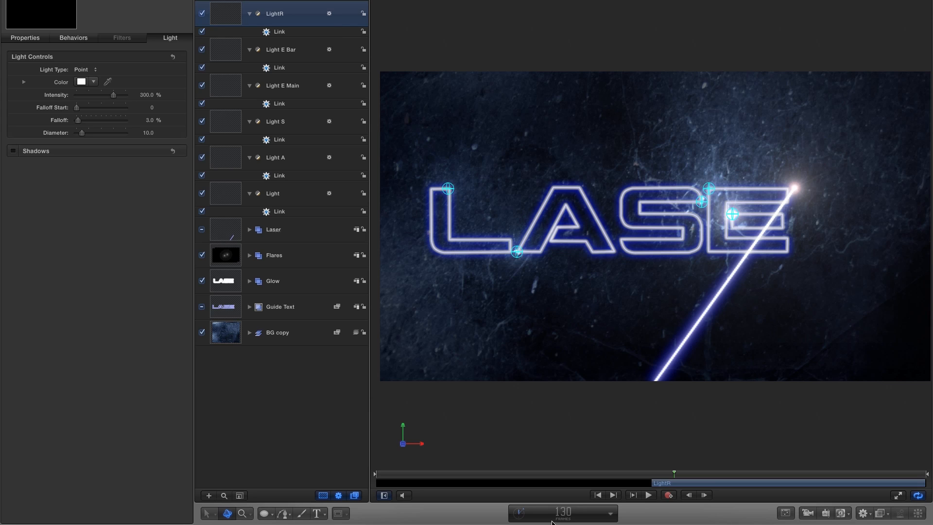
# Set LightR's Link source object to Lens Flare R in the Flares group.
pyautogui.click(280, 33)
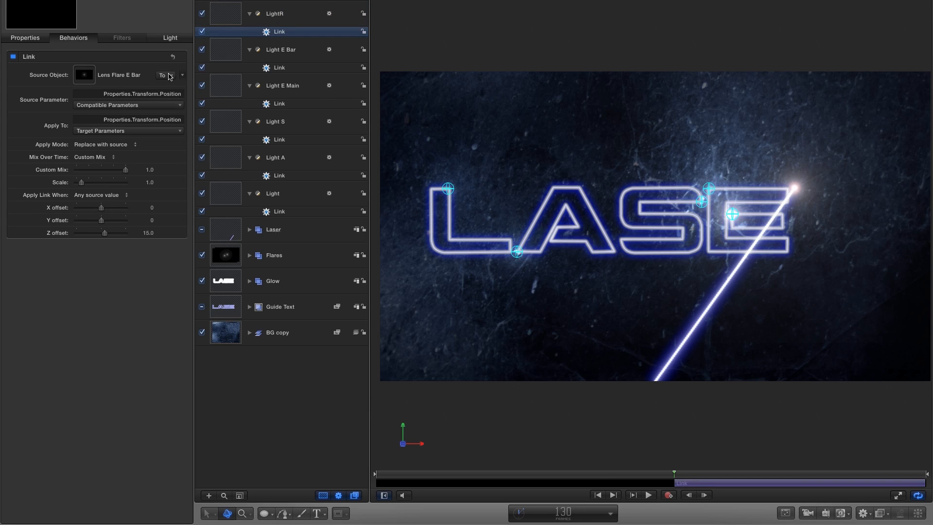
pyautogui.click(170, 76)
pyautogui.moveTo(181, 93)
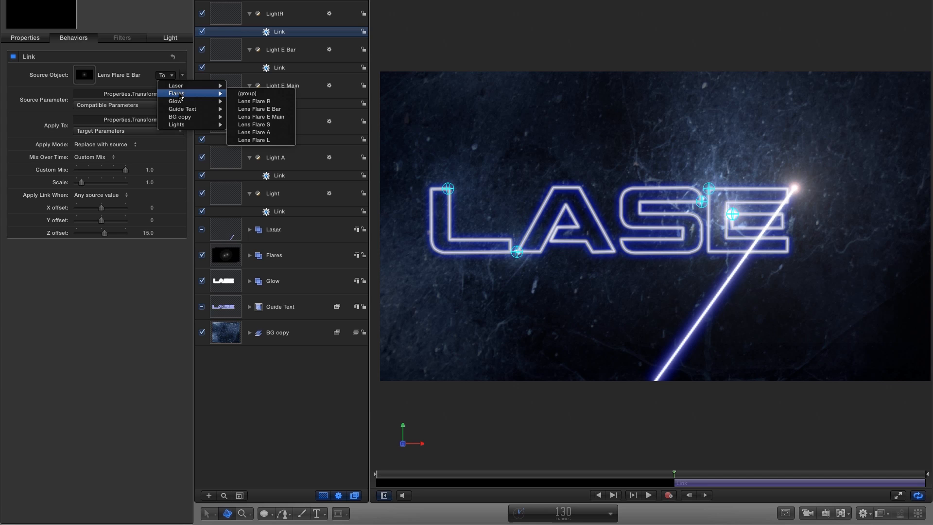
pyautogui.click(290, 101)
# Scrub through the light animation, turn off the 3D overlays, and play it from the start.
pyautogui.moveTo(673, 473); pyautogui.dragTo(771, 480)
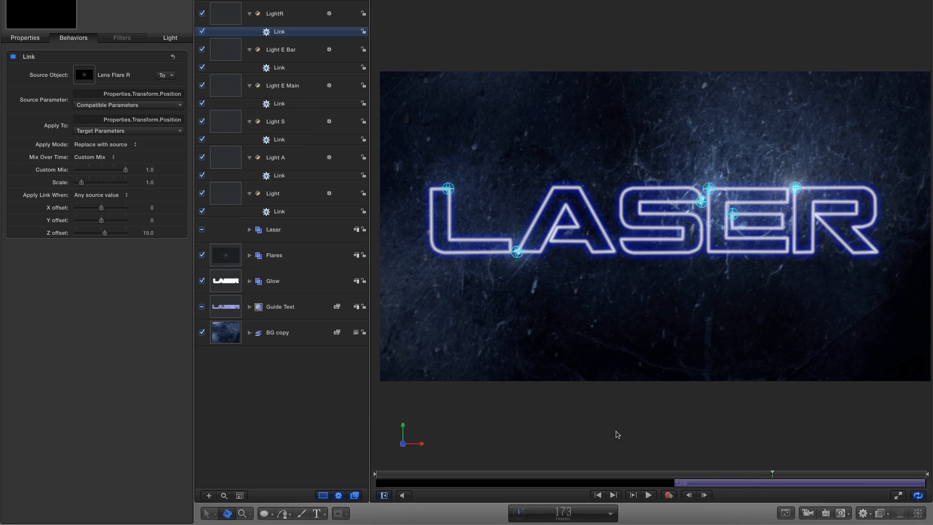
pyautogui.moveTo(614, 476); pyautogui.dragTo(557, 474)
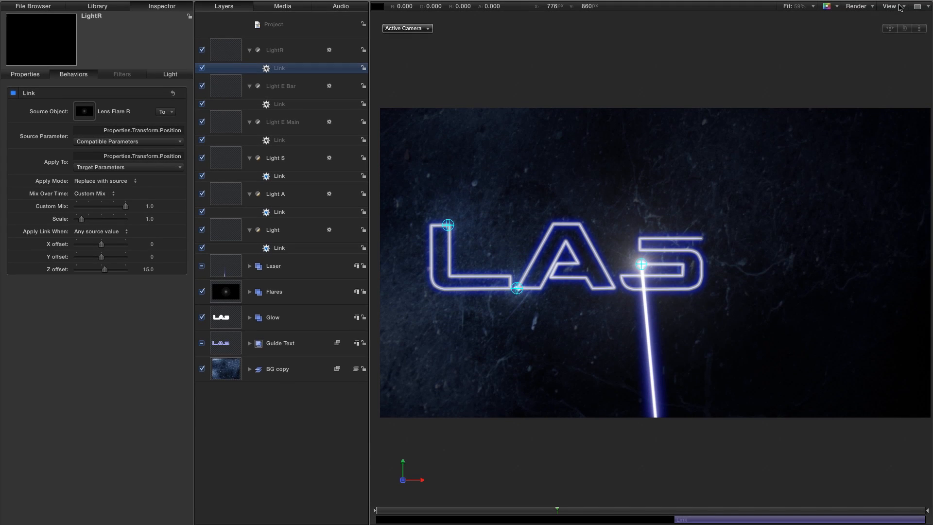
pyautogui.click(899, 6)
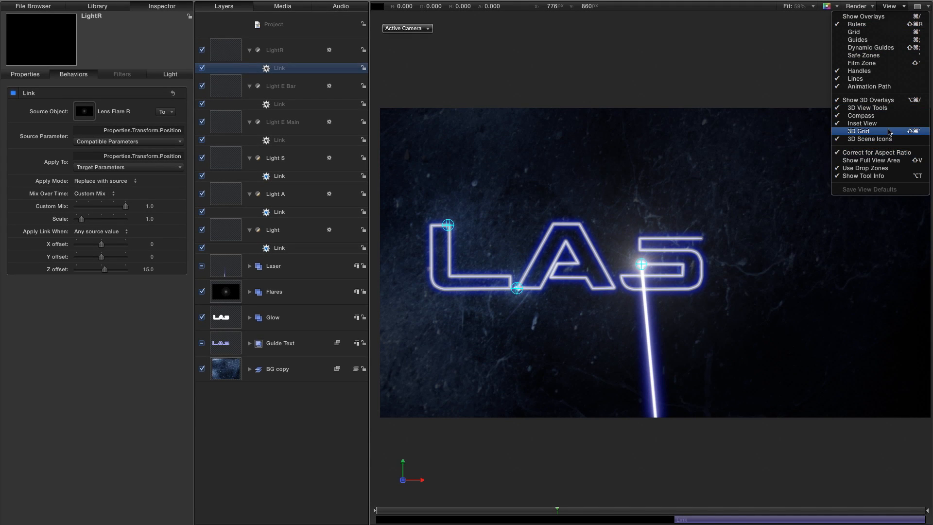
pyautogui.click(891, 102)
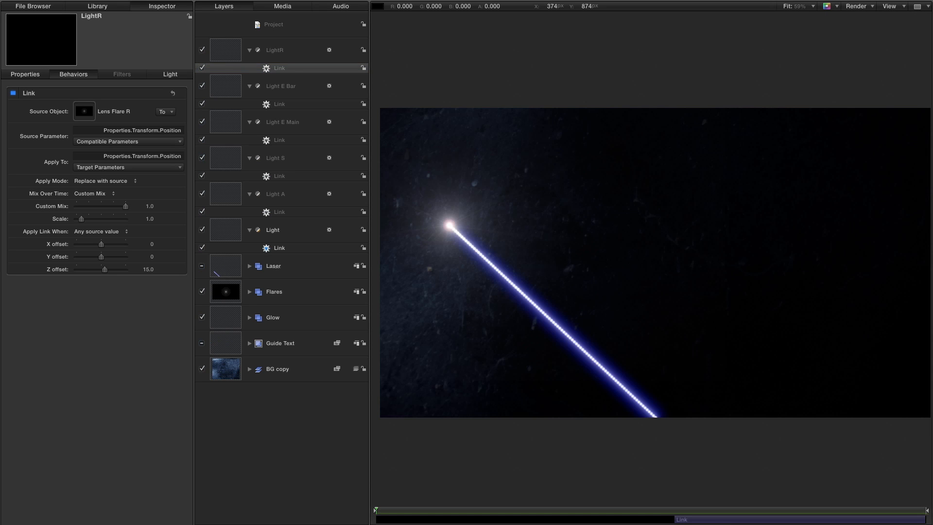
pyautogui.press('space')
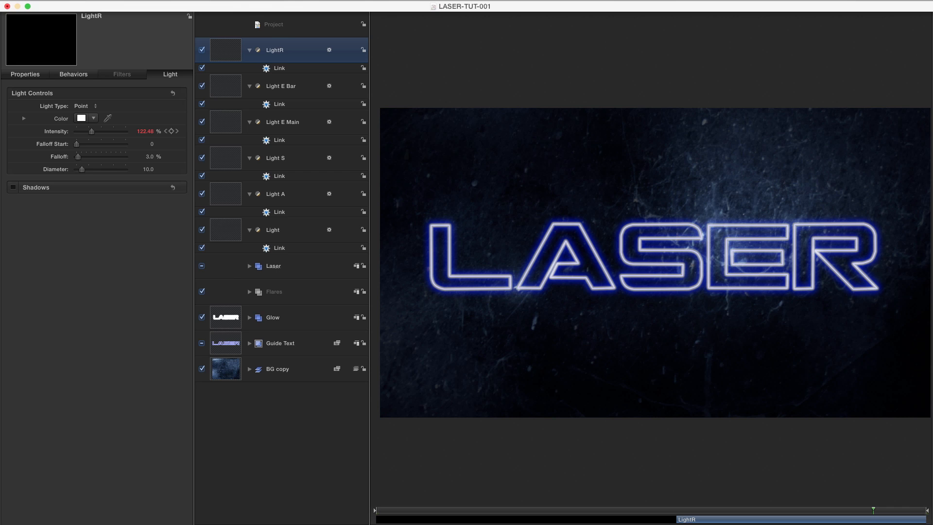
# Add a new camera to the project.
pyautogui.click(135, 1)
pyautogui.click(144, 21)
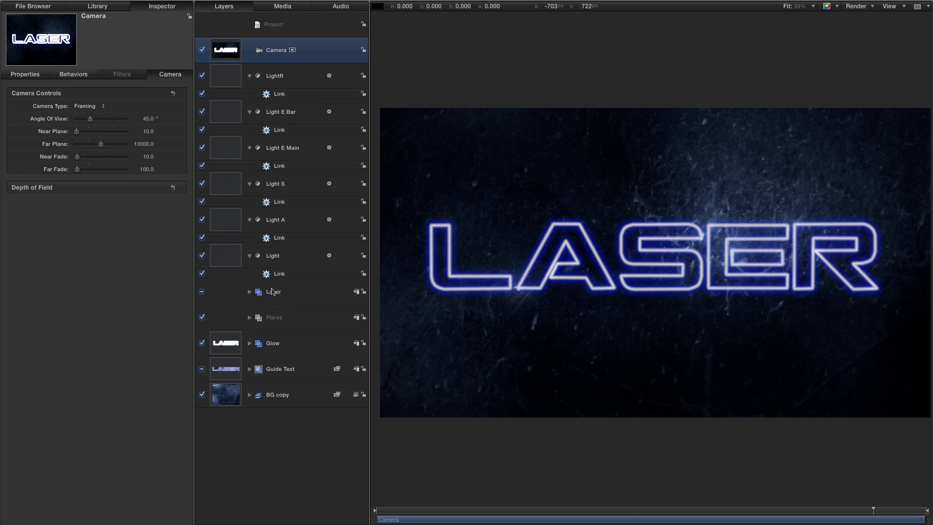
# Convert the Laser, Flares, Glow and Guide Text groups to 3D groups and check BG copy's group type.
pyautogui.click(273, 291)
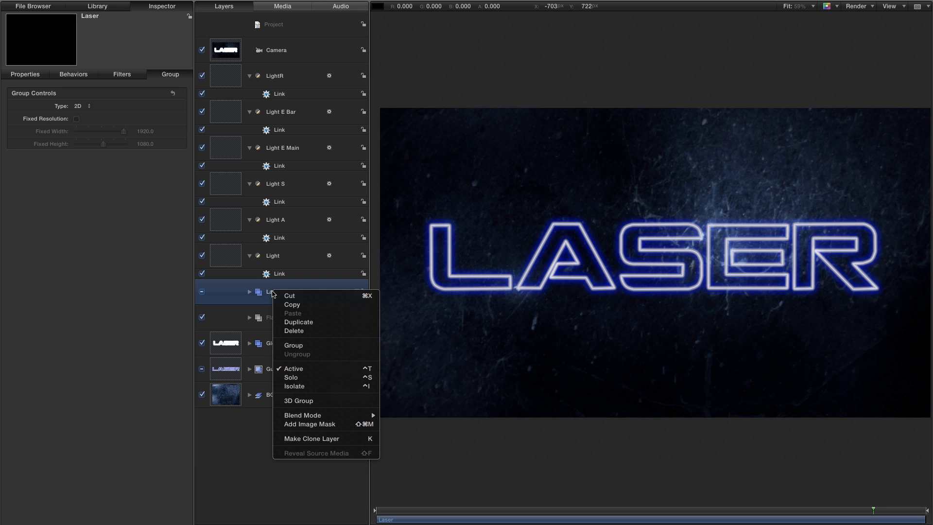
pyautogui.click(307, 403)
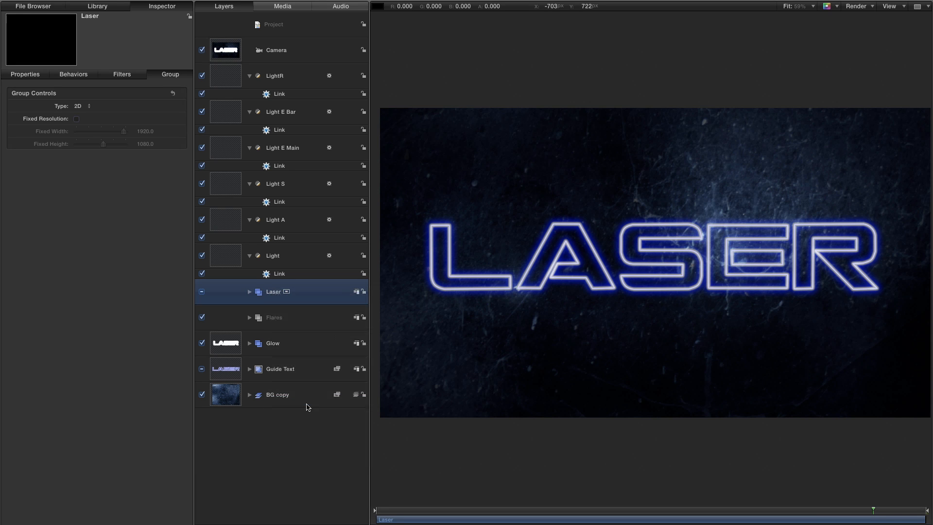
pyautogui.click(276, 320)
pyautogui.rightClick(275, 319)
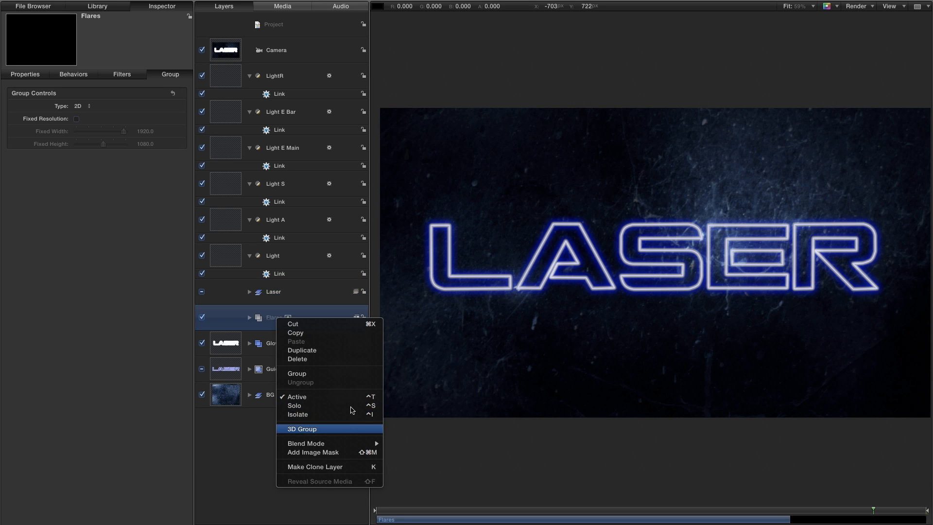
pyautogui.click(344, 428)
pyautogui.click(221, 341)
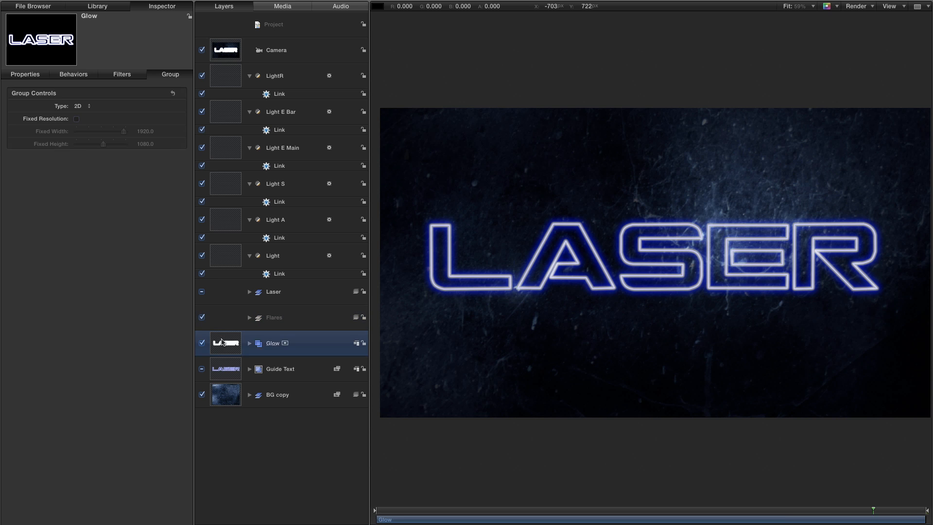
pyautogui.rightClick(221, 342)
pyautogui.click(261, 447)
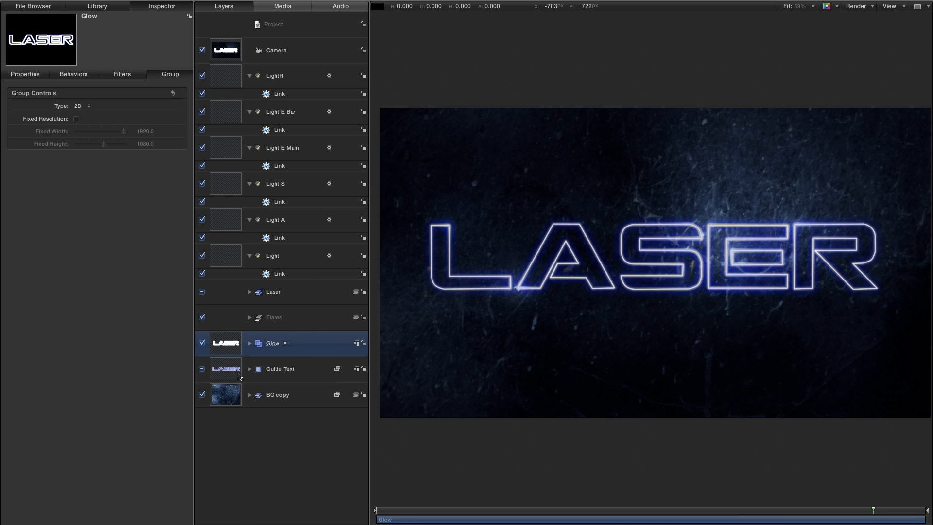
pyautogui.click(229, 368)
pyautogui.rightClick(229, 369)
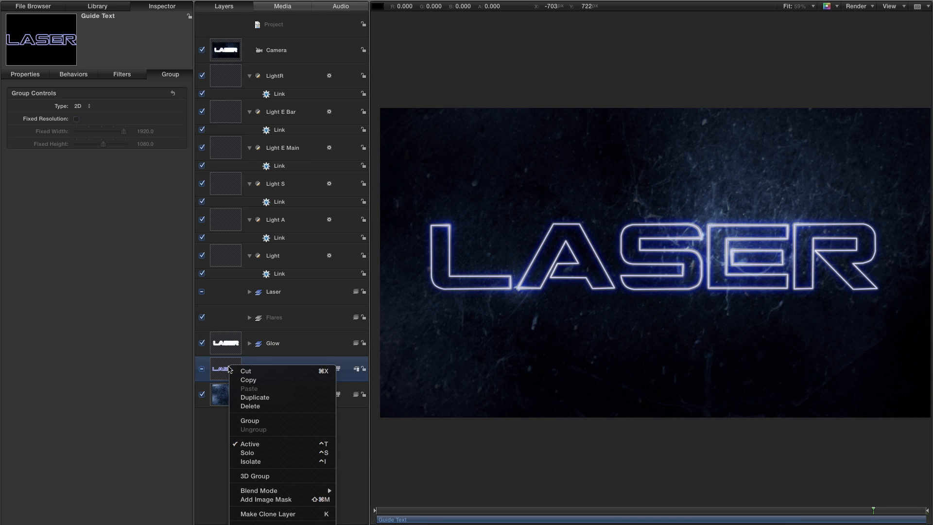
pyautogui.click(254, 476)
pyautogui.click(281, 396)
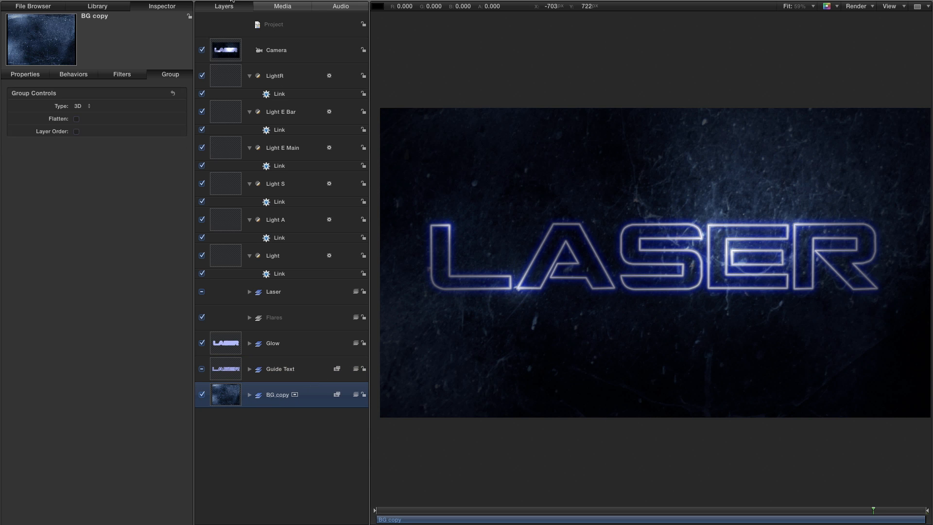
# Set the Default New Group Type to Automatic in the 3D preferences.
pyautogui.click(36, 0)
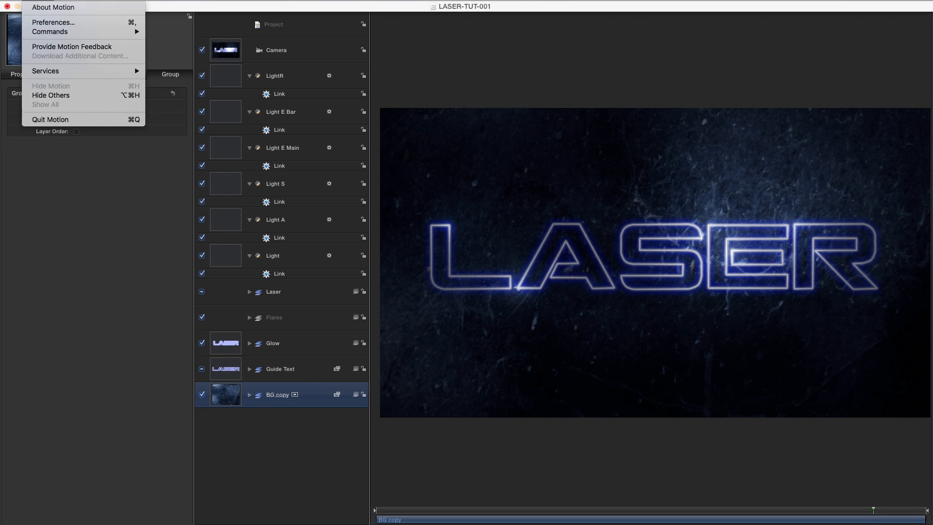
pyautogui.click(46, 24)
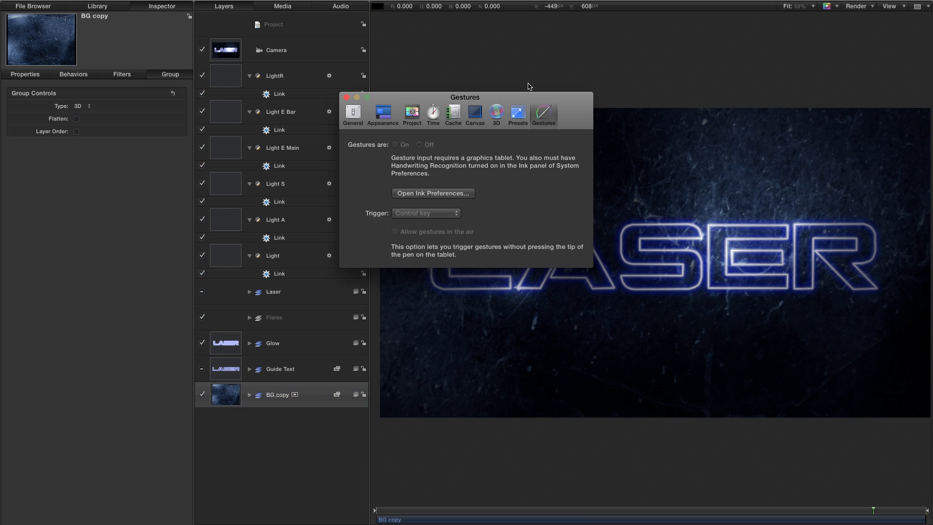
pyautogui.click(496, 114)
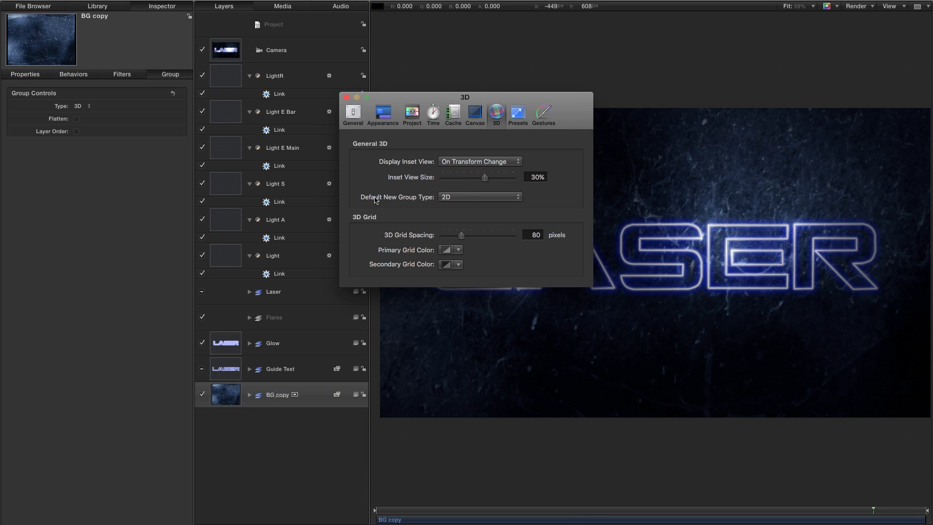
pyautogui.click(451, 197)
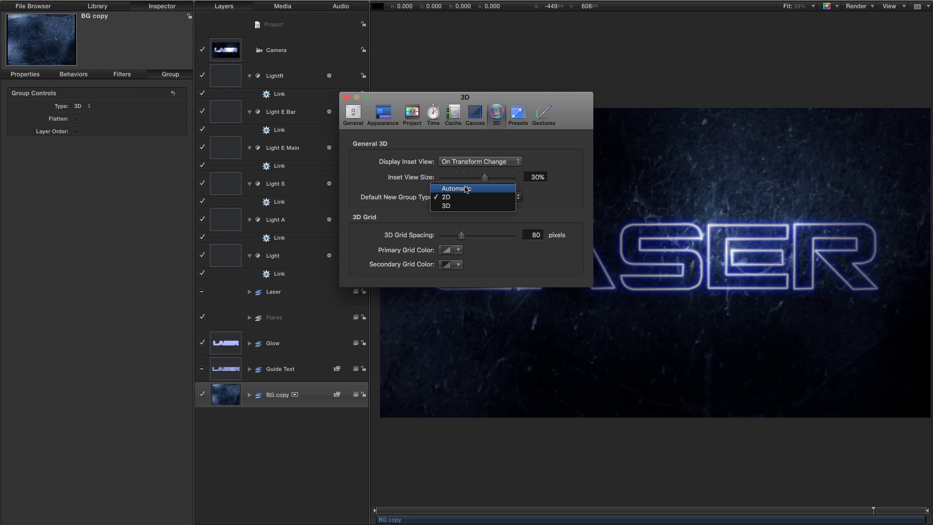
pyautogui.click(465, 189)
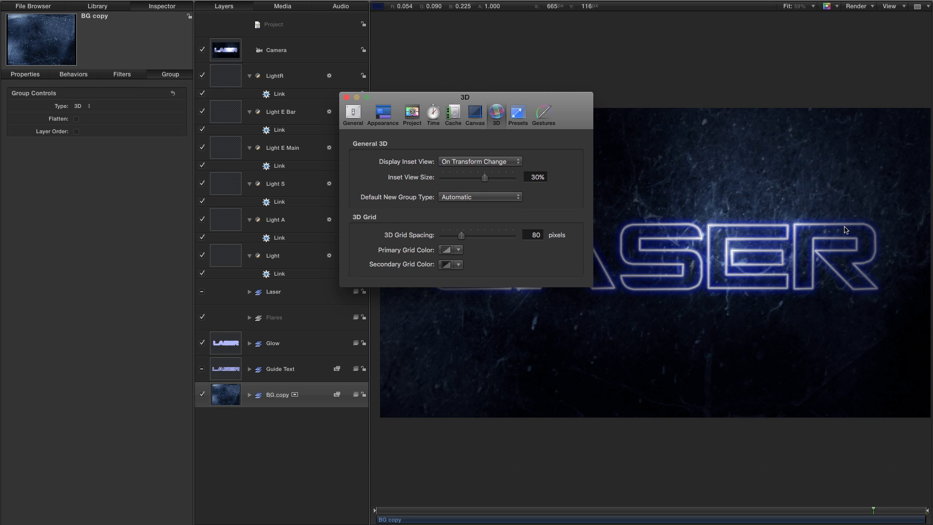
pyautogui.click(347, 98)
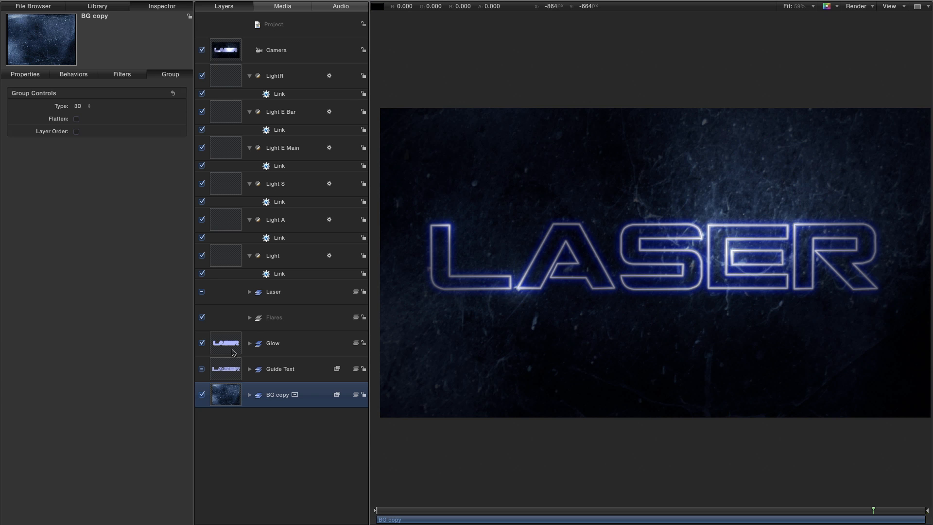
# Show the frame where the laser draws the R and turn Shading off for the Laser group.
pyautogui.click(722, 513)
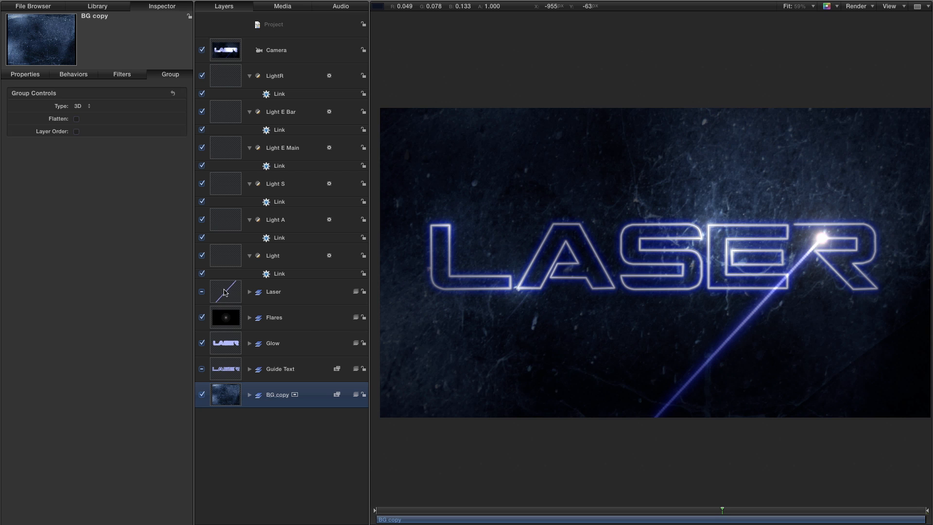
pyautogui.click(234, 294)
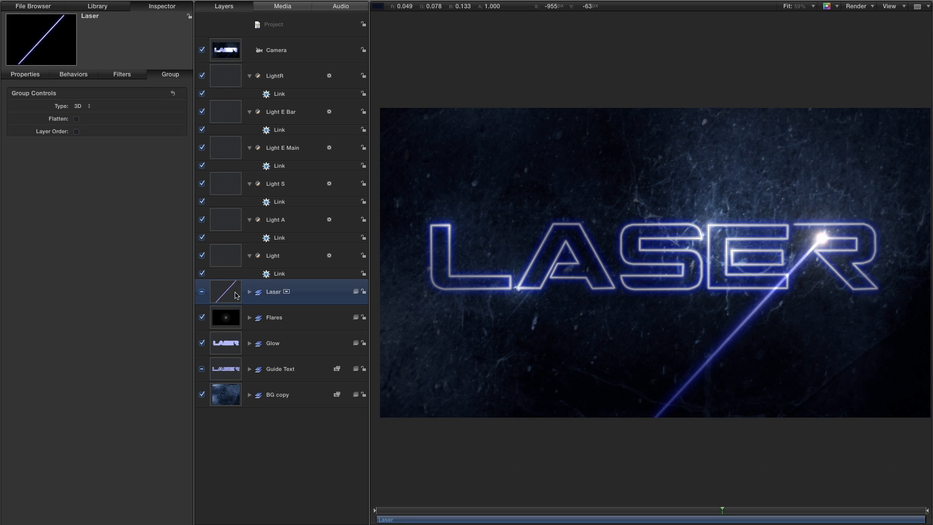
pyautogui.click(25, 75)
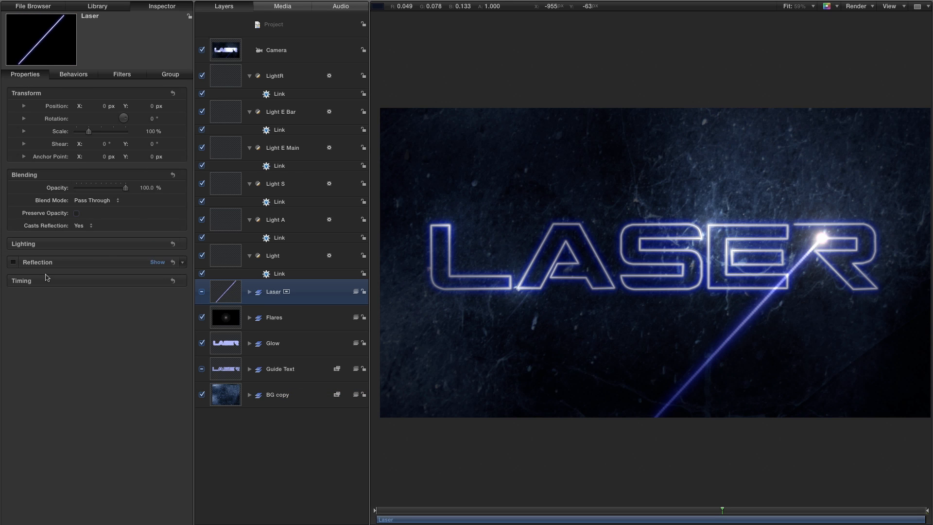
pyautogui.click(127, 243)
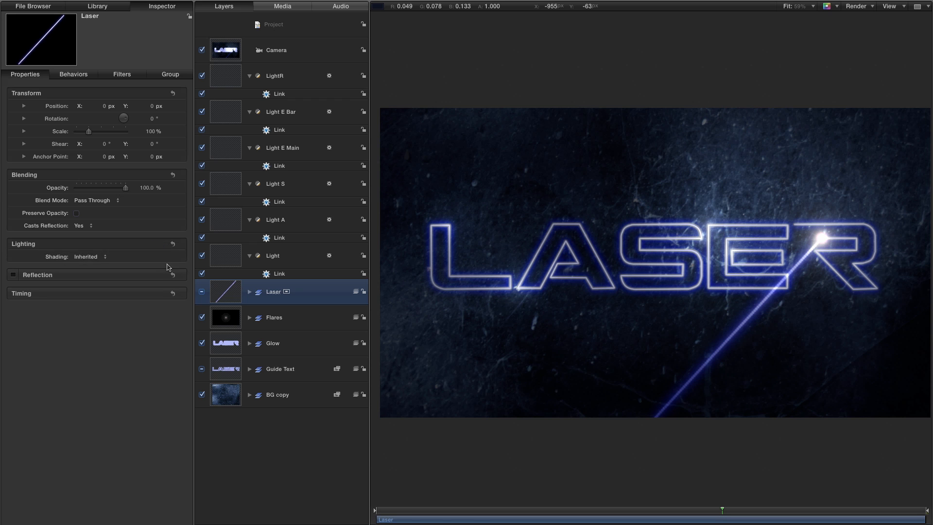
pyautogui.click(87, 257)
pyautogui.click(84, 272)
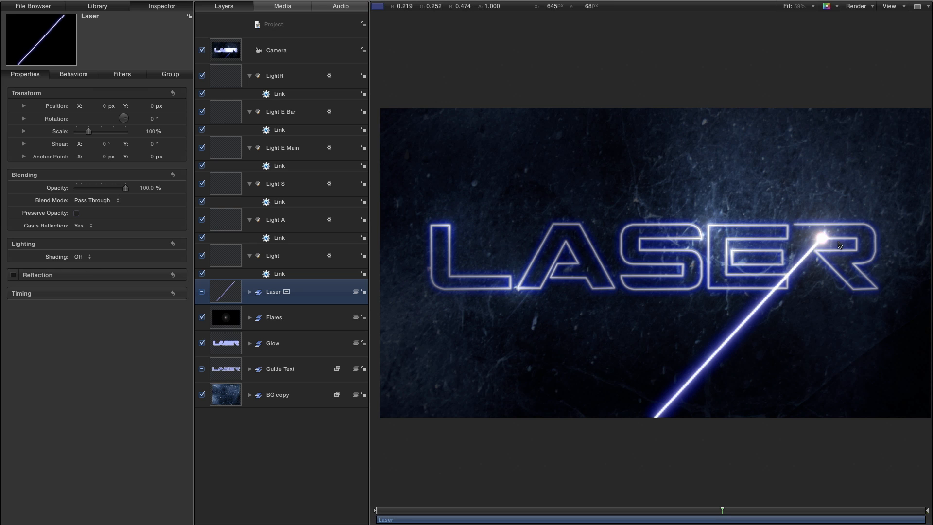
# Turn Shading off for the Flares, Glow and Guide Text groups.
pyautogui.click(225, 319)
pyautogui.click(83, 257)
pyautogui.click(90, 257)
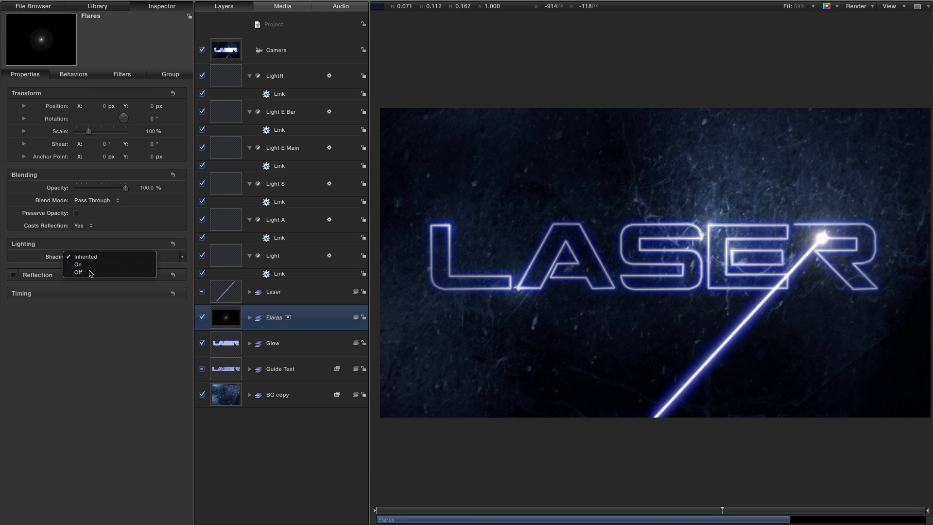
pyautogui.click(229, 344)
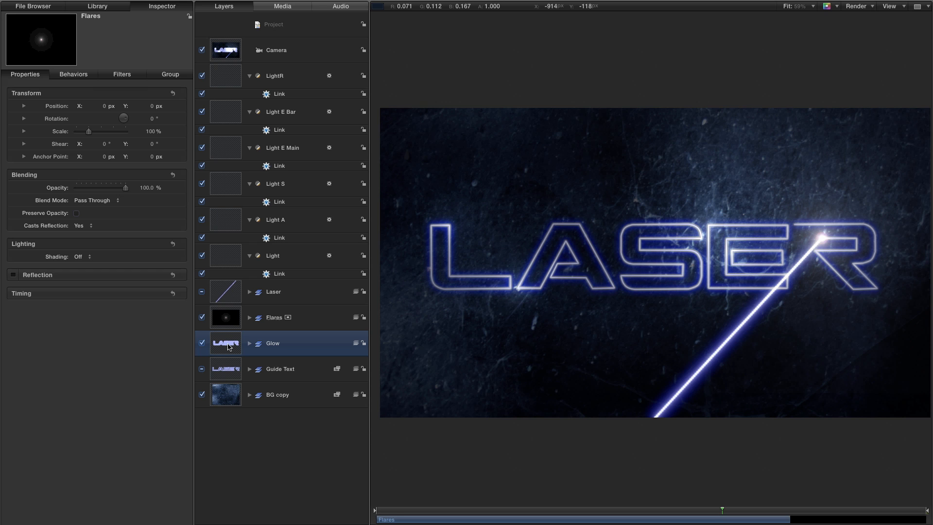
pyautogui.click(86, 257)
pyautogui.click(85, 257)
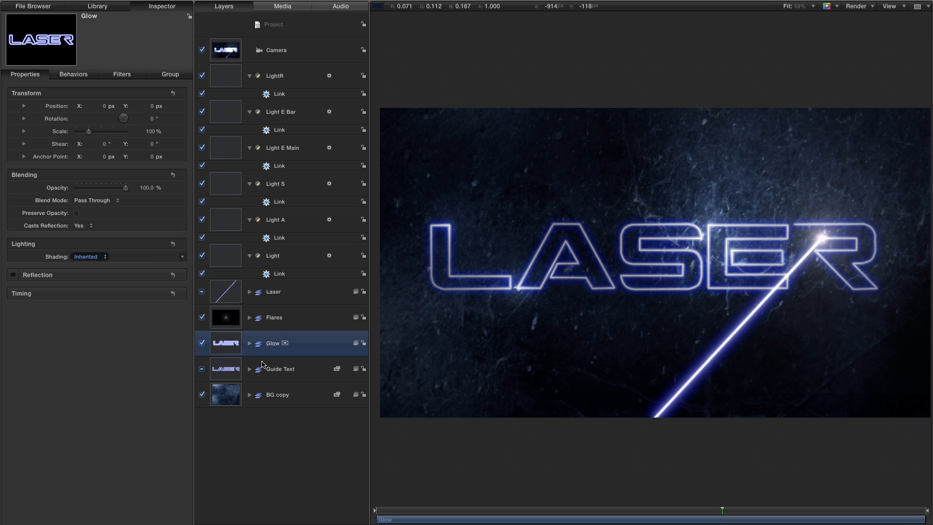
pyautogui.click(239, 372)
pyautogui.click(85, 257)
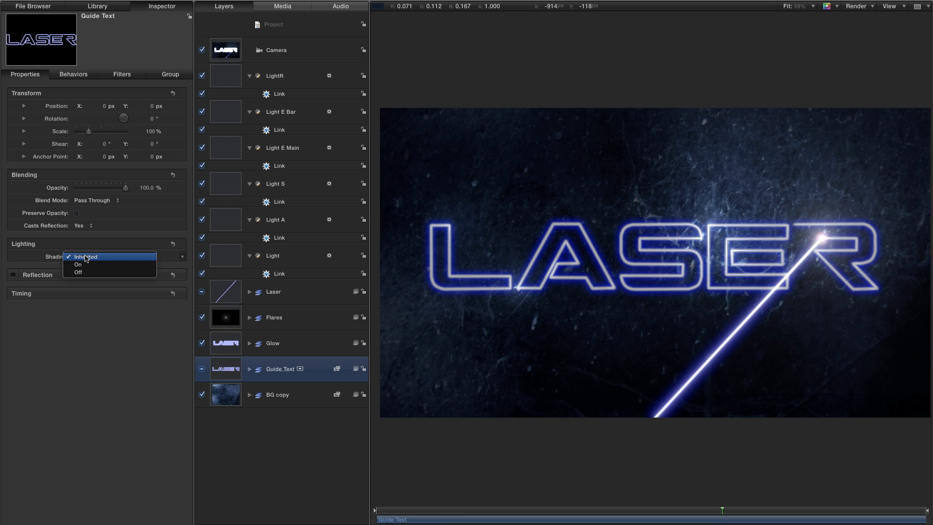
pyautogui.click(86, 273)
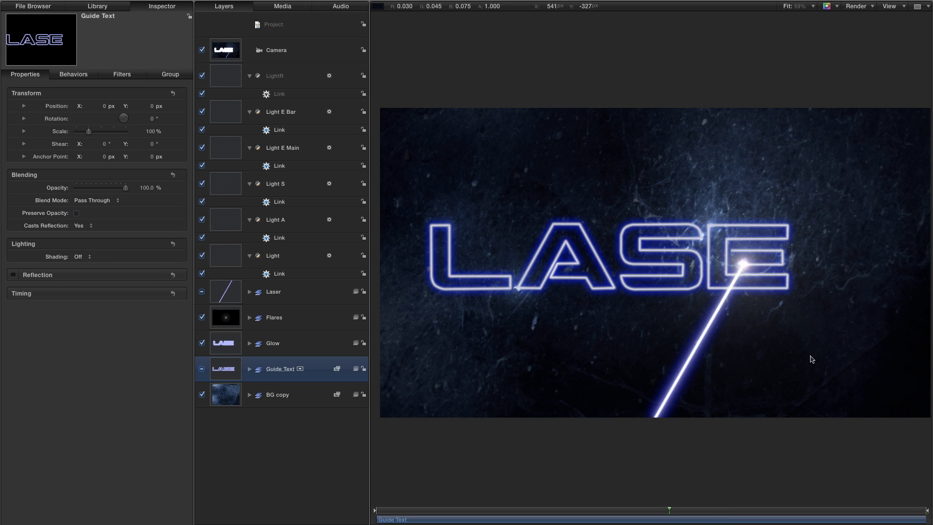
# Add the Sweep and Dolly camera behaviors to the Camera.
pyautogui.click(222, 52)
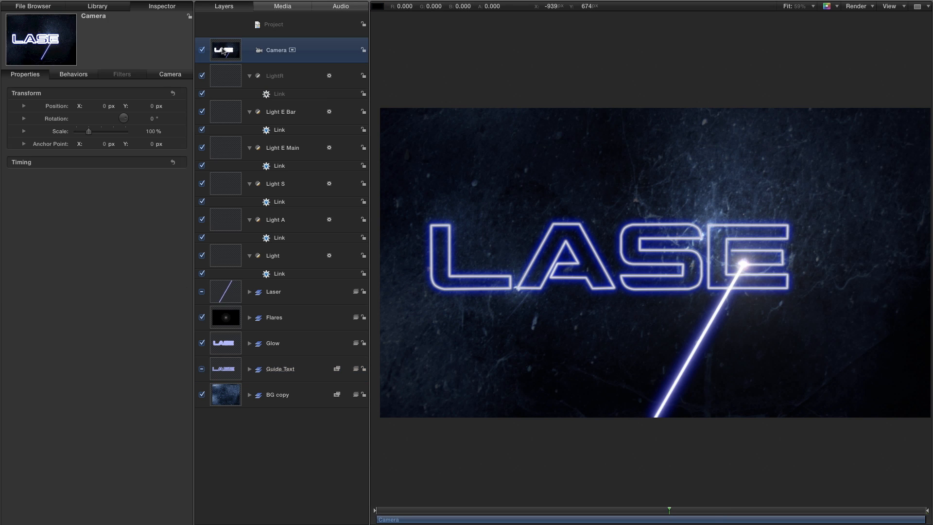
pyautogui.click(98, 6)
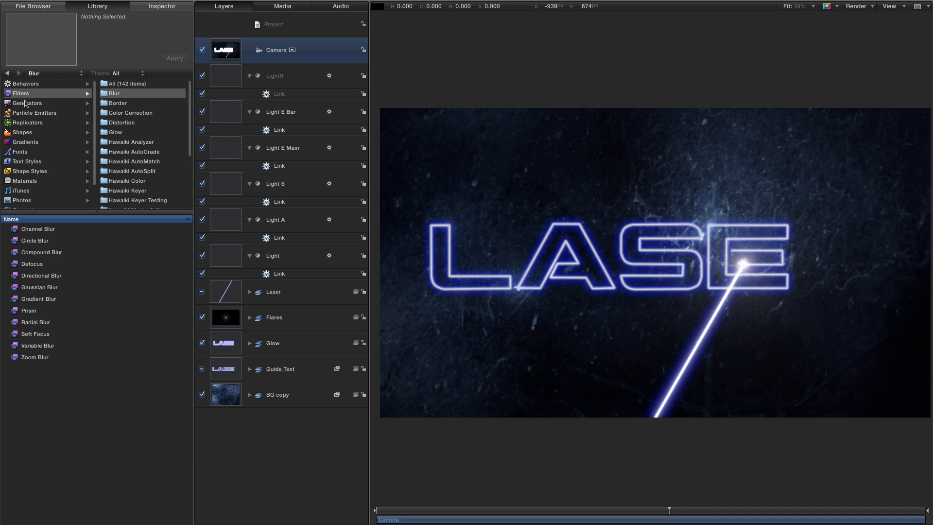
pyautogui.click(24, 84)
pyautogui.click(117, 114)
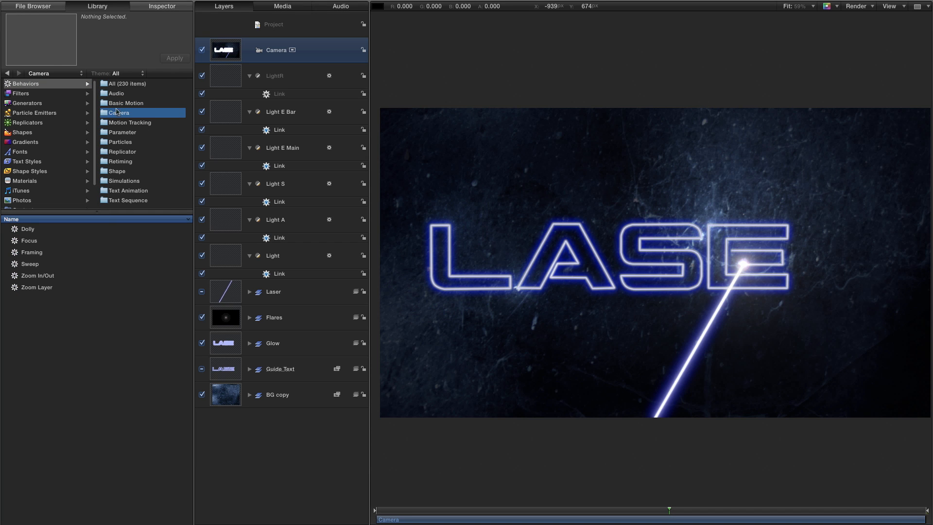
pyautogui.moveTo(18, 266); pyautogui.dragTo(221, 49)
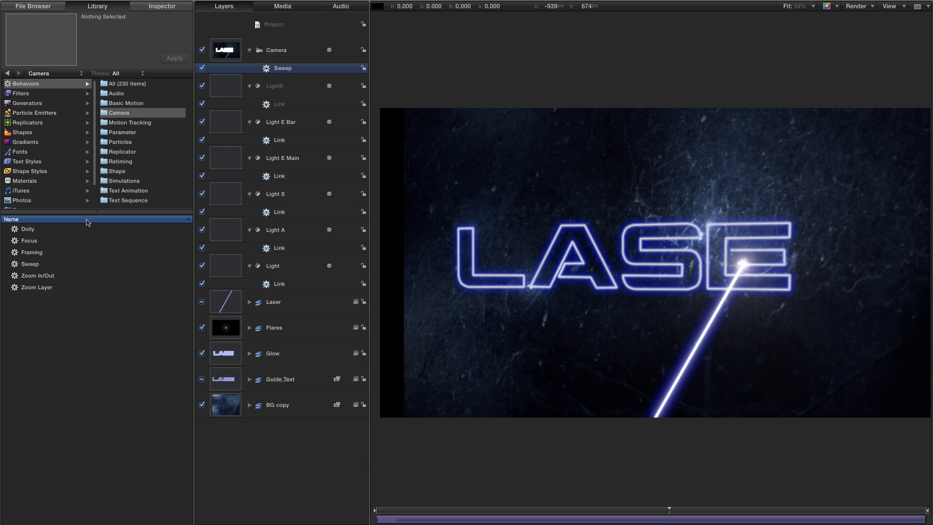
pyautogui.moveTo(18, 231); pyautogui.dragTo(239, 63)
pyautogui.click(257, 78)
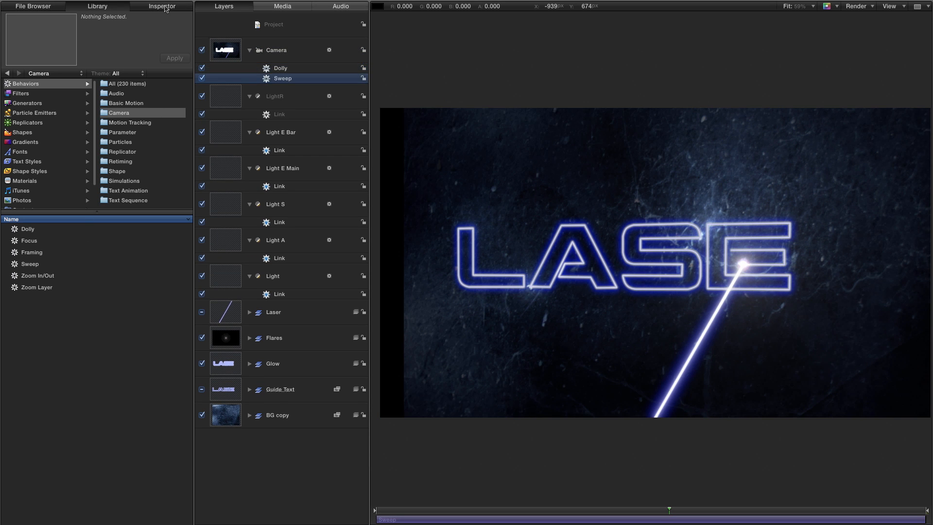
# Set the Sweep behavior to start at -45°, end at 0° and use Decelerate speed.
pyautogui.click(165, 7)
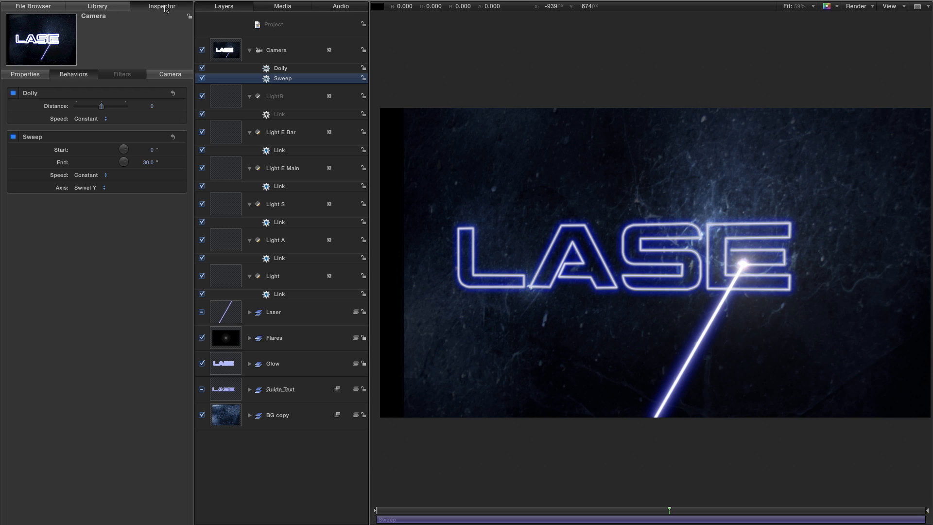
pyautogui.click(152, 151)
pyautogui.click(152, 151)
pyautogui.write('-45')
pyautogui.press('Return')
pyautogui.press('Tab')
pyautogui.write('0')
pyautogui.press('Return')
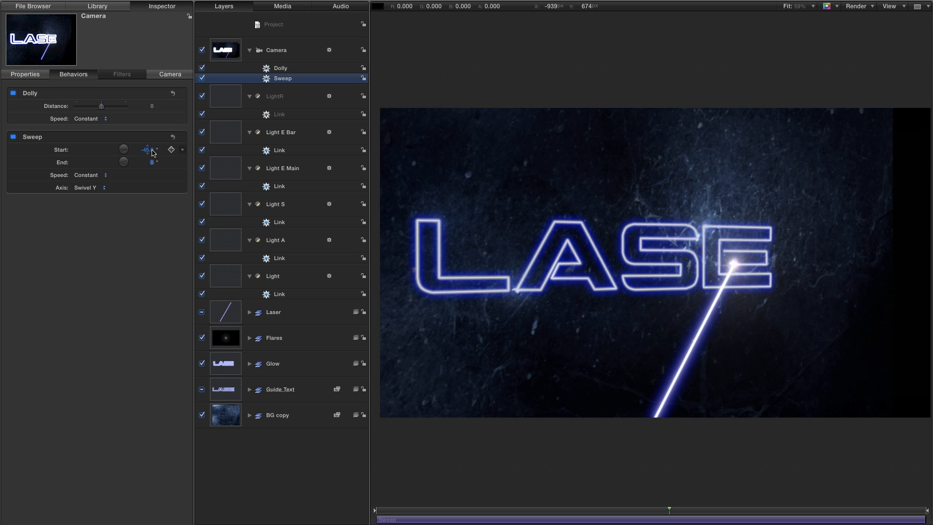
pyautogui.click(85, 175)
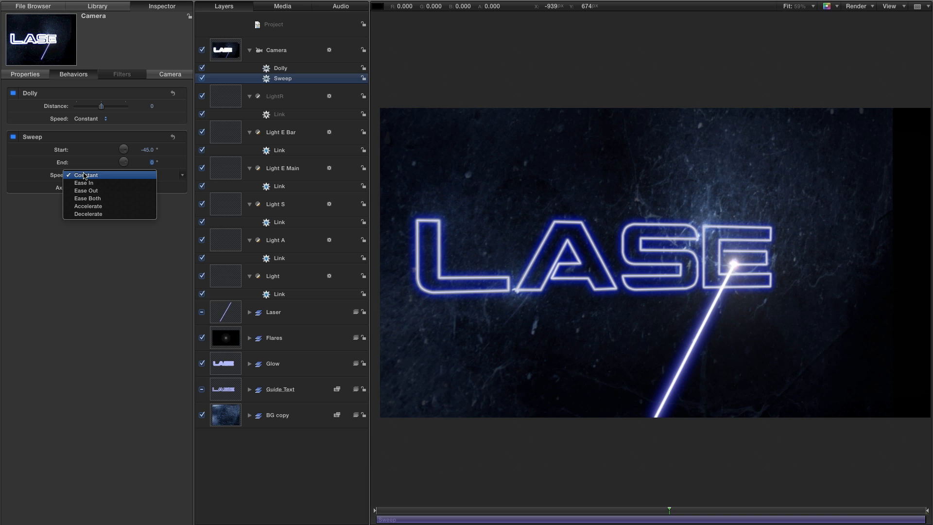
pyautogui.click(97, 216)
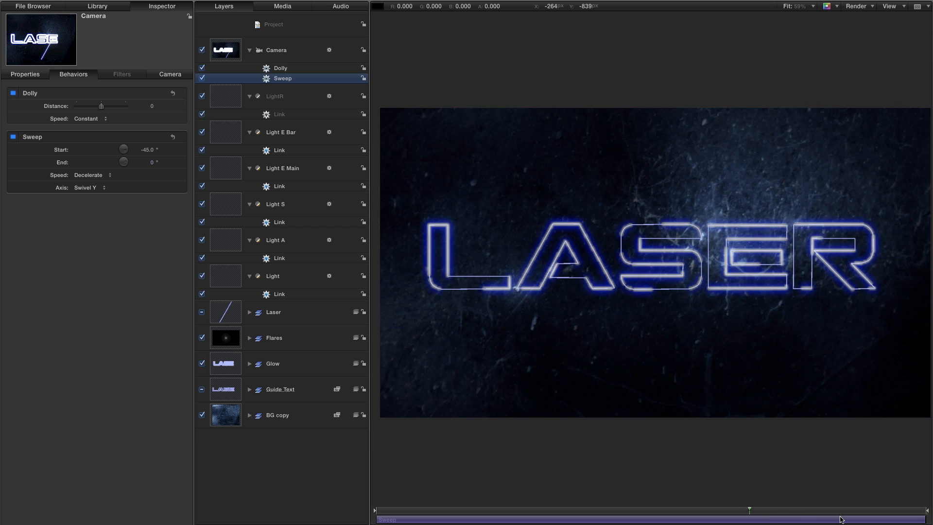
# Duplicate the camera's Sweep behavior and set the copy's Axis to Tilt X.
pyautogui.rightClick(283, 80)
pyautogui.click(306, 108)
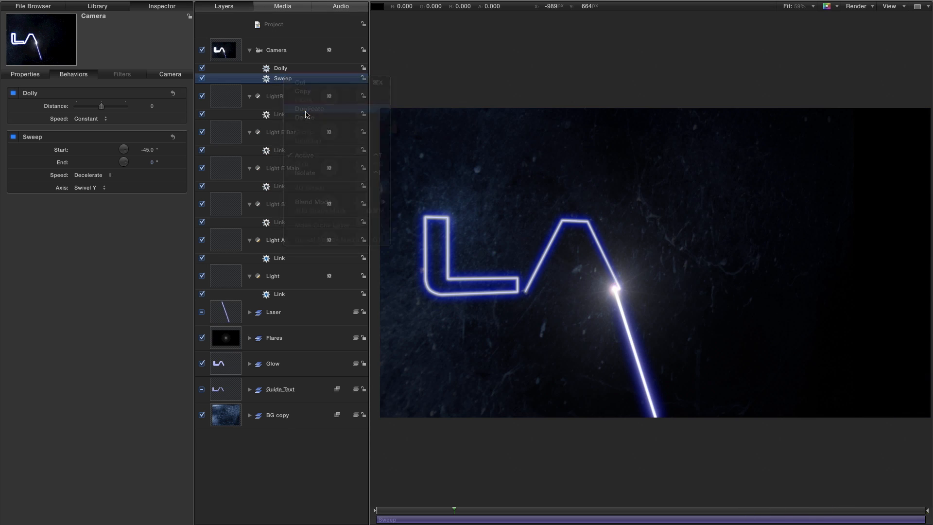
pyautogui.click(88, 189)
pyautogui.press('Up')
pyautogui.click(91, 180)
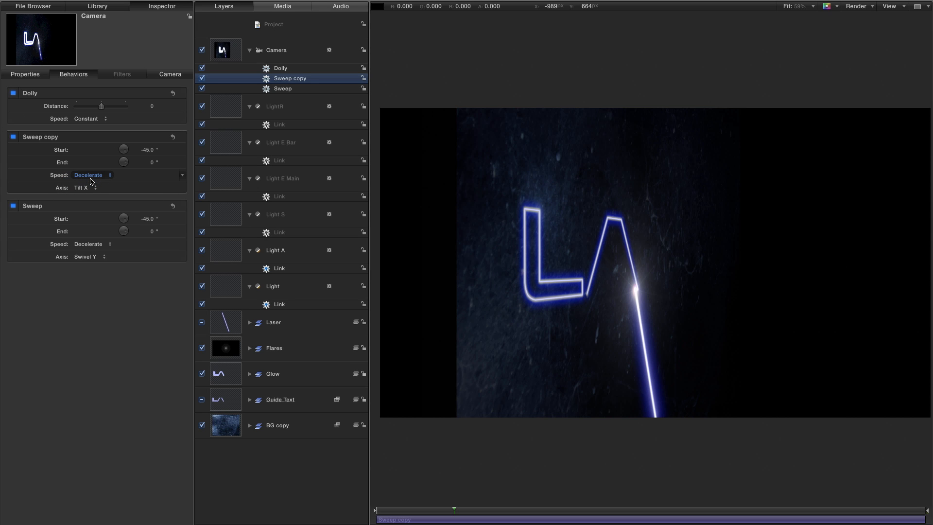
# Set the Sweep copy's Start to 0° and End to -10°.
pyautogui.click(148, 150)
pyautogui.write('0')
pyautogui.press('Return')
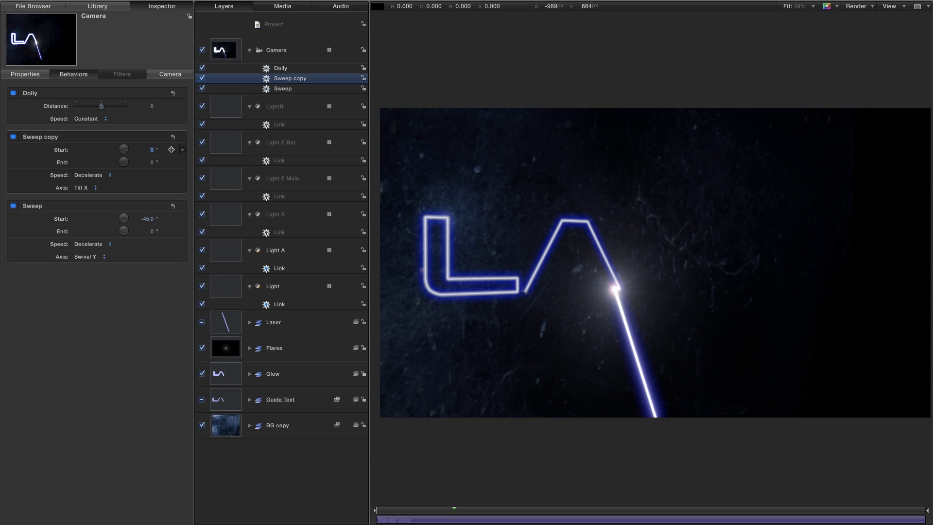
pyautogui.write('-10')
pyautogui.press('Return')
# Set the Camera's X rotation to 10° at the first frame.
pyautogui.press('Home')
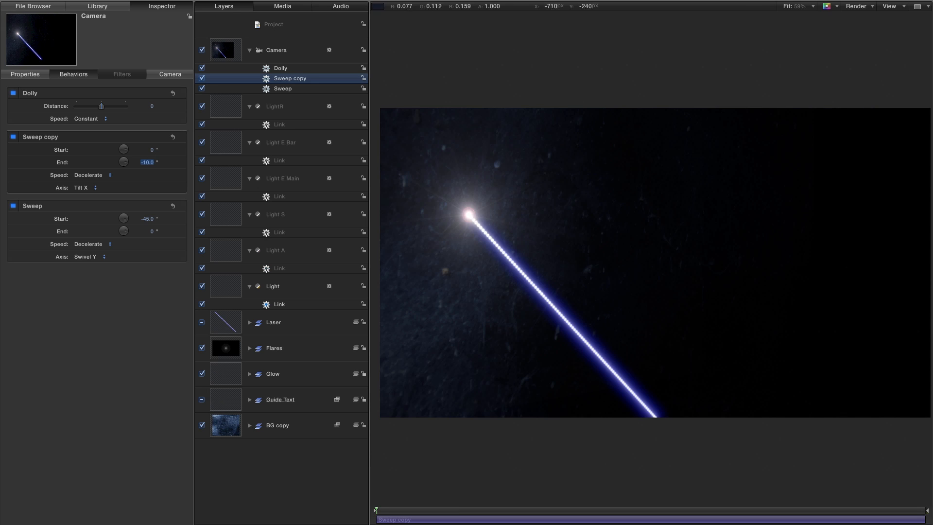
pyautogui.click(25, 75)
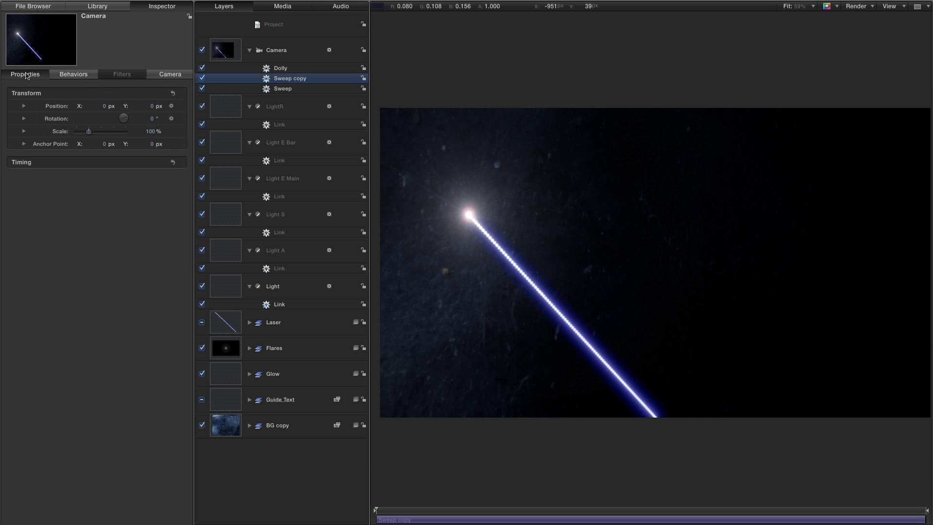
pyautogui.click(24, 119)
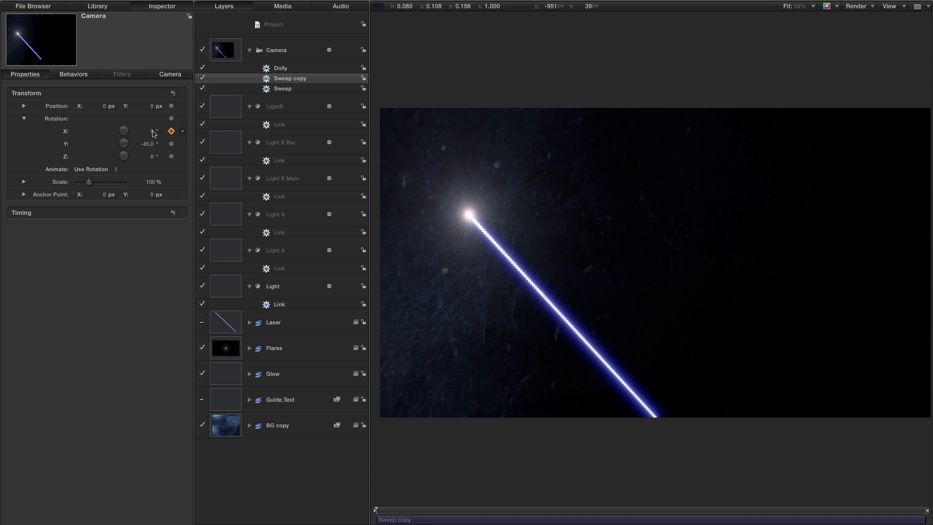
pyautogui.click(153, 134)
pyautogui.click(153, 132)
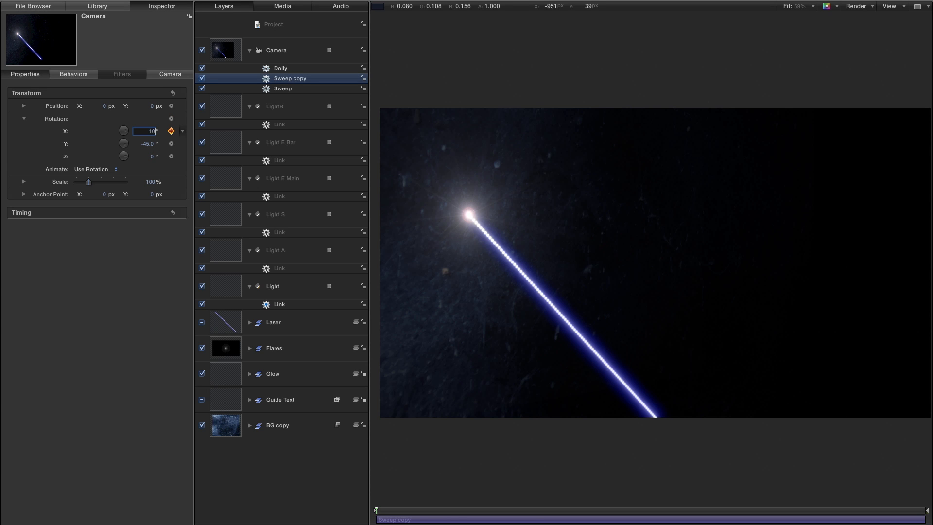
# Scrub through the timeline to examine the camera sweep and tilt as the text is drawn.
pyautogui.click(425, 510)
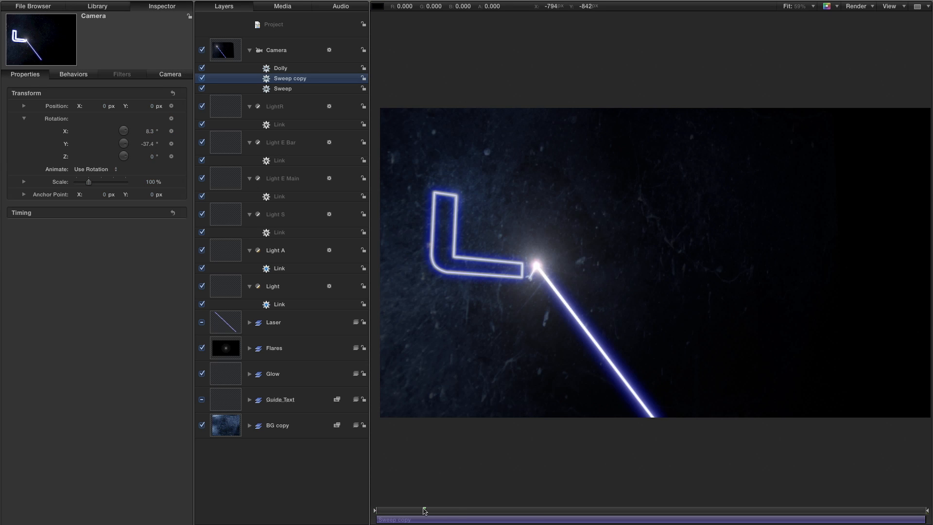
pyautogui.click(459, 510)
pyautogui.click(529, 510)
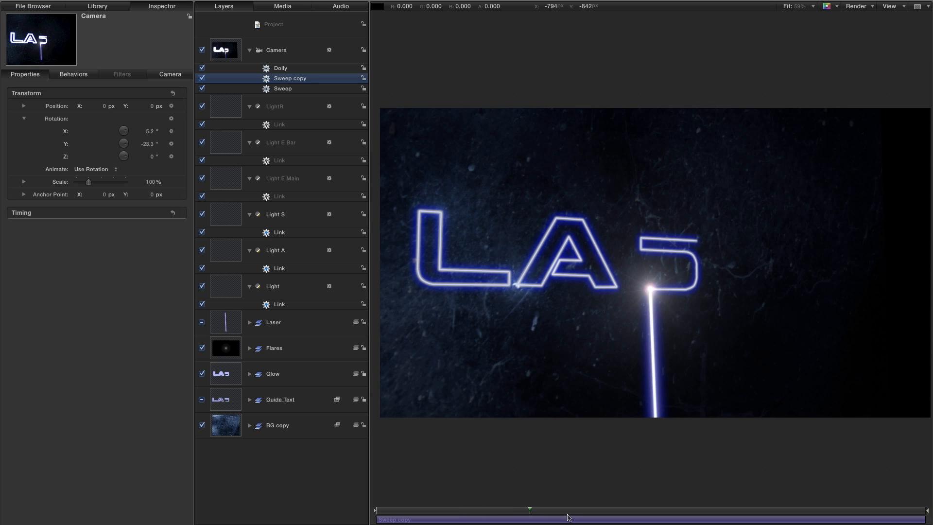
pyautogui.click(574, 513)
pyautogui.click(760, 511)
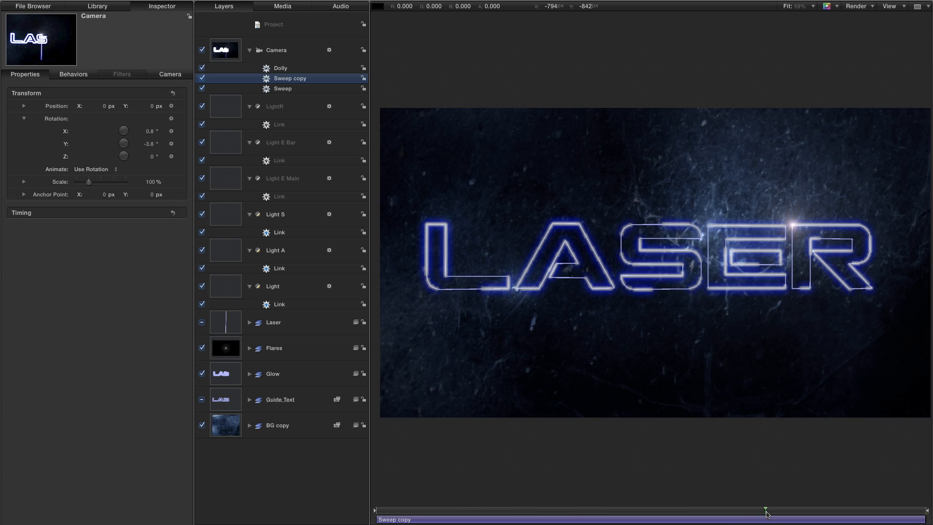
pyautogui.click(819, 512)
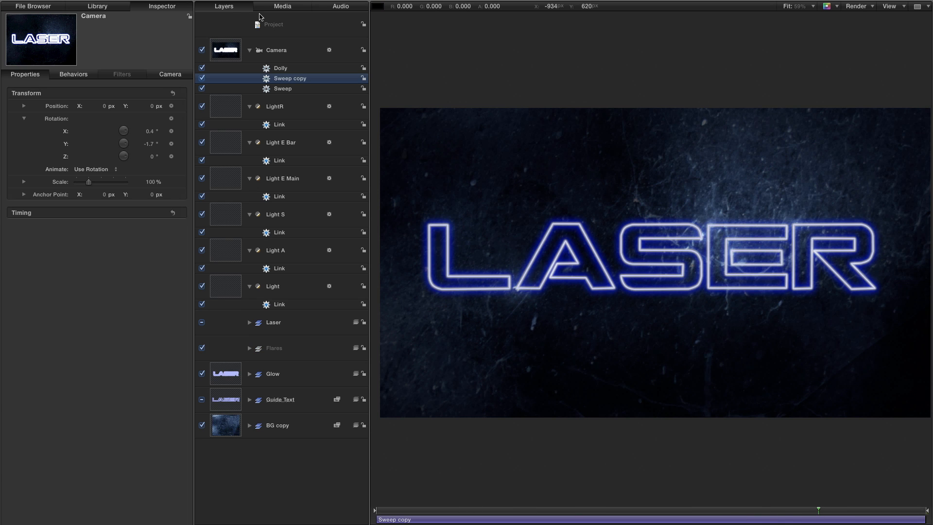
# Set the Dolly behavior's Distance to -250.
pyautogui.click(286, 69)
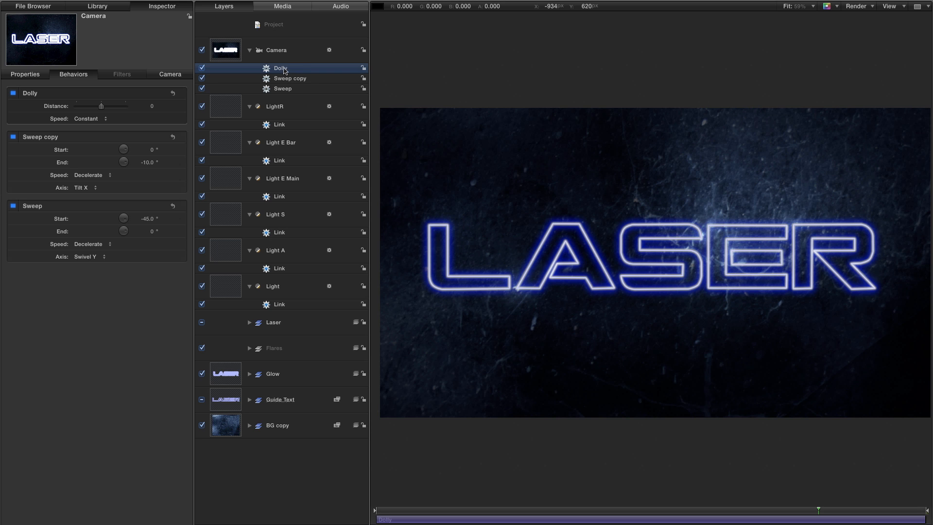
pyautogui.click(153, 107)
pyautogui.write('-250')
pyautogui.press('Return')
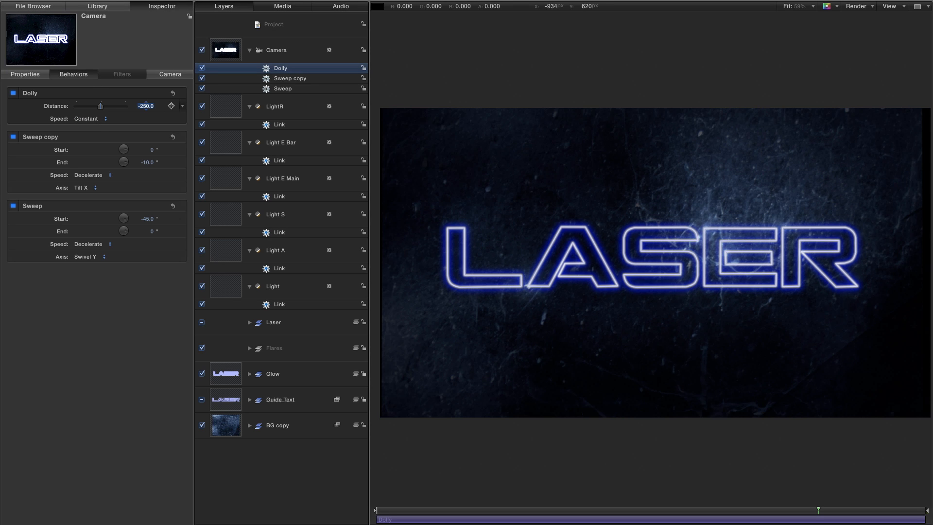
# Set the Camera's Z position to 120 px with the playhead at the end of the project.
pyautogui.click(231, 53)
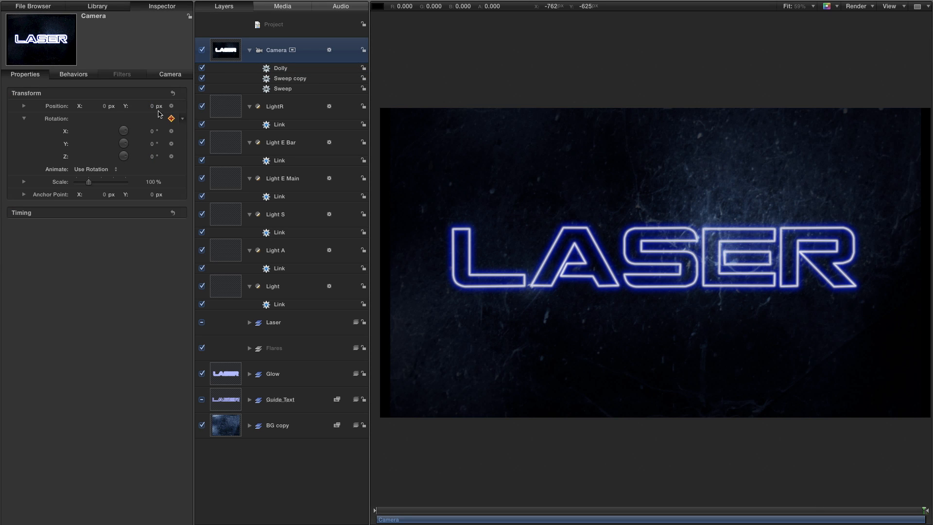
pyautogui.click(25, 106)
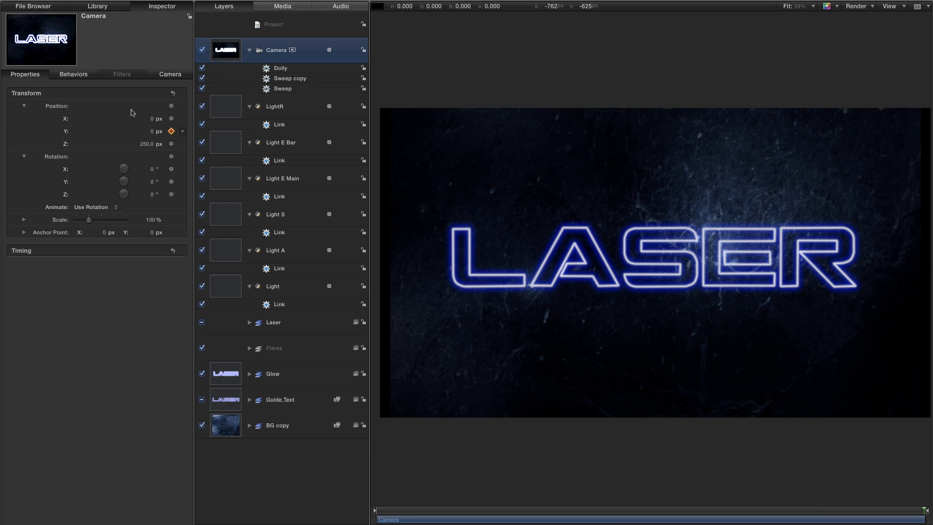
pyautogui.doubleClick(144, 144)
pyautogui.write('12')
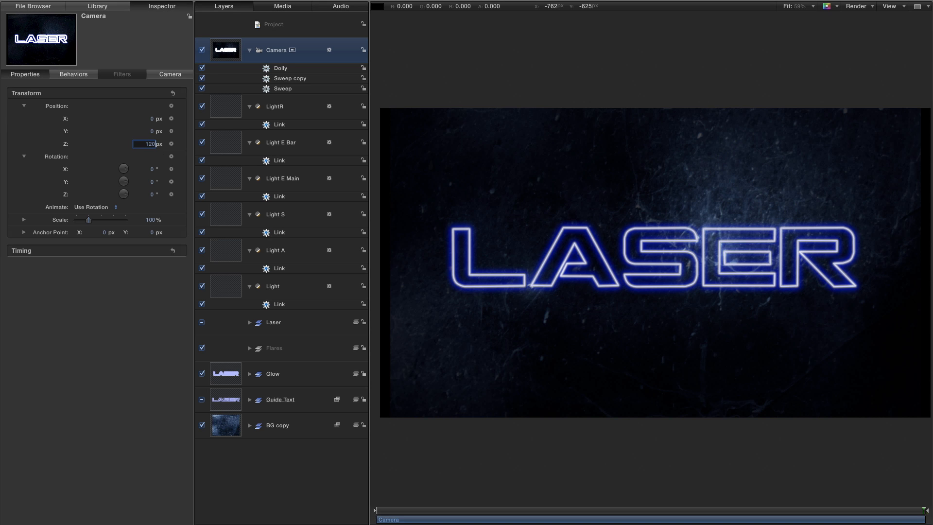
pyautogui.write('0')
pyautogui.press('Return')
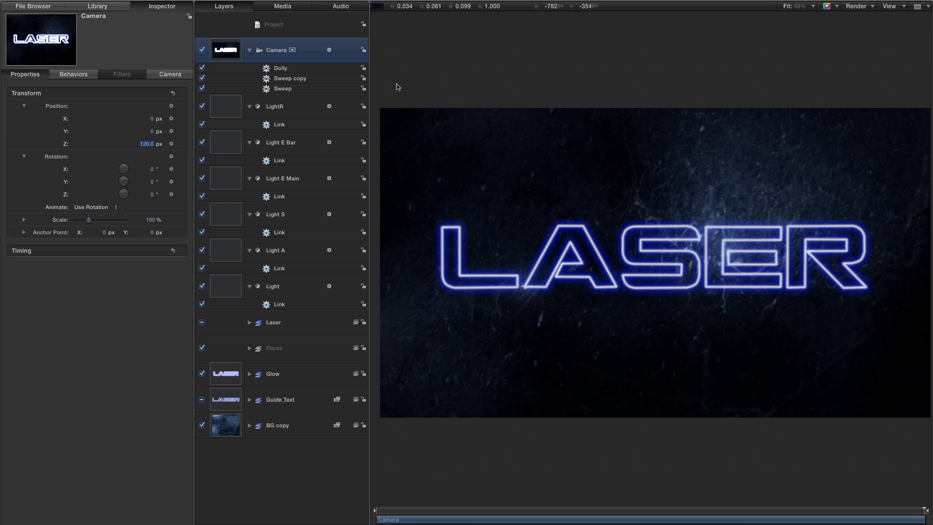
# Play the project from the first frame to check the camera's dolly and sweep moves, and return to the start.
pyautogui.press('Home')
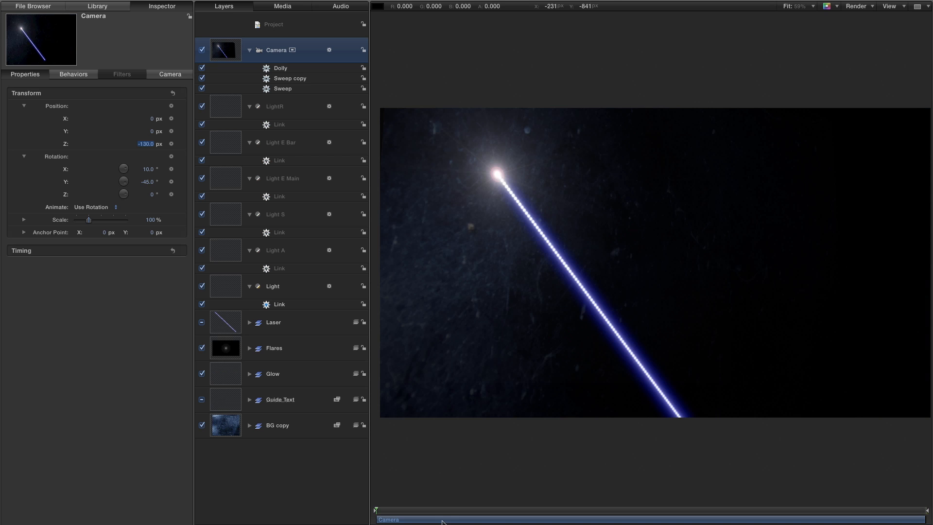
pyautogui.press('space')
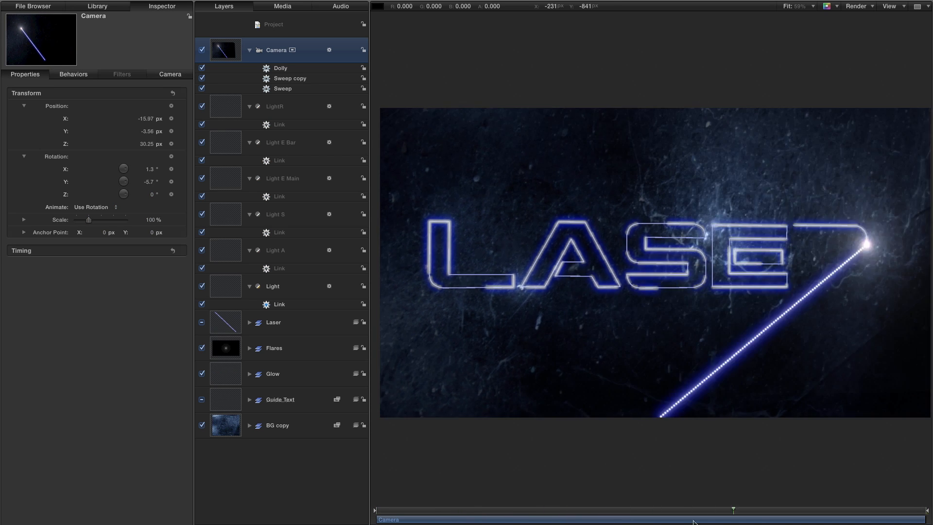
pyautogui.press('Home')
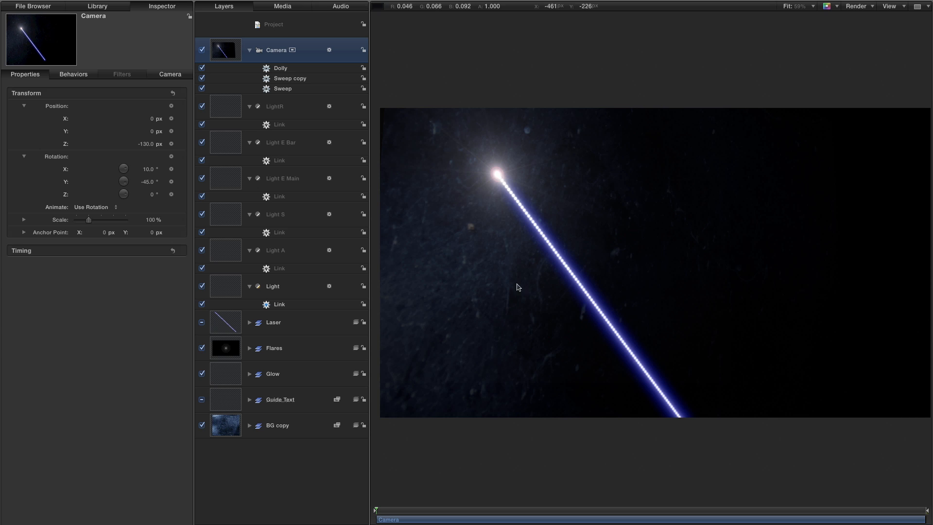
# Set the number of points of the Replicator in the Laser group to 200.
pyautogui.click(249, 323)
pyautogui.click(228, 352)
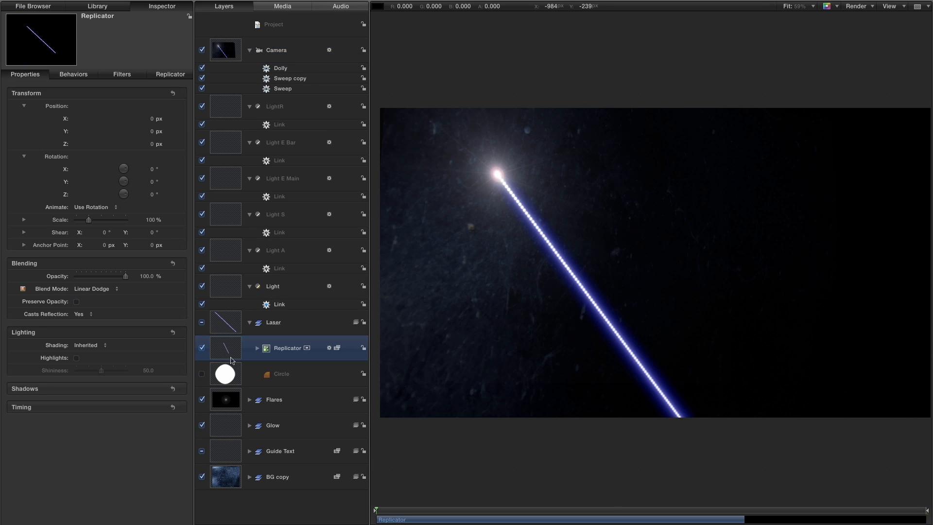
pyautogui.click(166, 77)
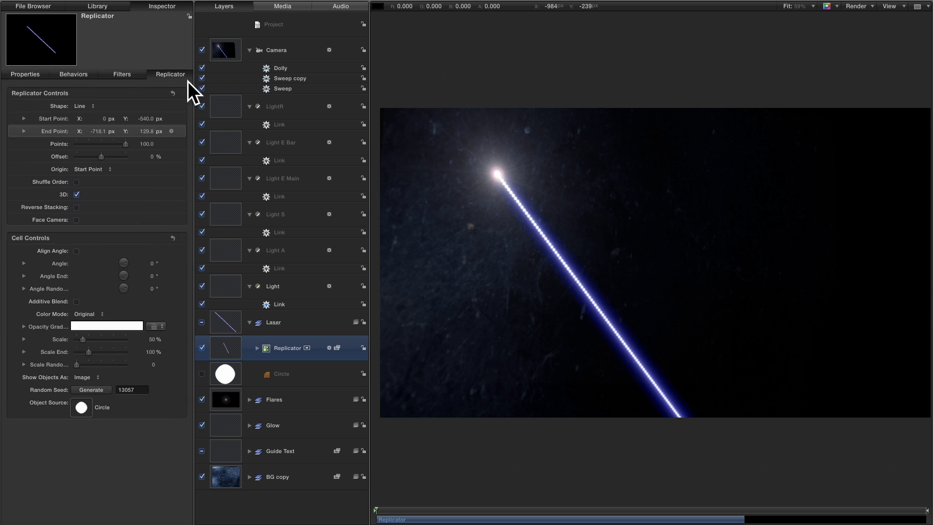
pyautogui.click(144, 144)
pyautogui.click(147, 144)
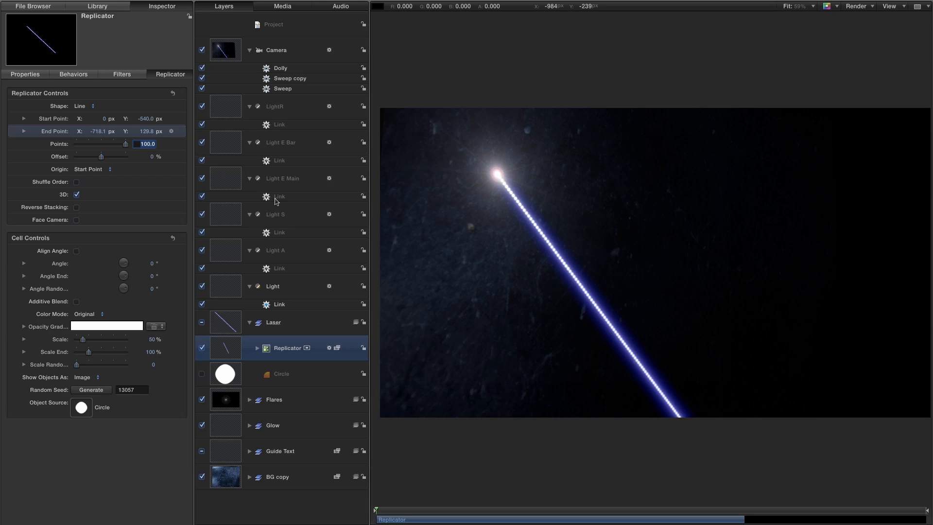
pyautogui.write('200')
pyautogui.press('Return')
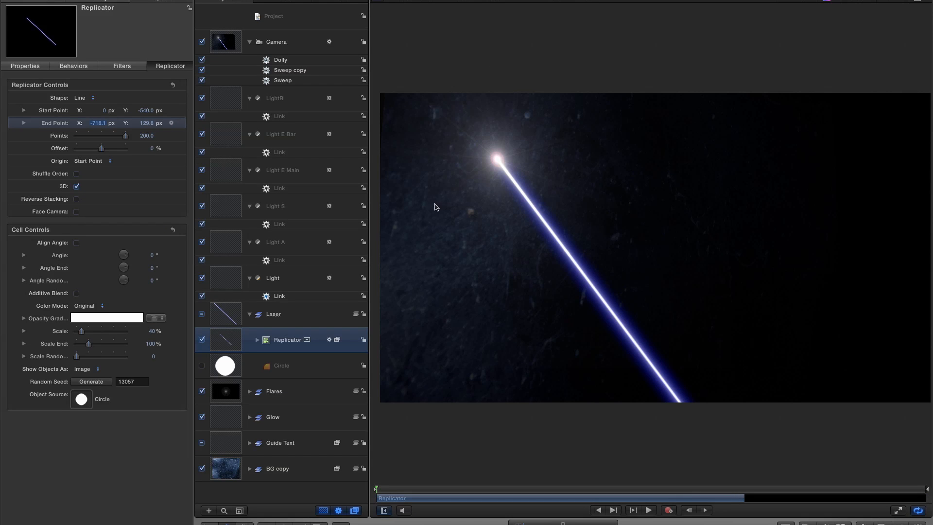
# Set the Replicator's Start Point Z to 500 px and check the beam's angle across the drawing of the first letters.
pyautogui.click(23, 110)
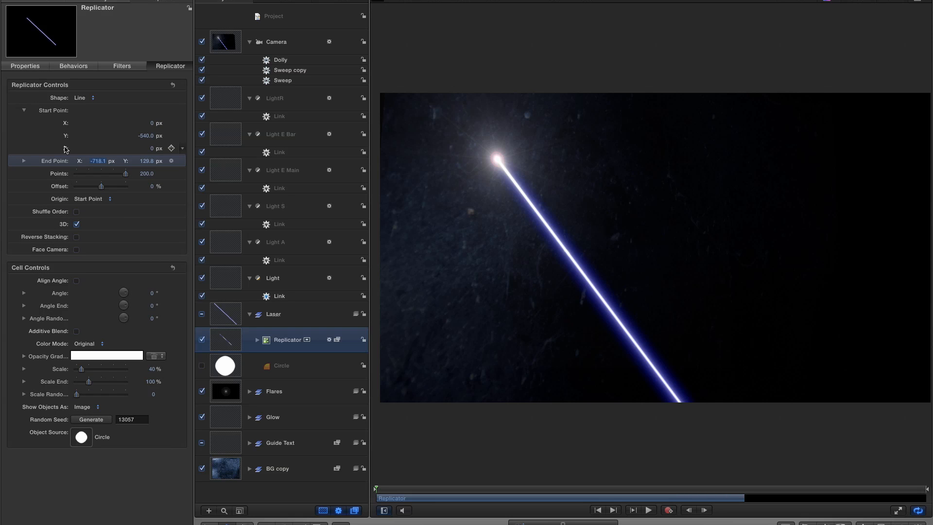
pyautogui.click(152, 151)
pyautogui.write('500')
pyautogui.press('Return')
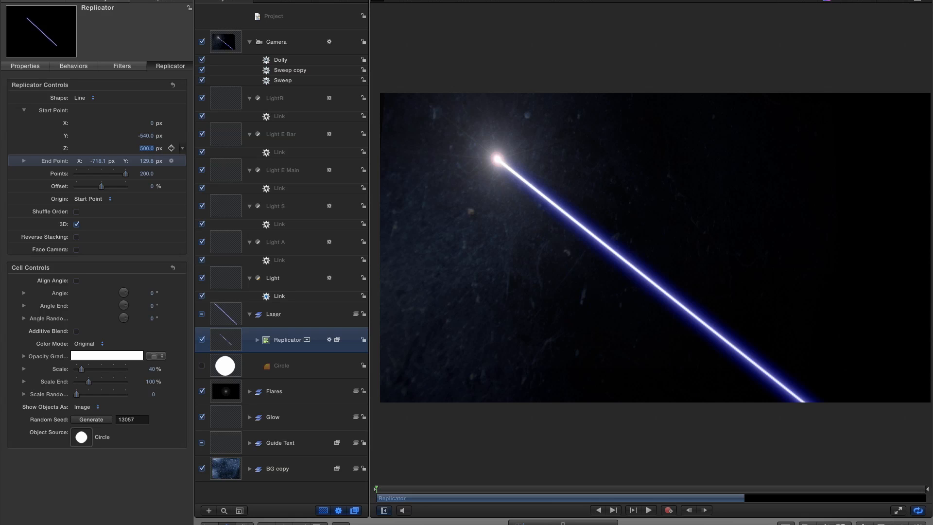
pyautogui.moveTo(378, 491); pyautogui.dragTo(435, 494)
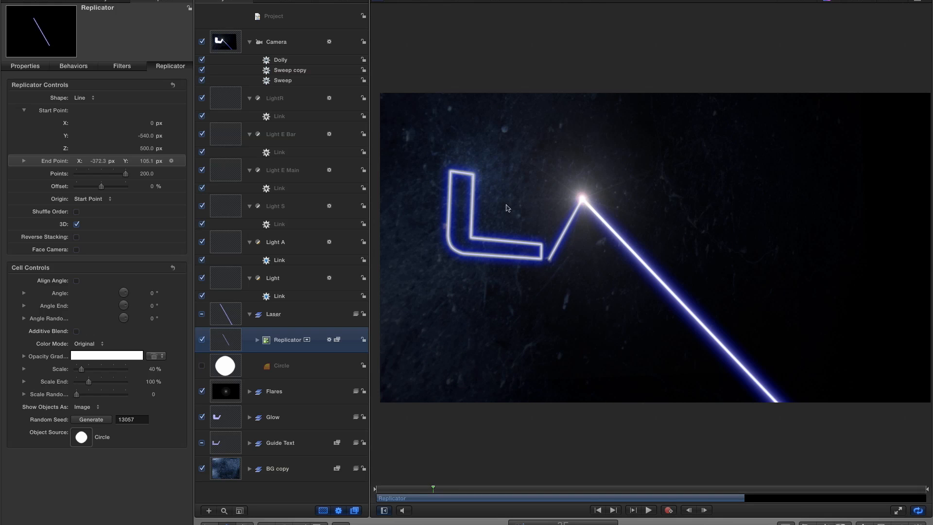
pyautogui.moveTo(444, 487); pyautogui.dragTo(489, 497)
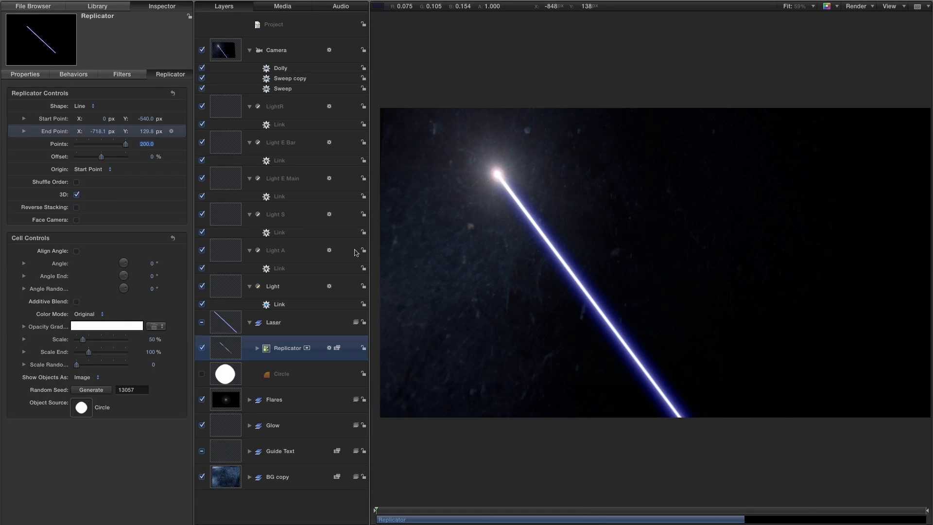
# Set the Scale of the laser Replicator's cells to 40%.
pyautogui.click(151, 339)
pyautogui.write('40')
pyautogui.press('Return')
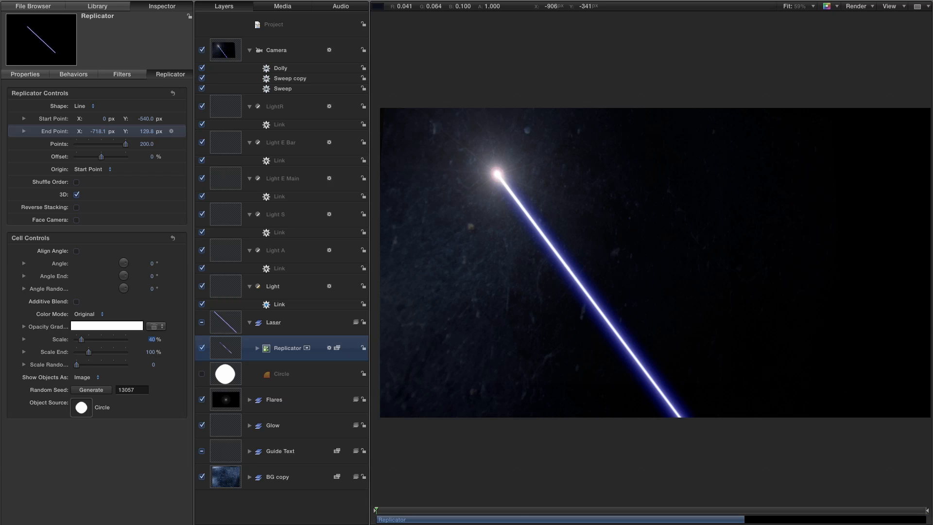
# Scrub through the drawing of the last letters and play the project from the start to examine the smoother laser beam.
pyautogui.click(633, 510)
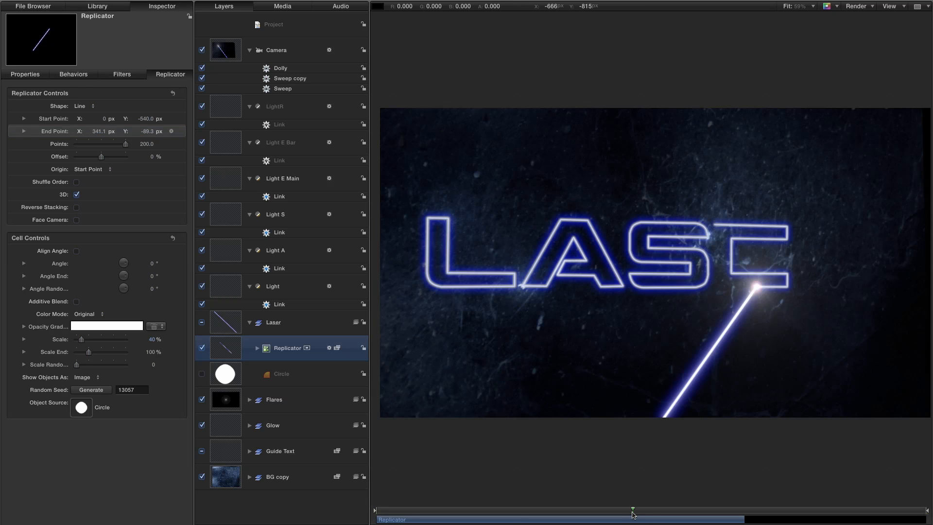
pyautogui.moveTo(602, 510); pyautogui.dragTo(704, 511)
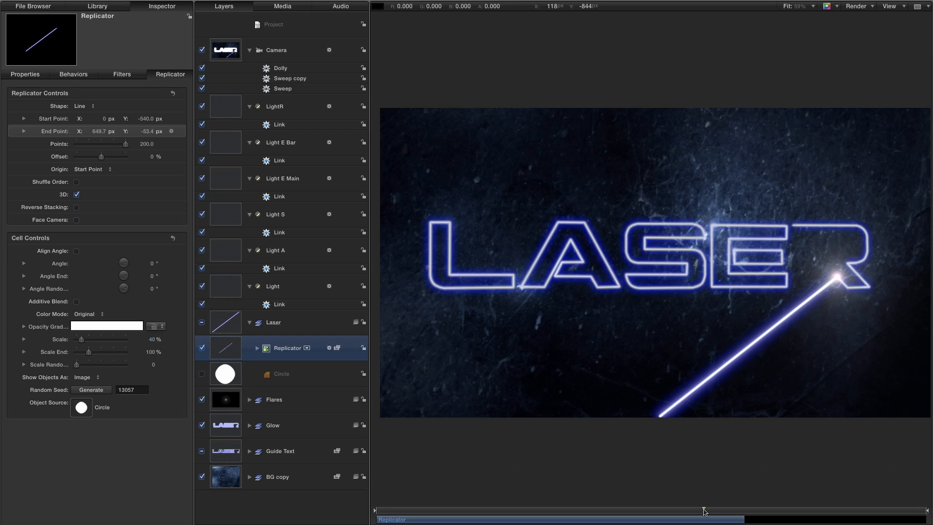
pyautogui.press('Home')
pyautogui.press('space')
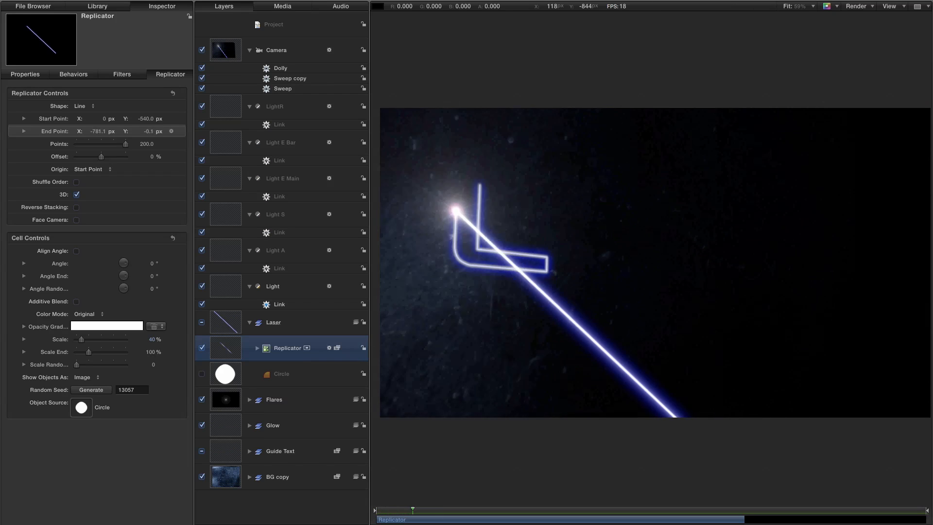